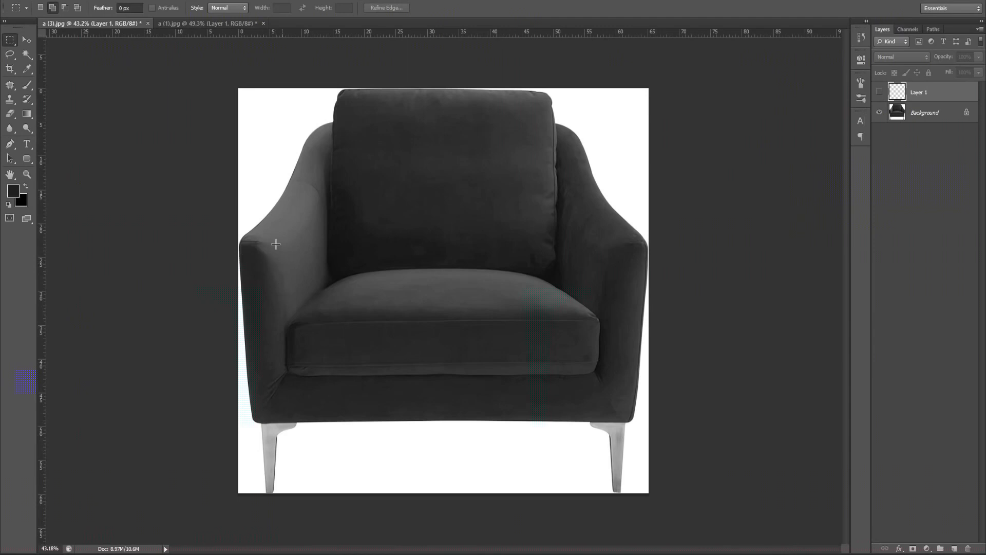
Step: Compare the front and side sofa images and check the contents of Layer 1 in the front image
key(ctrl+Tab)
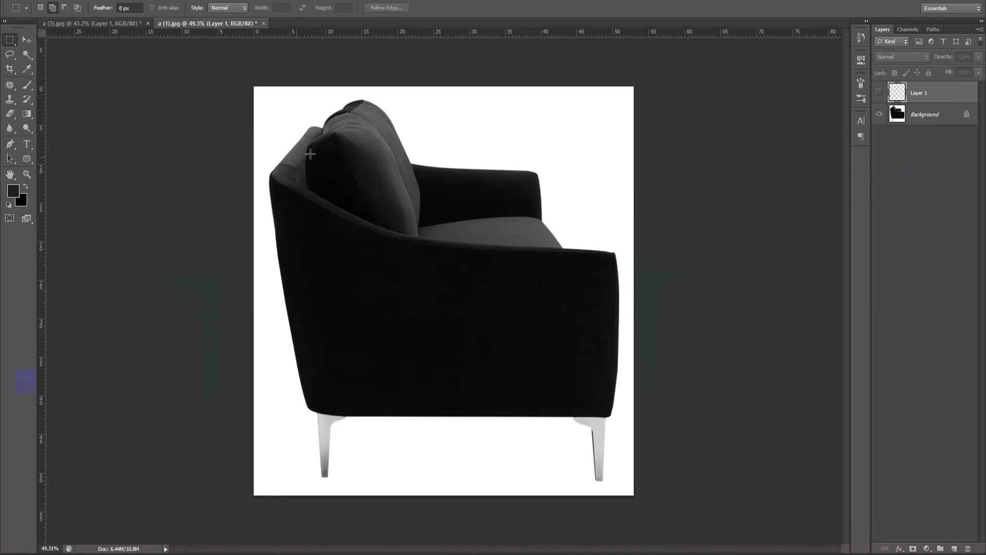
key(ctrl+Tab)
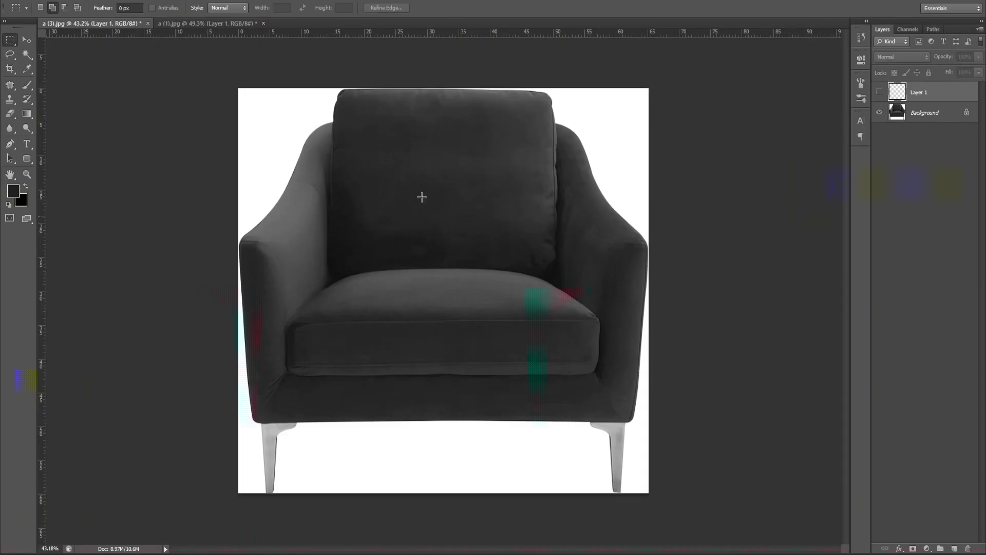
click(880, 92)
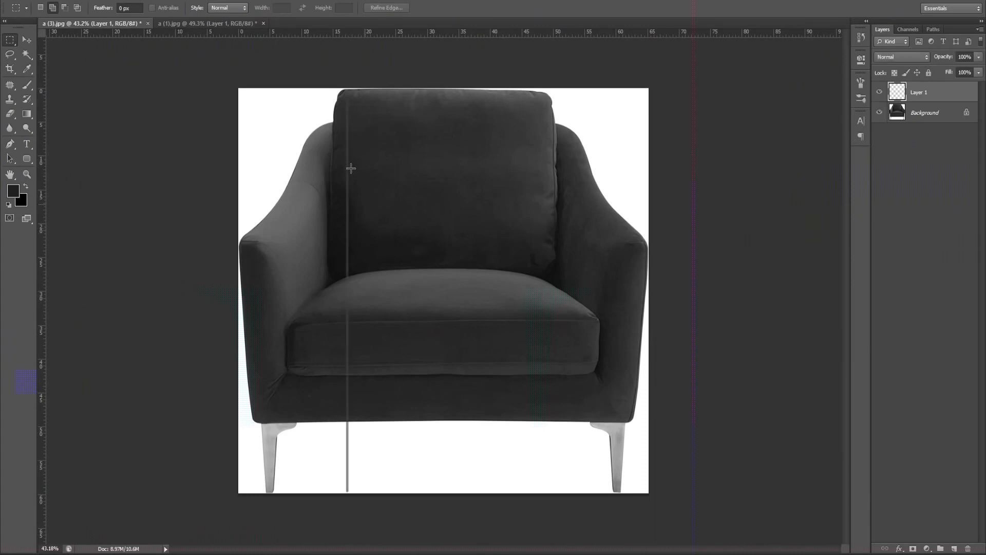
click(879, 93)
Step: Place vertical guides at the two outer edges of the armchair in the front image
alt+scroll(143, 202, up, 5)
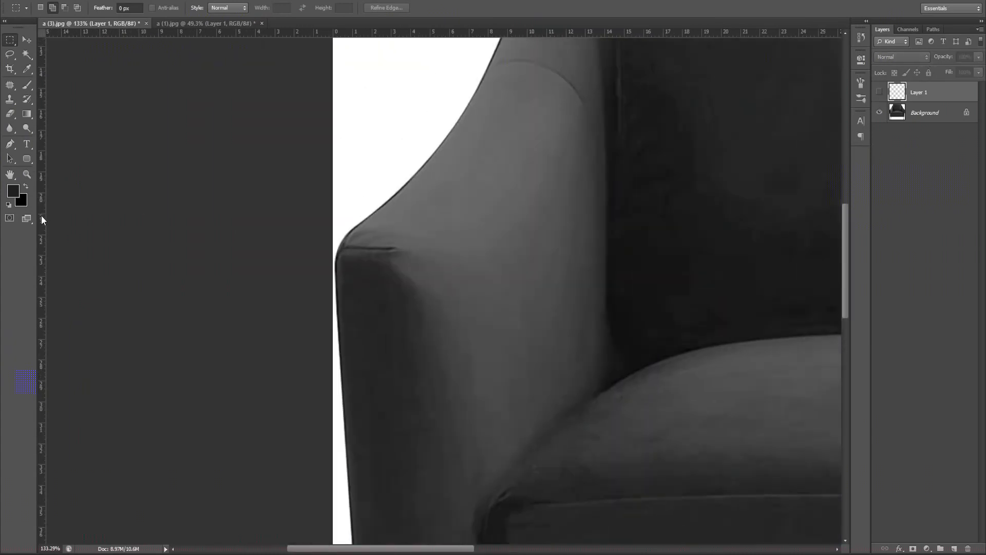
drag(43, 219, 338, 247)
alt+scroll(337, 257, up, 4)
alt+scroll(224, 266, down, 6)
alt+scroll(133, 224, down, 1)
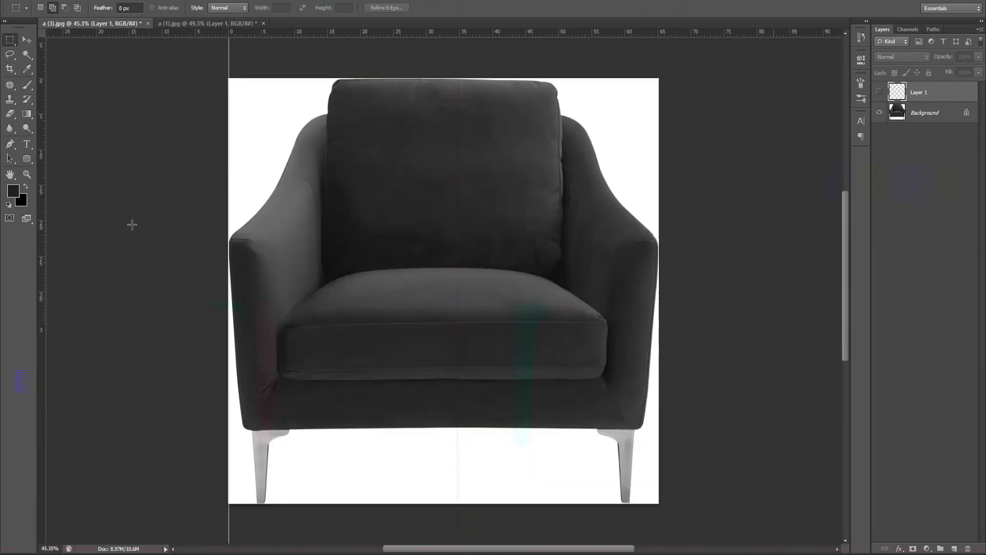
drag(45, 221, 664, 252)
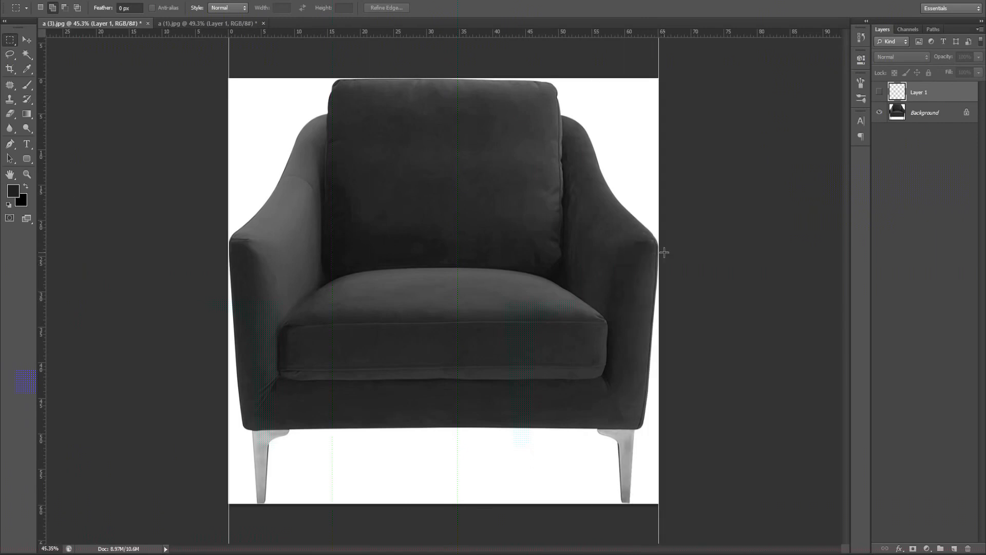
alt+scroll(665, 251, up, 6)
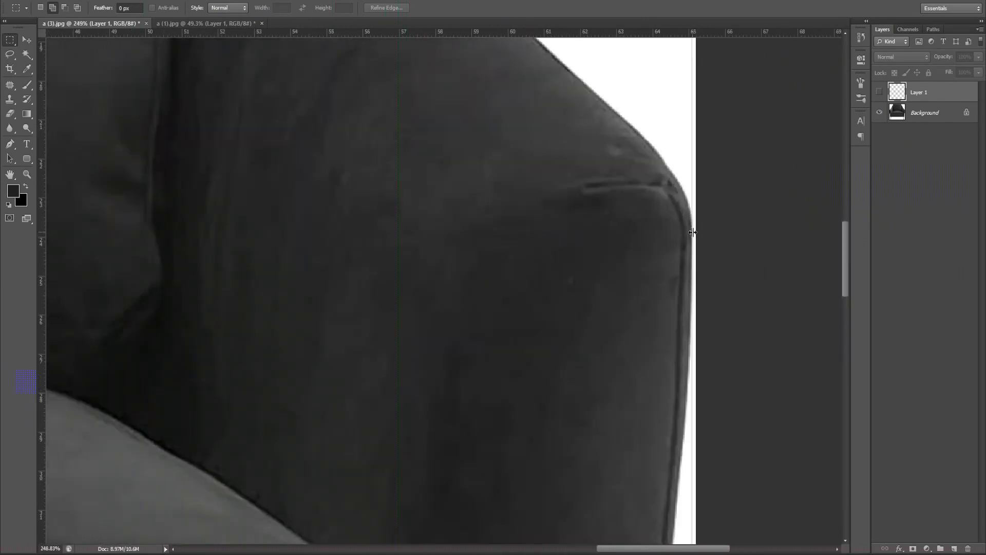
alt+scroll(693, 232, down, 6)
Step: Shrink a marquee spanning the armchair's width with Transform Selection and place vertical guides at one half, one quarter and one eighth of the width
drag(247, 199, 645, 331)
right_click(577, 286)
click(606, 432)
drag(43, 307, 443, 308)
drag(644, 265, 443, 266)
drag(42, 299, 343, 299)
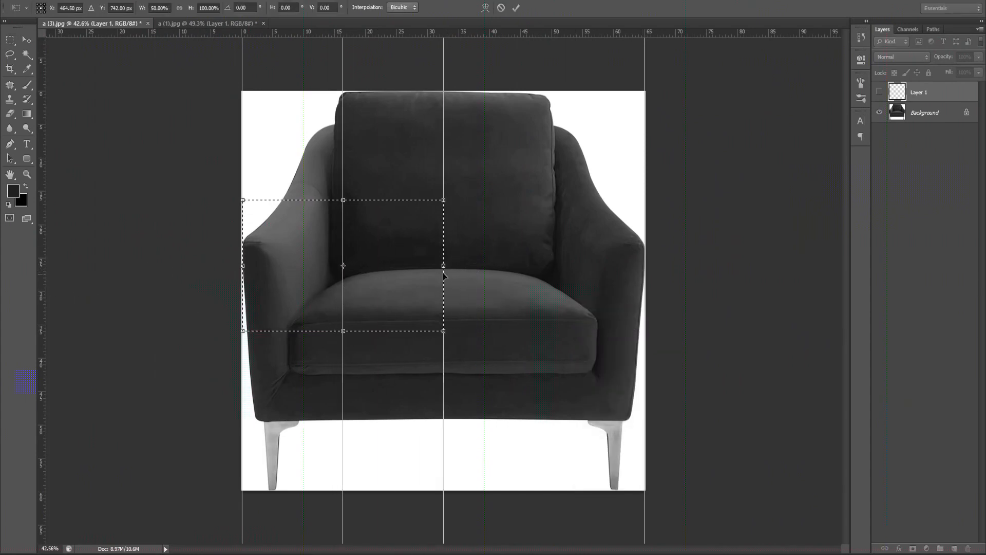
drag(47, 285, 293, 281)
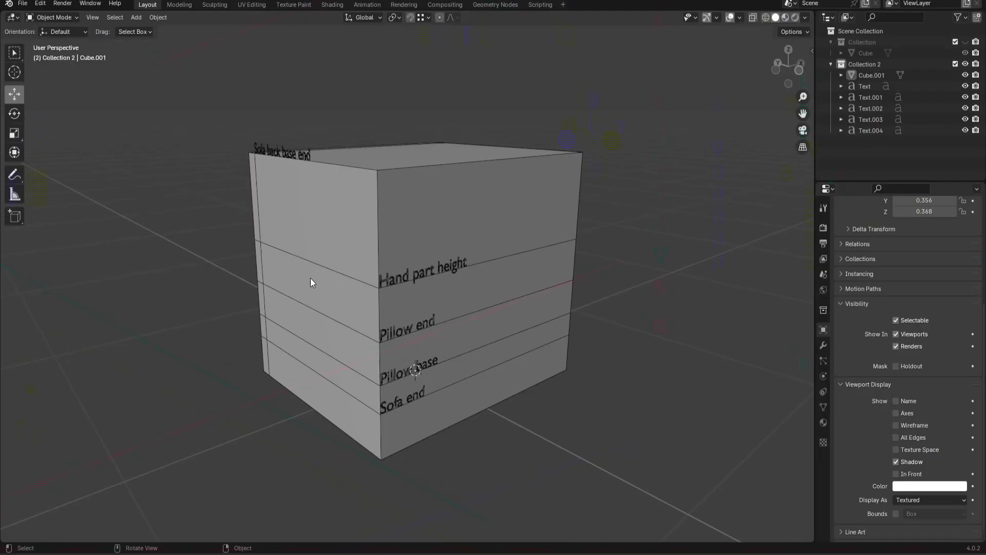
Step: Switch to Blender and add vertical loop cuts at half, quarter and eighth width on the labelled cube
click(469, 200)
key(Tab)
key(ctrl+r)
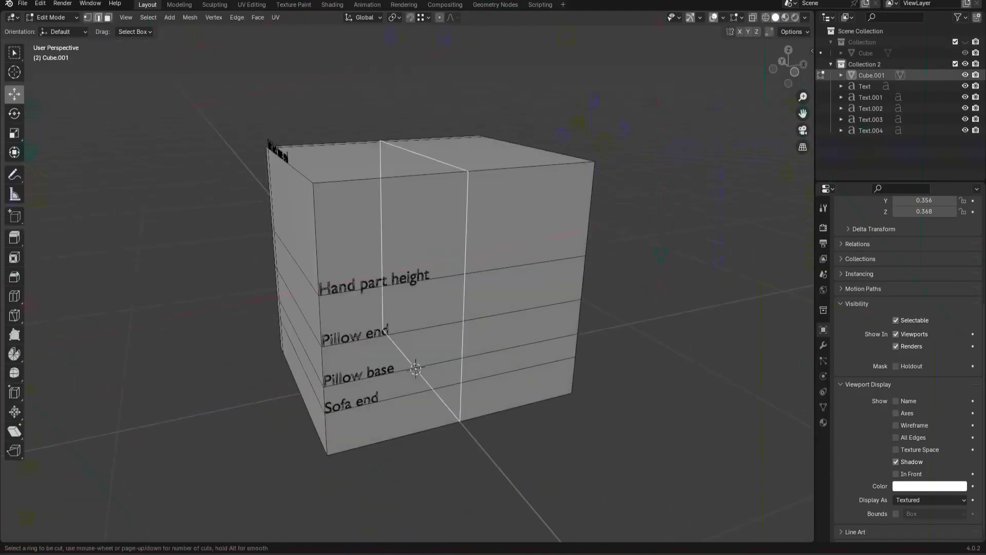
click(394, 176)
right_click(393, 176)
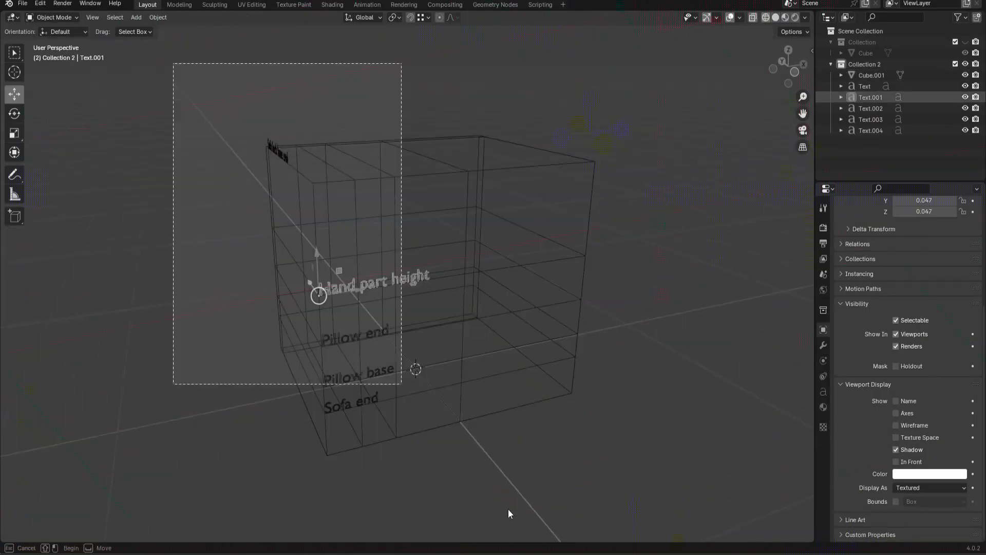
drag(507, 509, 514, 506)
key(z)
click(545, 297)
scroll(534, 299, up, 1)
key(period)
key(Escape)
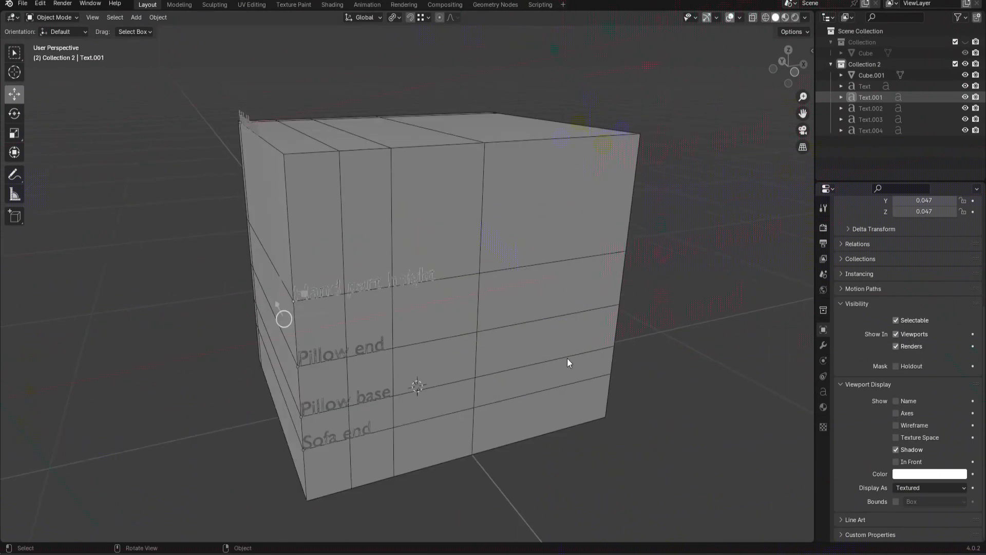
Step: Deselect everything and enable Screencast Keys in the 3D view
click(674, 355)
click(812, 51)
click(808, 213)
click(722, 47)
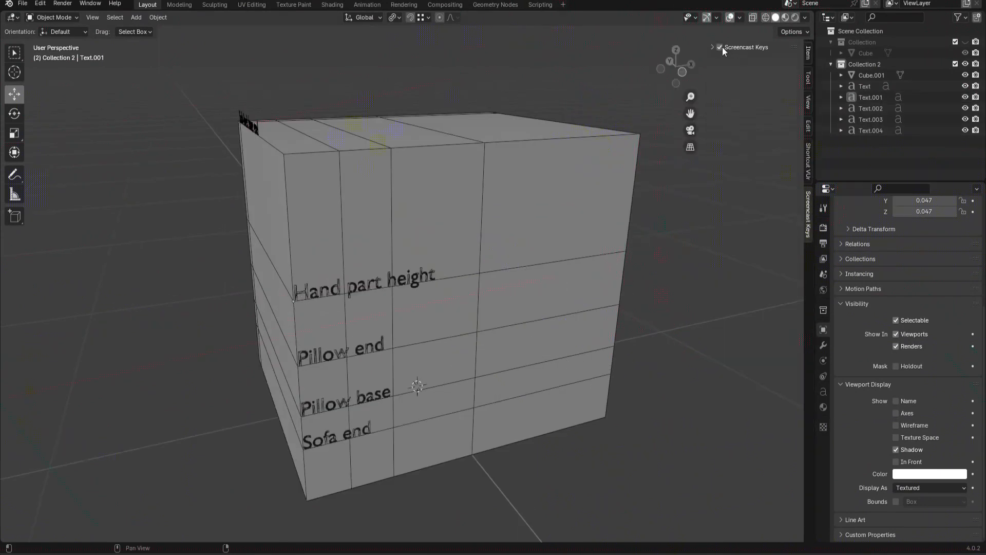
Step: Select the text labels without the cube and scale them down in place to about 0.017
scroll(559, 244, down, 2)
key(z)
drag(257, 138, 513, 437)
ctrl+drag(550, 295, 579, 272)
key(z)
middle_drag(590, 265, 628, 260)
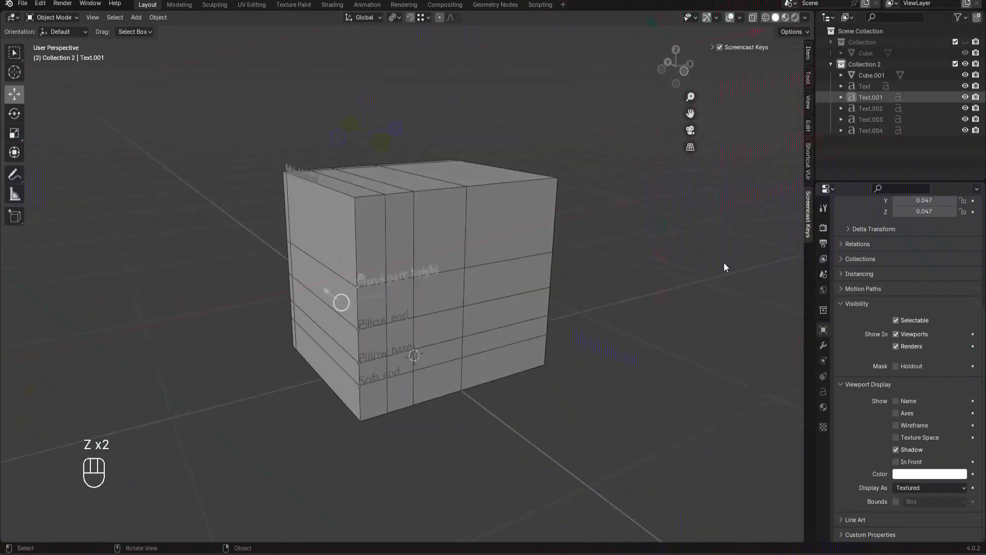
key(s)
click(478, 279)
click(465, 313)
scroll(463, 314, up, 3)
scroll(478, 321, down, 2)
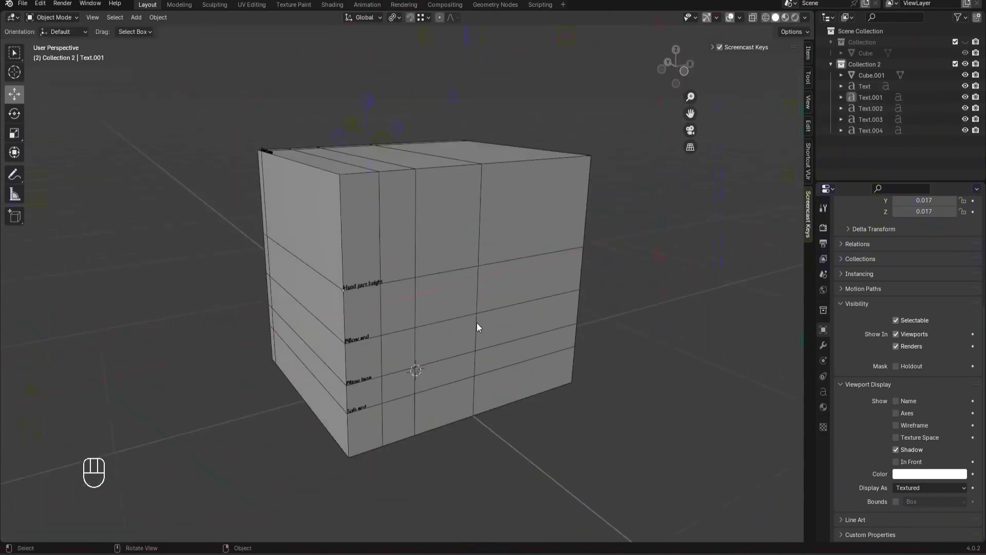
Step: Snap the 3D cursor to the vertex where the hand part height line meets the eighth-width cut
scroll(441, 316, up, 3)
alt+drag(407, 309, 415, 316)
scroll(415, 316, down, 1)
click(415, 316)
key(Tab)
key(1)
click(390, 267)
key(shift+s)
key(Tab)
Step: Duplicate the "Hand part height" label and snap the copy to the 3D cursor
click(365, 268)
key(shift+s)
key(shift+d)
click(452, 164)
key(shift+s)
click(476, 219)
key(r)
key(z)
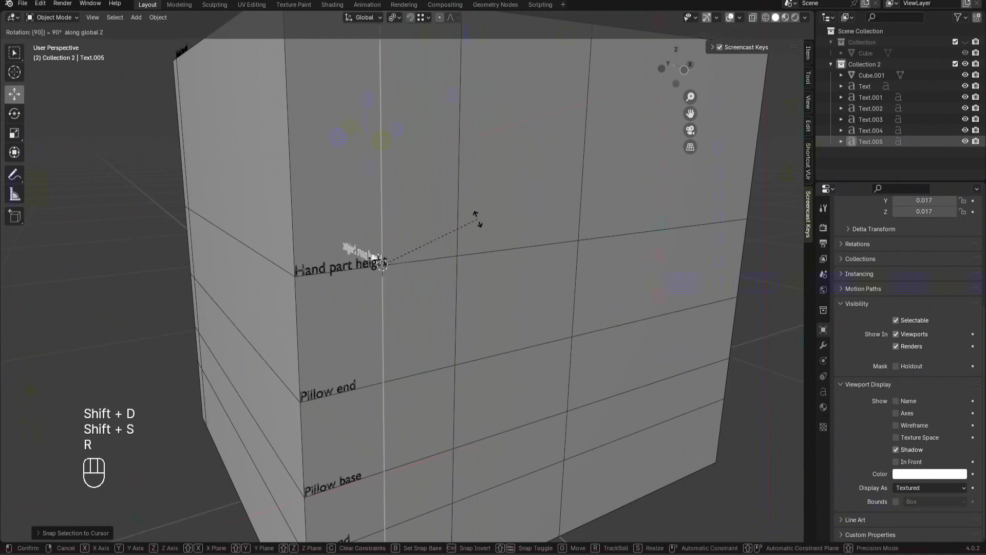
click(477, 220)
key(ctrl+z)
Step: Rotate the duplicated label -90° about the global Z axis
text(rz-90)
key(Return)
Step: Change the duplicated label's text to "Hand part width"
key(KP_Decimal)
key(Tab)
alt+drag(477, 221, 721, 319)
double_click(721, 319)
text(width)
key(BackSpace)
key(BackSpace)
text(dth)
key(Tab)
alt+drag(745, 359, 526, 374)
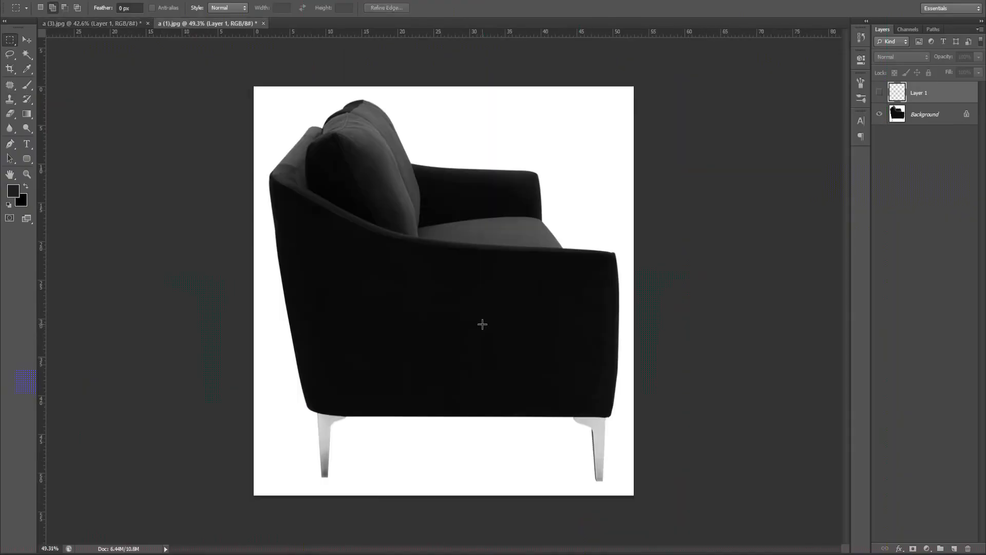
Step: Switch to the side image in Photoshop and place vertical guides at the sofa's back and front edges
alt+scroll(333, 203, up, 5)
alt+scroll(333, 203, down, 3)
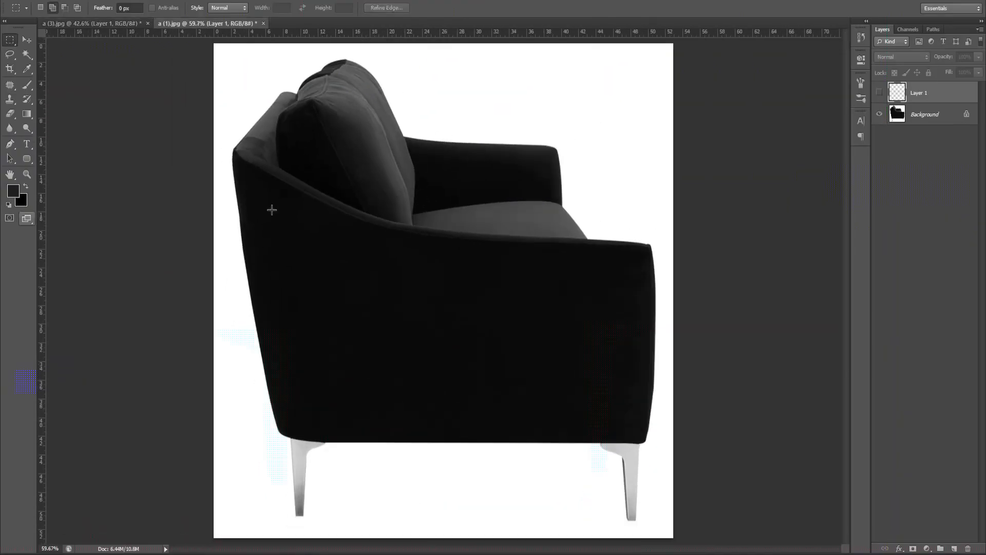
drag(42, 180, 232, 193)
drag(40, 221, 655, 241)
Step: Halve a marquee spanning the sofa's depth with Transform Selection and place vertical guides at one half and one quarter of the depth
drag(371, 272, 655, 323)
right_click(584, 292)
click(635, 436)
drag(41, 316, 444, 318)
drag(655, 224, 444, 224)
drag(40, 280, 341, 282)
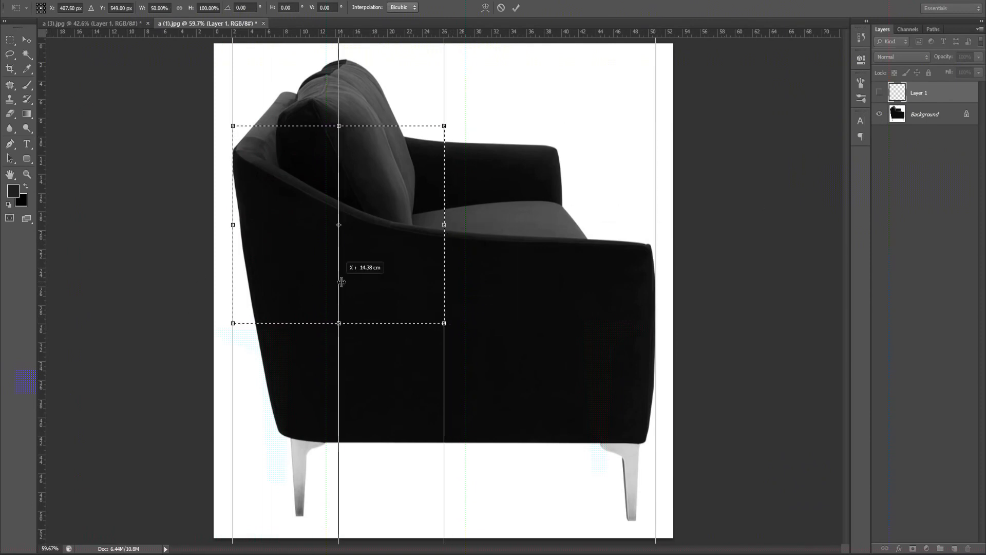
Step: Keep narrowing the selection toward the half-depth guide and add vertical guides at three eighths and seven sixteenths of the depth
drag(294, 234, 393, 274)
drag(339, 225, 386, 229)
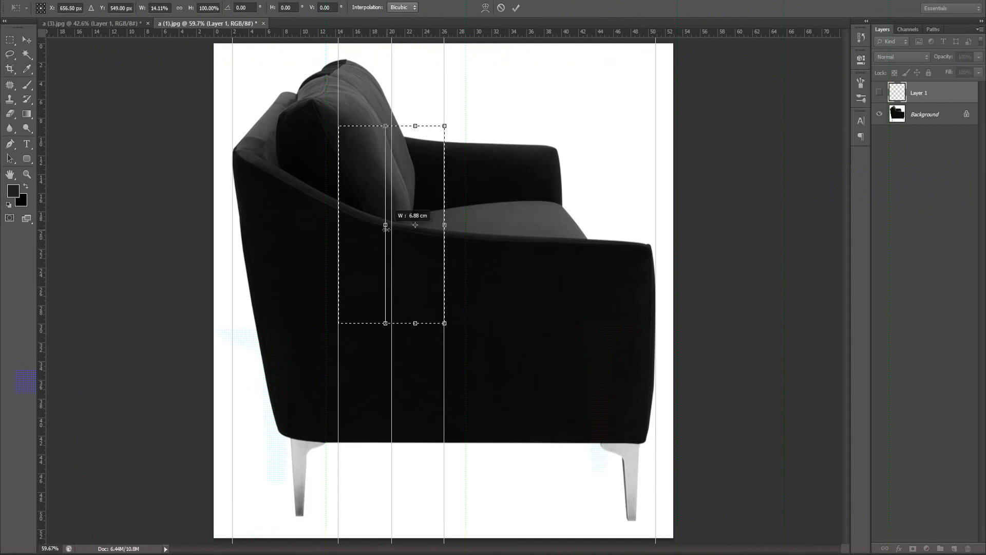
drag(45, 214, 418, 226)
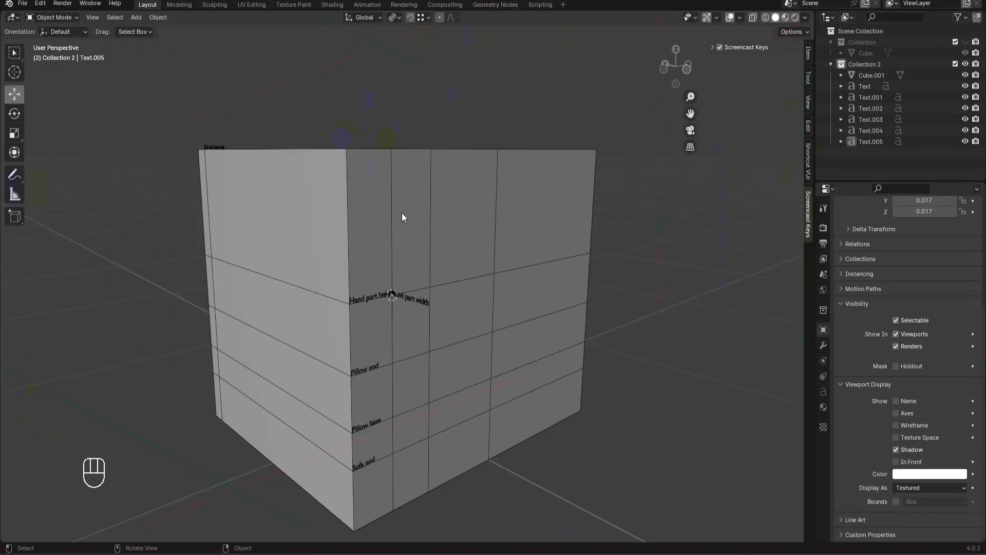
middle_drag(399, 233, 286, 260)
scroll(352, 266, up, 3)
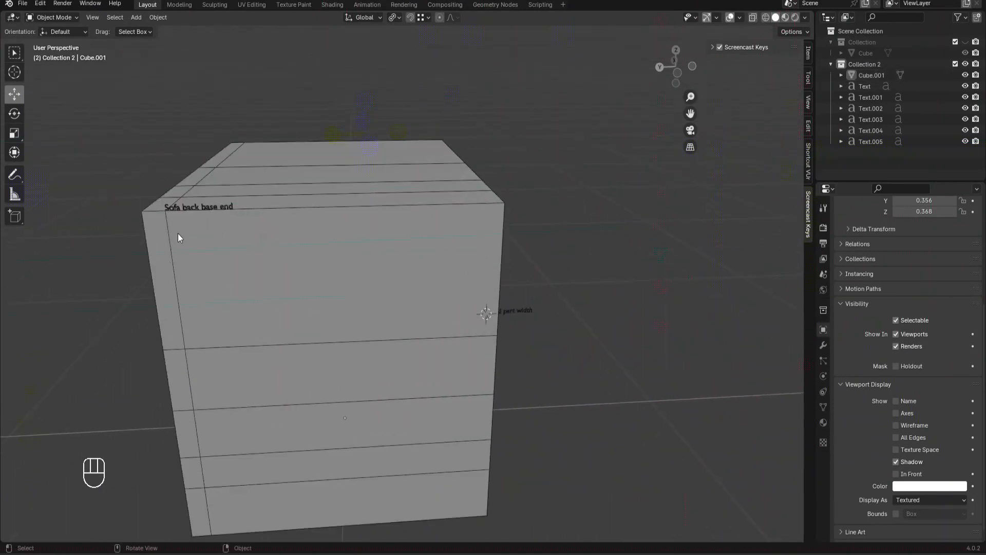
click(341, 253)
key(Tab)
key(ctrl+r)
click(343, 211)
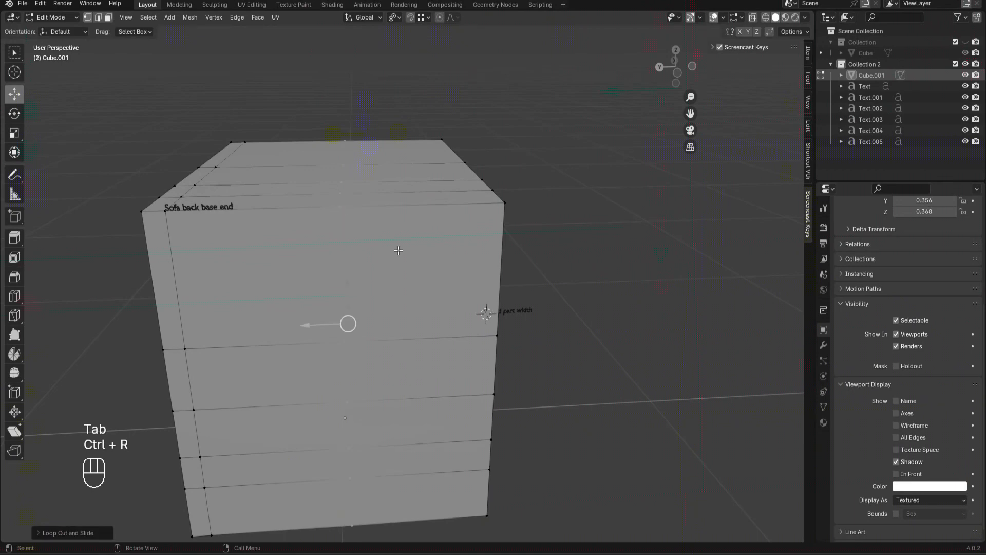
key(ctrl+z)
key(Tab)
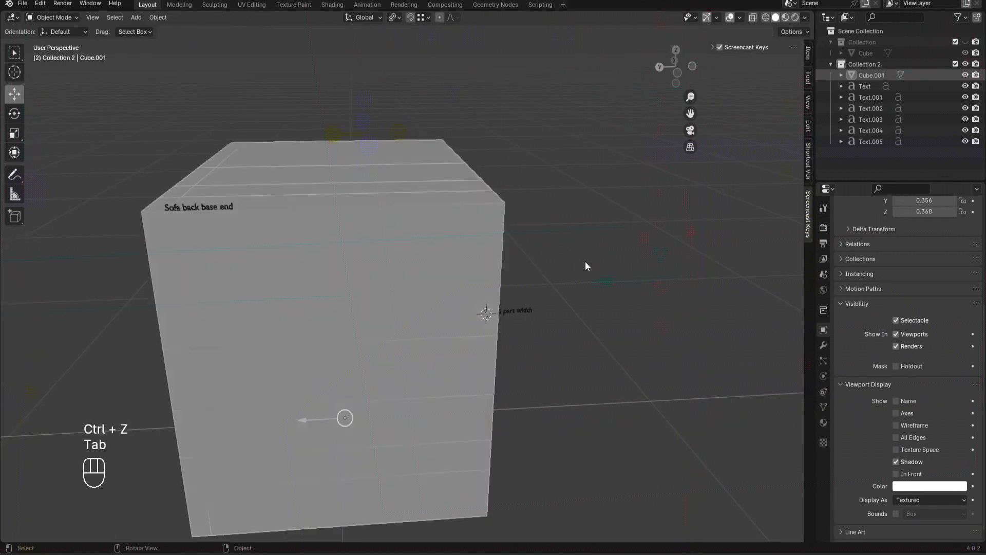
Step: Show only the plain wireframe cube's collection and add a vertical loop cut at the middle of the cube's depth
click(606, 274)
key(1)
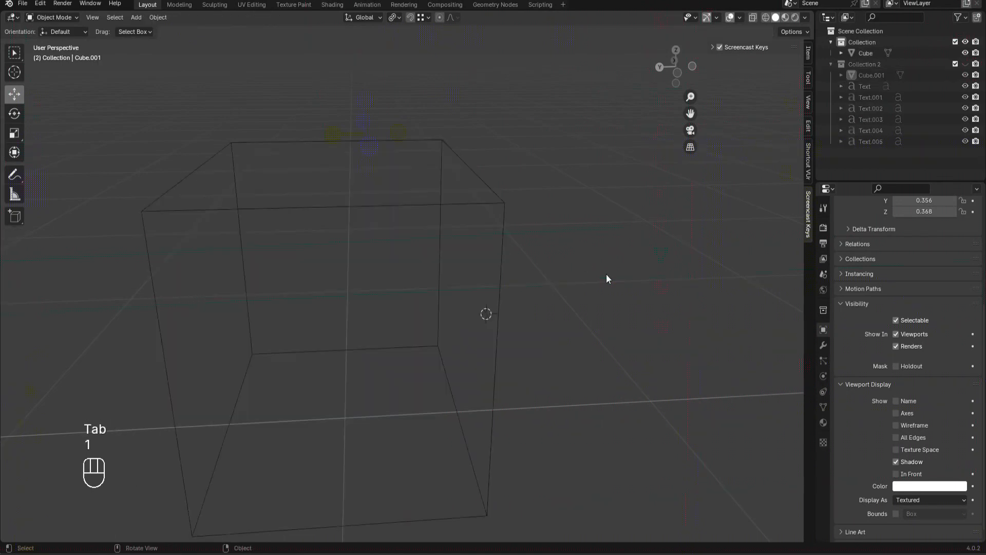
click(375, 204)
key(Tab)
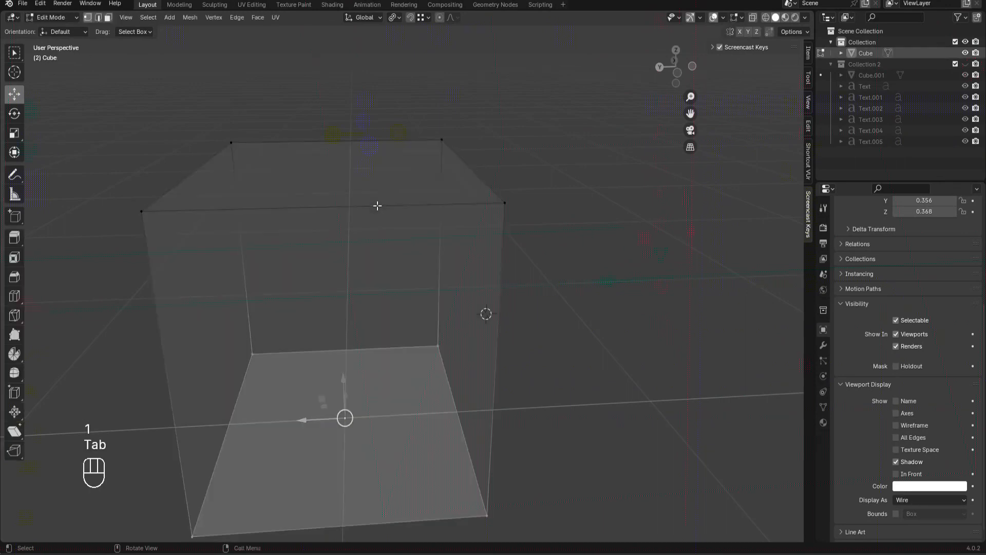
key(ctrl+r)
click(342, 204)
click(342, 203)
Step: Add loop cuts at quarter, three-eighths and seven-sixteenths depth on the wireframe cube, and nudge the last one slightly toward the back
key(ctrl+r)
click(219, 208)
click(219, 208)
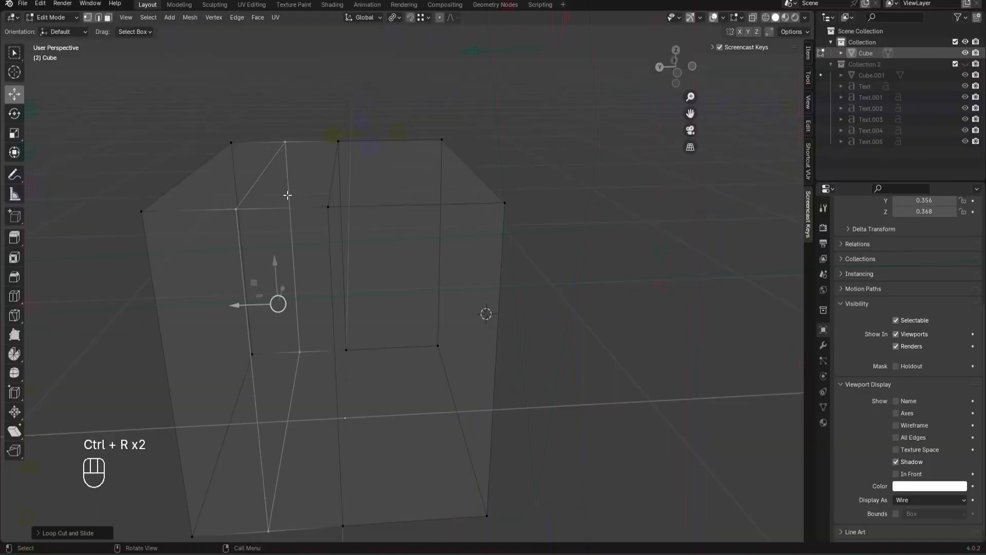
key(ctrl+r)
key(ctrl+r)
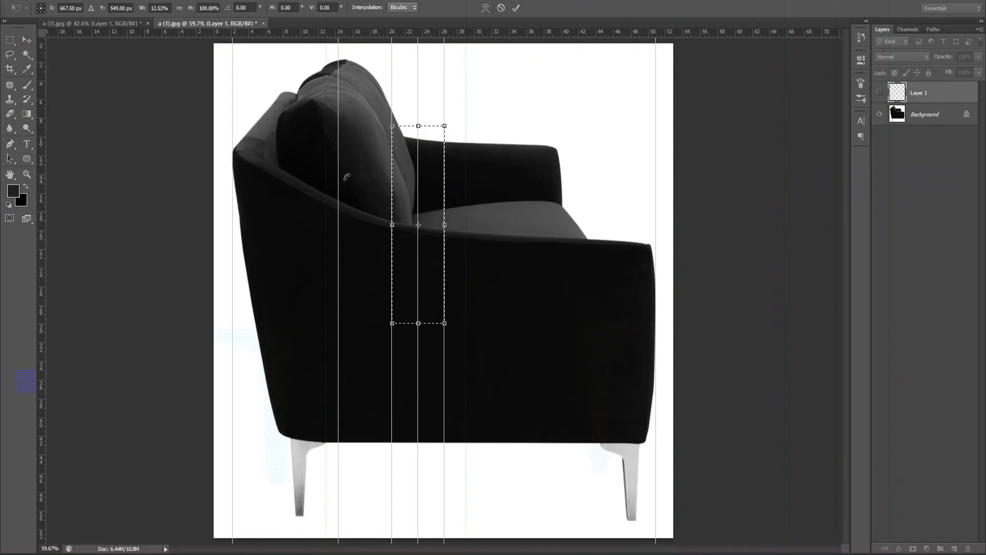
key(alt+Tab)
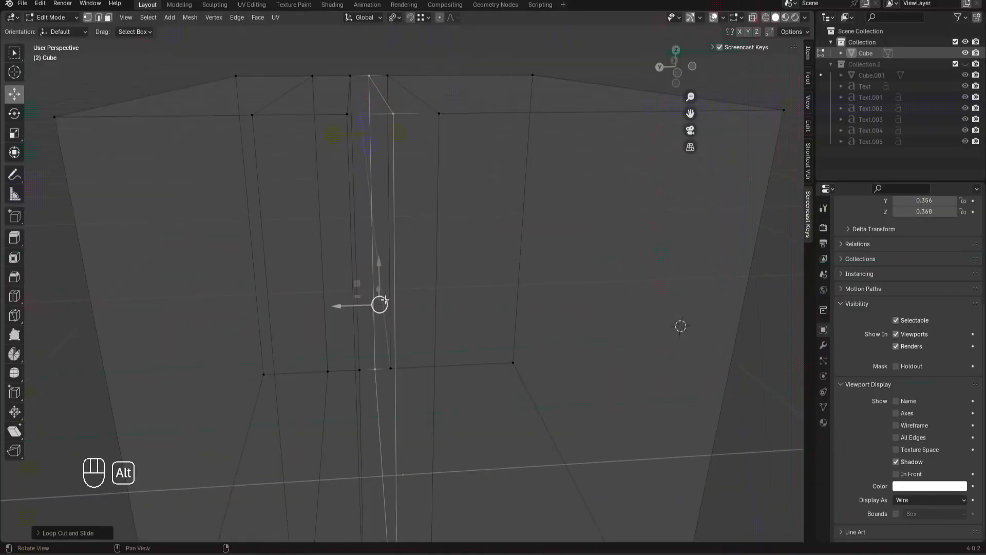
drag(338, 306, 333, 306)
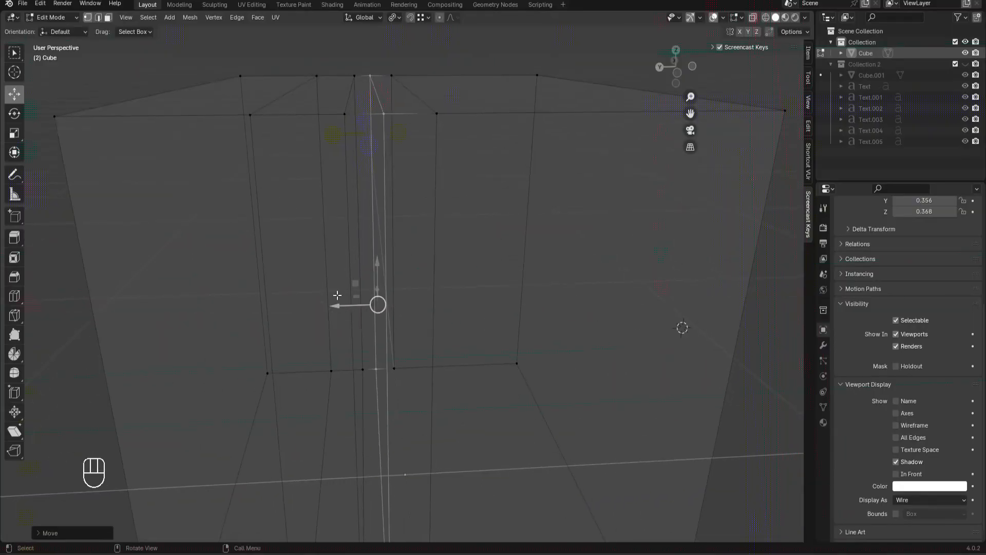
Step: Dissolve the half, quarter and three-eighths edge loops on the wireframe cube, keeping only the last cut
shift+click(252, 193)
key(ctrl+z)
shift+double_click(254, 166)
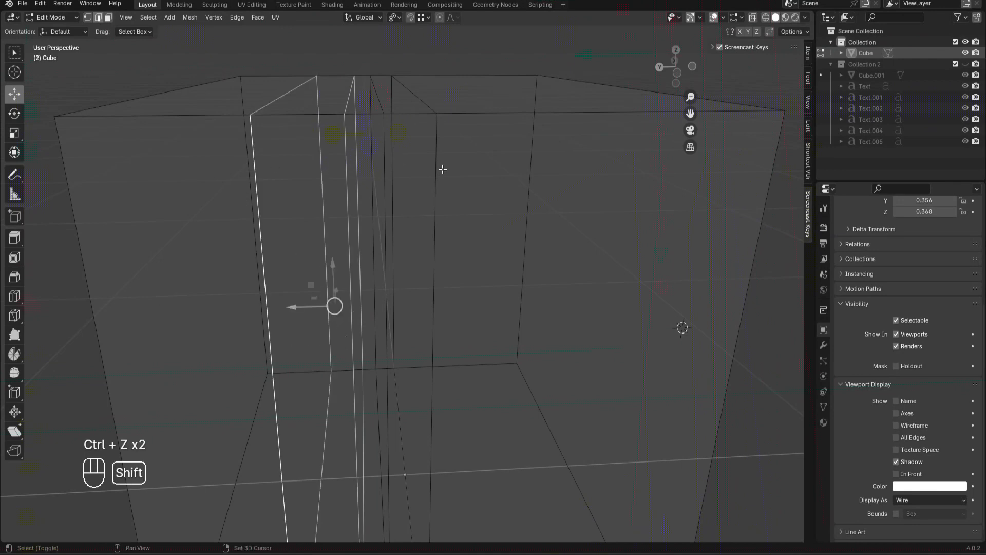
scroll(432, 164, down, 4)
middle_drag(467, 213, 486, 233)
key(Delete)
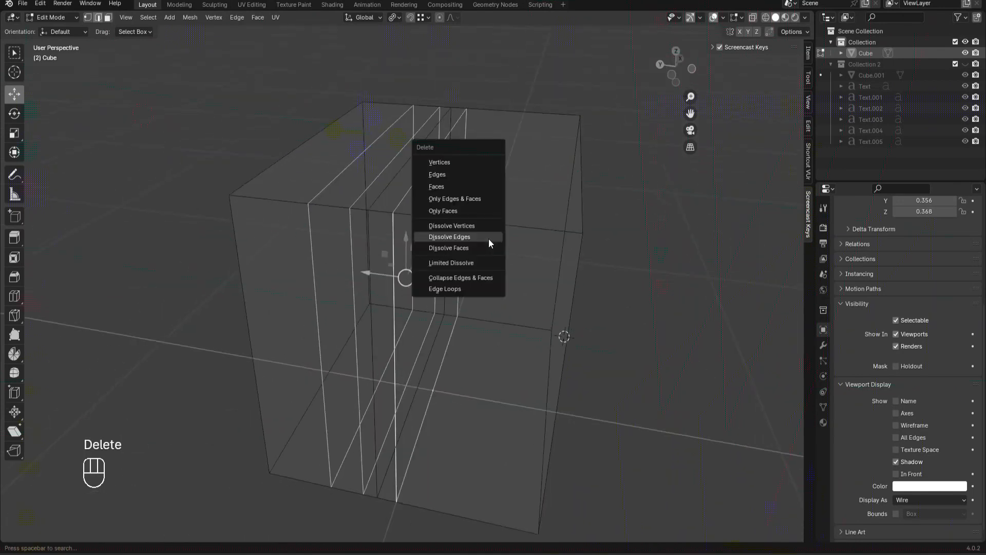
click(488, 238)
Step: Show only the labelled cube's collection and add a vertical loop cut across the cube's side face
key(Tab)
click(632, 273)
key(2)
key(1)
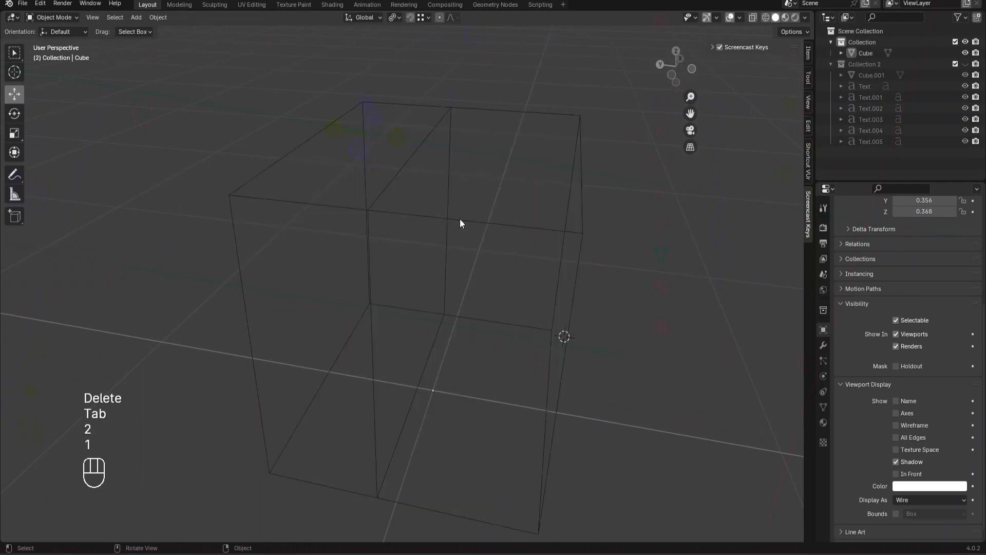
key(2)
key(Tab)
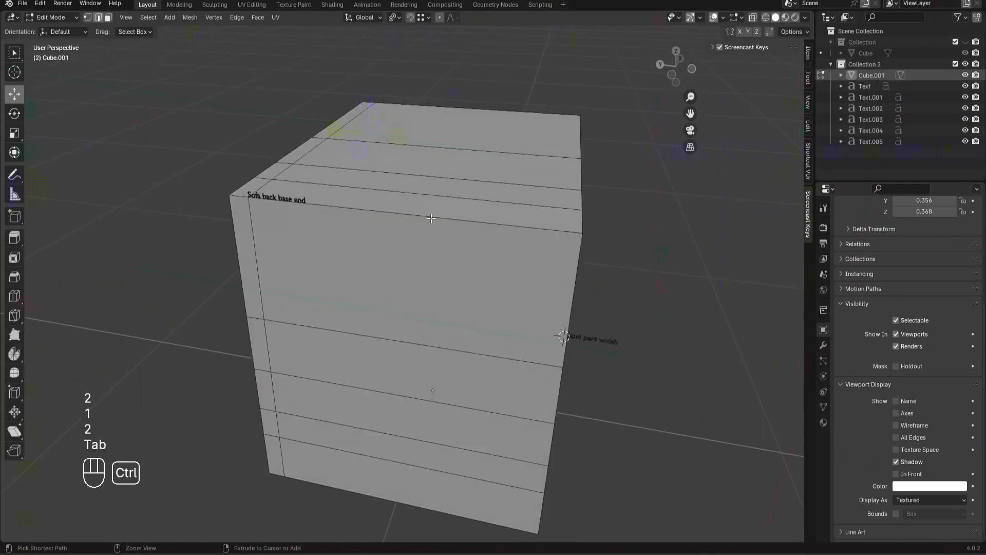
key(ctrl+r)
click(544, 259)
key(Tab)
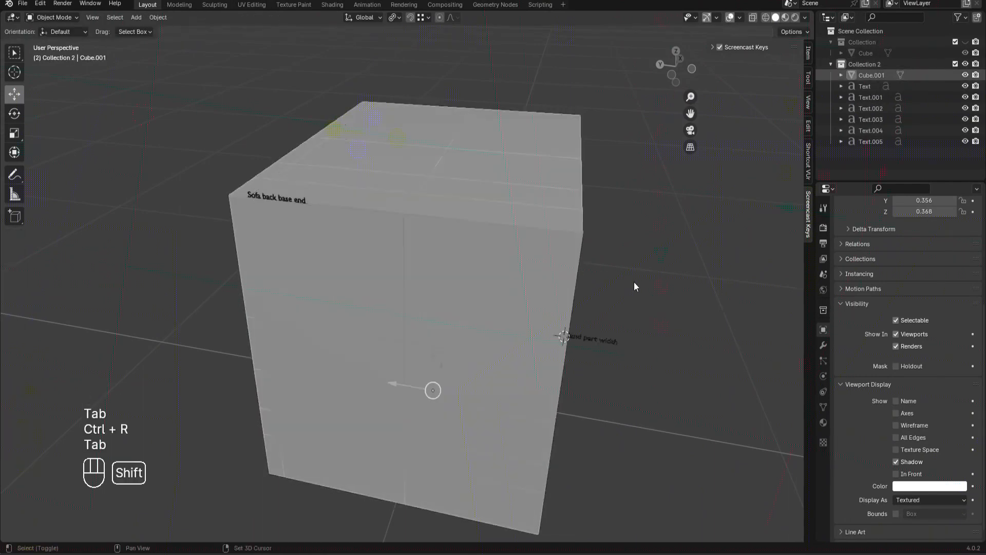
Step: Show both cubes' collections and vertex-snap the labelled cube's new vertical loop cut to the wireframe cube's cut
key(shift+1)
scroll(547, 257, up, 2)
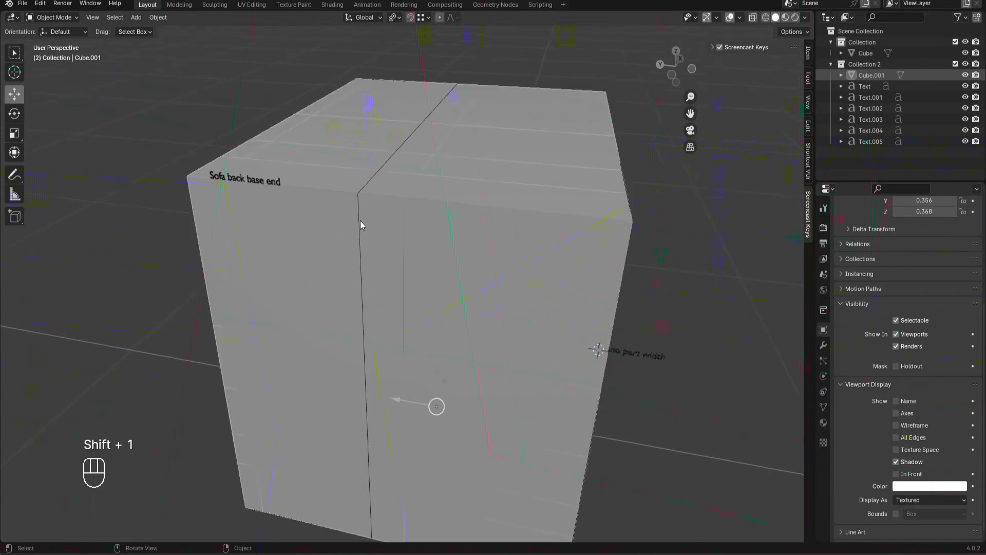
key(Tab)
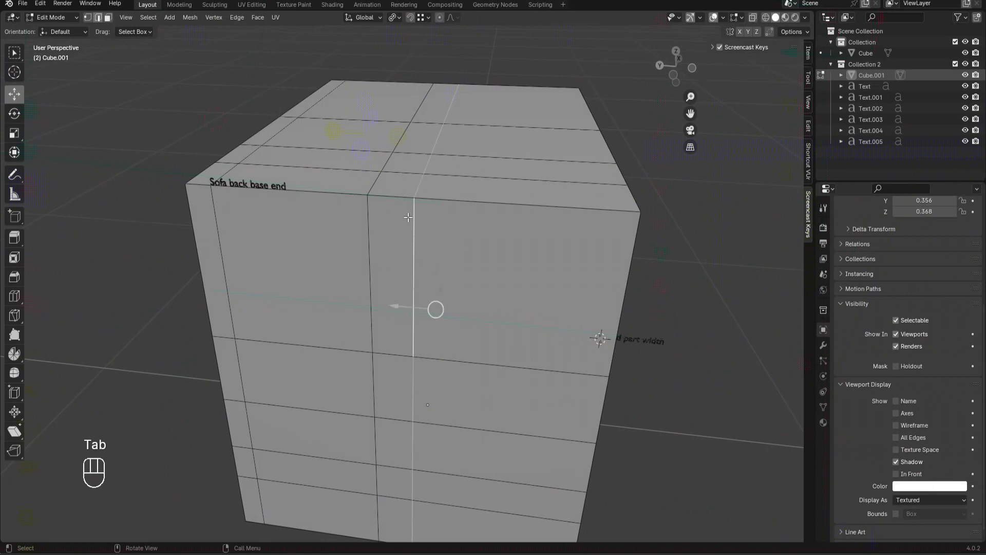
click(426, 18)
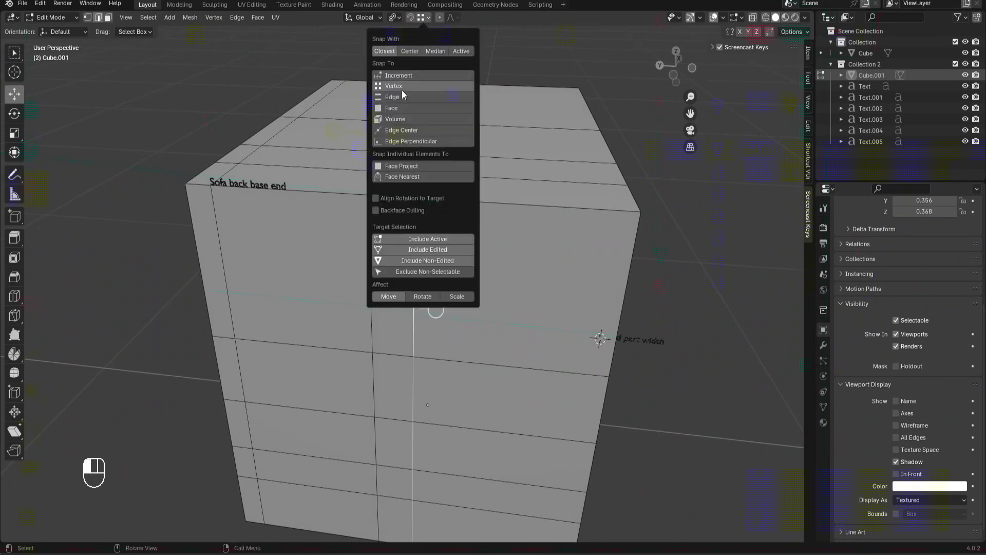
key(ctrl)
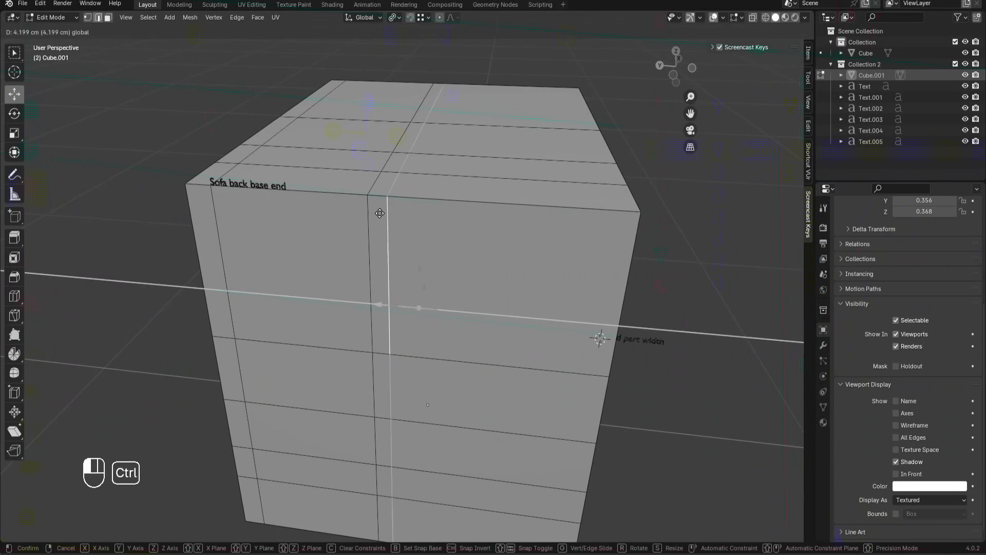
key(Tab)
key(2)
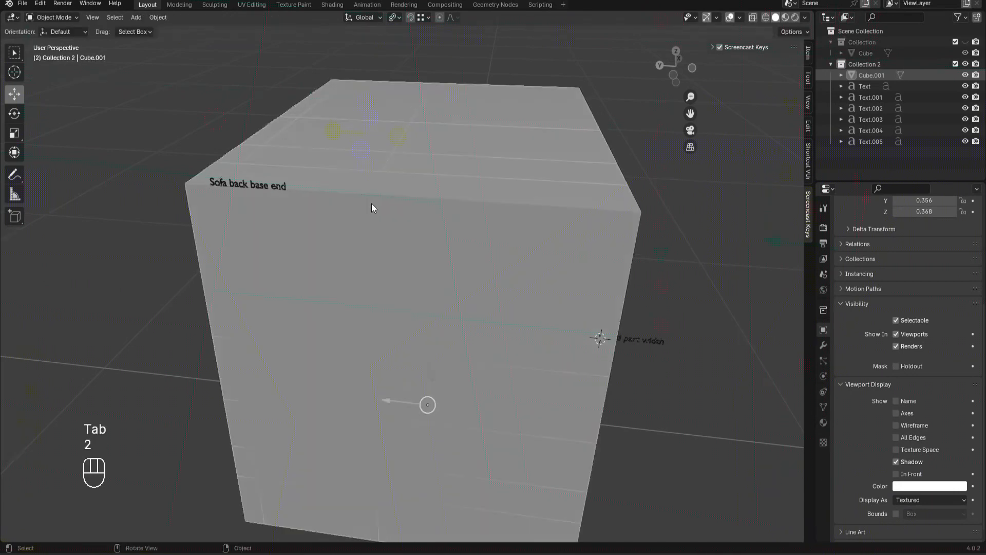
scroll(642, 314, down, 2)
scroll(656, 309, up, 1)
click(410, 226)
middle_drag(328, 218, 348, 237)
Step: Show only the plain wireframe cube's collection and dissolve its remaining vertical edge loop
key(1)
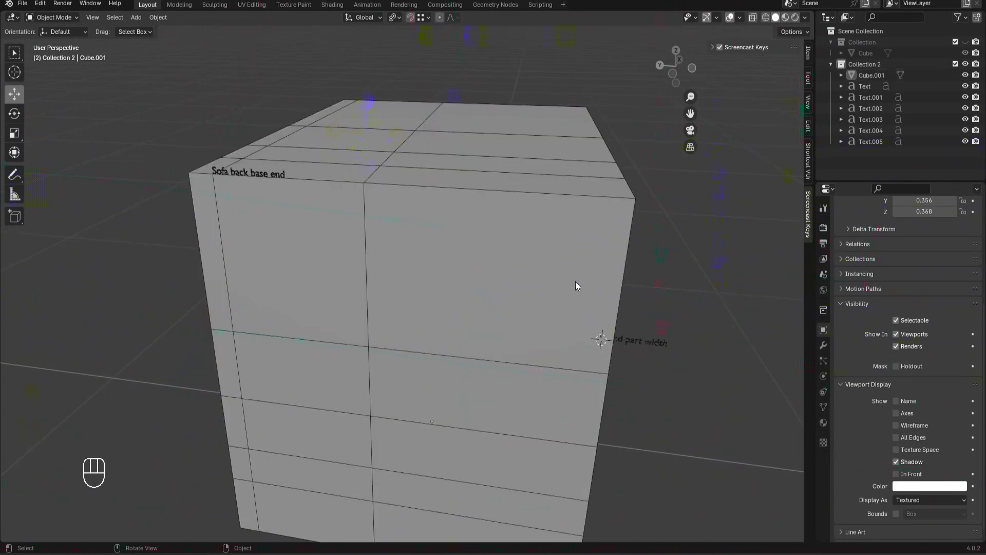
key(Tab)
key(2)
double_click(401, 161)
key(Delete)
click(635, 262)
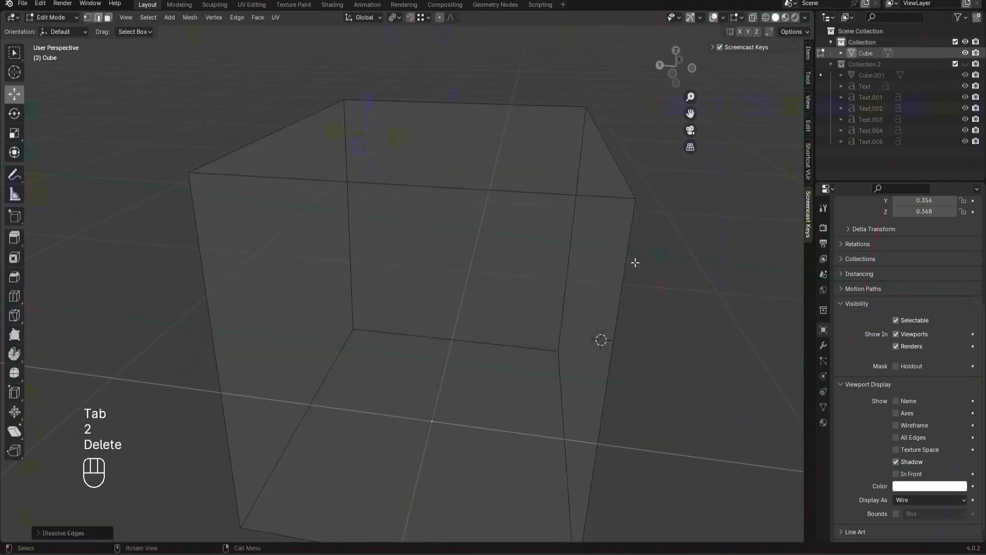
scroll(635, 262, down, 3)
middle_drag(667, 293, 469, 239)
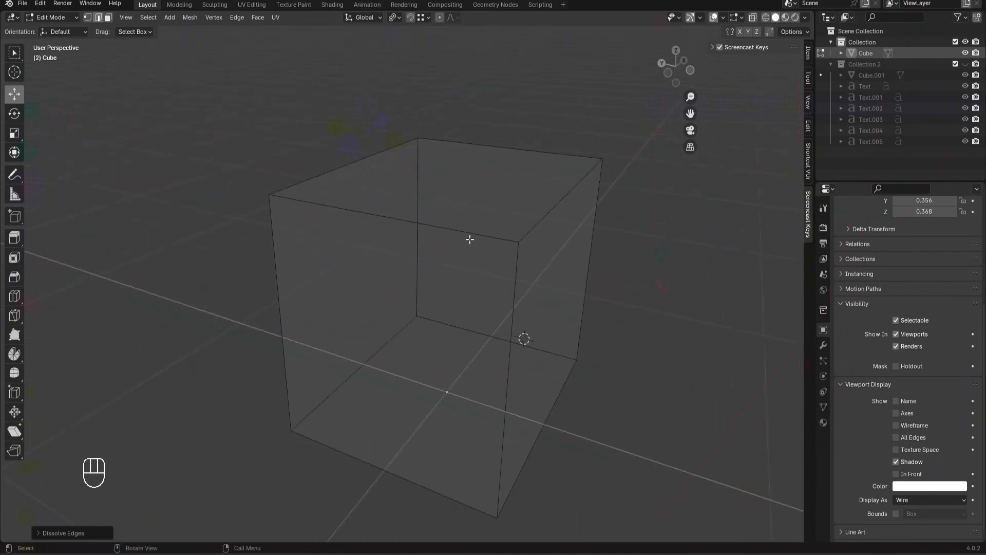
Step: Show only the labelled cube's collection and snap the 3D cursor to the new loop cut's vertex on the top side edge
key(Tab)
key(2)
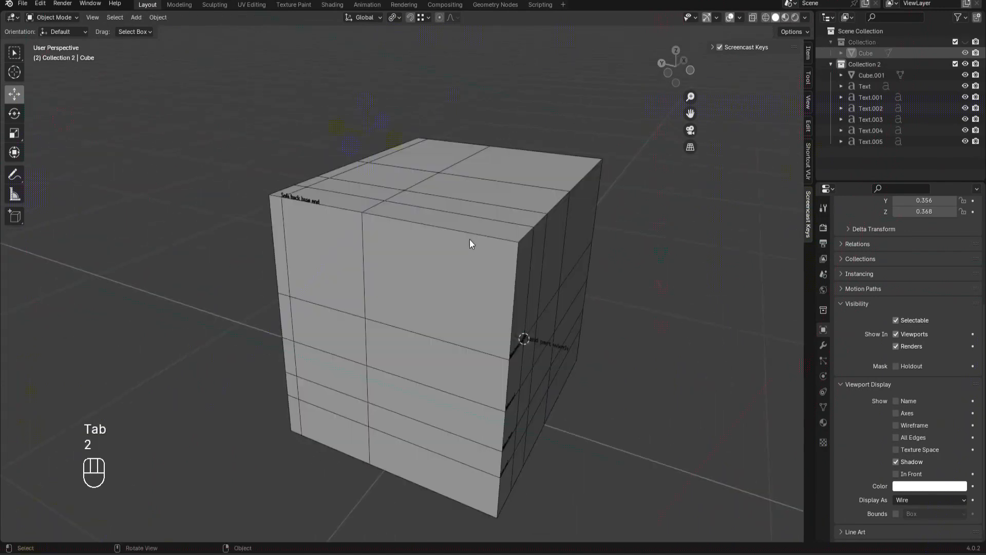
click(469, 239)
scroll(471, 239, up, 5)
key(Tab)
click(349, 165)
key(1)
click(351, 155)
key(shift+s)
key(2)
key(Tab)
Step: Duplicate the "Sofa back base end" label and move the copy to the 3D cursor
click(233, 148)
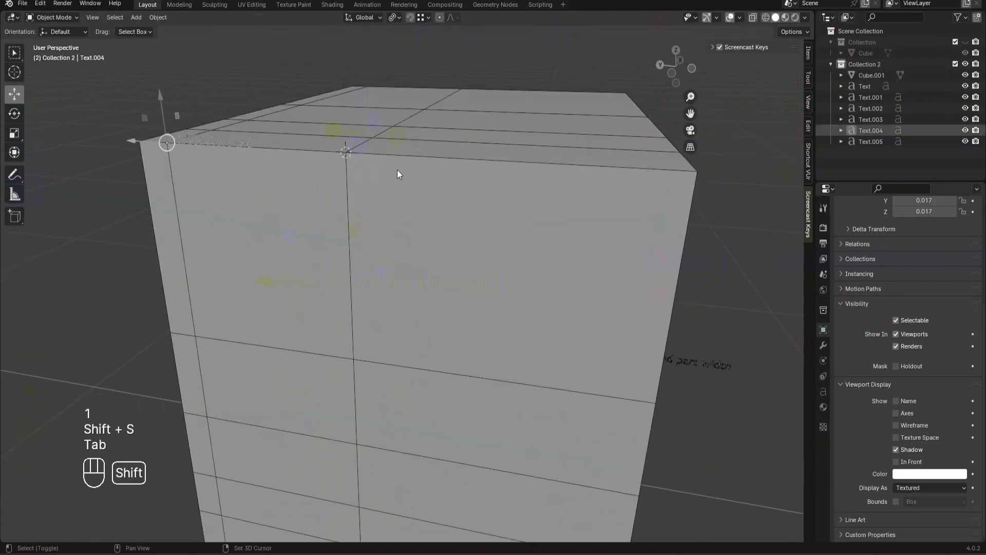
key(shift+d)
click(424, 154)
key(shift+s)
middle_drag(456, 137, 462, 131)
scroll(462, 131, up, 2)
Step: Change the copied label's text to "Pillow end"
key(Tab)
key(ctrl+a)
text(Pillow end)
key(Tab)
scroll(365, 165, down, 4)
middle_drag(365, 164, 342, 166)
Step: Return the 3D cursor to the world origin and save the file
click(635, 295)
key(shift+s)
key(1)
mouse_move(670, 289)
middle_down()
mouse_move(625, 269)
mouse_move(661, 279)
middle_up()
key(ctrl+s)
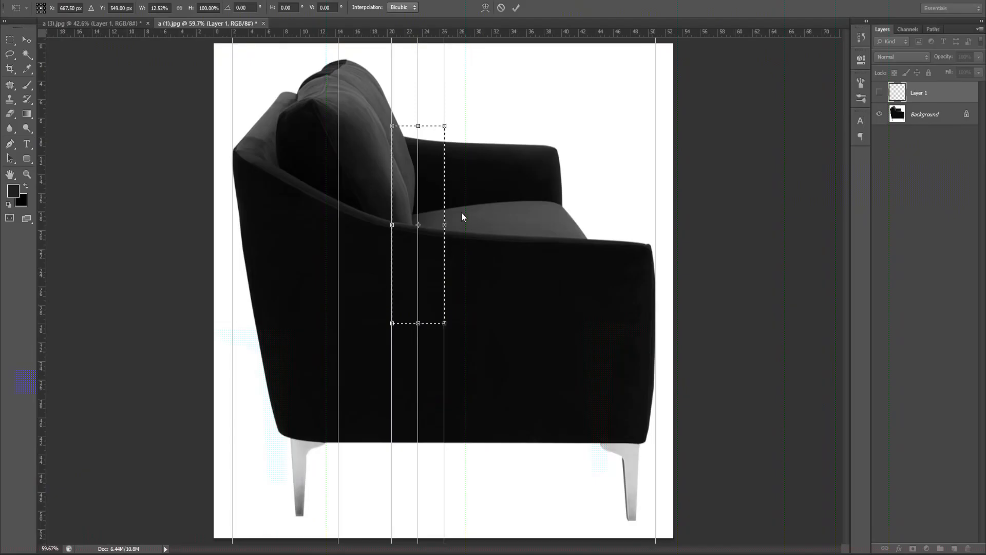
Step: Switch to Photoshop, clear the vertical guides from the sofa's side photo, and place a horizontal guide near the leg bottoms
alt+scroll(437, 232, down, 1)
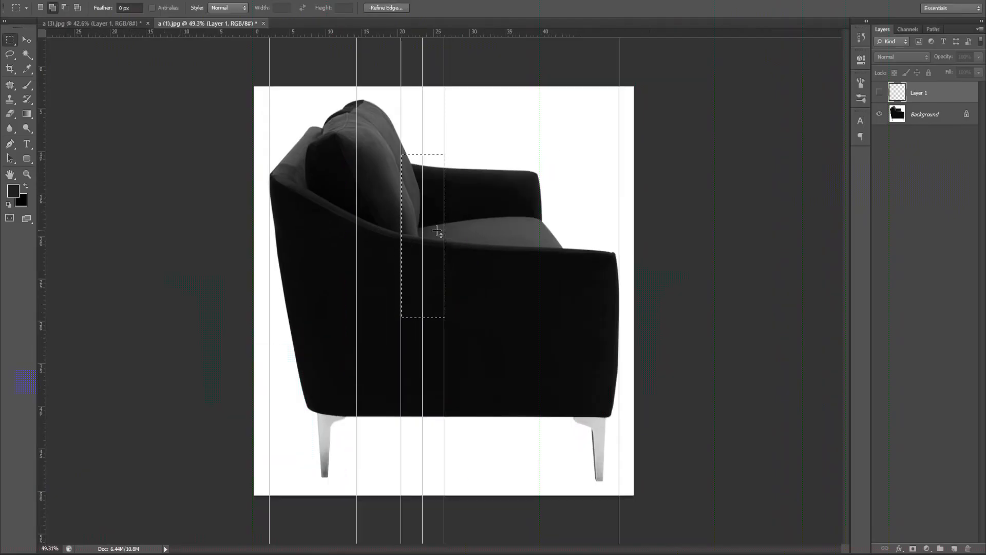
click(160, 1)
click(203, 222)
drag(424, 36, 405, 477)
Step: Transform a selection spanning the sofa's height and place horizontal guides at half, a quarter and an eighth of it from the top
drag(312, 131, 368, 476)
right_click(386, 373)
click(431, 302)
drag(457, 35, 462, 305)
drag(340, 476, 340, 305)
drag(432, 32, 462, 218)
drag(414, 32, 418, 175)
key(Return)
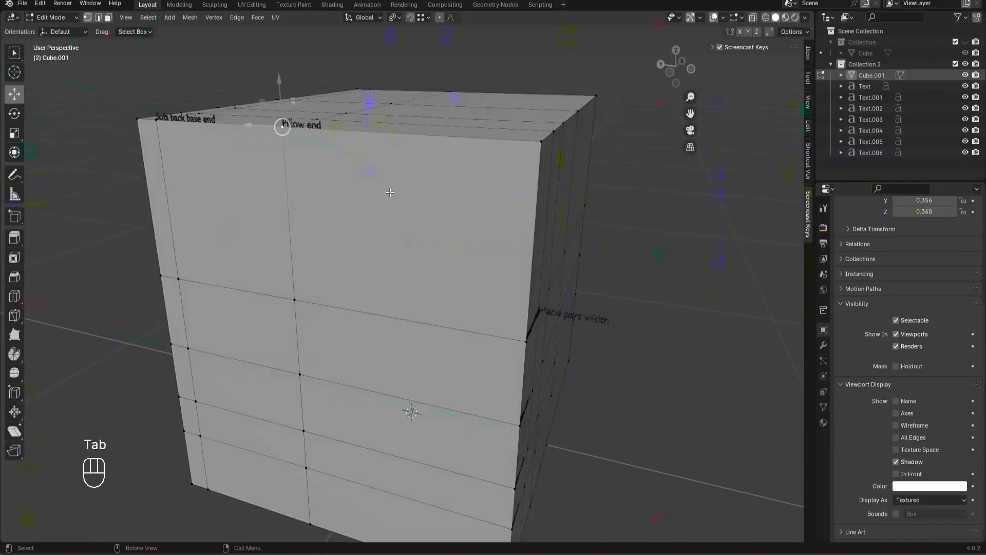
Step: Switch to Blender and add horizontal loop cuts at half, three-quarters and seven-eighths height on the plain wireframe cube
key(Tab)
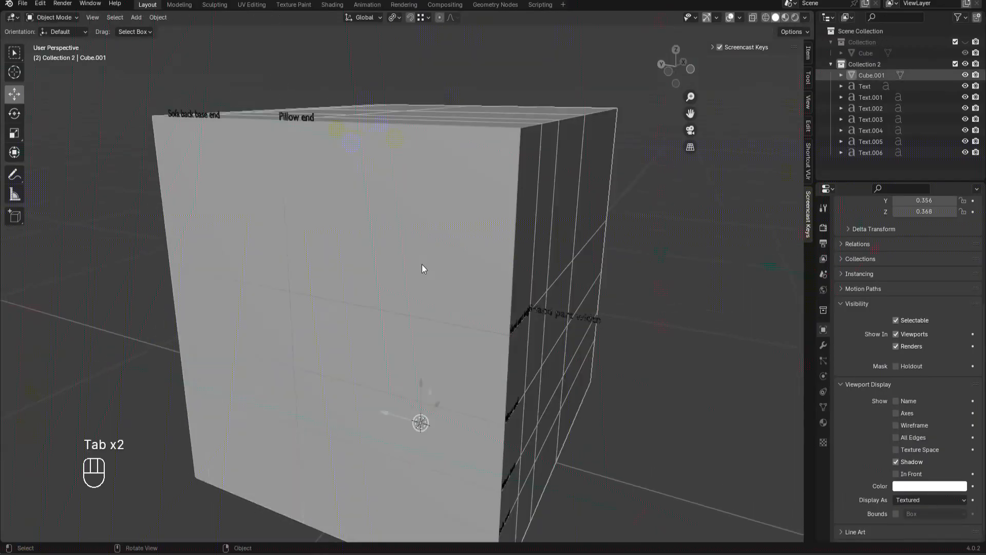
key(1)
key(Tab)
key(ctrl+r)
key(ctrl+r)
click(476, 250)
key(ctrl+z)
key(ctrl+r)
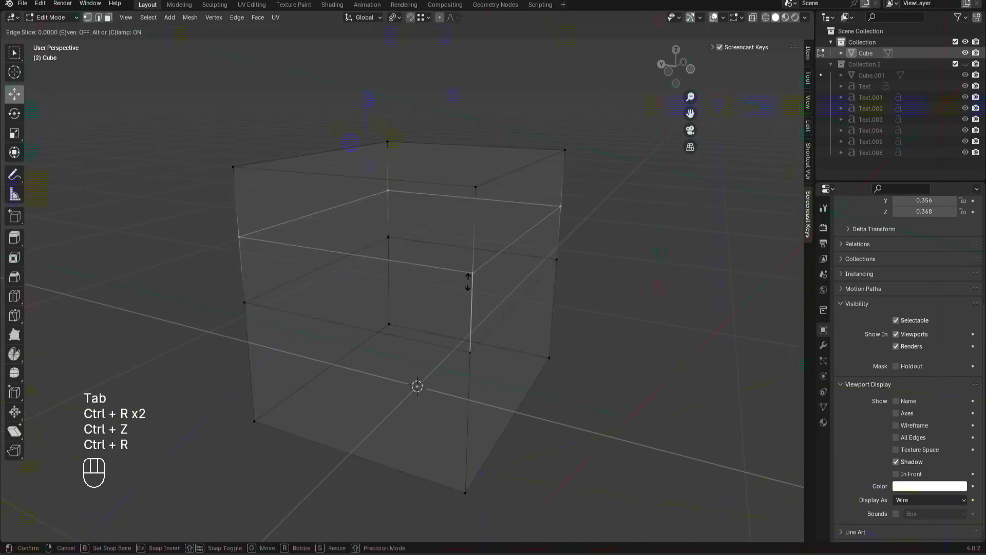
key(ctrl+r)
click(470, 221)
Step: Show only the labelled cube's collection and add a horizontal loop cut in its uppermost section
key(Tab)
key(2)
click(468, 232)
key(Tab)
key(ctrl+r)
click(488, 236)
Step: Try to snap a horizontal loop on the labelled cube to the wireframe cube's cuts, and undo the move
key(Tab)
key(shift+1)
scroll(626, 275, up, 1)
key(Tab)
key(2)
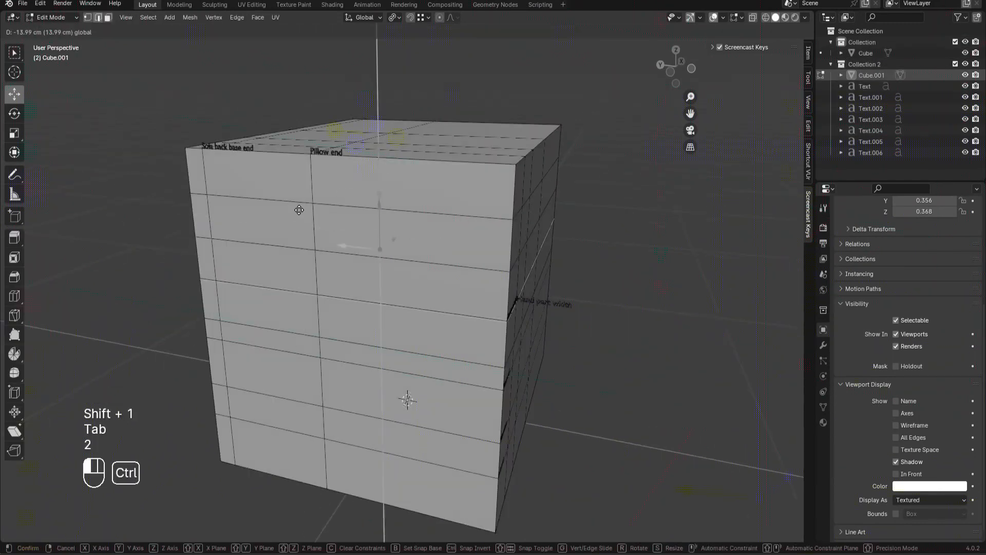
key(ctrl+z)
key(ctrl+z)
Step: Show both collections and snap the labelled cube's new horizontal loop cut to the wireframe cube's topmost cut
key(Tab)
key(1)
scroll(325, 206, up, 3)
click(274, 211)
key(shift+2)
click(303, 322)
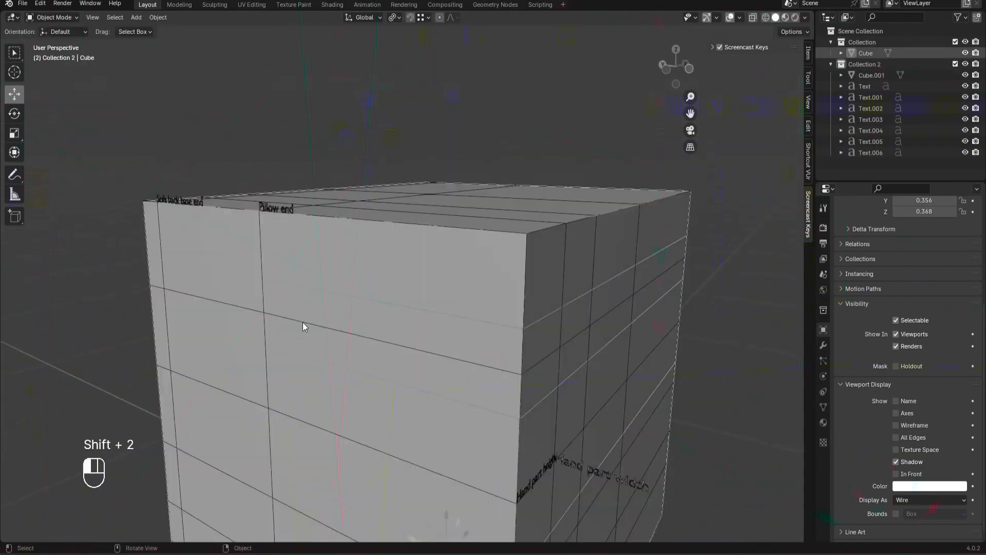
key(Tab)
double_click(304, 322)
key(1)
ctrl+drag(406, 229, 527, 329)
scroll(529, 330, down, 3)
Step: Show only the labelled cube's collection and snap the 3D cursor to the top horizontal cut's vertex on the rear vertical edge
key(Tab)
key(1)
key(2)
key(Tab)
alt+middle_drag(387, 303, 408, 299)
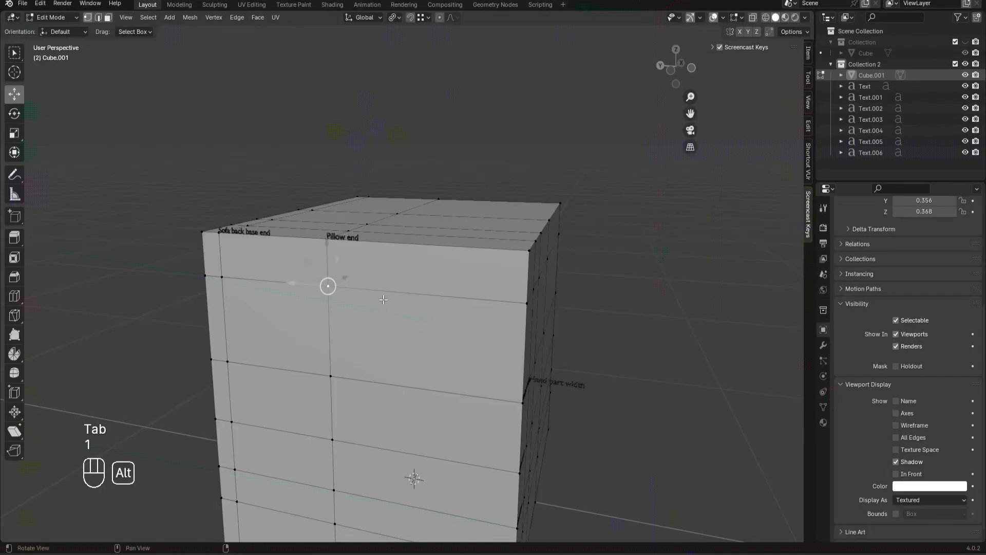
alt+middle_drag(325, 282, 216, 305)
key(shift+s)
key(Tab)
Step: Duplicate the "Sofa back base end" label, move the copy to the 3D cursor, and frame it
click(256, 240)
key(shift+d)
click(187, 180)
alt+middle_drag(258, 270, 287, 264)
key(shift+s)
key(KP_Decimal)
Step: Change the copied label's text to "Back seater height end"
key(Tab)
key(ctrl+a)
text(Ba)
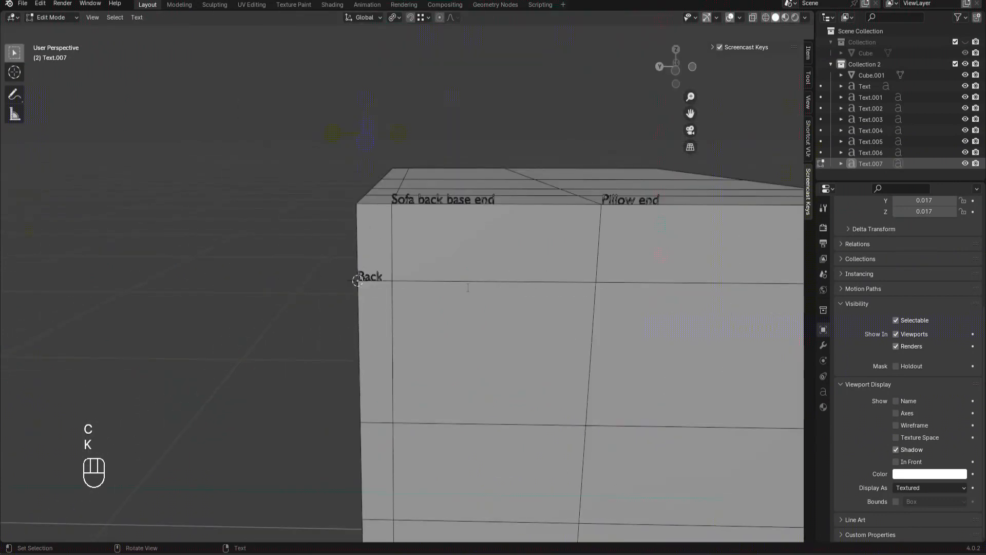
text(ck seatt)
key(BackSpace)
text(er height s)
key(BackSpace)
text(ebd)
text(n)
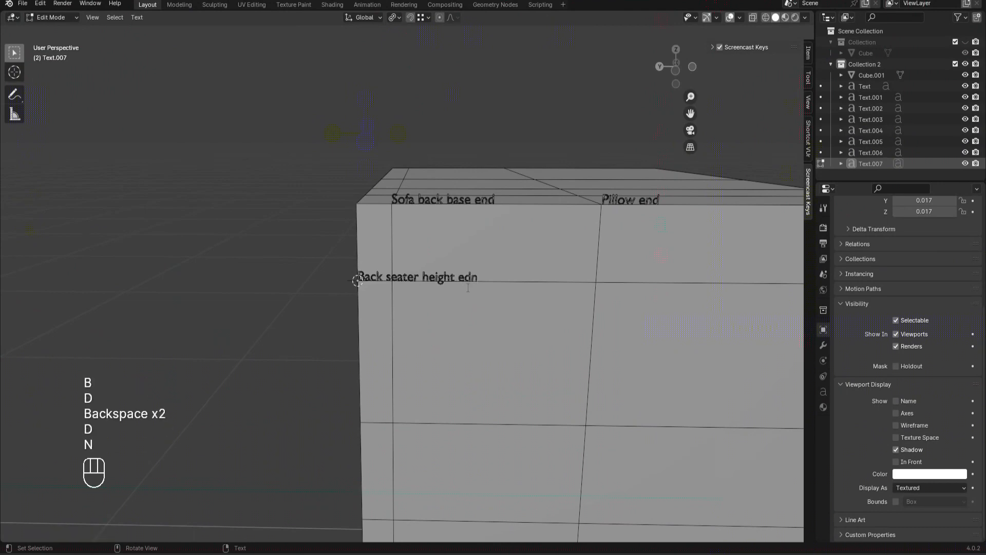
key(BackSpace)
text(end)
key(Tab)
alt+drag(467, 288, 495, 304)
mouse_move(618, 330)
alt+mouse_down()
mouse_move(654, 334)
mouse_move(632, 335)
alt+mouse_up()
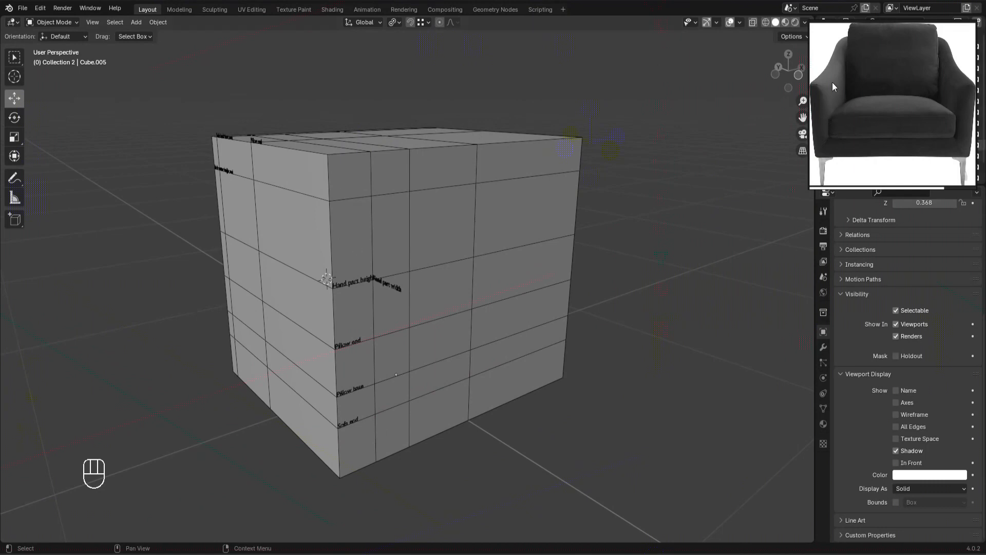
Step: Examine the armrest in the armchair's front reference photo and compare the plain wireframe cube with the labelled cube
scroll(815, 87, up, 5)
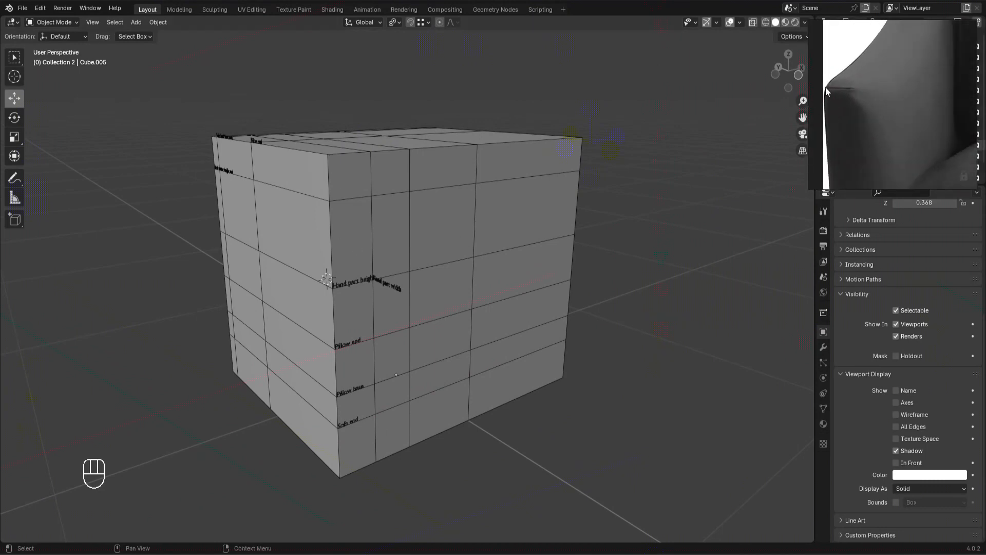
scroll(836, 99, down, 5)
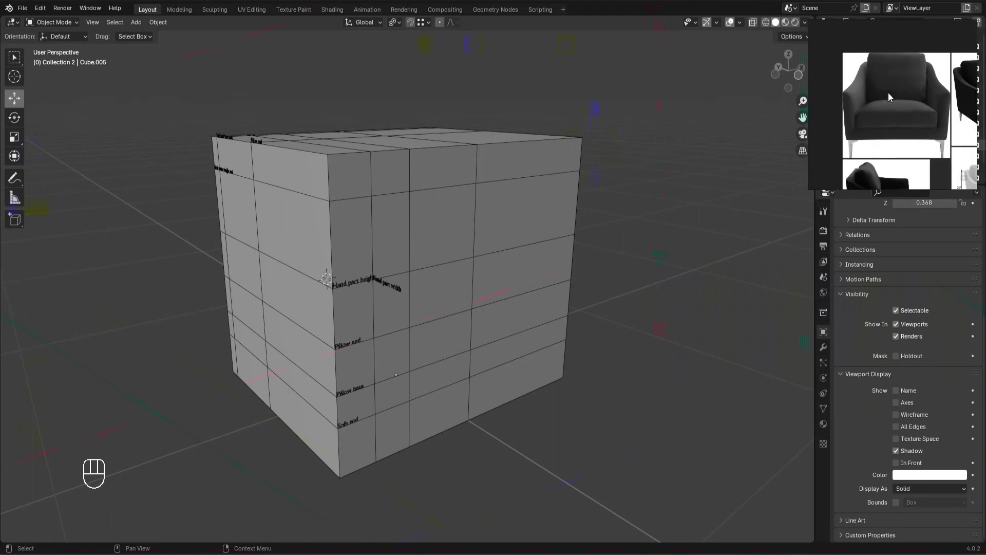
scroll(860, 96, up, 5)
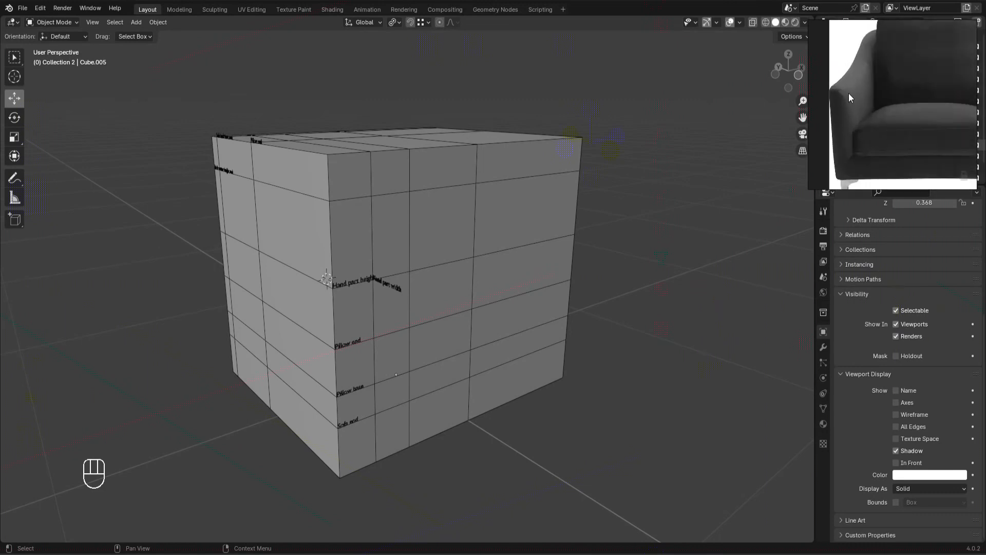
scroll(849, 98, down, 4)
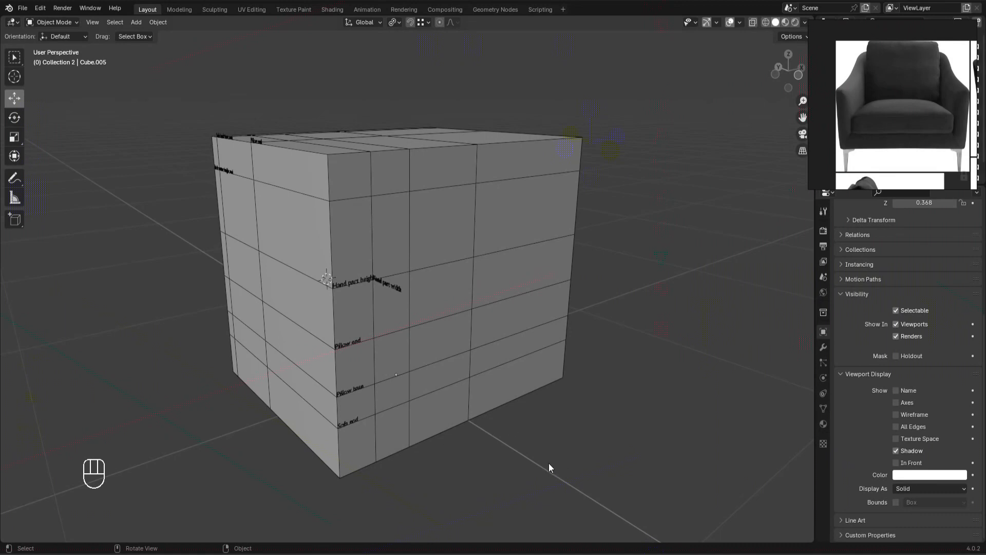
key(1)
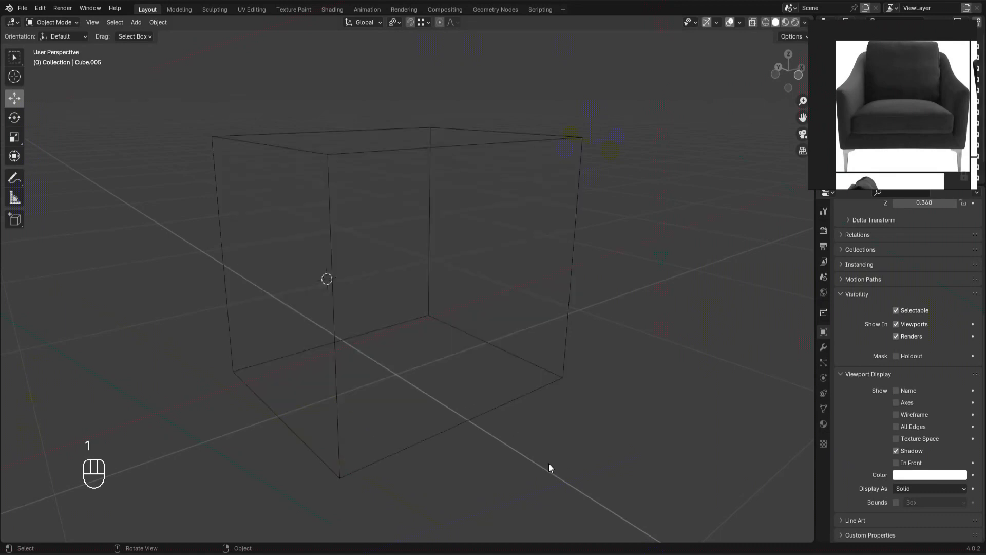
click(332, 319)
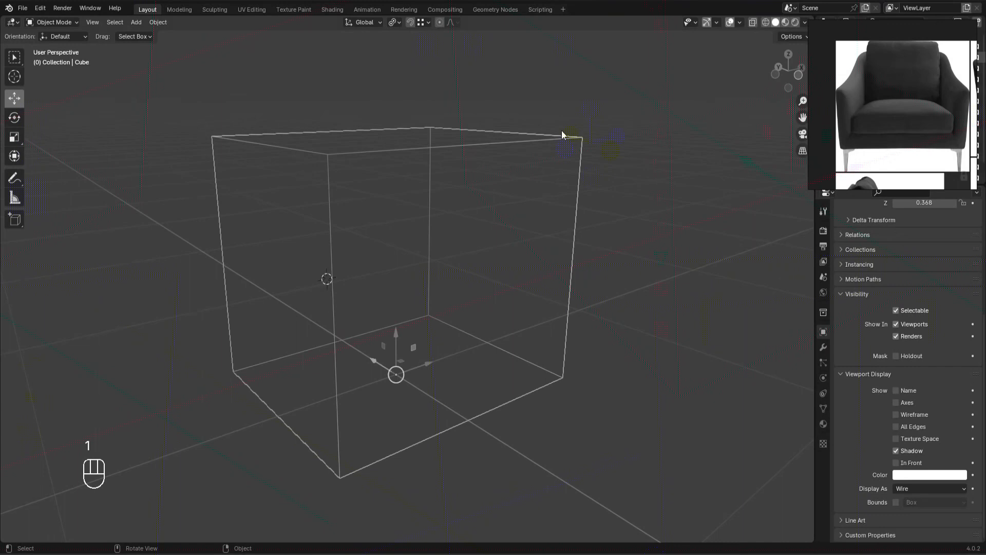
key(2)
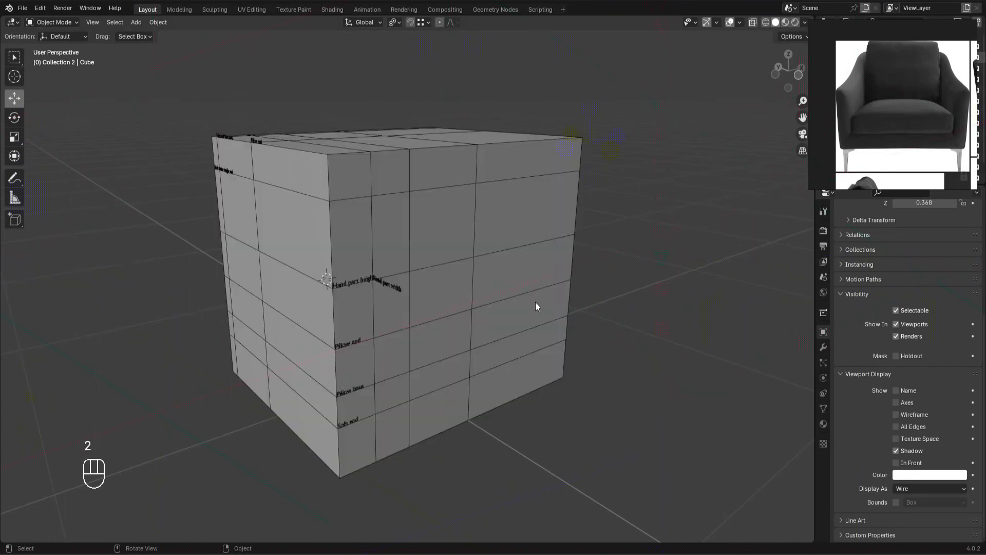
click(518, 300)
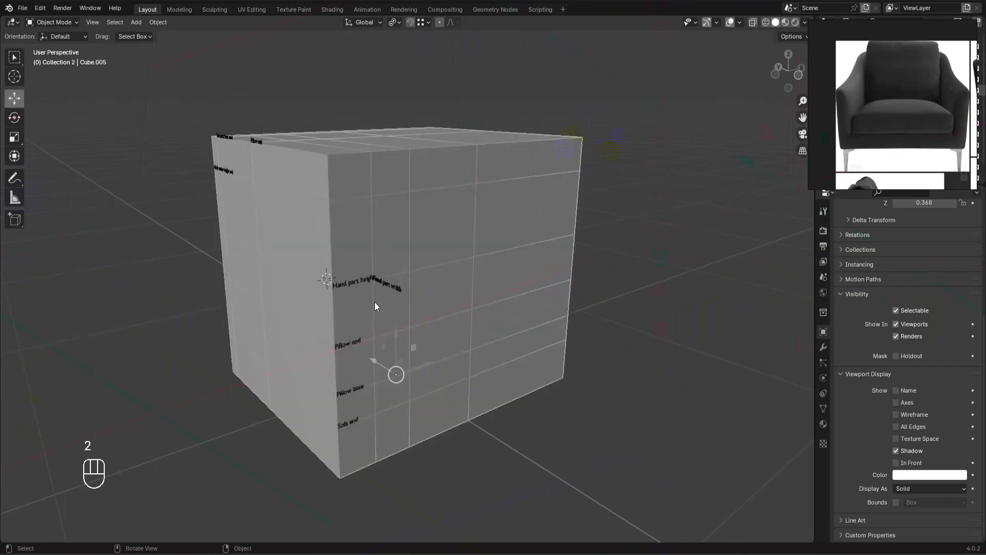
scroll(661, 402, up, 2)
click(682, 414)
alt+middle_drag(282, 282, 410, 378)
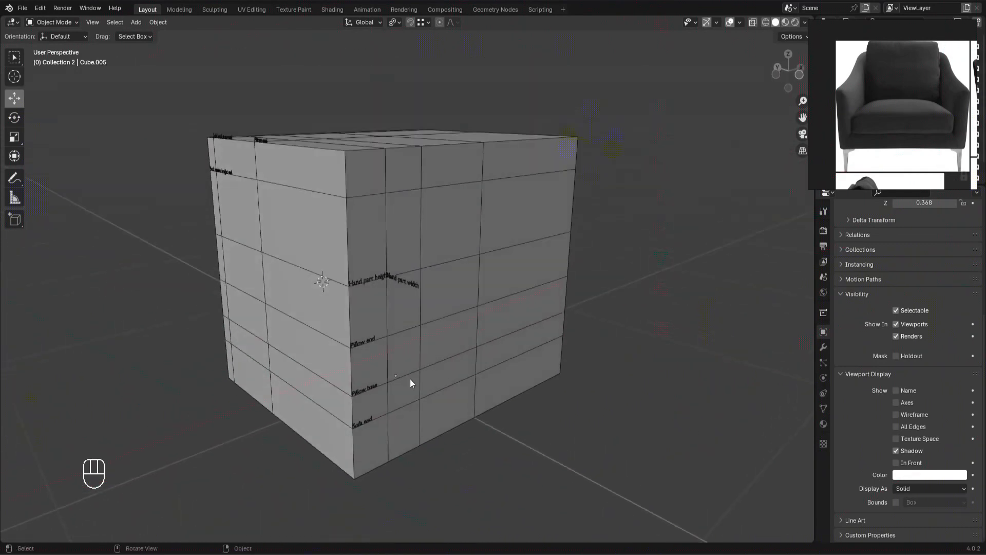
Step: Set the labelled cube's viewport display to Wire
click(493, 371)
click(916, 488)
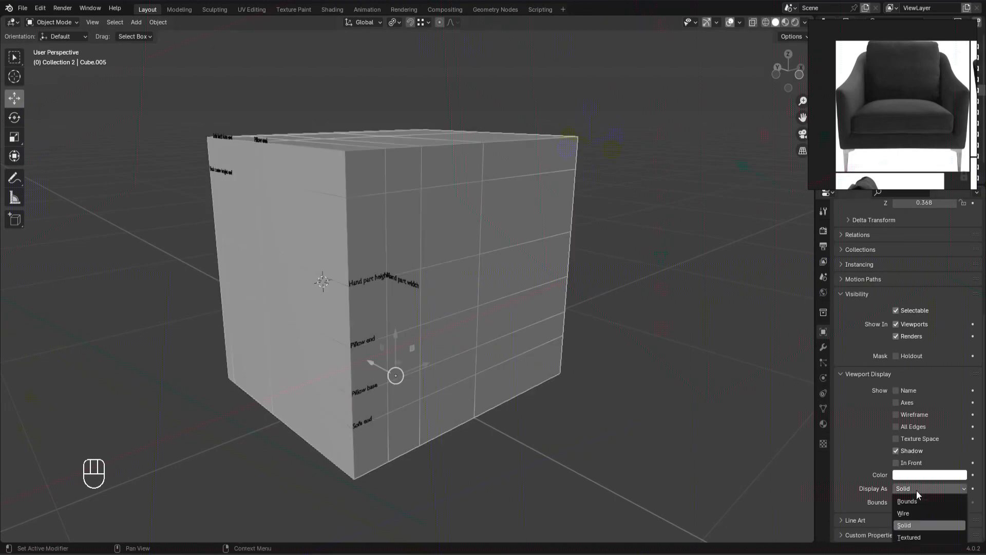
click(914, 516)
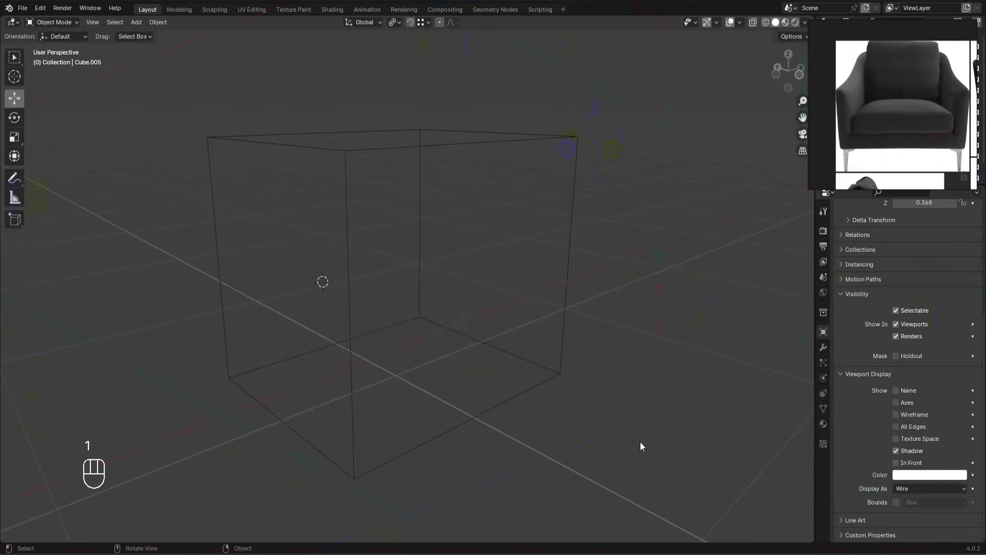
Step: Move the plain wireframe cube away from the world origin and clear its location
drag(640, 445, 510, 363)
middle_drag(510, 363, 185, 252)
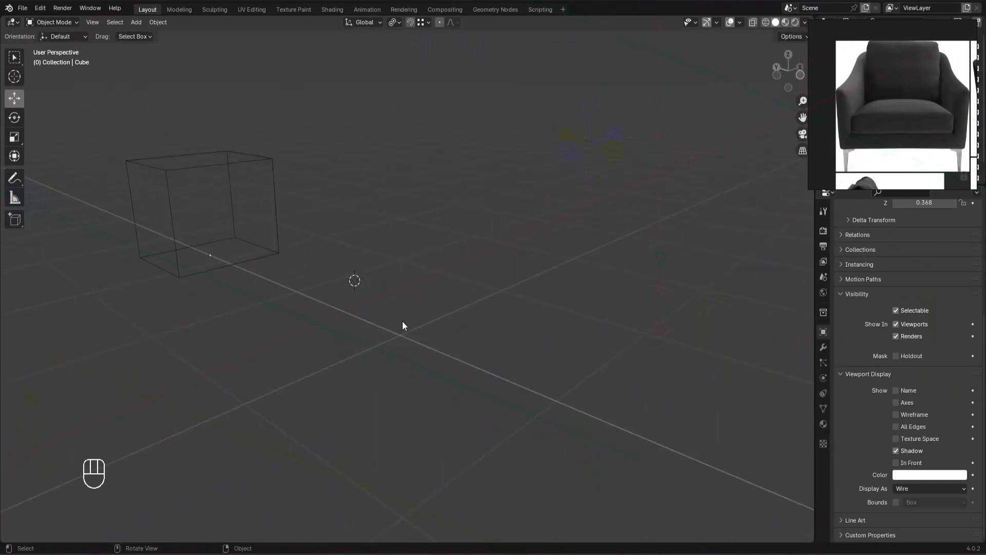
click(283, 247)
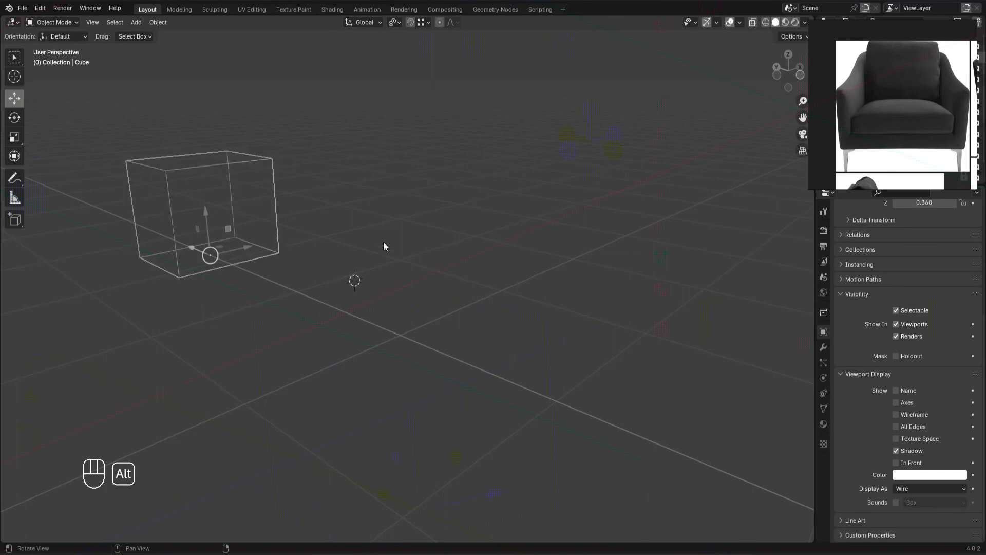
key(alt+g)
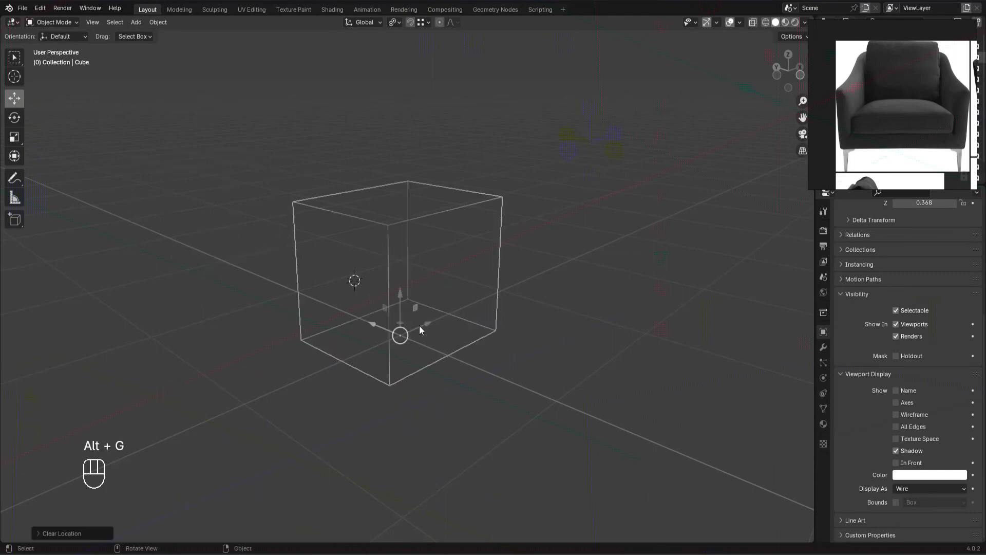
Step: Undo the plain wireframe cube's last location clearing
key(ctrl+z)
key(ctrl+z)
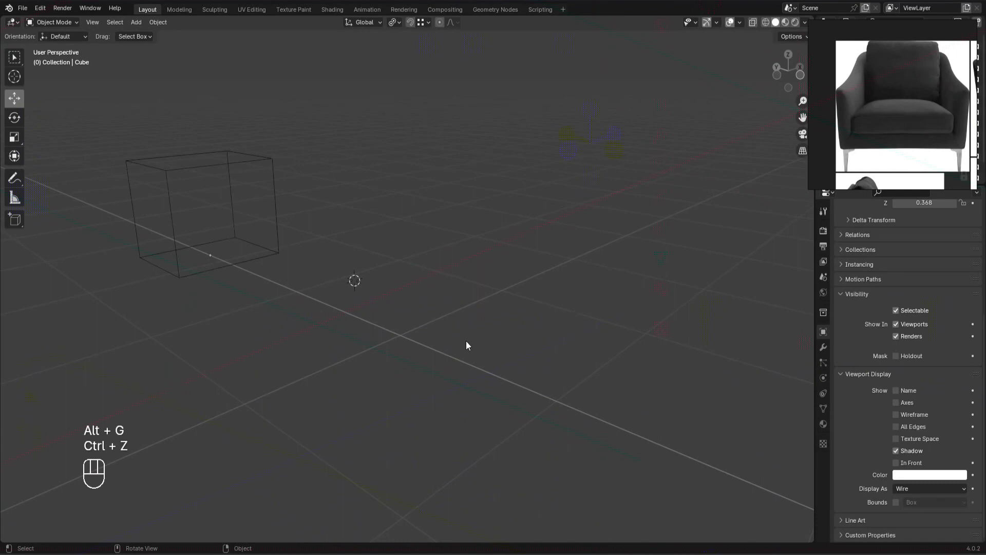
Step: Try to move the labelled guide objects from the second collection into the first one, named Collection
key(2)
click(468, 343)
key(m)
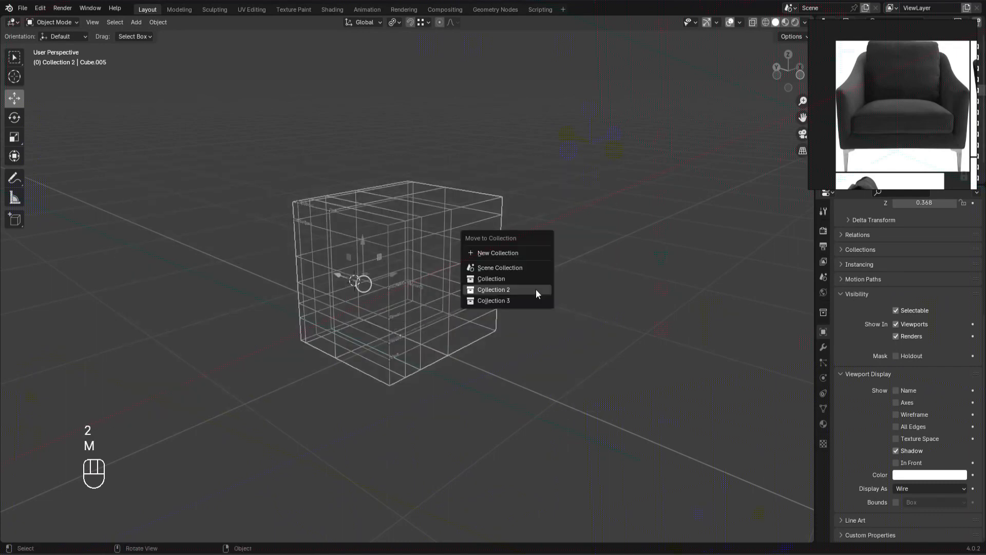
click(536, 280)
key(1)
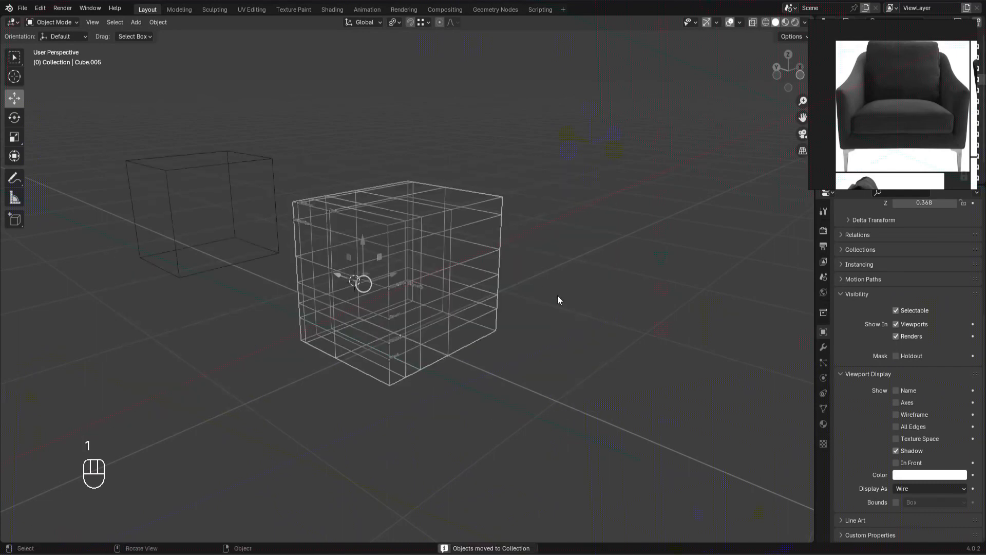
key(ctrl+z)
key(ctrl+z)
Step: Show both collections together and examine the labels on the guide cube
scroll(587, 309, up, 2)
key(1)
key(shift)
key(shift+2)
middle_drag(463, 360, 525, 351)
scroll(369, 298, up, 1)
scroll(411, 283, up, 2)
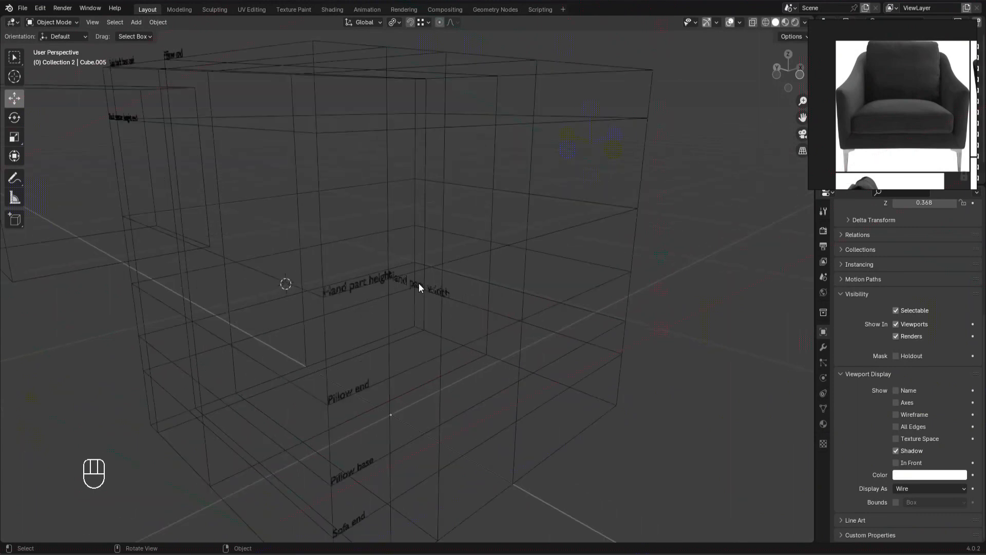
scroll(418, 284, down, 2)
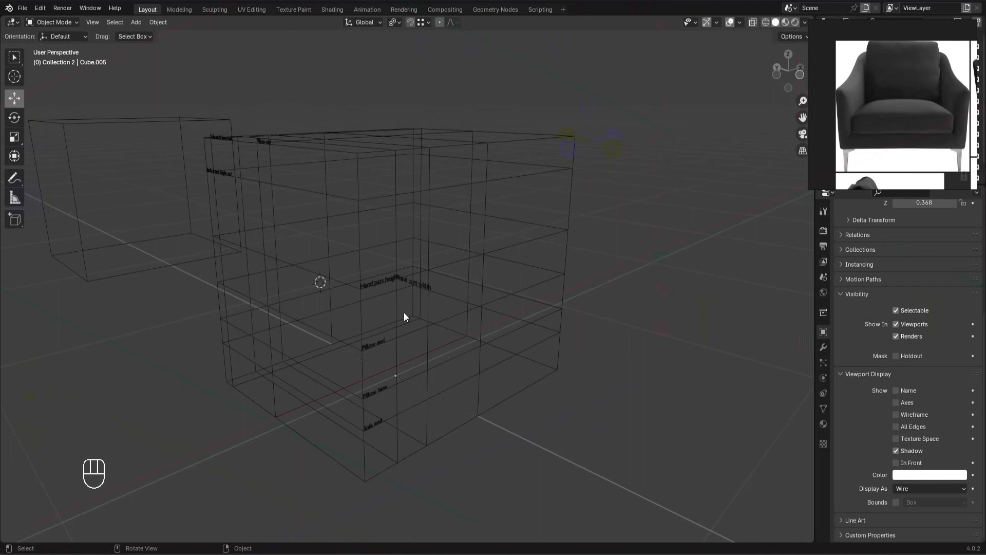
Step: Isolate the second collection and set the labelled cube's viewport display to Solid
key(1)
key(1)
key(1)
key(shift+2)
key(2)
key(1)
key(2)
key(z)
key(z)
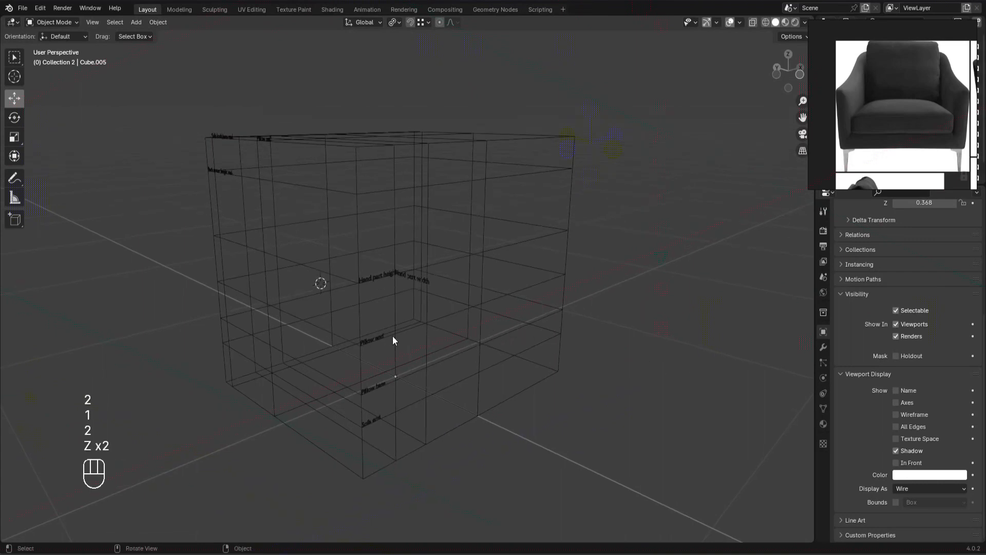
click(395, 340)
click(936, 490)
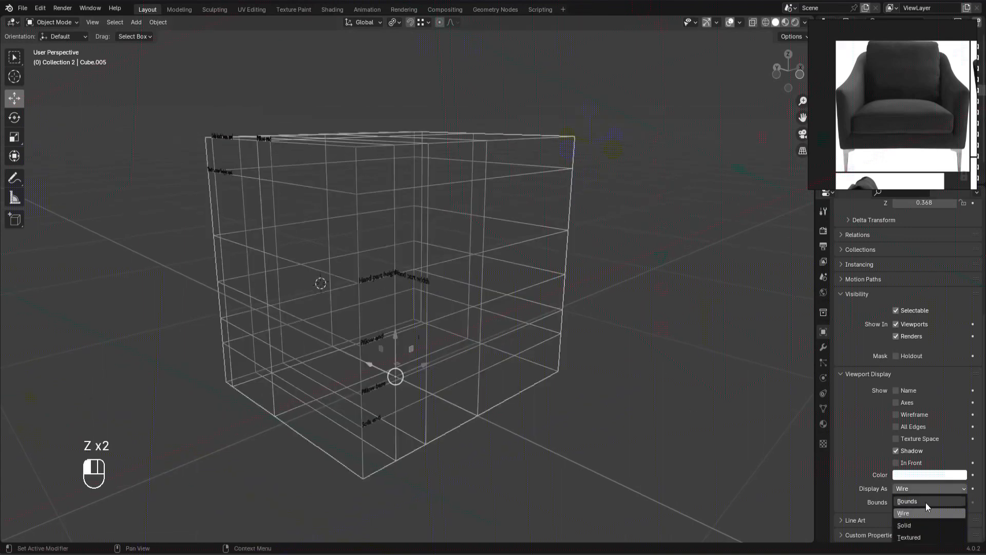
click(903, 524)
Step: In face mode, select the labelled cube's side faces between the pillow base and hand part height lines
alt+drag(371, 301, 365, 294)
key(Tab)
key(3)
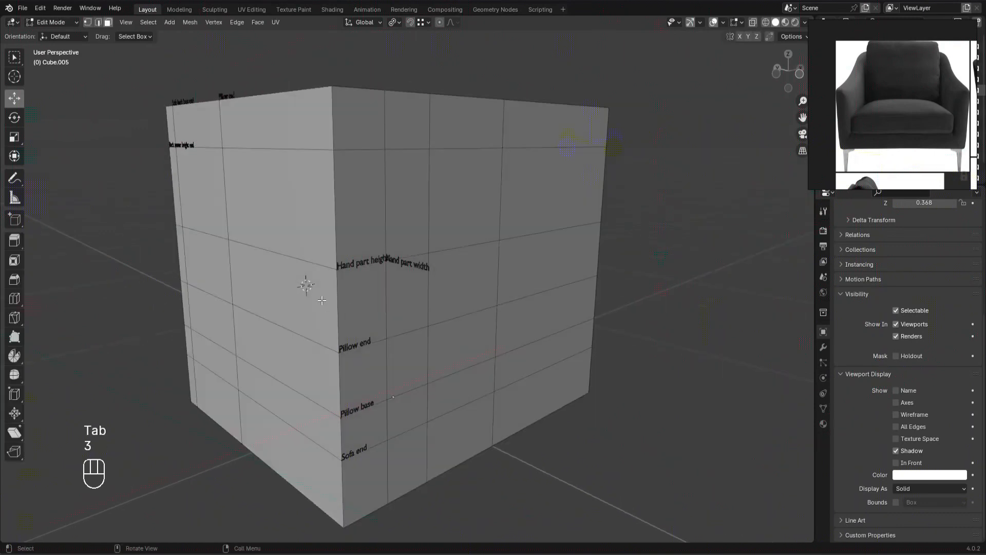
click(322, 300)
shift+click(350, 418)
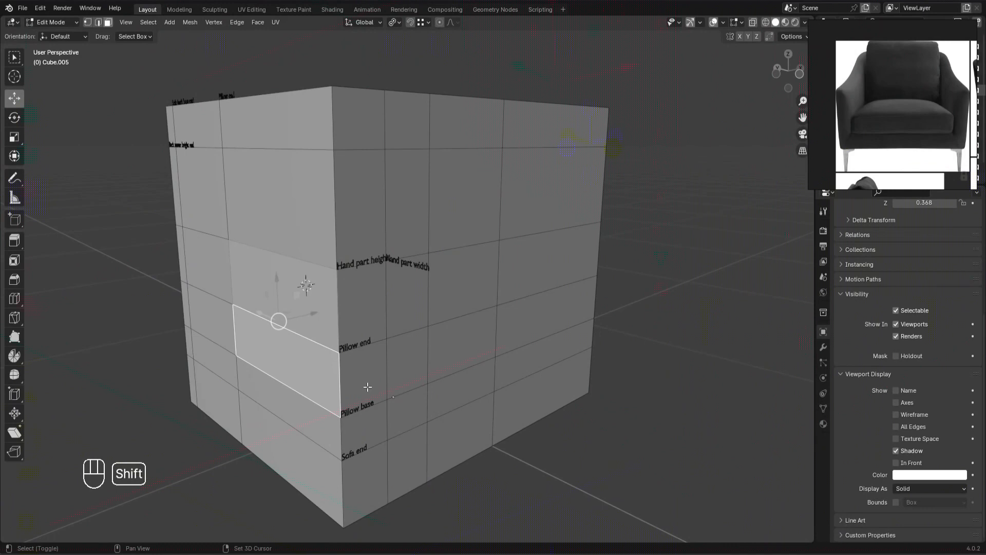
alt+drag(368, 387, 329, 369)
shift+click(224, 345)
shift+click(172, 283)
shift+click(176, 324)
alt+drag(179, 323, 285, 318)
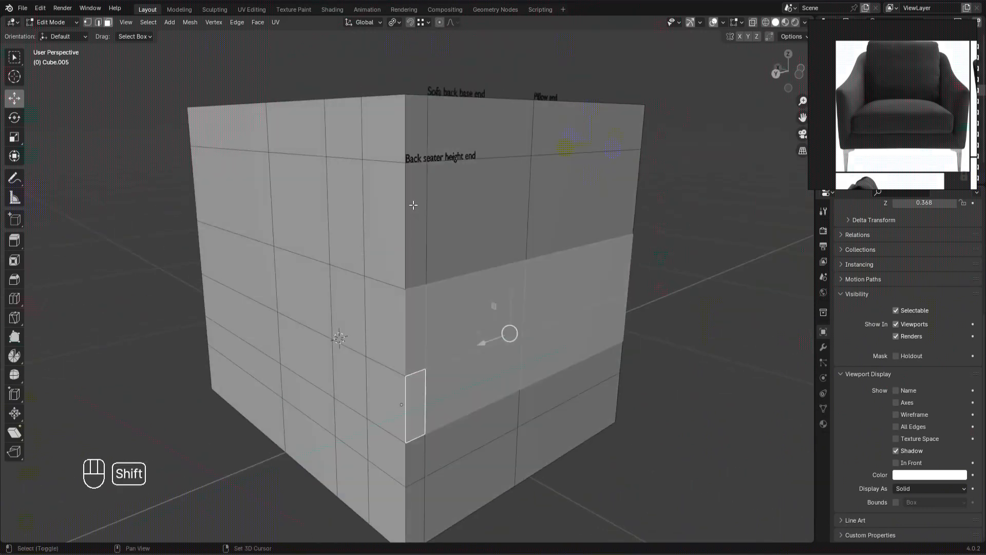
Step: Add the adjoining half of the cube's back, from the pillow base line up to the back seater height line, to the face selection
shift+click(398, 192)
key(c)
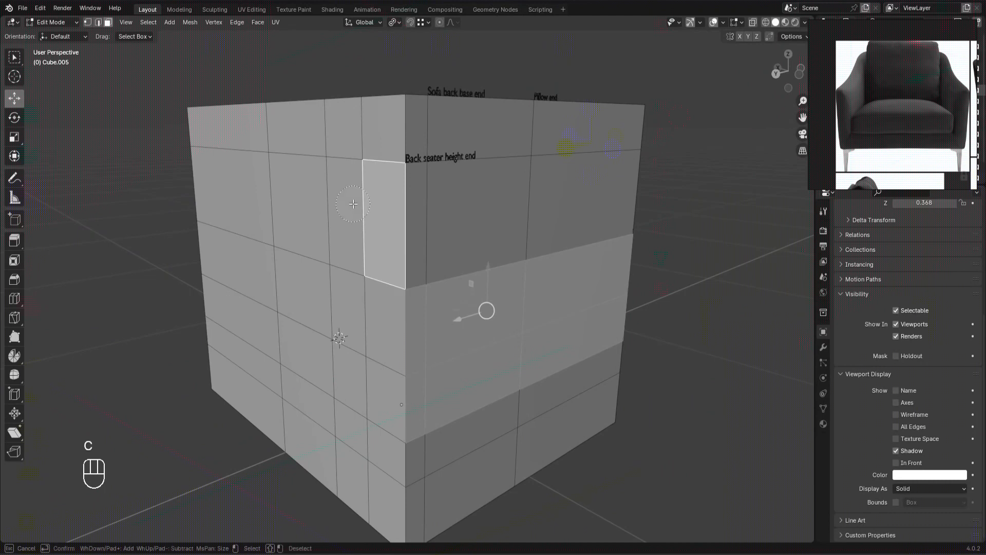
click(297, 209)
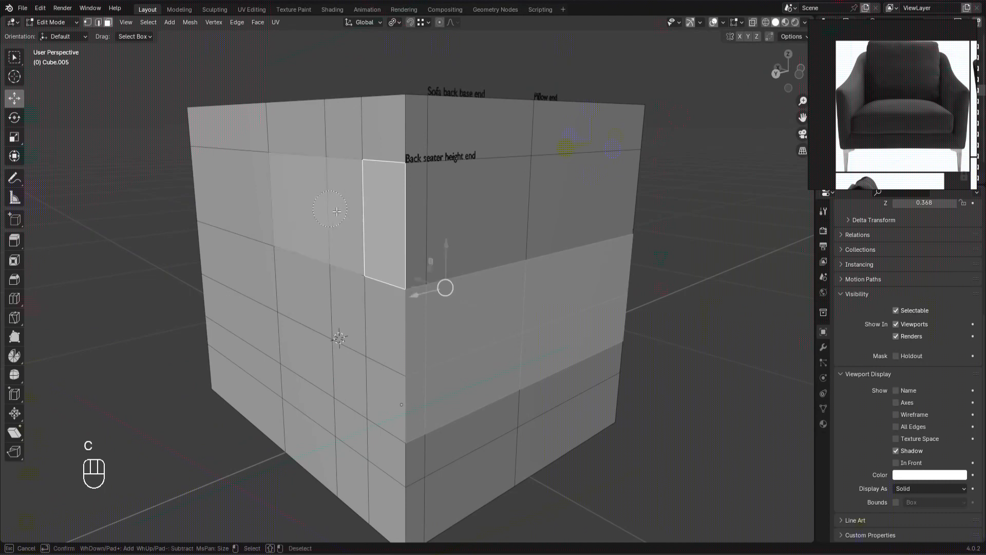
mouse_move(362, 260)
mouse_down()
mouse_move(357, 335)
mouse_move(328, 341)
mouse_move(345, 258)
mouse_up()
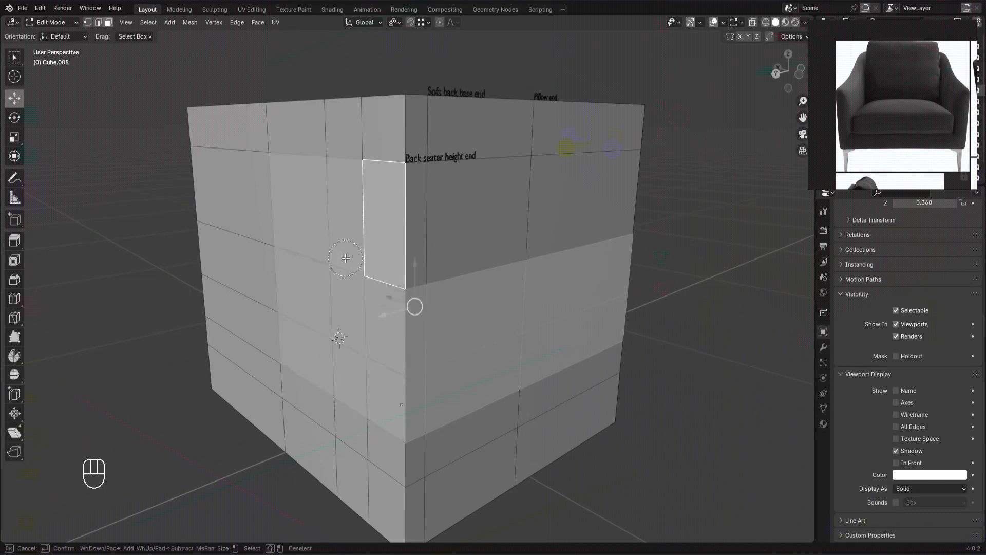
key(Escape)
scroll(455, 278, down, 1)
scroll(455, 279, down, 1)
alt+middle_drag(455, 278, 379, 286)
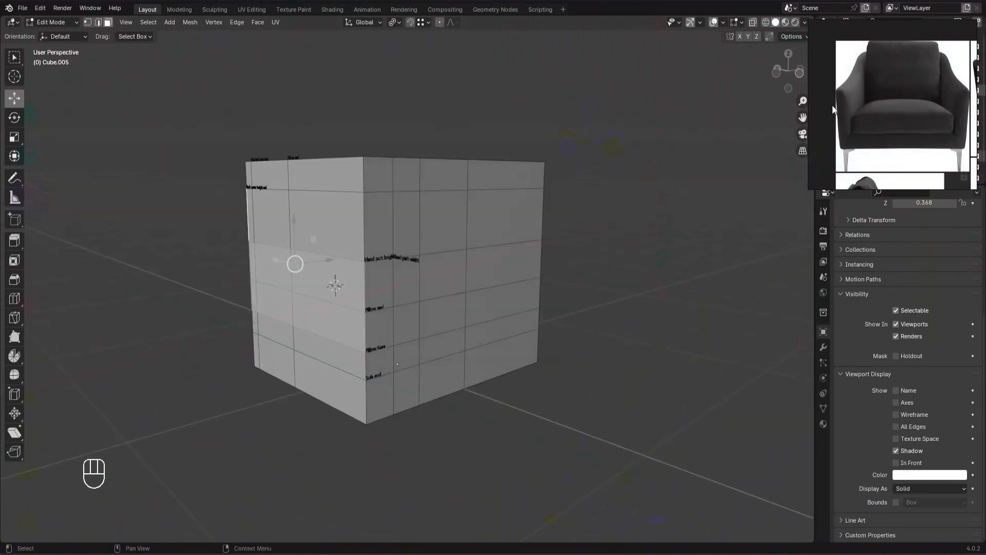
Step: Check the side reference photo, then duplicate the selected faces in place and separate them into their own object
scroll(835, 102, down, 3)
scroll(848, 160, up, 2)
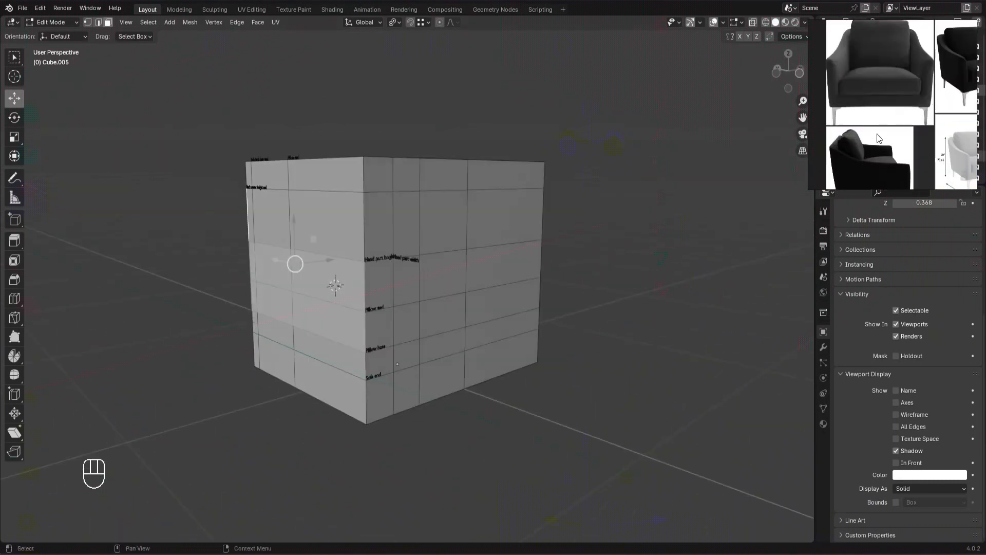
middle_drag(869, 159, 872, 124)
scroll(539, 222, up, 1)
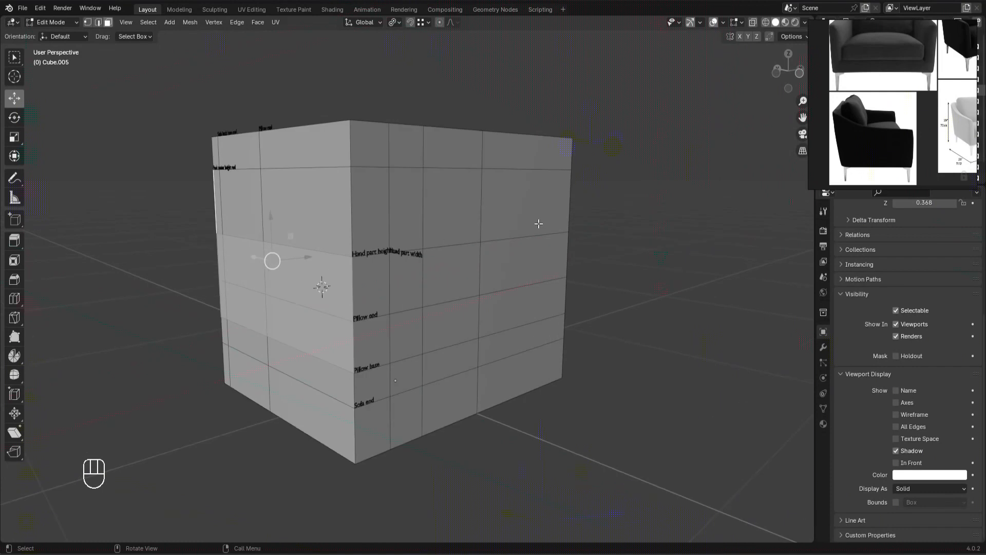
alt+middle_drag(569, 229, 563, 248)
key(shift+d)
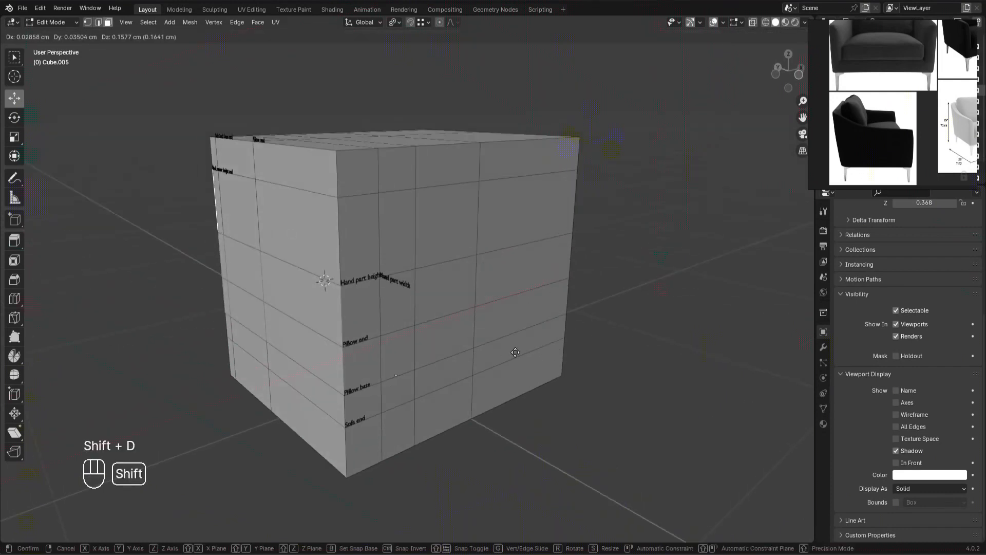
right_click(463, 350)
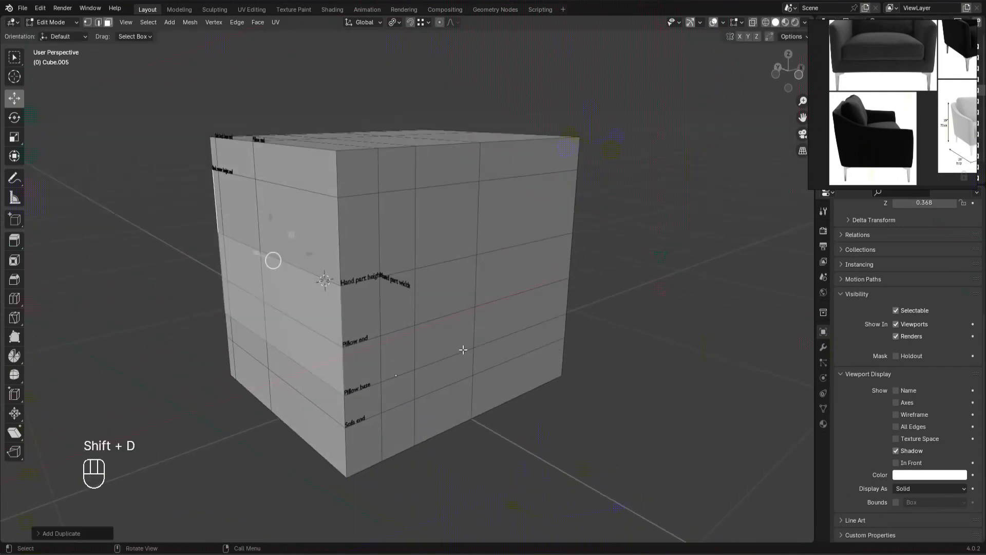
key(p)
click(313, 319)
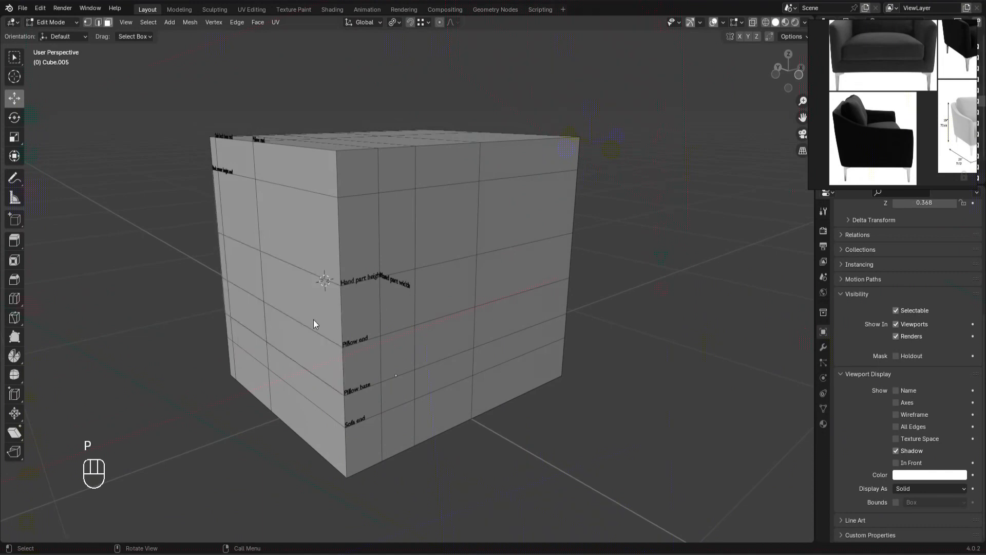
Step: Leave mesh editing and move the separated panel object into Collection
key(Tab)
ctrl+drag(423, 362, 460, 353)
key(ctrl+z)
key(m)
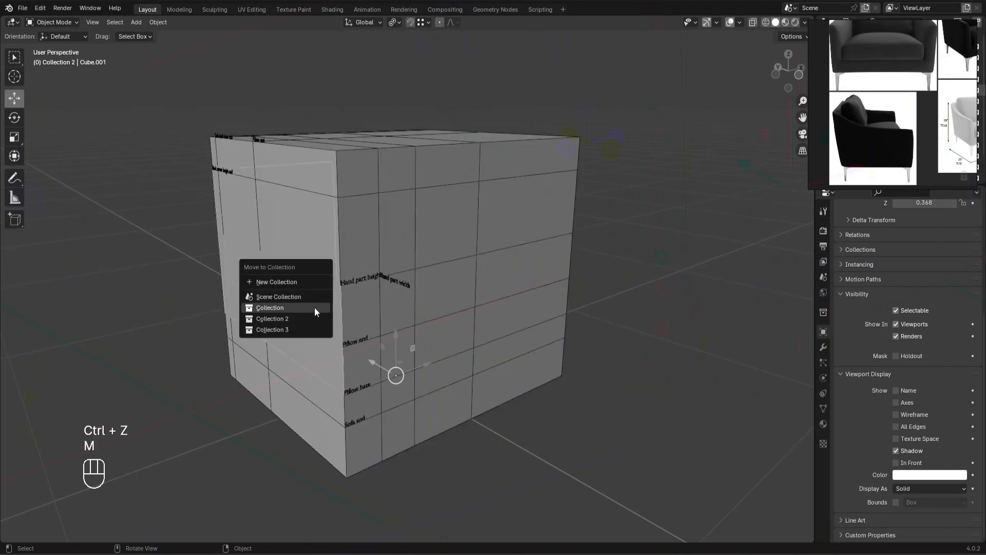
click(314, 307)
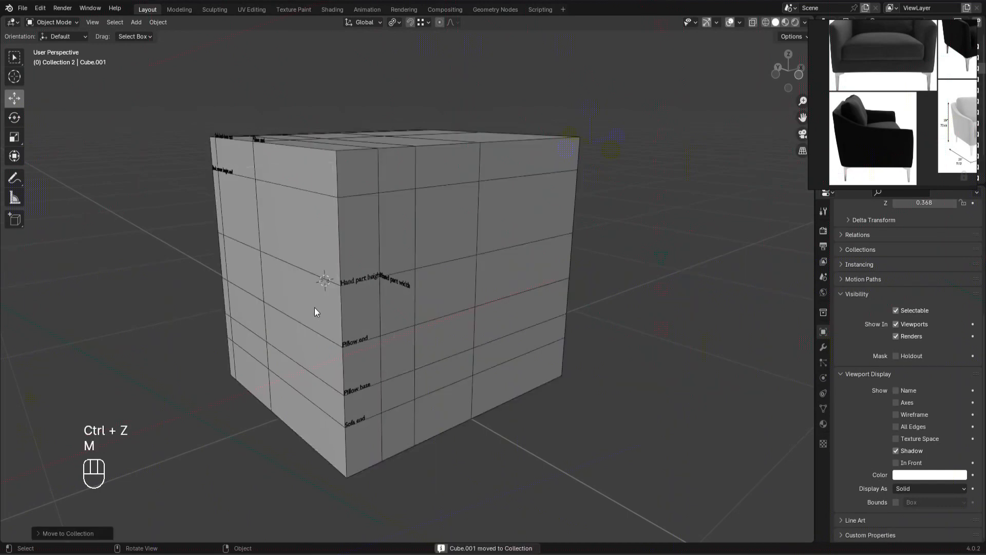
Step: Set the labelled cube's viewport display back to Wire
click(464, 343)
click(920, 488)
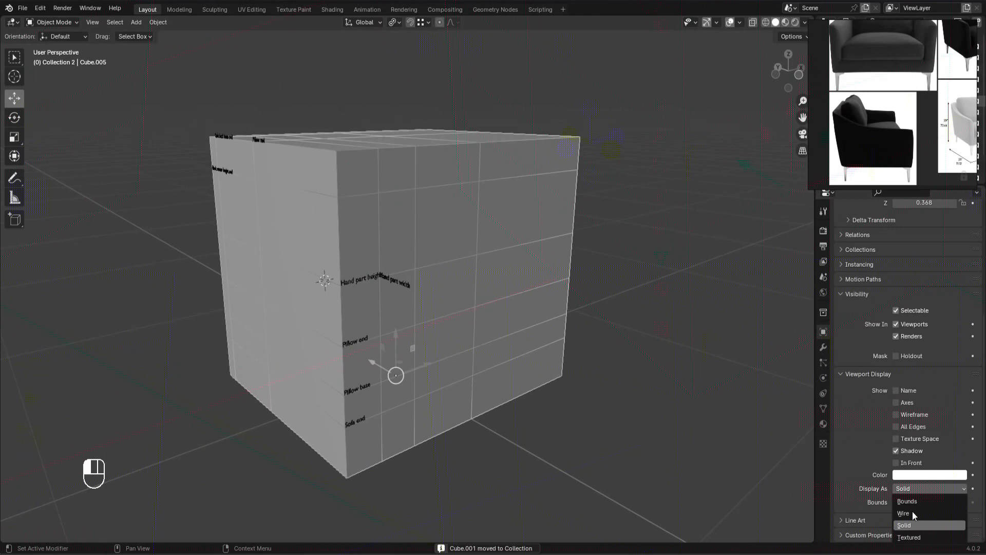
click(895, 508)
click(930, 490)
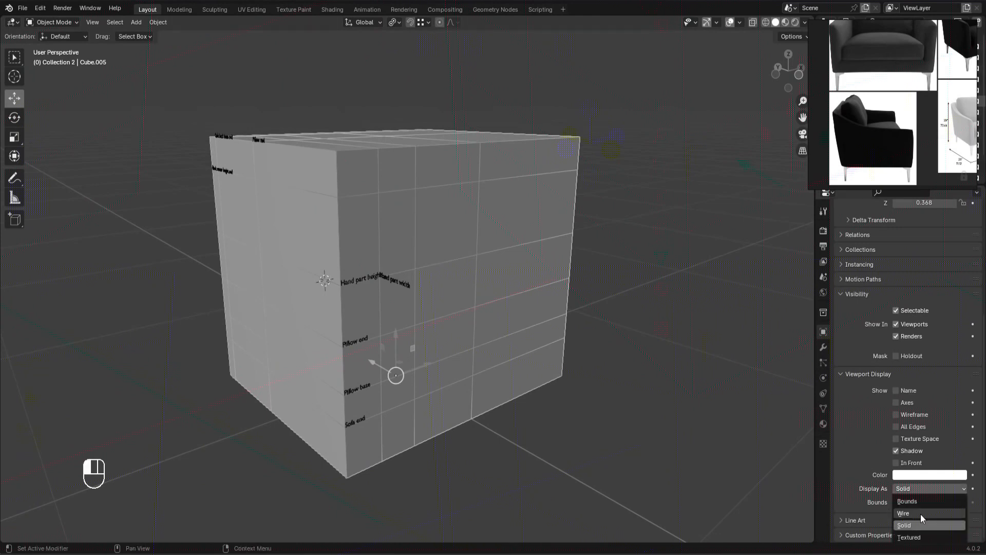
click(920, 513)
Step: Isolate the first collection and snap the 3D cursor to the vertex at the bottom centre of the back panel
key(1)
click(623, 394)
alt+middle_drag(413, 330, 495, 331)
alt+drag(495, 331, 431, 330)
click(431, 330)
alt+drag(555, 346, 531, 337)
key(Tab)
key(1)
click(458, 301)
key(shift+s)
click(431, 251)
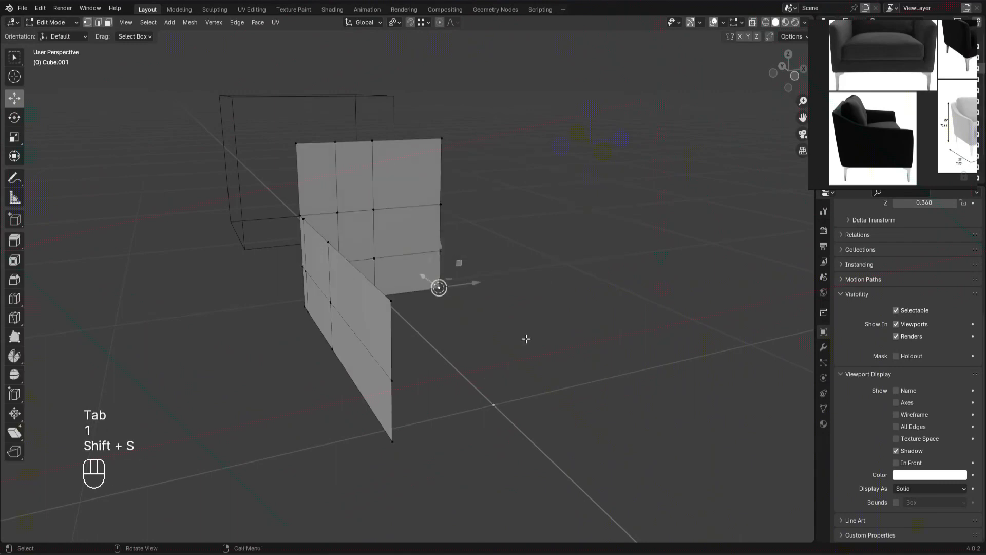
Step: Set the panel object's origin to the 3D cursor
key(Tab)
right_click(420, 230)
mouse_move(420, 230)
click(498, 255)
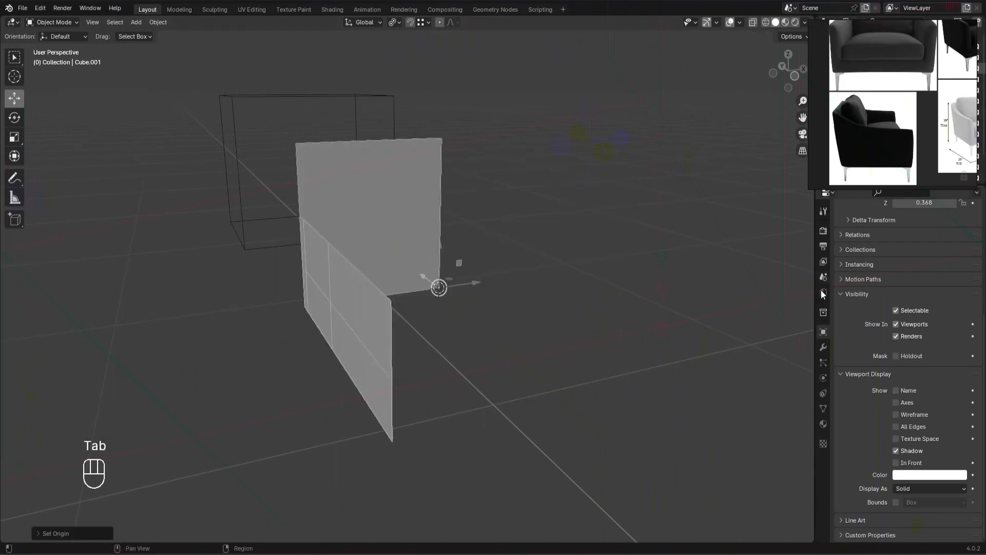
Step: Add a Mirror modifier on the X axis to the panel object and compare it with the side reference photo
click(823, 347)
click(869, 232)
key(space)
click(788, 258)
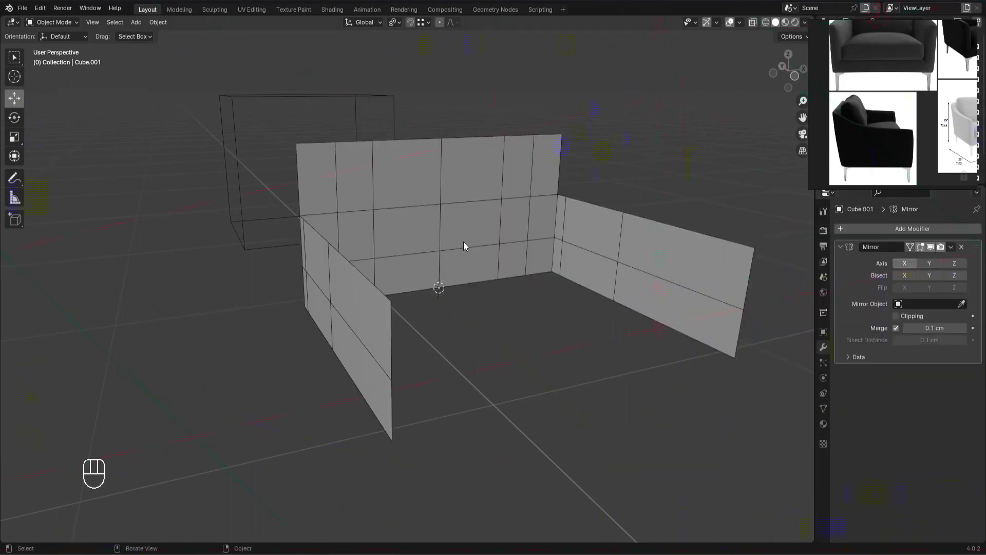
middle_drag(558, 363, 557, 342)
scroll(872, 137, down, 2)
scroll(872, 137, up, 5)
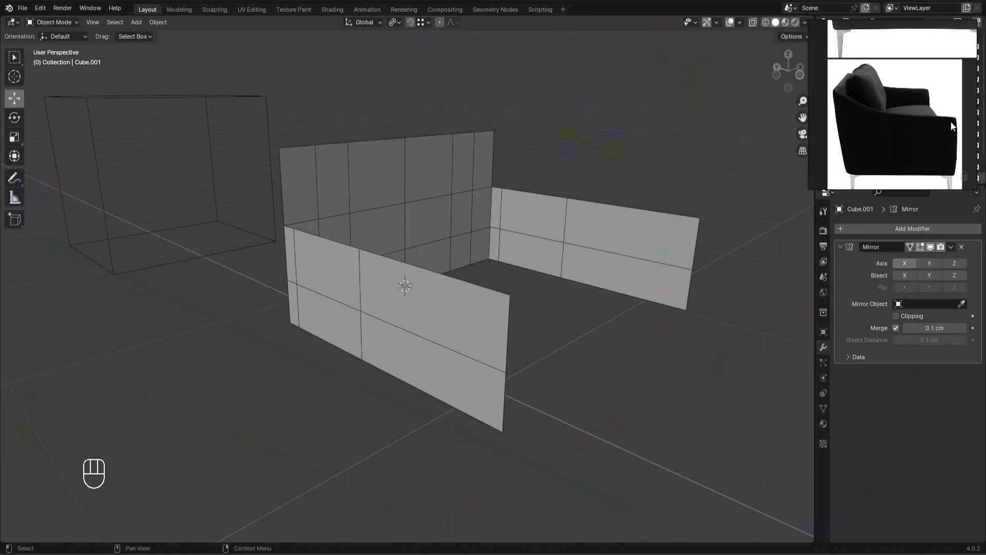
Step: Select the upper edges of the armrest side panel and extrude them straight up
middle_drag(467, 293, 467, 303)
click(467, 303)
key(Tab)
key(2)
key(Tab)
mouse_move(639, 389)
middle_down()
mouse_move(641, 369)
mouse_move(624, 380)
middle_up()
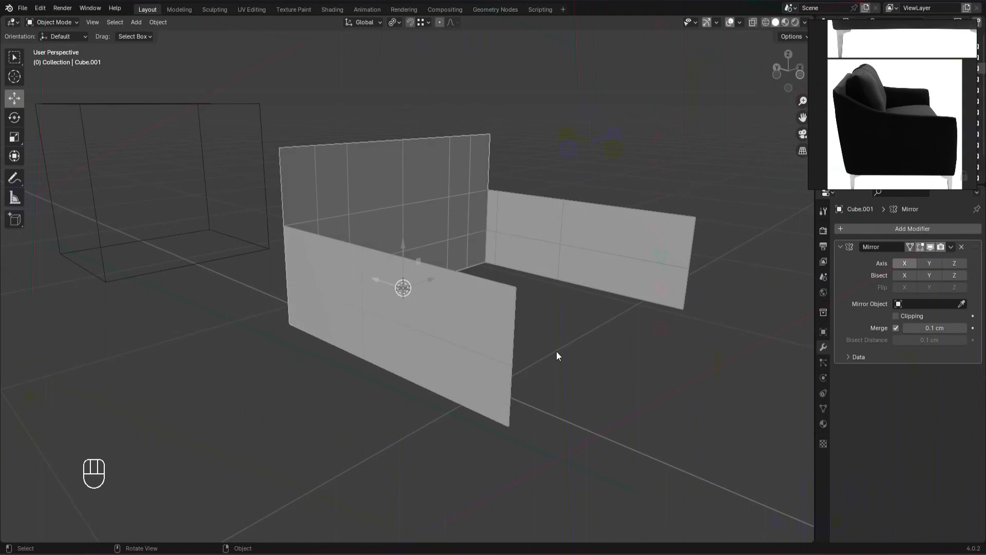
key(Tab)
key(2)
click(349, 260)
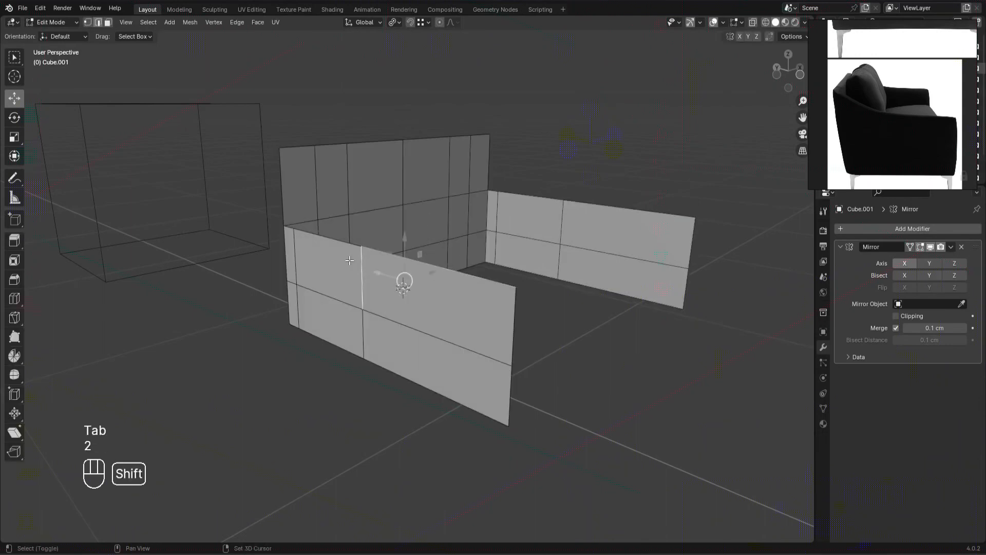
key(ctrl+z)
shift+click(294, 230)
key(ctrl+z)
shift+click(291, 229)
alt+drag(411, 264, 412, 268)
key(e)
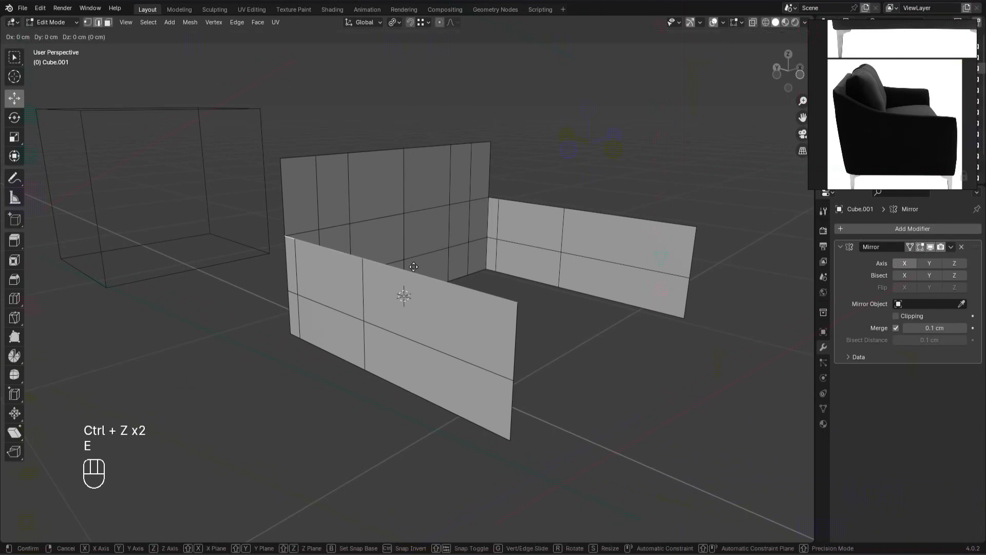
middle_click(413, 259)
click(411, 216)
Step: Rotate the side panel's extruded upper edge about the X axis so it slopes down towards the front
key(1)
alt+right_drag(411, 217, 436, 215)
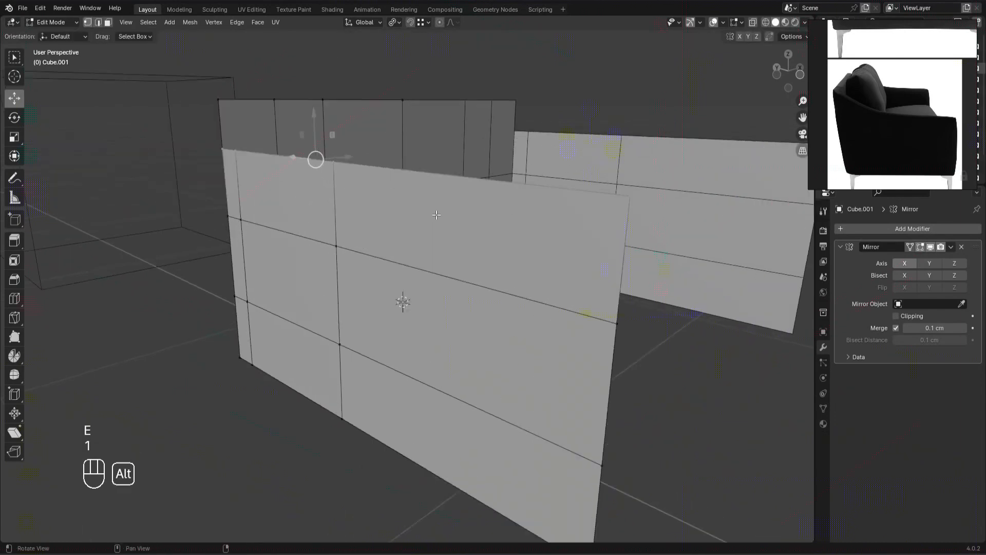
alt+middle_drag(436, 215, 438, 236)
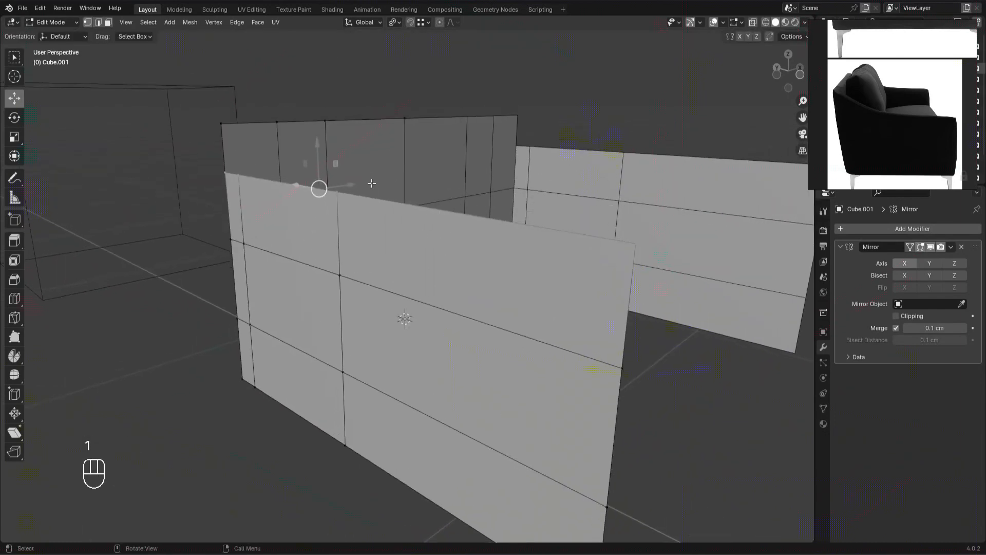
key(r)
key(x)
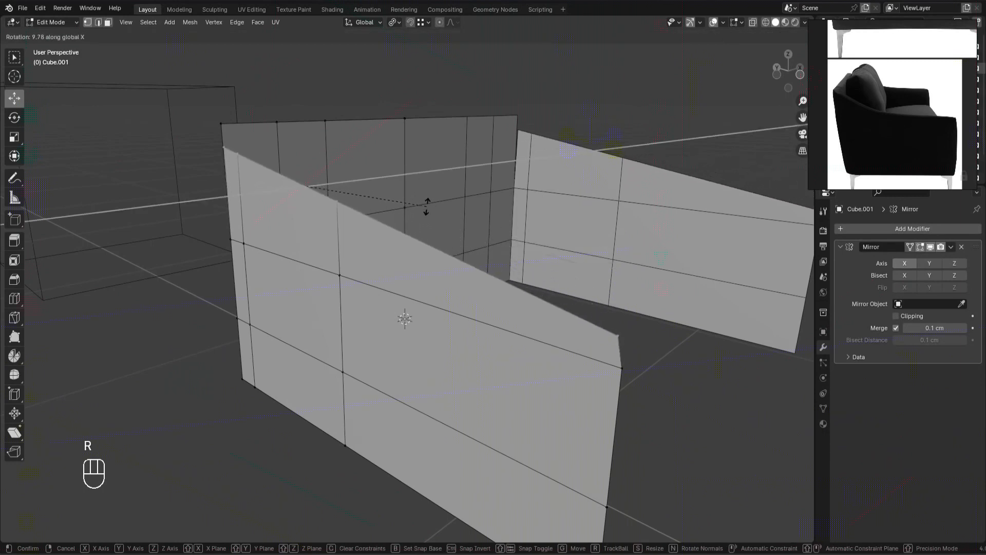
click(429, 208)
Step: Move the side panel's upper rear vertex onto the back panel's top corner with vertex snapping
ctrl+drag(316, 150, 316, 93)
key(ctrl+z)
click(423, 22)
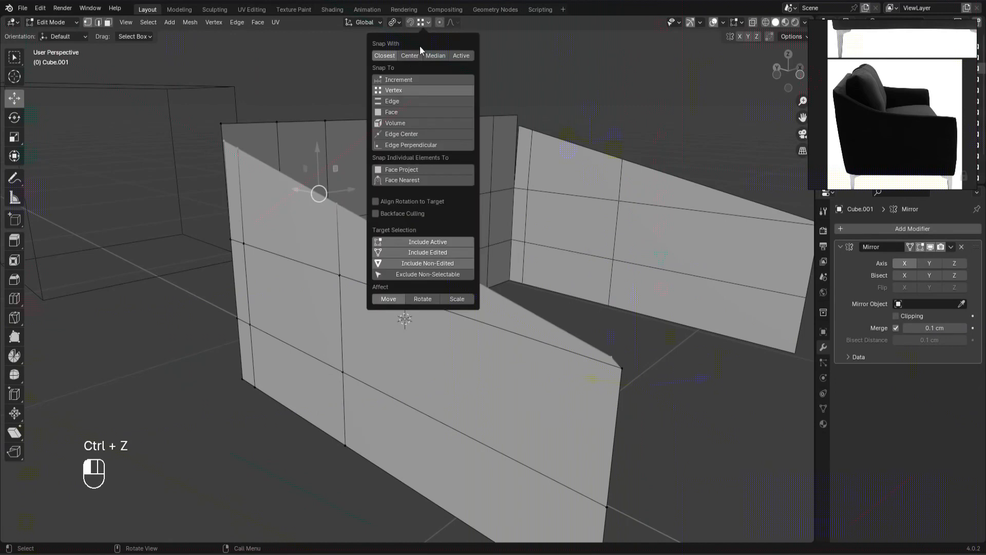
click(221, 123)
ctrl+drag(221, 123, 230, 145)
key(ctrl+z)
key(ctrl+z)
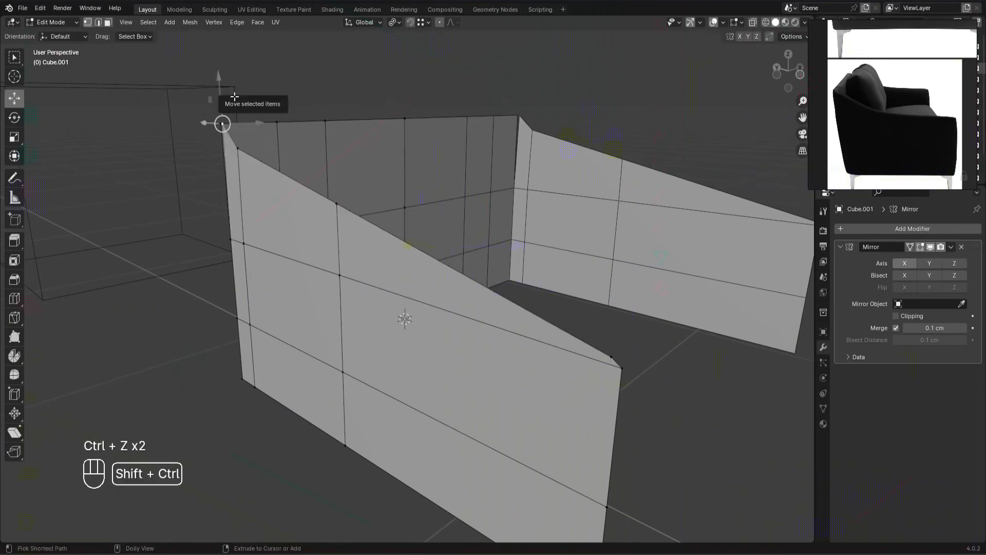
Step: Redo the last undone edit and add a Subdivision modifier at level 2 to the shell
key(ctrl+shift+z)
ctrl+drag(611, 355, 609, 369)
key(Tab)
scroll(564, 379, down, 3)
key(ctrl+2)
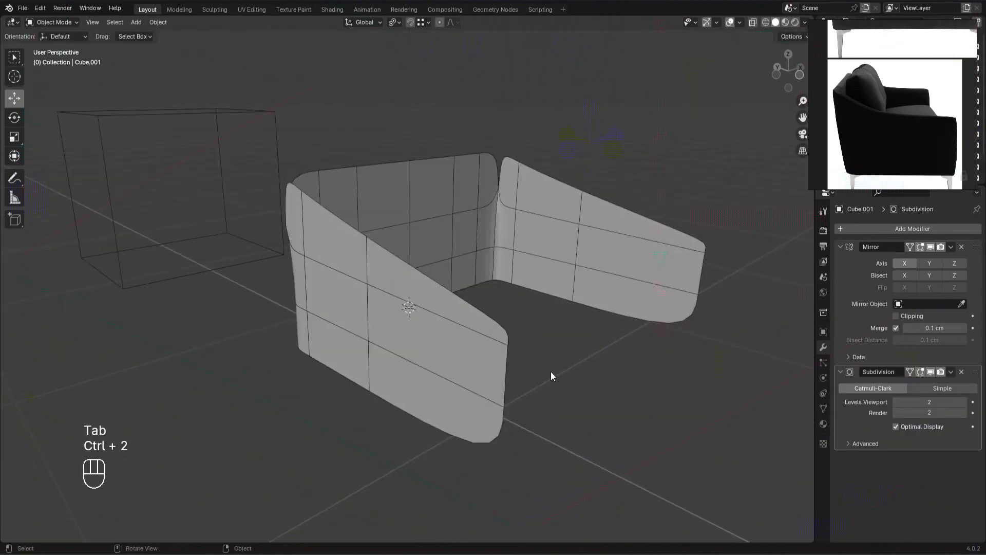
Step: Box-select the overlapping vertices at the shell's upper rear corner in wireframe view and merge them into one
key(Tab)
middle_drag(318, 260, 350, 188)
key(z)
drag(273, 164, 297, 192)
key(m)
click(317, 196)
key(m)
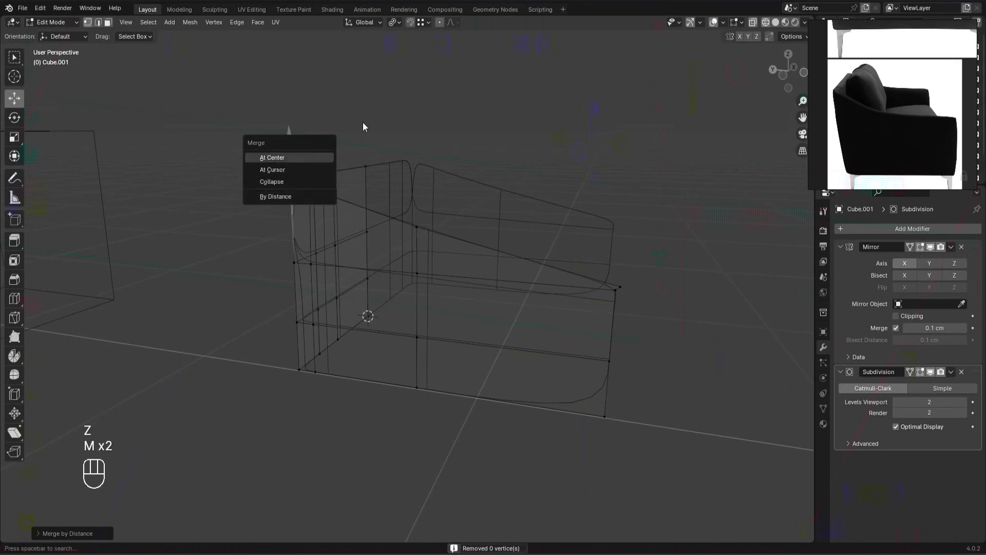
key(m)
click(411, 142)
alt+drag(491, 143, 455, 147)
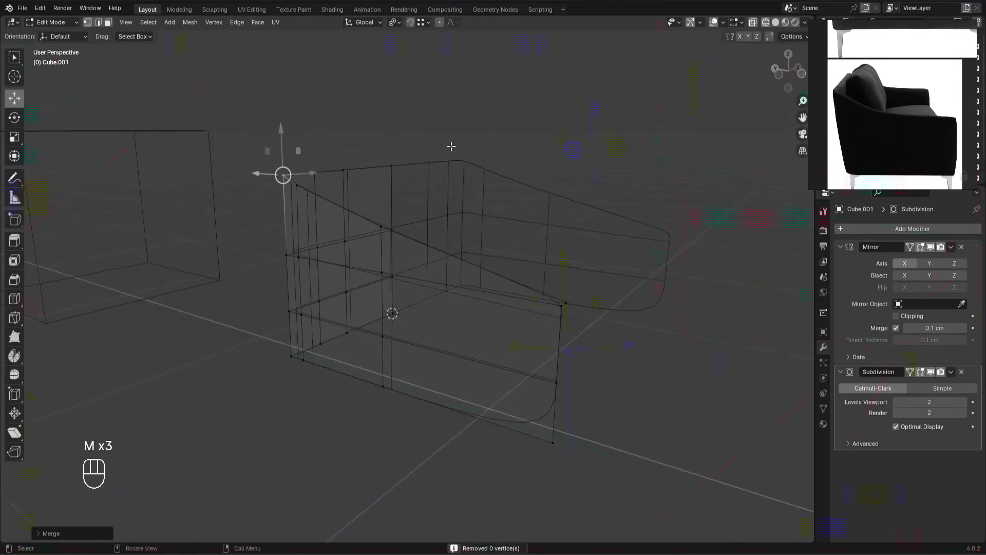
Step: Return to solid view and shade the shell object smooth
key(z)
key(Tab)
mouse_move(594, 158)
alt+mouse_down()
mouse_move(545, 269)
mouse_move(493, 211)
alt+mouse_up()
key(Tab)
key(Tab)
right_click(563, 174)
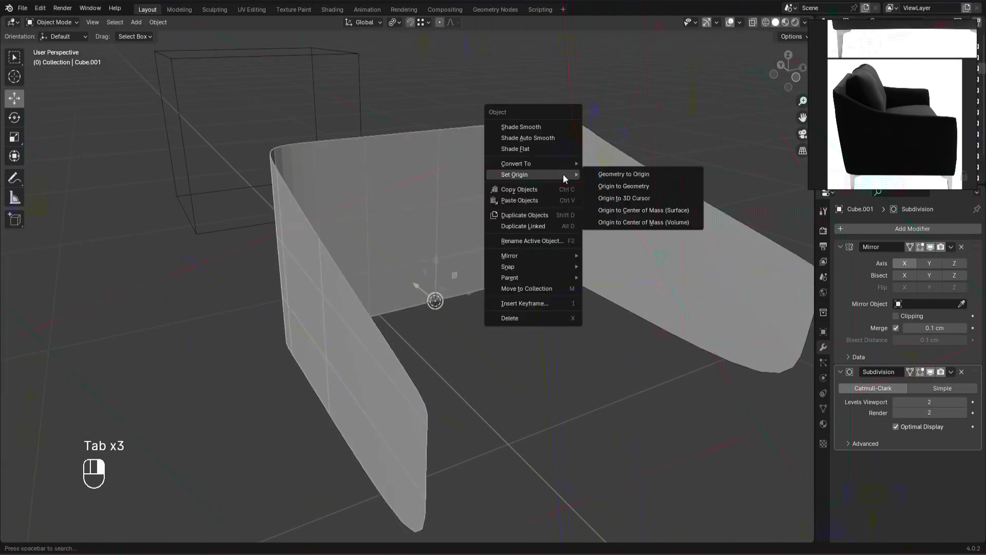
click(549, 126)
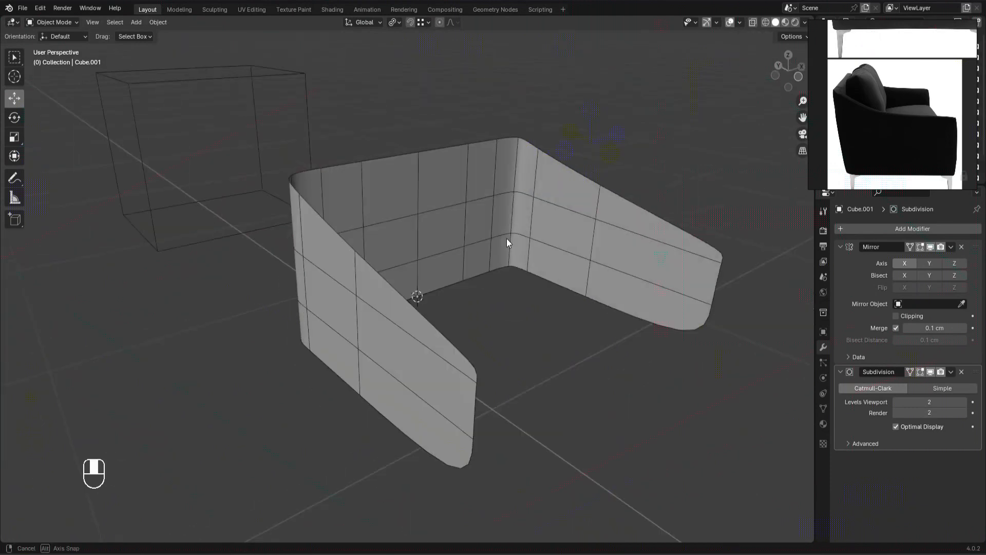
Step: Slide the back panel's vertical edge loop nearest the rear corner slightly away from the corner
alt+drag(509, 242, 354, 220)
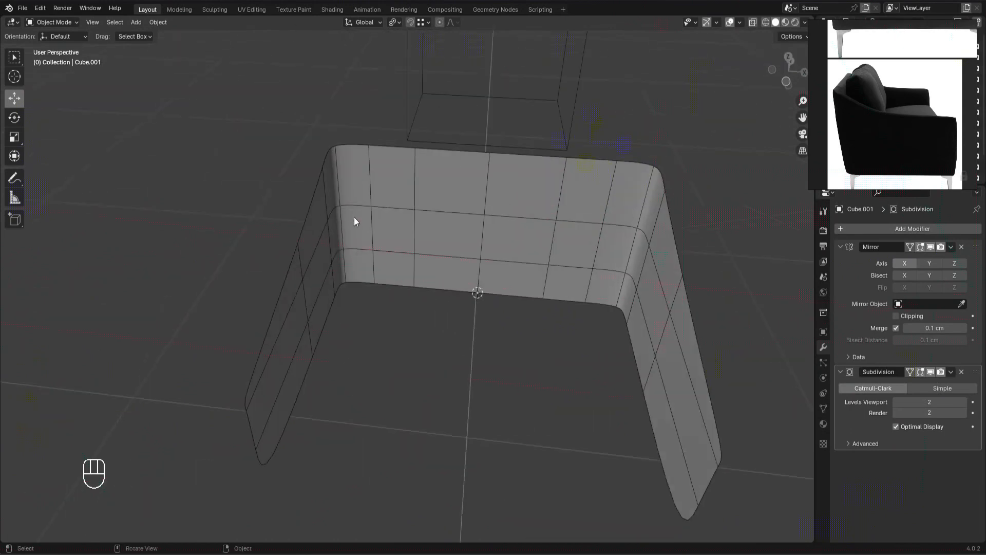
key(Tab)
key(Tab)
alt+drag(398, 344, 493, 318)
scroll(865, 108, down, 3)
scroll(867, 115, up, 3)
alt+drag(409, 220, 346, 200)
key(Tab)
key(2)
double_click(362, 183)
alt+drag(421, 254, 436, 293)
scroll(431, 278, up, 2)
mouse_move(421, 256)
alt+mouse_down()
mouse_move(424, 302)
mouse_move(423, 273)
alt+mouse_up()
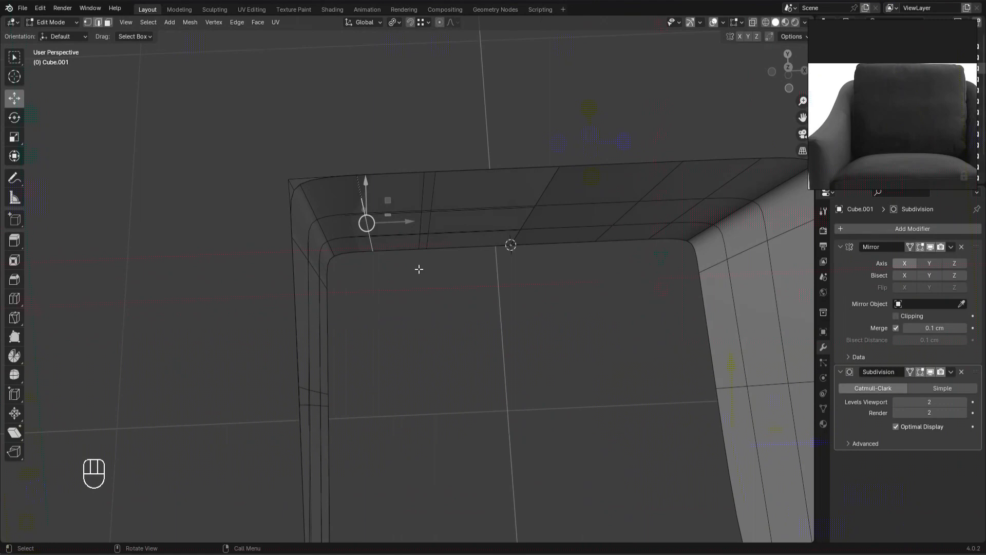
key(g)
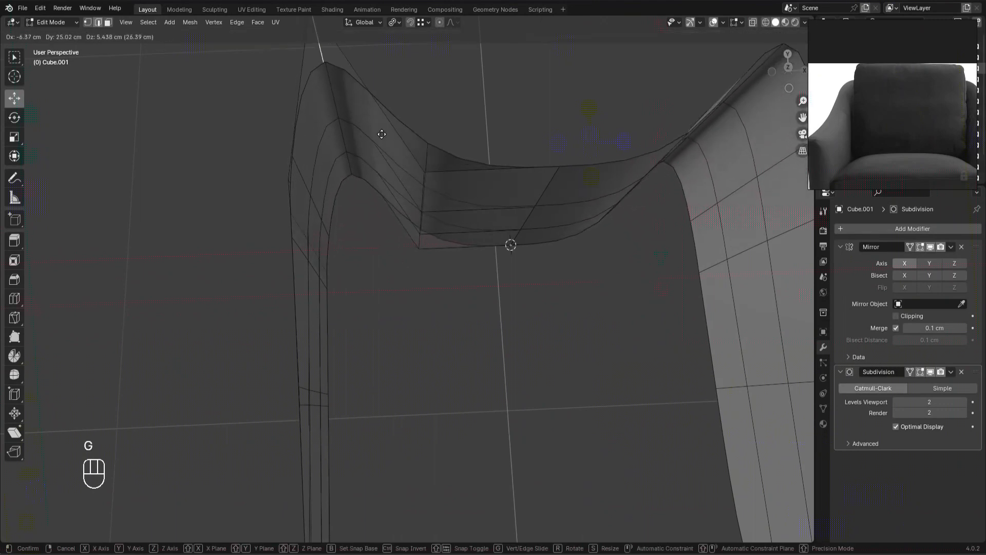
key(g)
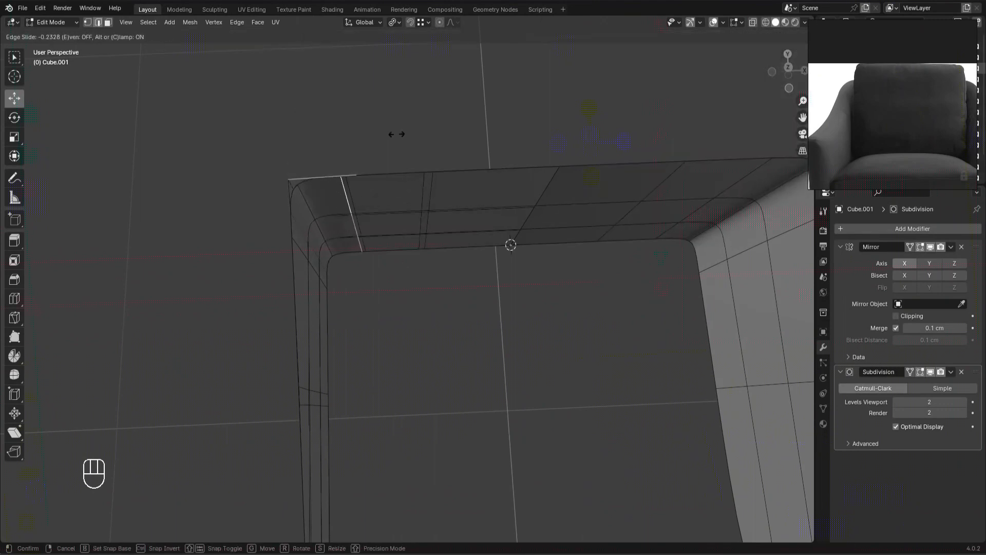
click(419, 131)
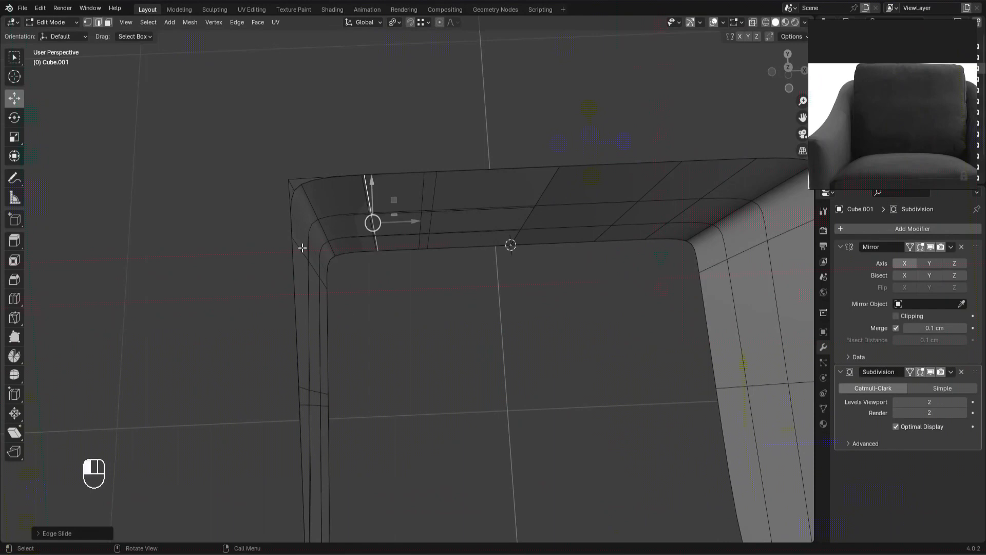
Step: Slide the side panel's vertical edge loop nearest the rear corner forward to widen the corner's curve
double_click(302, 248)
click(298, 252)
alt+drag(299, 253, 416, 207)
click(373, 302)
alt+drag(398, 309, 436, 338)
key(g)
key(g)
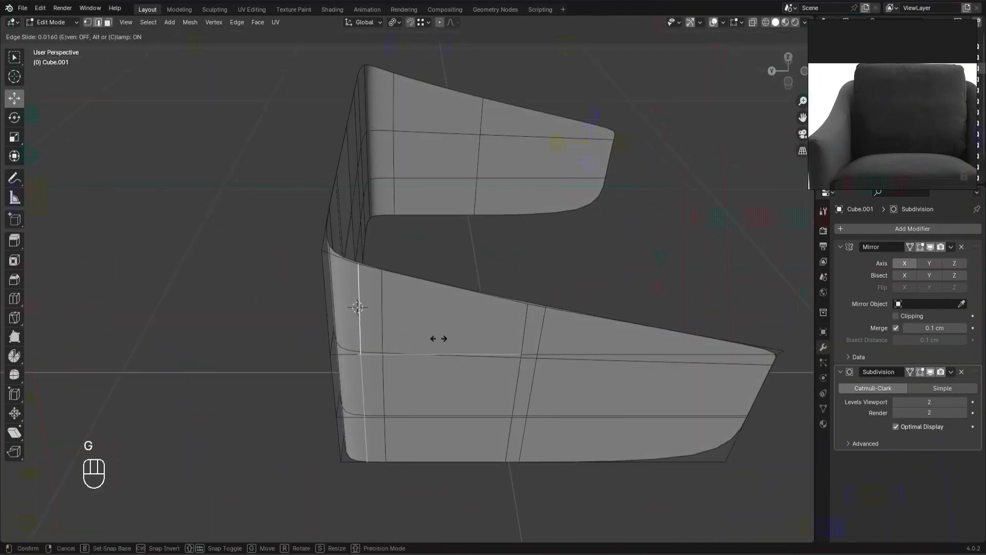
click(460, 341)
alt+drag(460, 341, 301, 275)
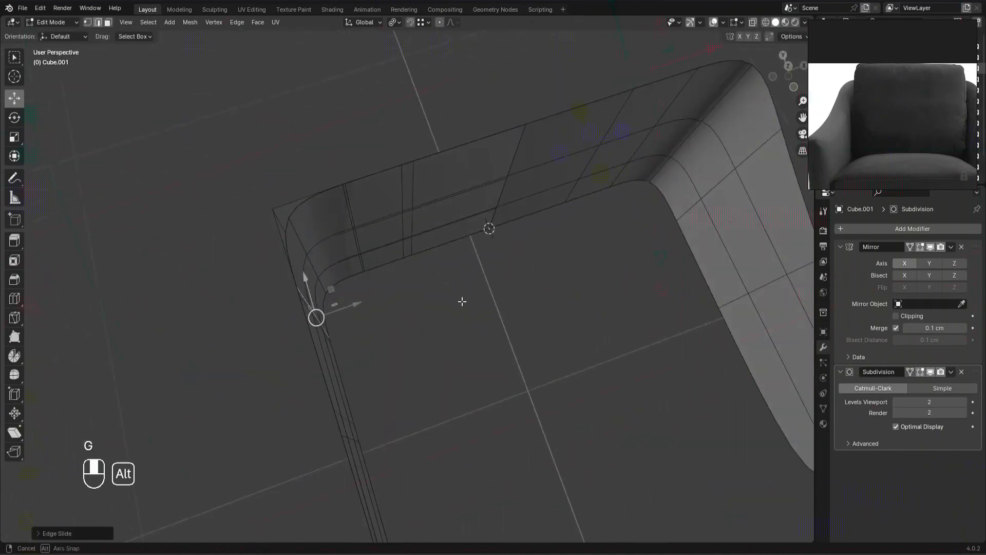
Step: Lower the side panel's two intermediate upper-edge vertices so the armrest line dips in a curve as in the side photo
key(Tab)
scroll(467, 339, down, 6)
alt+drag(467, 339, 519, 306)
scroll(888, 137, down, 3)
scroll(888, 141, up, 4)
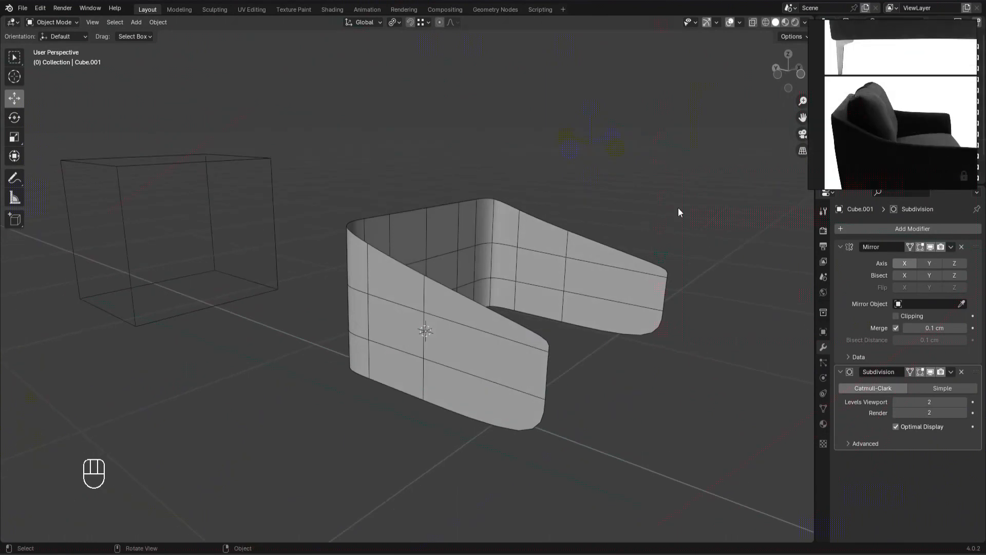
alt+drag(685, 267, 473, 275)
key(Tab)
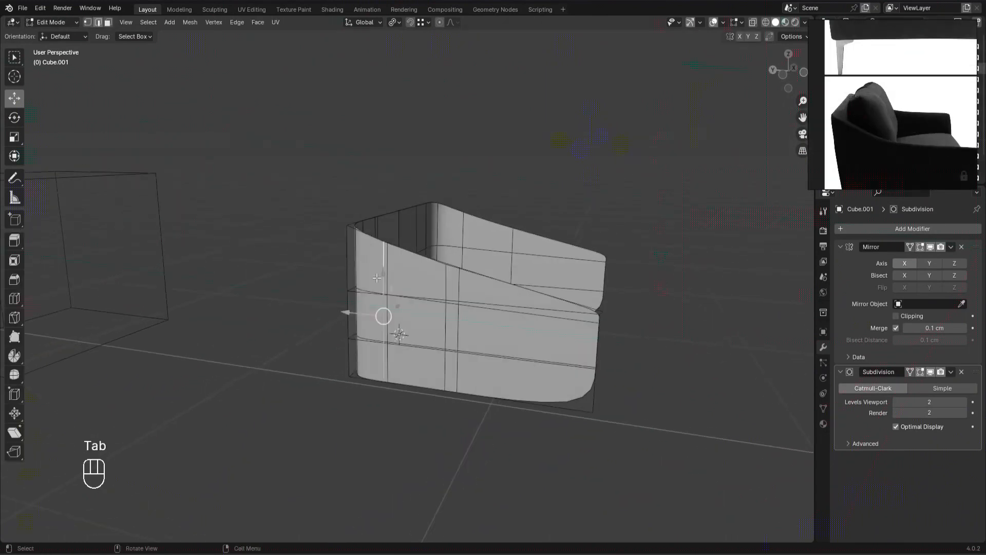
key(1)
click(404, 240)
drag(402, 197, 402, 211)
click(468, 259)
drag(468, 221, 469, 233)
Step: Add a vertical loop cut to the side panel close to its front edge to sharpen the armrest's front corners
click(632, 345)
click(617, 293)
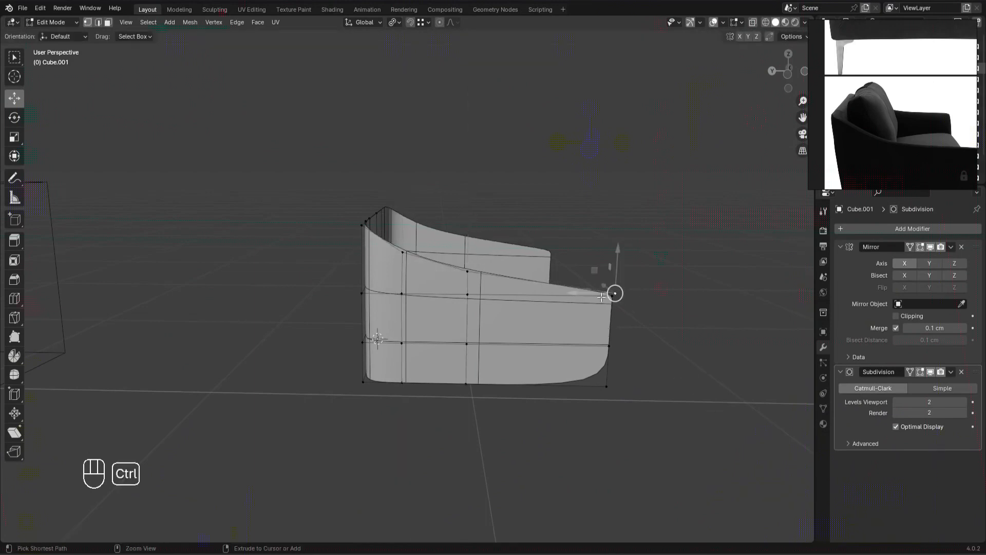
scroll(606, 303, up, 2)
alt+middle_click(732, 293)
scroll(370, 306, up, 1)
ctrl+drag(356, 303, 378, 304)
key(ctrl+r)
click(308, 295)
click(369, 308)
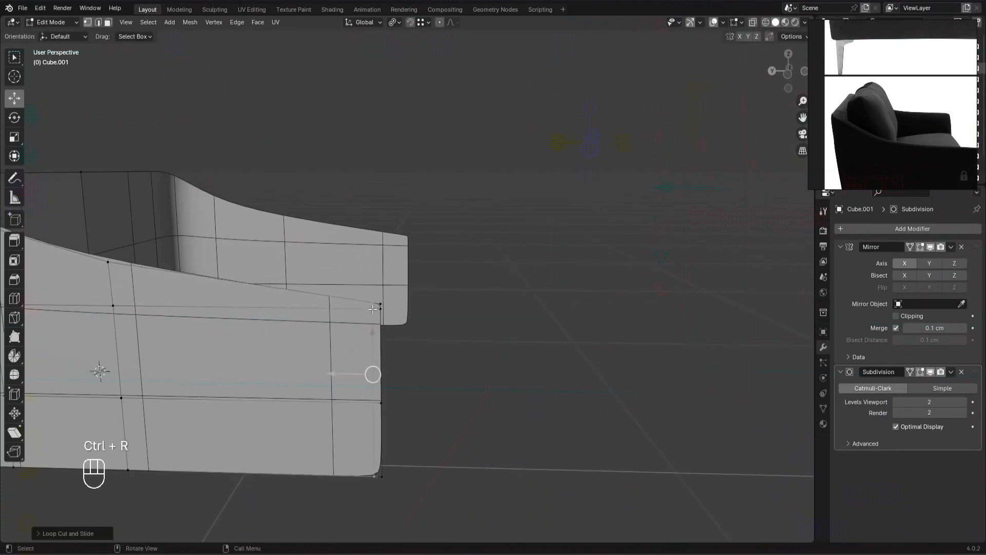
Step: Inspect the whole shell in Object Mode and save the file
alt+middle_click(144, 362)
scroll(591, 406, down, 3)
key(Tab)
middle_drag(609, 405, 574, 368)
scroll(540, 434, up, 2)
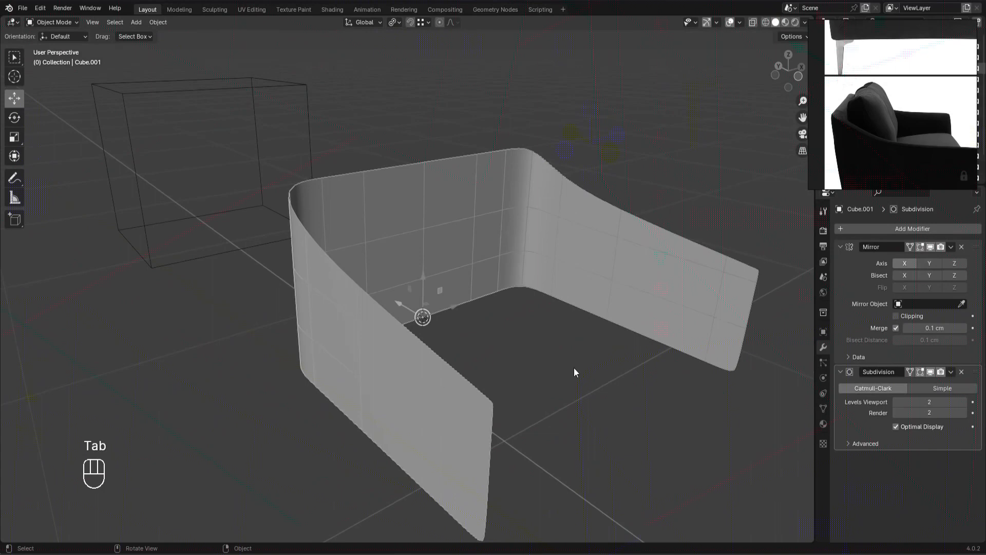
key(ctrl+s)
Step: Extrude all of the shell's faces along their normals by about -20 cm to give it inward thickness
key(Tab)
key(Tab)
key(Tab)
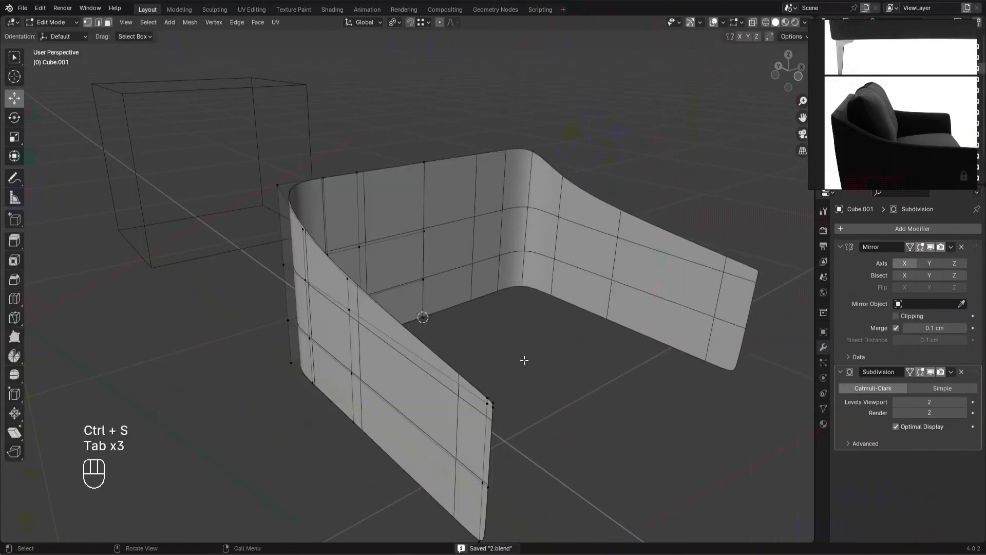
key(a)
key(Tab)
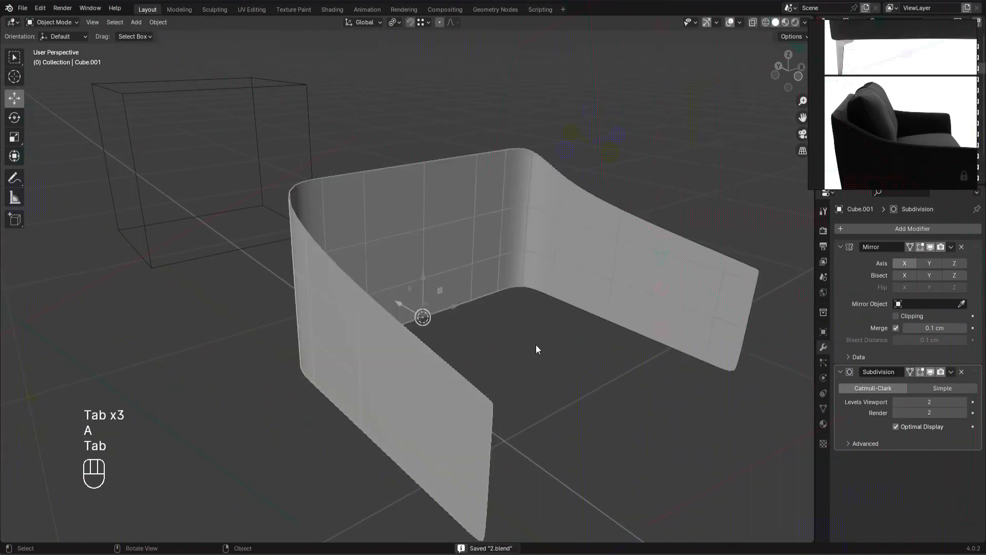
key(Tab)
key(a)
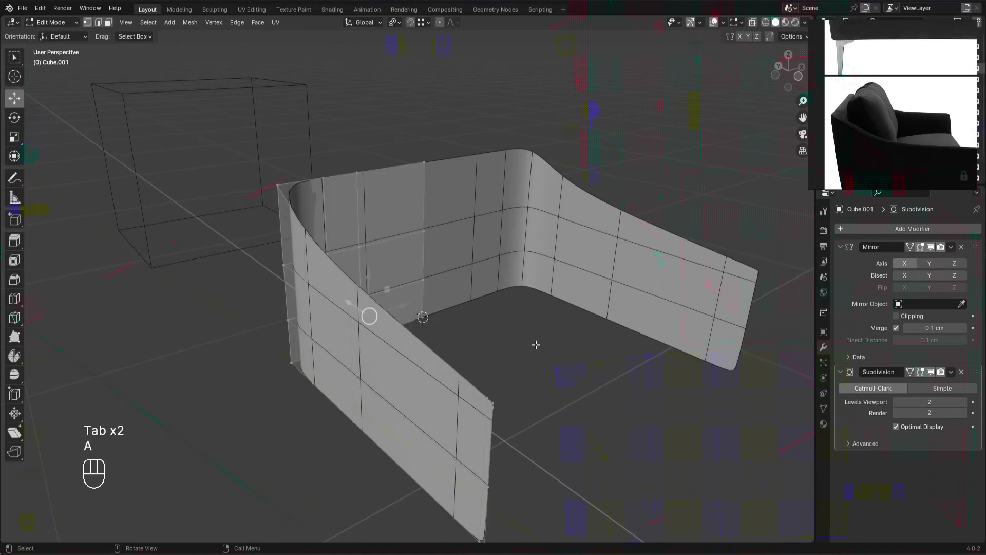
key(alt+e)
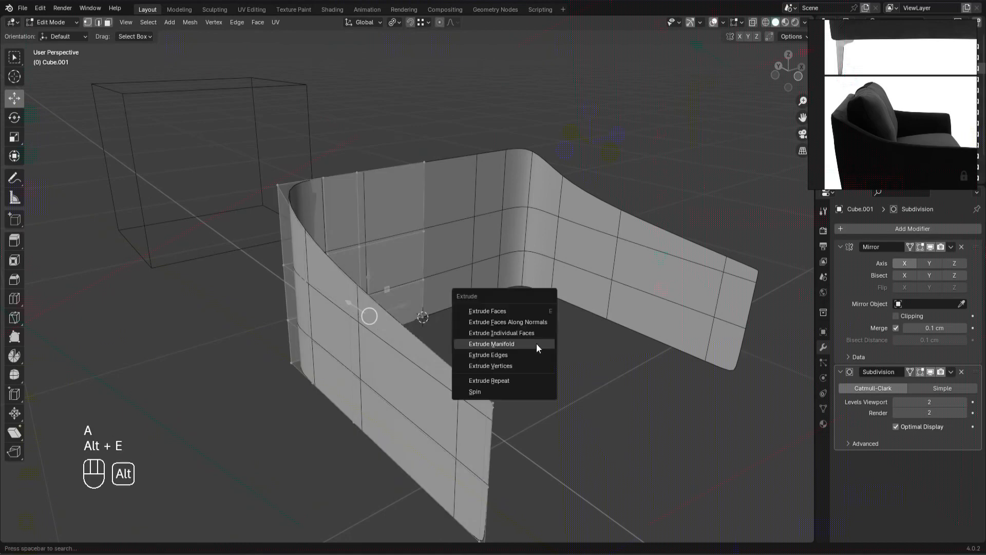
click(536, 322)
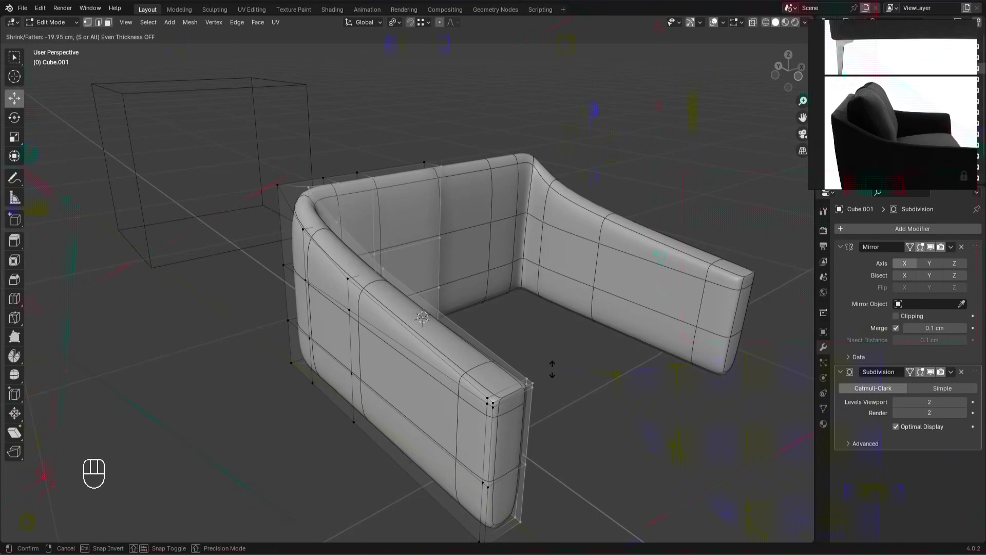
click(551, 368)
mouse_move(565, 383)
alt+mouse_down()
mouse_move(517, 293)
mouse_move(552, 392)
alt+mouse_up()
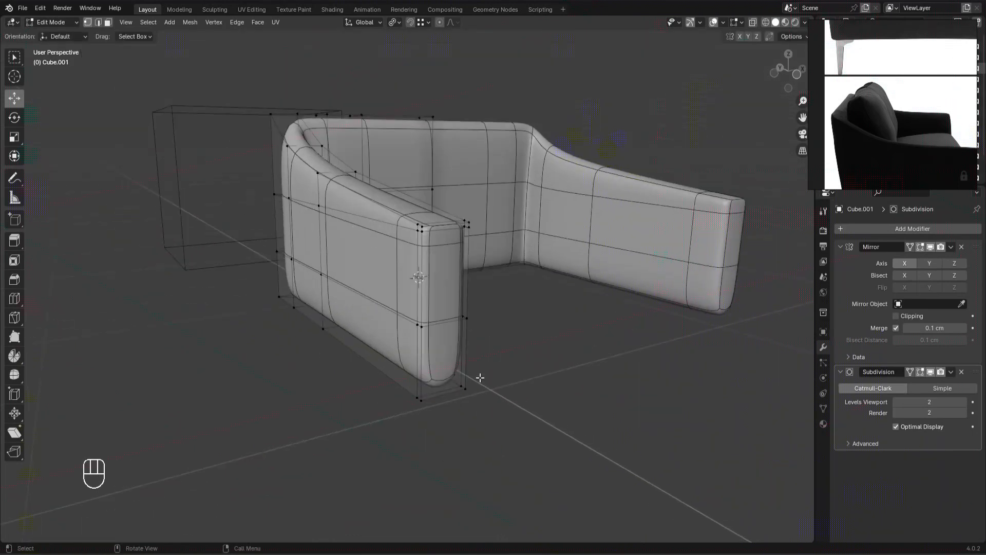
Step: Add a horizontal loop cut around the thickened shell close to its bottom edge
key(ctrl+r)
click(469, 369)
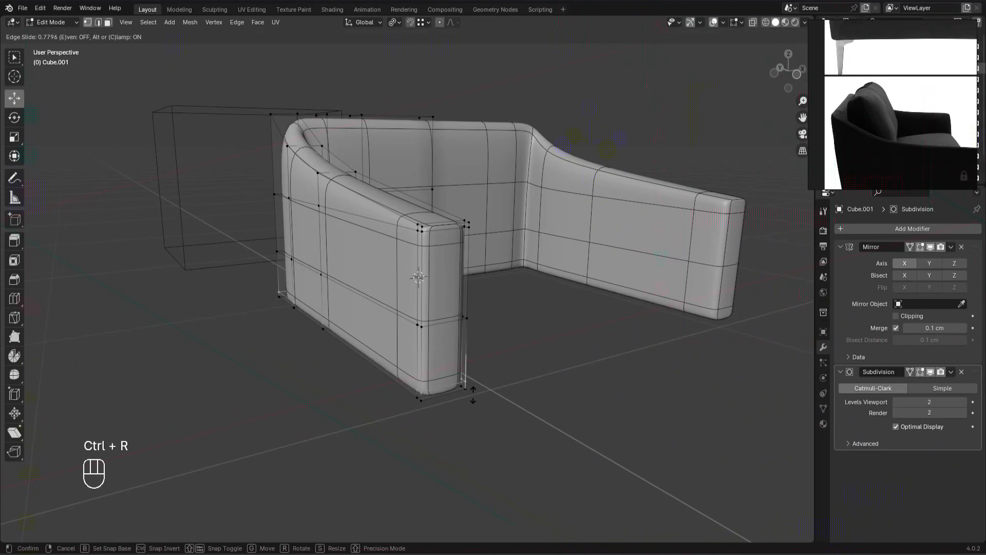
click(472, 396)
alt+drag(472, 395, 552, 393)
key(Tab)
Step: Undo the bottom loop cut and the thickness extrusion, back to the thin shell
key(ctrl+z)
key(ctrl+z)
key(ctrl+z)
key(ctrl+z)
key(ctrl+z)
key(ctrl+z)
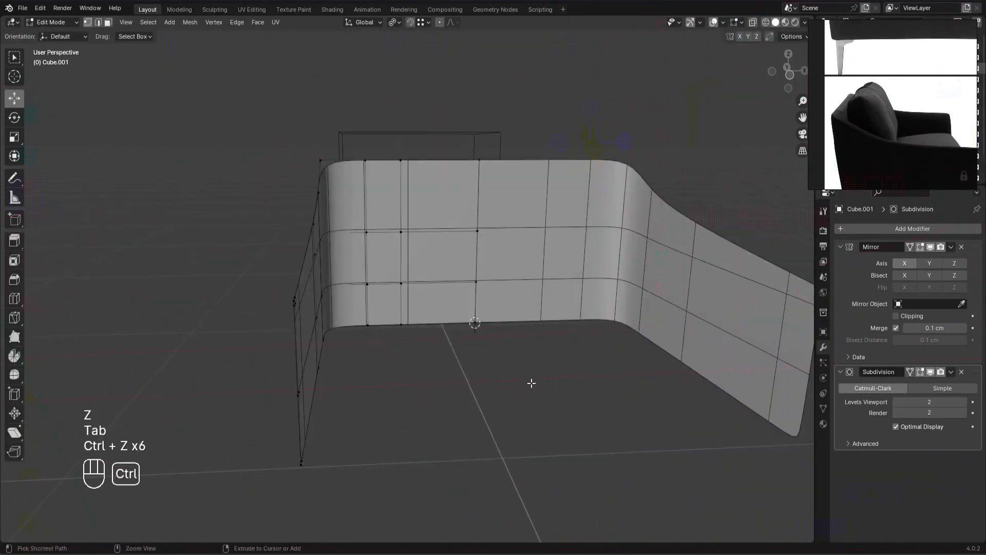
key(ctrl+z)
Step: Select the whole shell mesh and merge its vertices by distance
key(Tab)
key(a)
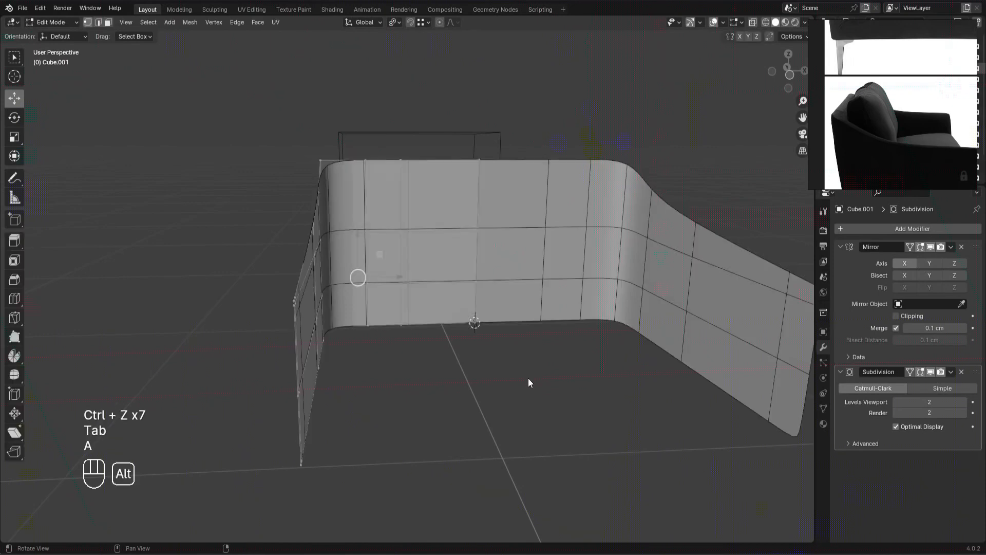
key(alt+e)
key(m)
click(473, 387)
key(ctrl+z)
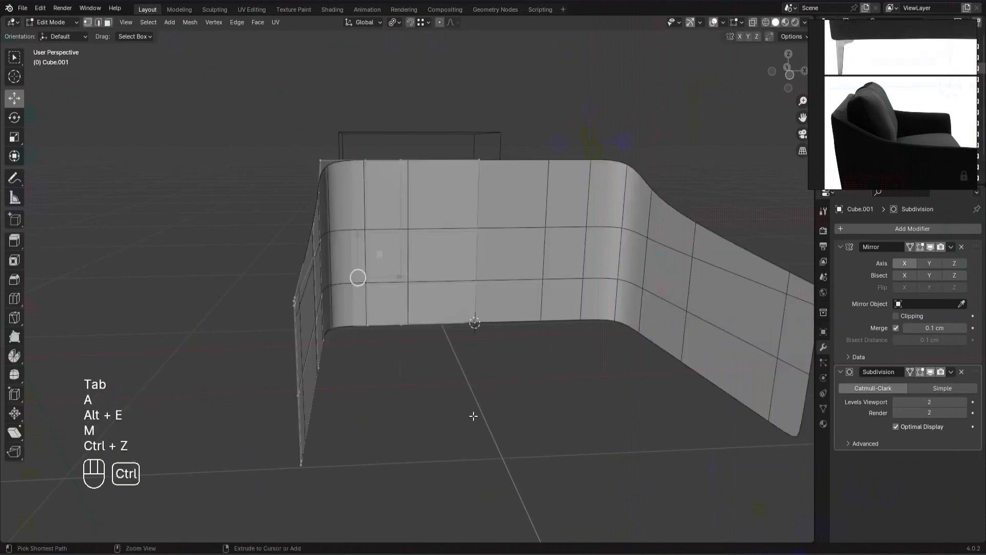
key(n)
key(n)
key(m)
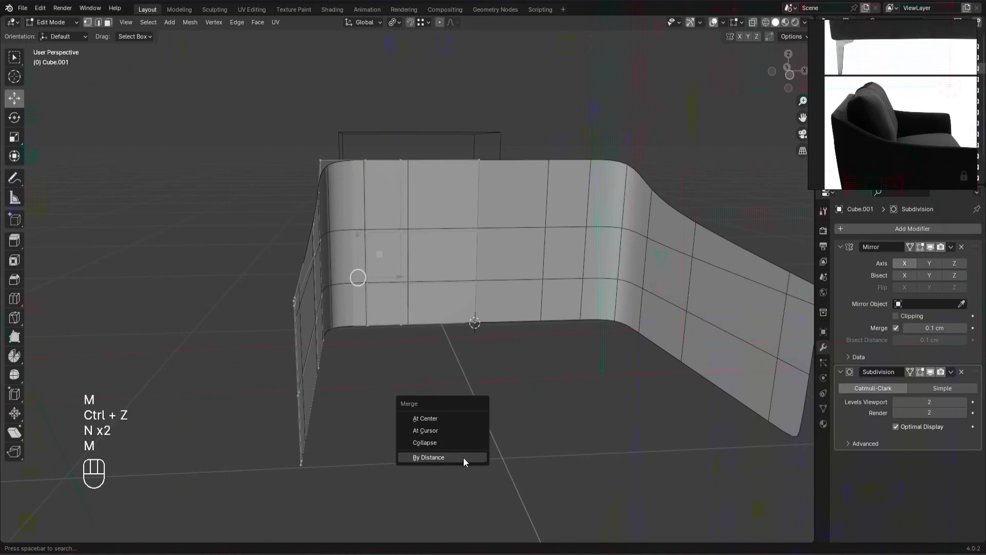
click(463, 457)
Step: Extrude all of the shell's faces along their normals by -23.4 cm with Offset Even enabled
key(alt+e)
click(468, 437)
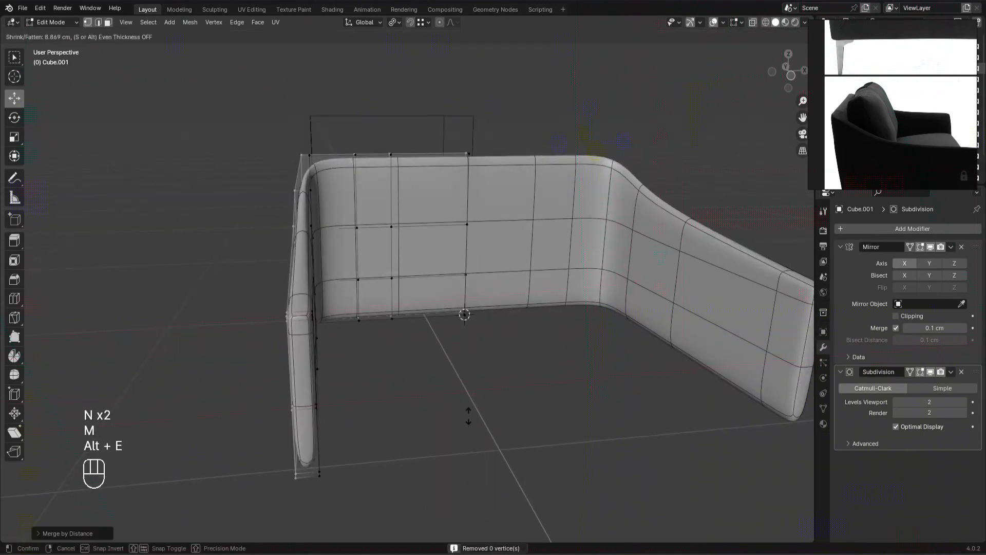
click(476, 487)
alt+drag(465, 416, 446, 490)
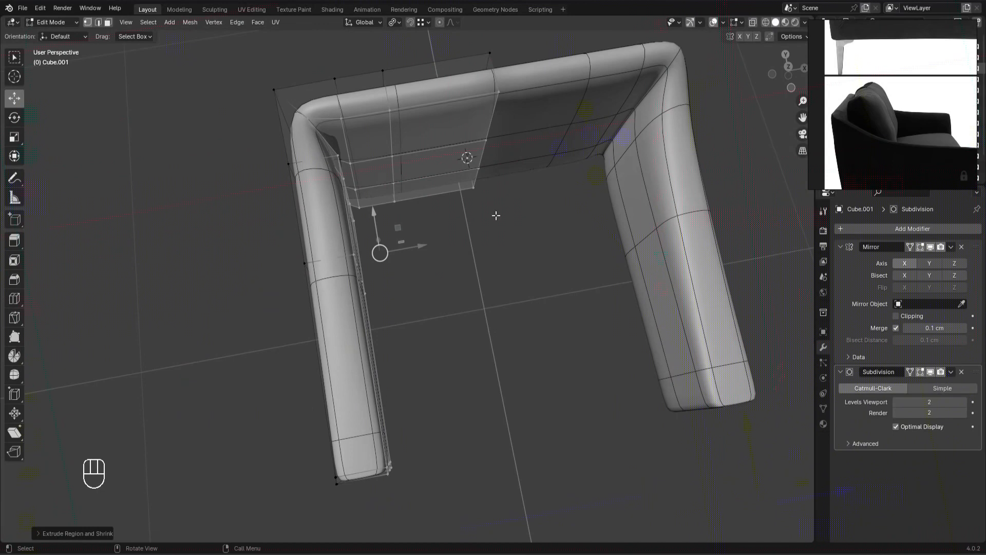
click(61, 533)
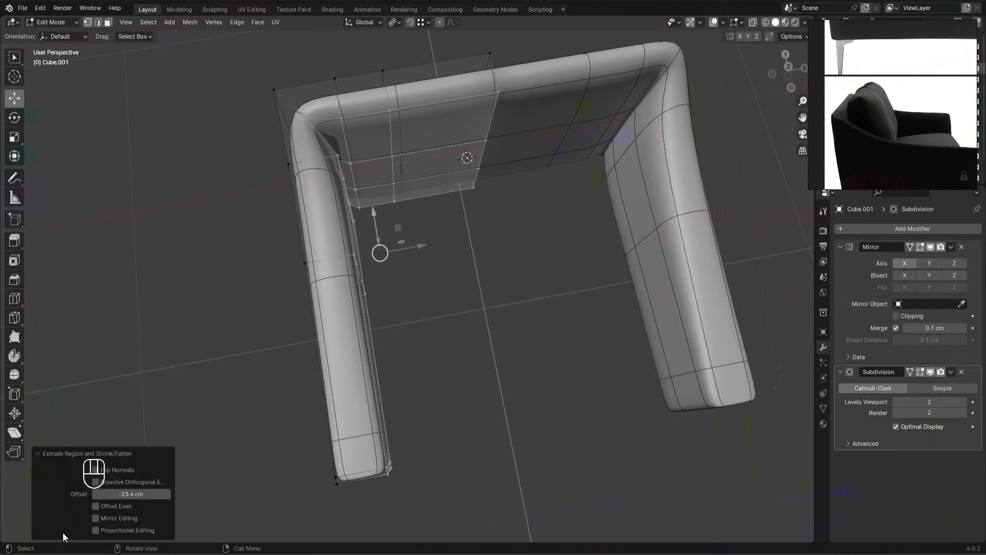
click(106, 507)
alt+drag(498, 337, 448, 253)
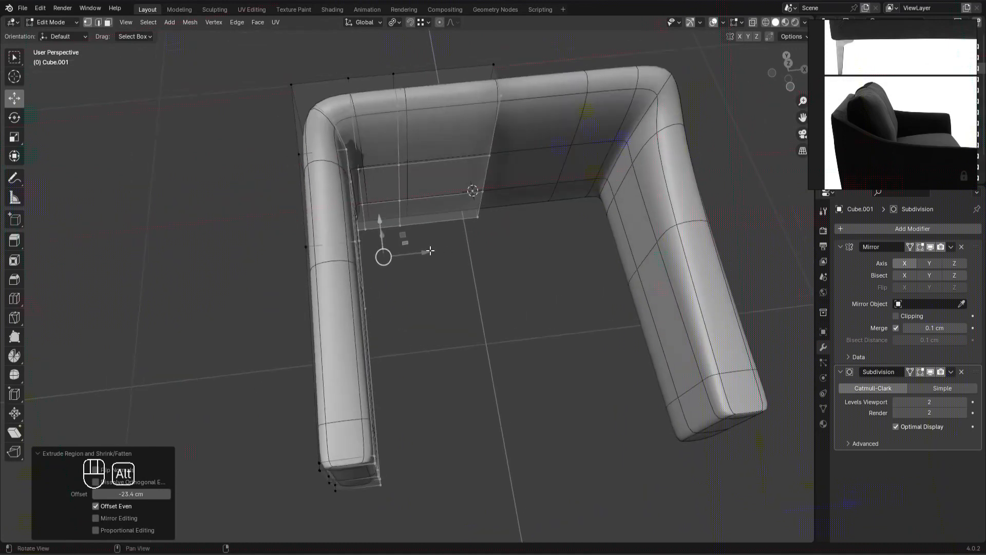
alt+drag(392, 100, 515, 345)
click(62, 453)
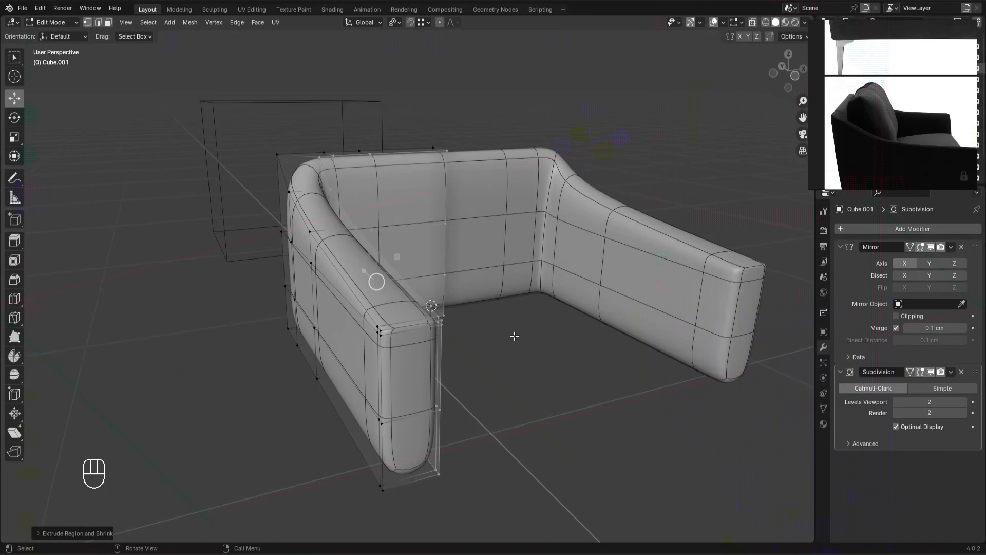
Step: Add a horizontal loop cut near the thickened shell's bottom edge and check the result in Object Mode
key(Tab)
middle_drag(517, 346, 459, 399)
key(Tab)
key(ctrl+r)
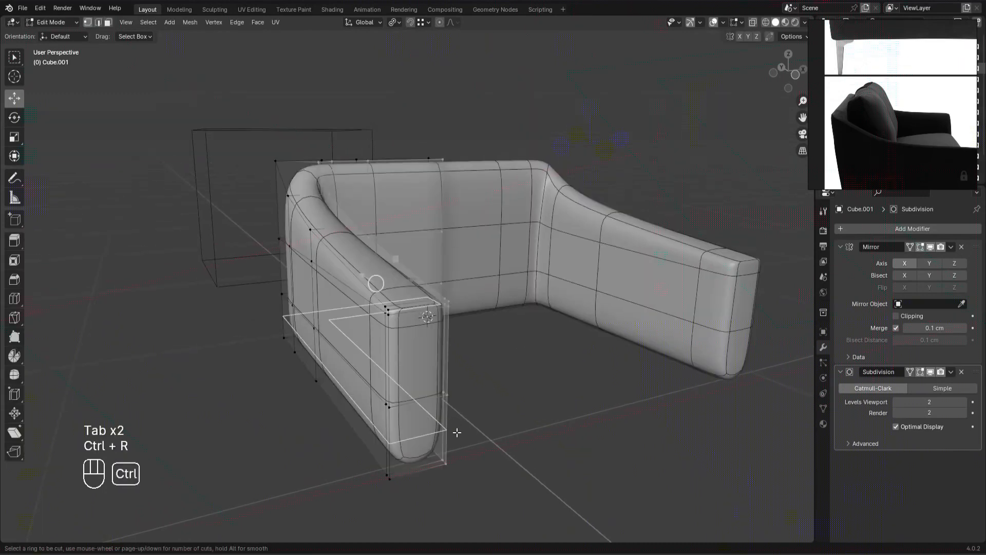
click(456, 433)
click(456, 460)
key(Tab)
alt+drag(493, 384, 363, 336)
scroll(866, 109, down, 3)
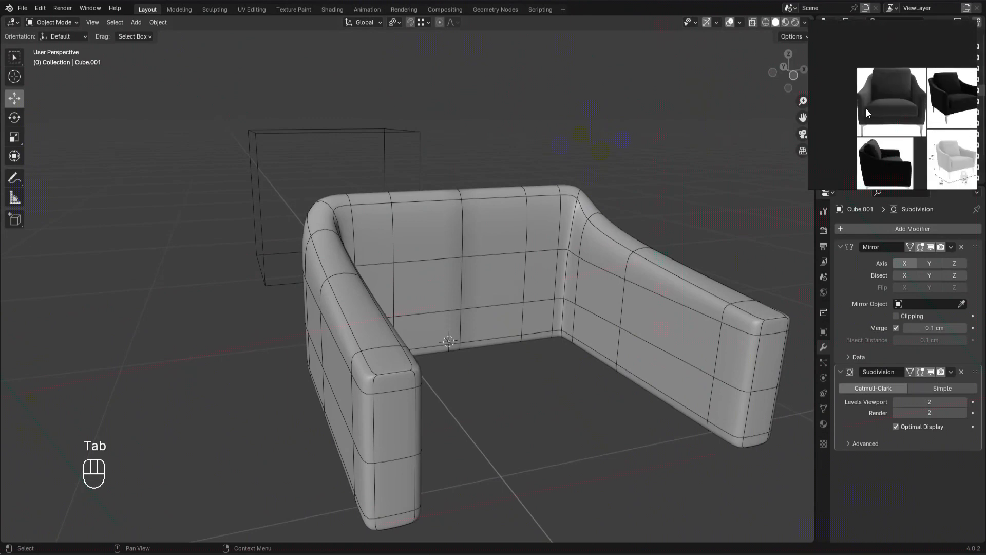
Step: Check the reference armrest's rounded top, and add a centred lengthwise loop cut through the armrest and backrest thickness
scroll(862, 82, up, 8)
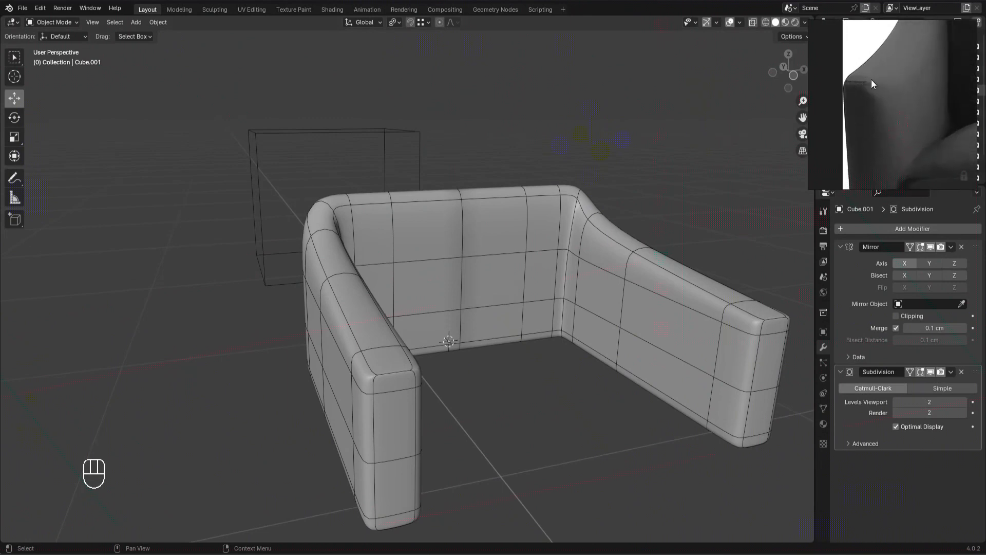
alt+drag(418, 339, 371, 334)
key(Tab)
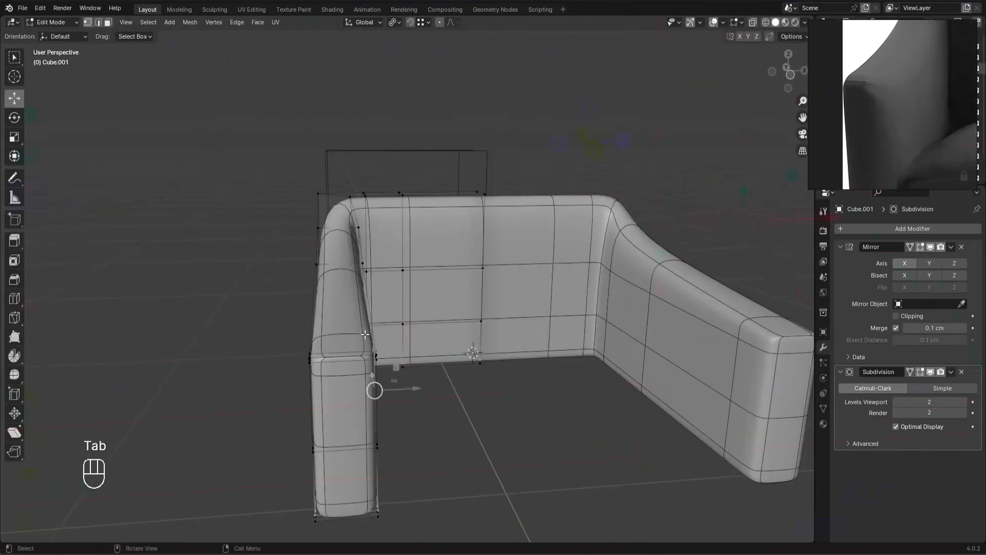
alt+drag(560, 246, 531, 233)
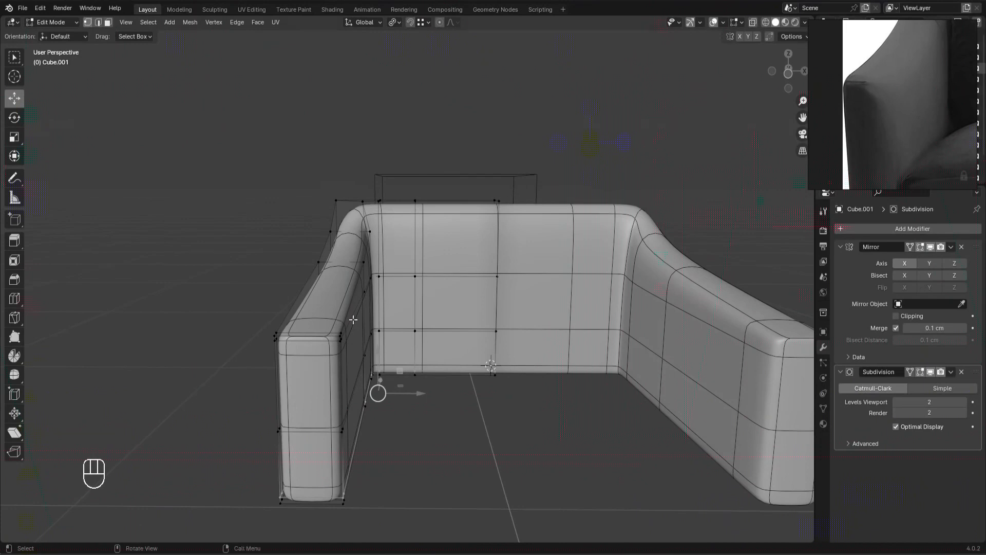
key(ctrl+r)
click(307, 340)
Step: Select the middle edge path from the armrest's front to the backrest's centre and raise it slightly to round the top
alt+middle_drag(493, 198, 500, 245)
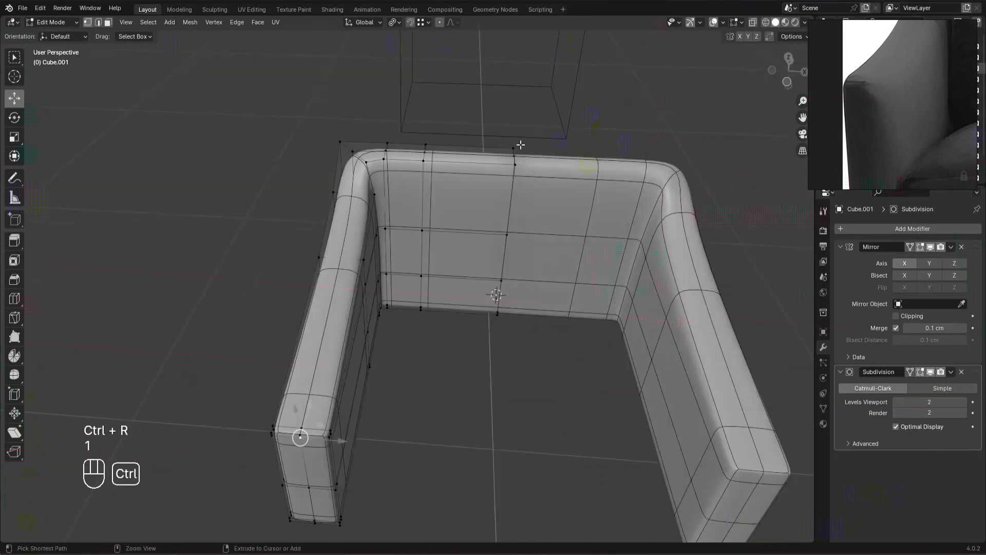
ctrl+shift+click(518, 146)
alt+middle_drag(264, 251, 262, 194)
drag(369, 199, 369, 192)
Step: Try to select the vertex path along the shell's inner upper edge from the armrest's front corner to the backrest's centre
key(1)
click(331, 341)
alt+drag(352, 315, 331, 337)
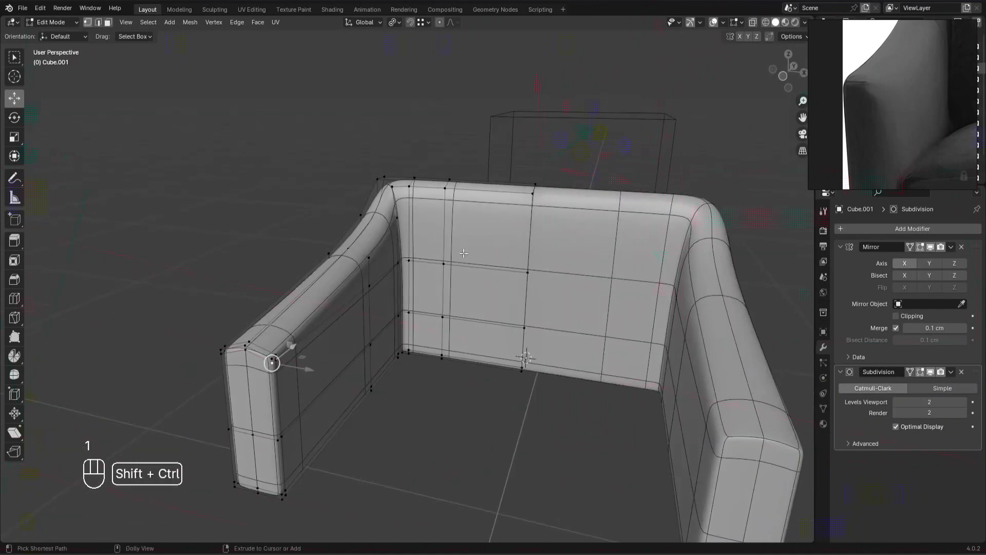
ctrl+shift+click(533, 197)
alt+drag(444, 237, 445, 229)
key(ctrl+z)
ctrl+shift+click(531, 199)
alt+drag(516, 283, 478, 275)
key(ctrl+z)
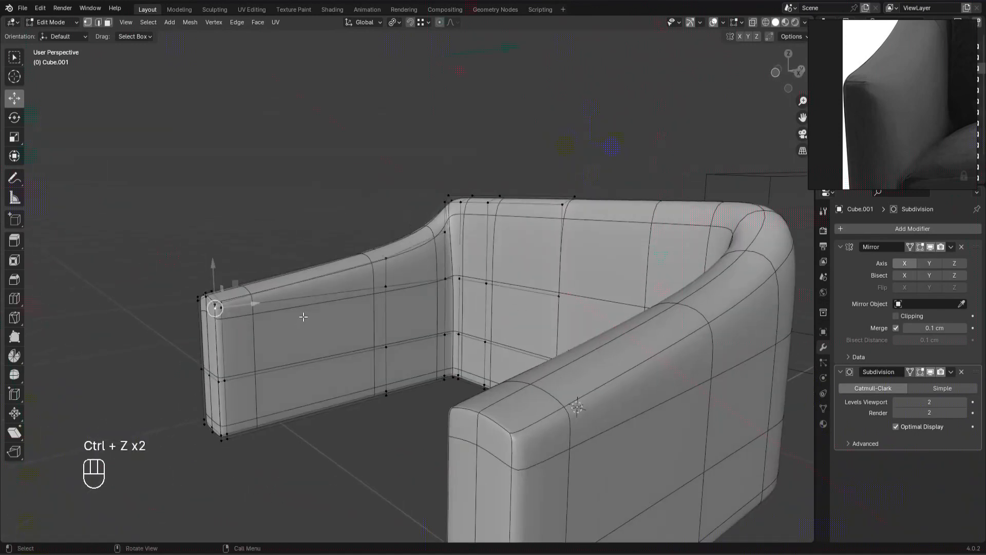
ctrl+shift+click(579, 216)
alt+drag(579, 216, 403, 206)
key(ctrl+z)
Step: Select the inner upper edge loop, lower it along Z to round the inner side, and check the shape in Object Mode
key(2)
double_click(340, 304)
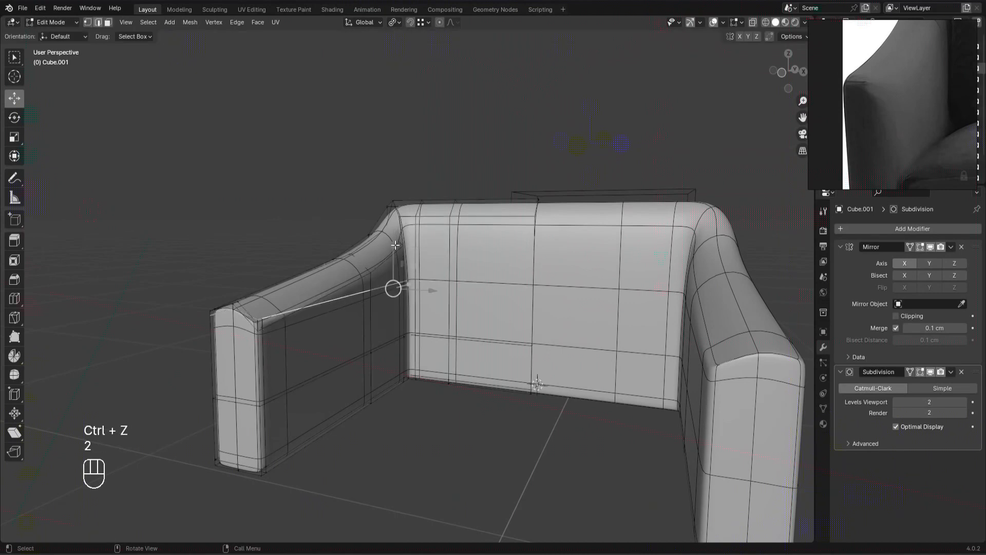
key(s)
key(z)
click(394, 246)
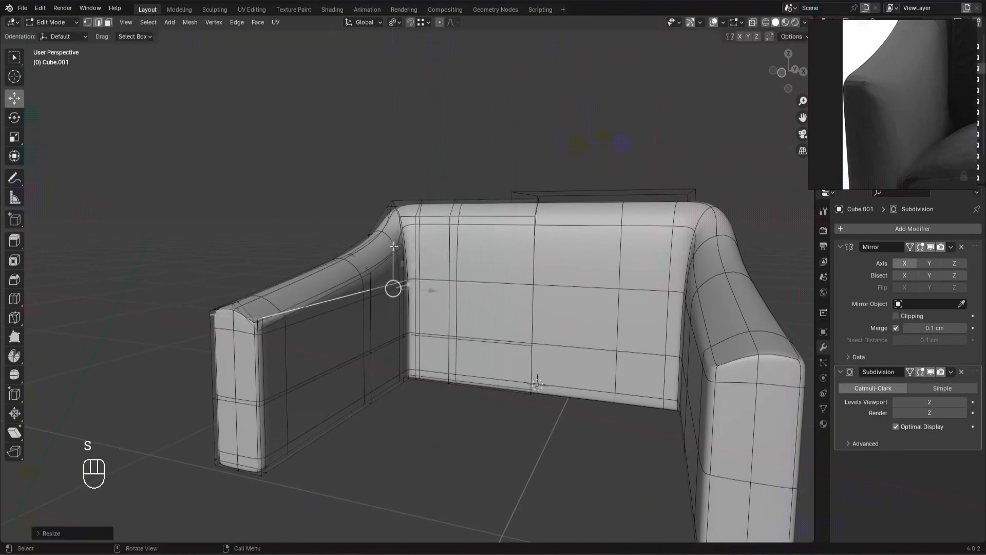
drag(393, 246, 394, 268)
key(Tab)
middle_drag(430, 386, 465, 392)
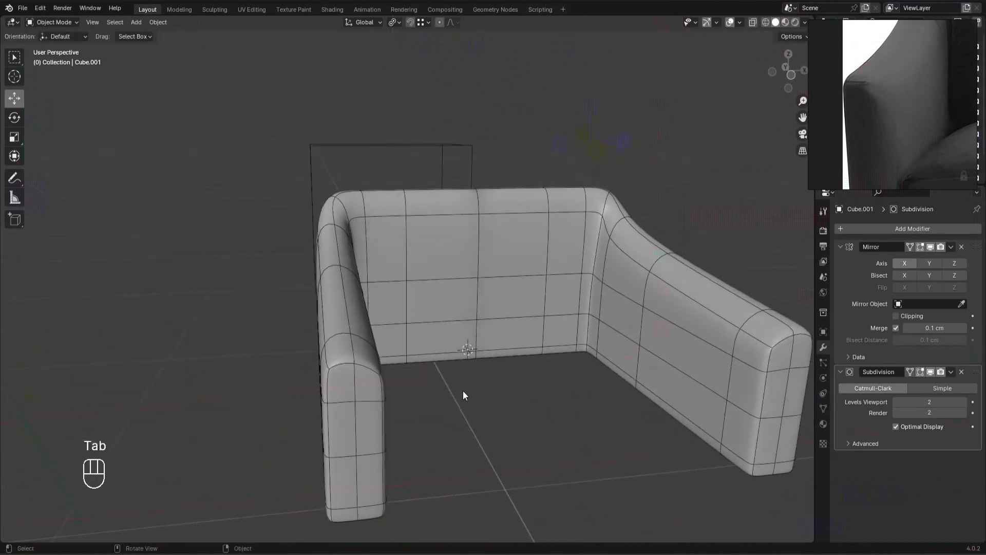
Step: Add a lengthwise loop cut on the armrest's outer half, slide it towards the outer edge, and view the smoothed shell
scroll(868, 116, down, 1)
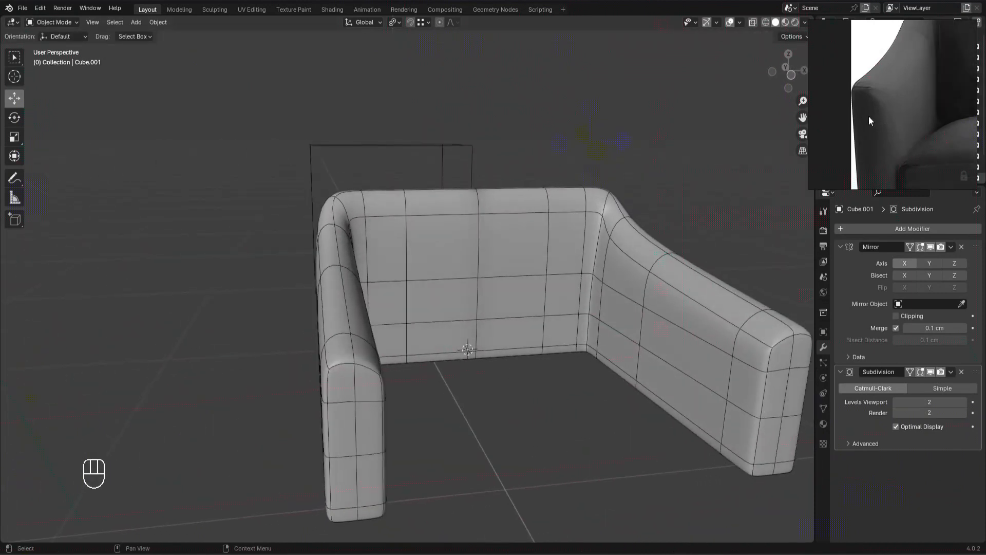
click(358, 359)
click(525, 368)
click(369, 351)
key(Tab)
key(ctrl+r)
click(341, 353)
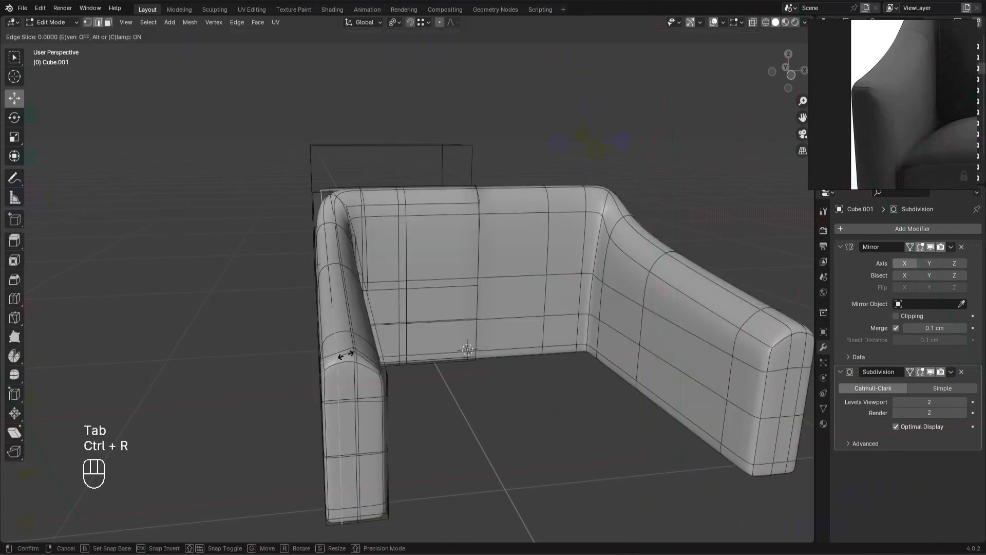
click(334, 357)
key(Tab)
alt+middle_drag(475, 425, 560, 394)
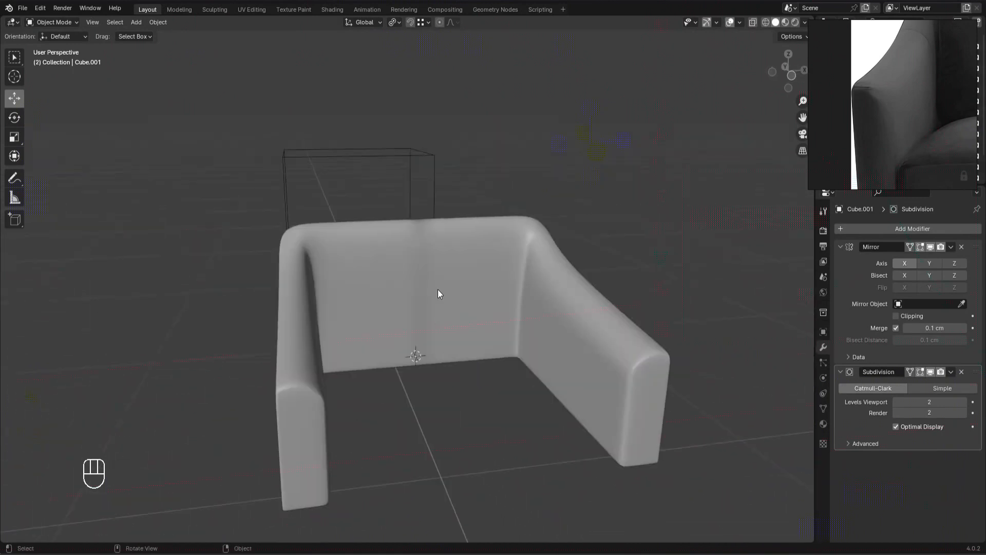
Step: Select the interior faces along the backrest's mirror centreline in wireframe view, delete them, and return to solid Object Mode
click(438, 289)
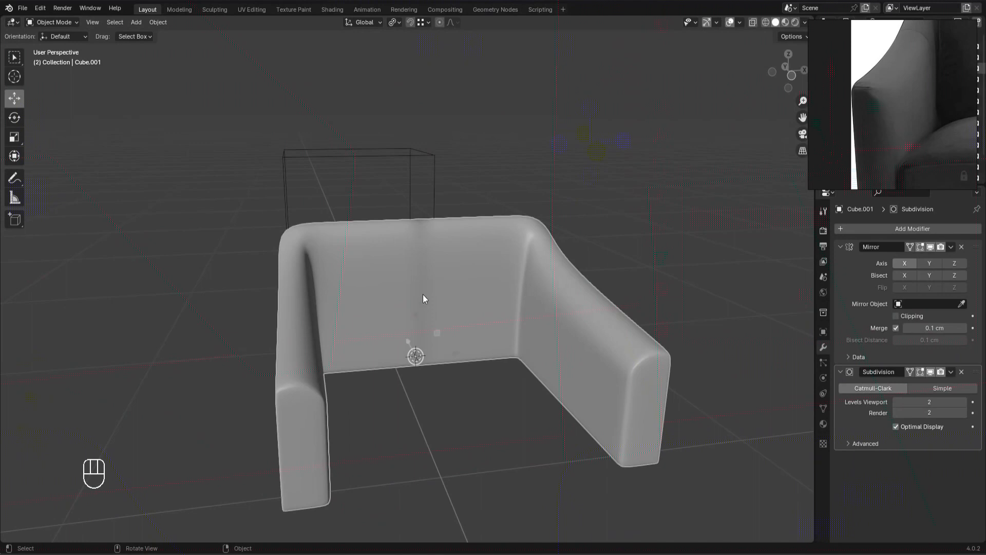
scroll(425, 257, up, 2)
click(473, 413)
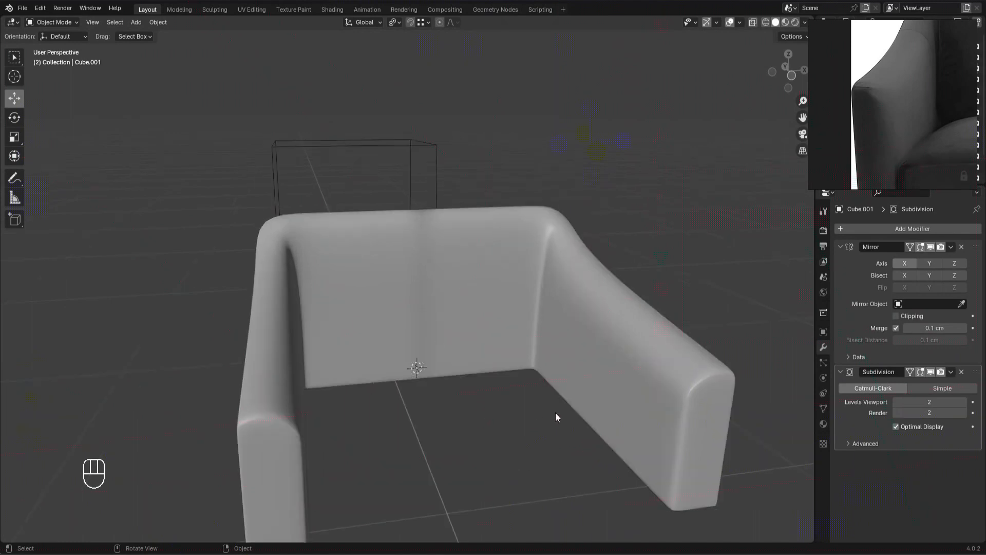
key(z)
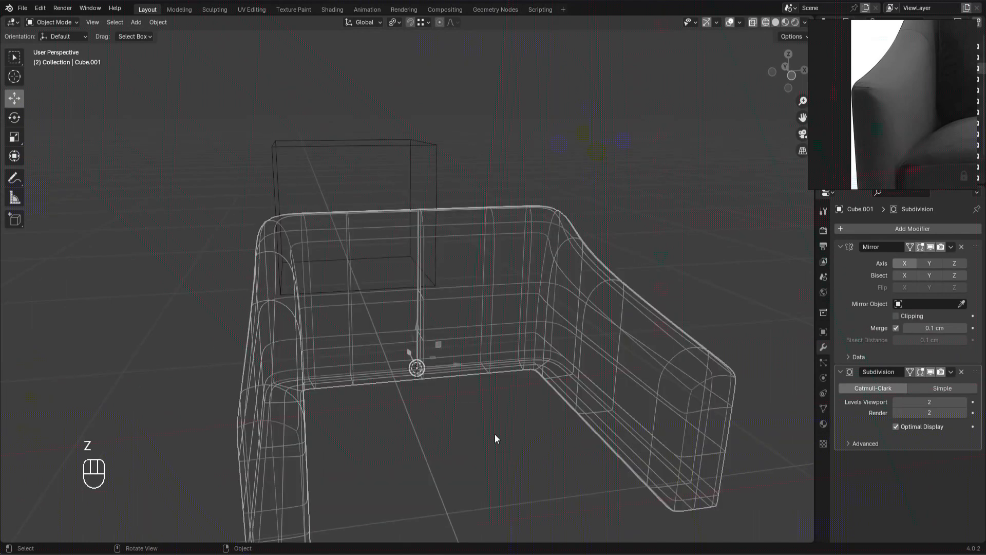
key(Tab)
scroll(477, 405, up, 1)
alt+middle_drag(441, 317, 438, 291)
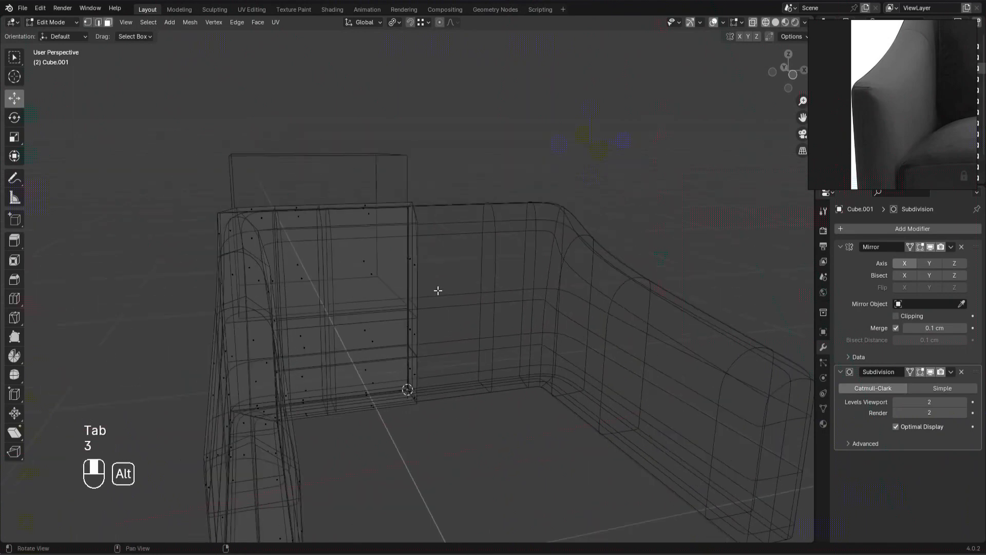
drag(385, 167, 437, 465)
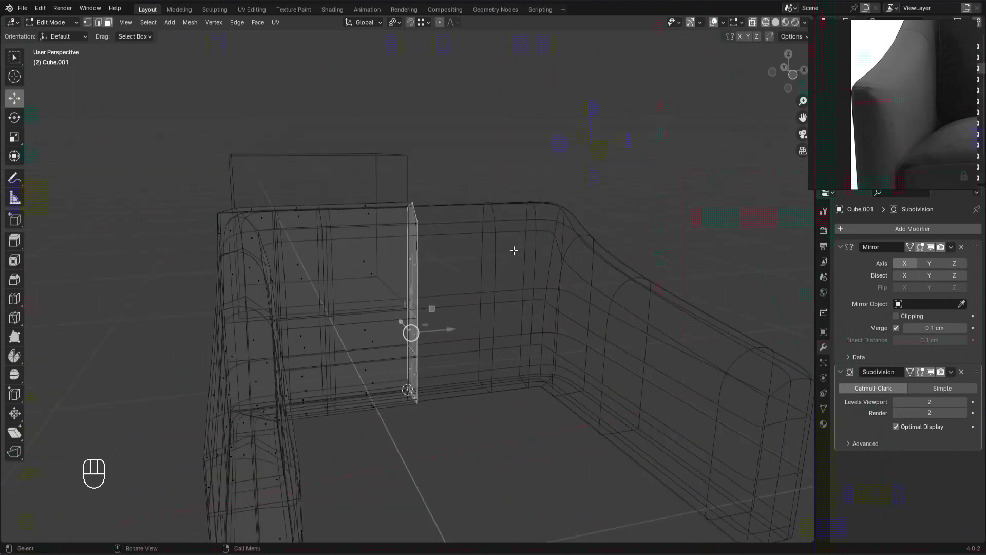
key(Delete)
click(513, 250)
key(z)
click(599, 249)
key(Tab)
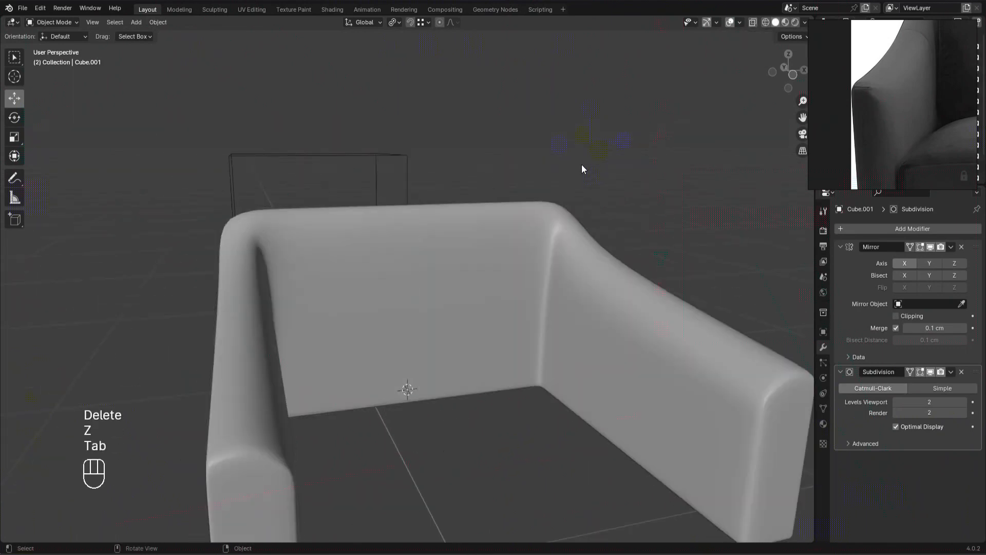
Step: Show the measurement guides of Collection 2 together with the sofa shell
alt+middle_drag(558, 244, 497, 457)
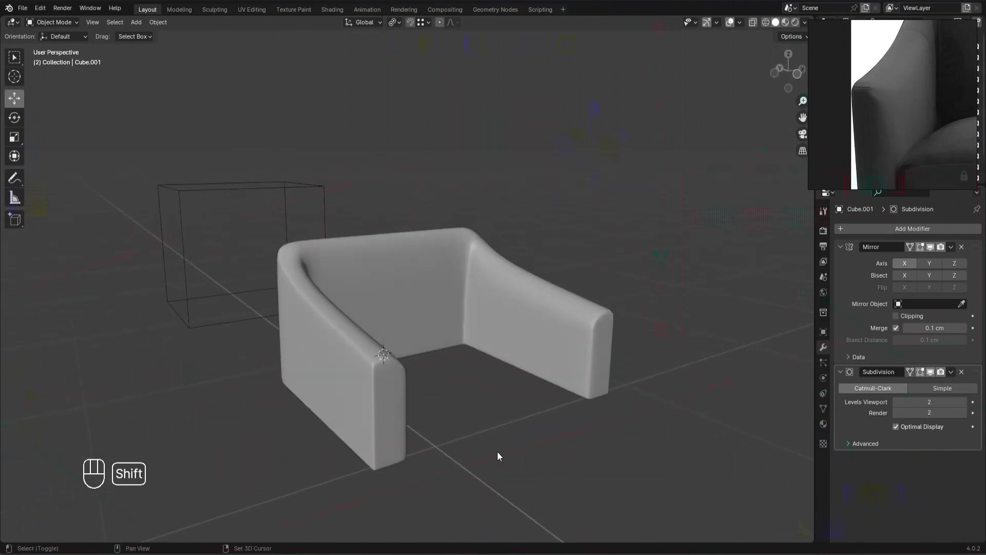
key(shift+2)
scroll(401, 351, up, 3)
alt+drag(401, 355, 396, 364)
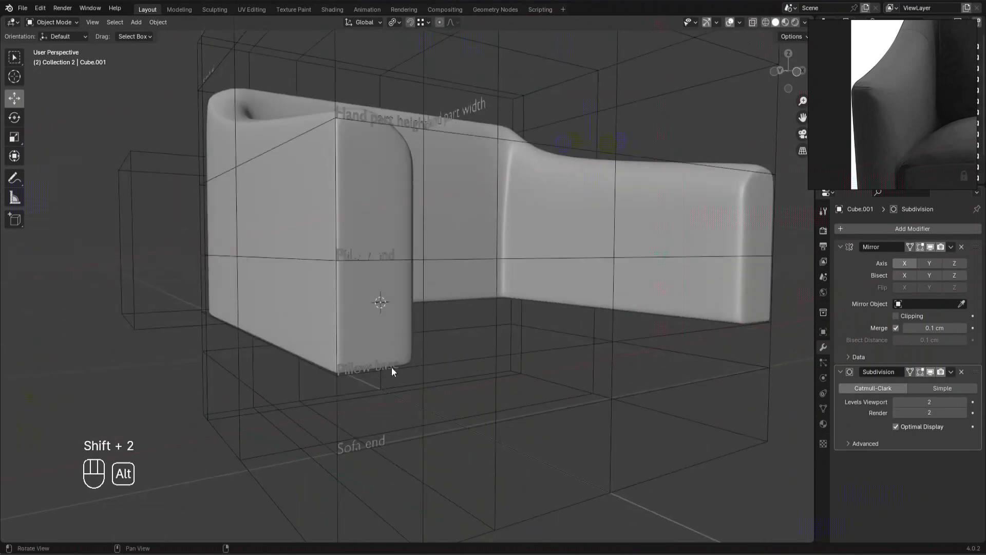
middle_drag(412, 375, 344, 354)
Step: Select the shell's bottom vertices in wireframe view and move them down to the Sofa end guide using snapping
key(Tab)
key(z)
alt+middle_drag(528, 403, 508, 383)
drag(516, 373, 41, 296)
key(z)
alt+middle_drag(302, 320, 343, 330)
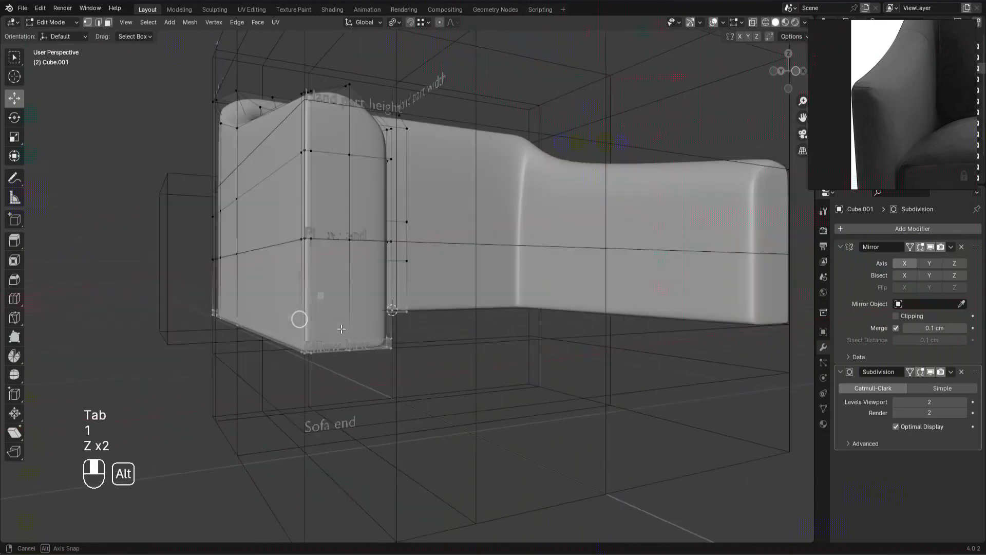
ctrl+drag(300, 279, 208, 360)
key(Tab)
Step: Compare the lengthened shell with the guides and the full front-view reference photo
click(551, 436)
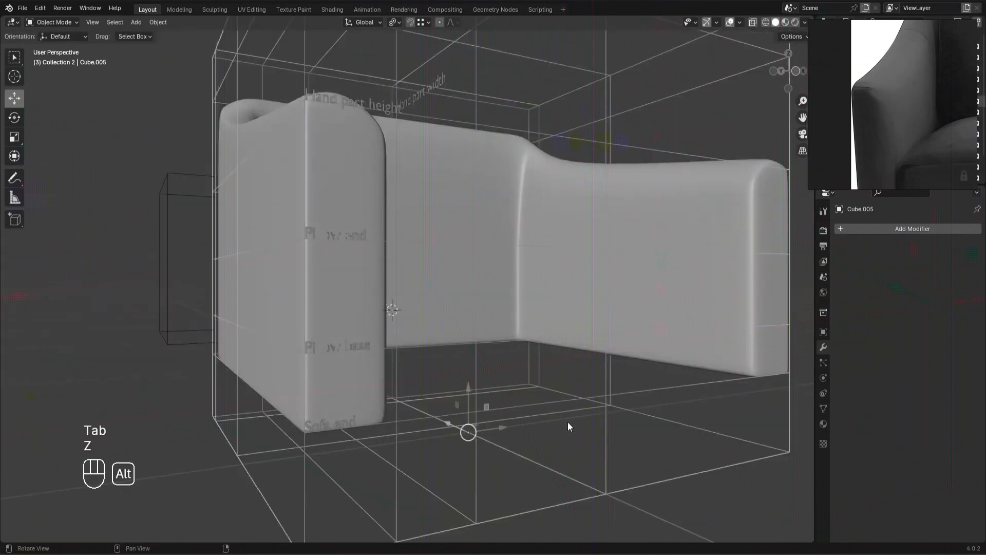
scroll(580, 442, down, 4)
alt+middle_drag(601, 469, 770, 307)
scroll(910, 144, down, 3)
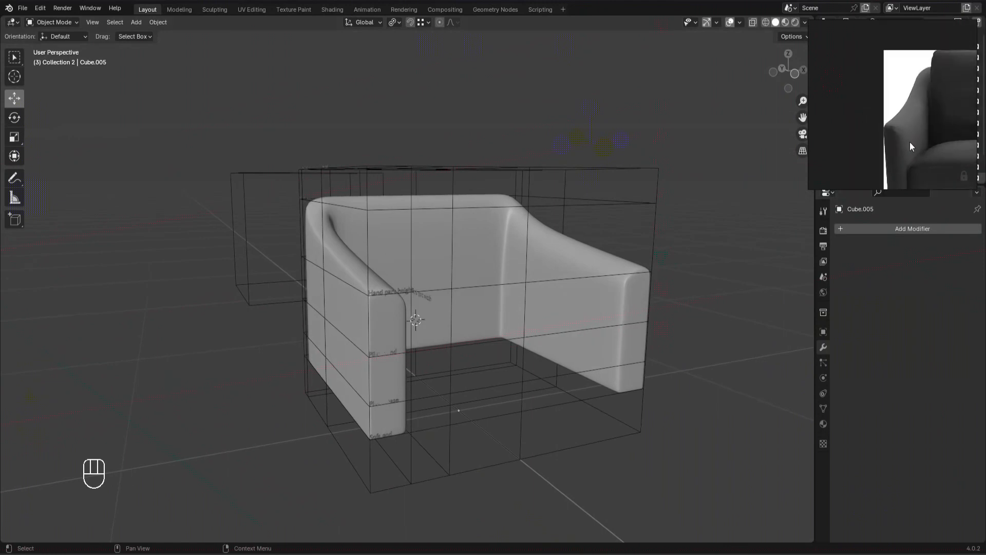
middle_drag(908, 184, 853, 132)
scroll(843, 125, down, 1)
scroll(850, 115, down, 2)
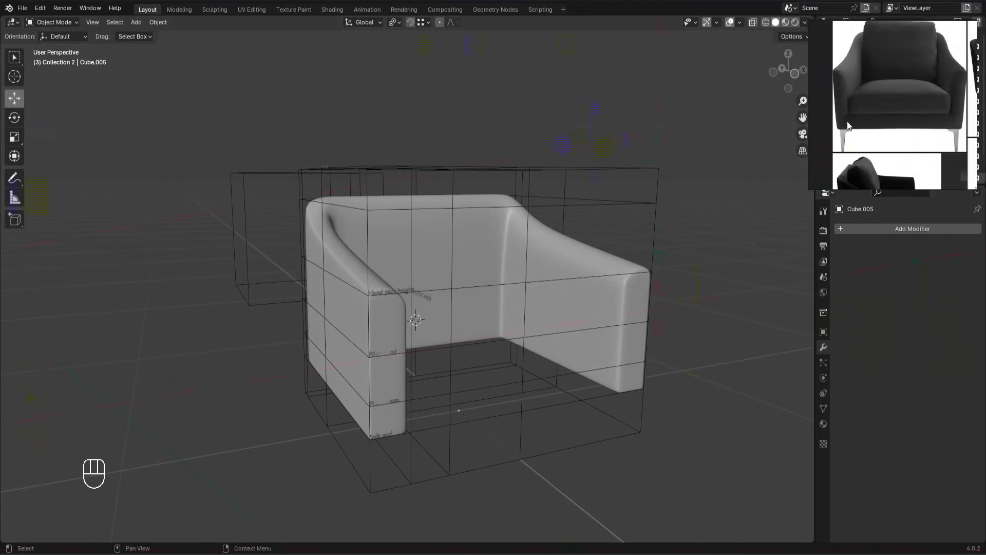
middle_drag(535, 415, 506, 413)
Step: Select the armrest's lower inner face with the guides hidden, and bring the guide collection back
click(337, 403)
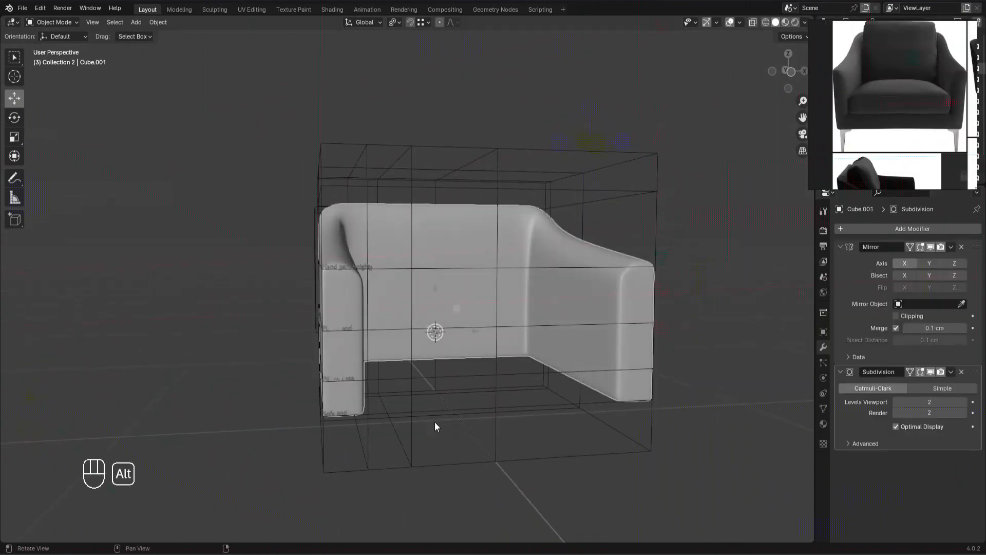
middle_drag(435, 421, 406, 419)
key(1)
key(Tab)
alt+drag(375, 414, 370, 375)
scroll(390, 397, up, 3)
key(3)
click(299, 333)
key(Tab)
key(shift+2)
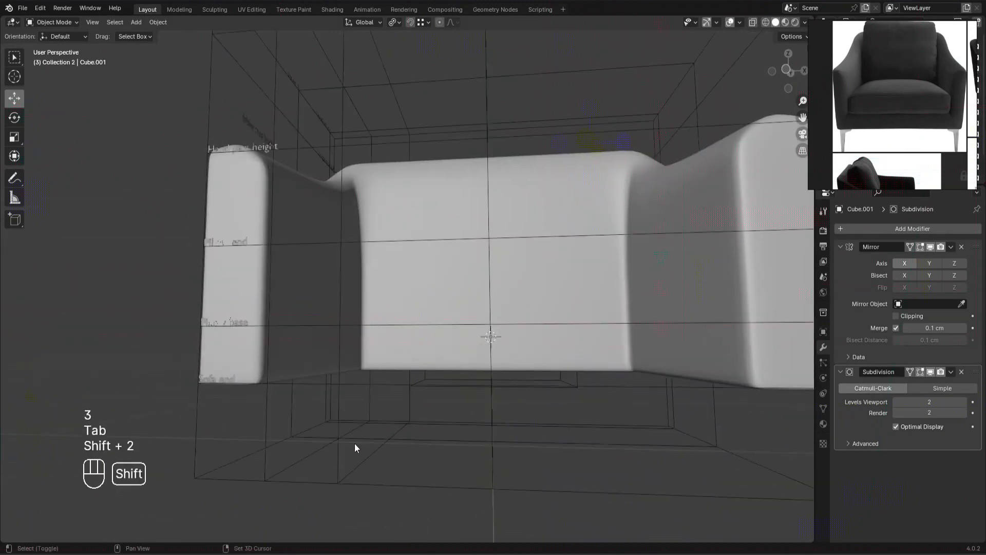
Step: Add a horizontal loop cut around the shell's lower section near the Pillow base guide
click(281, 343)
scroll(288, 347, up, 2)
alt+drag(289, 347, 281, 357)
key(Tab)
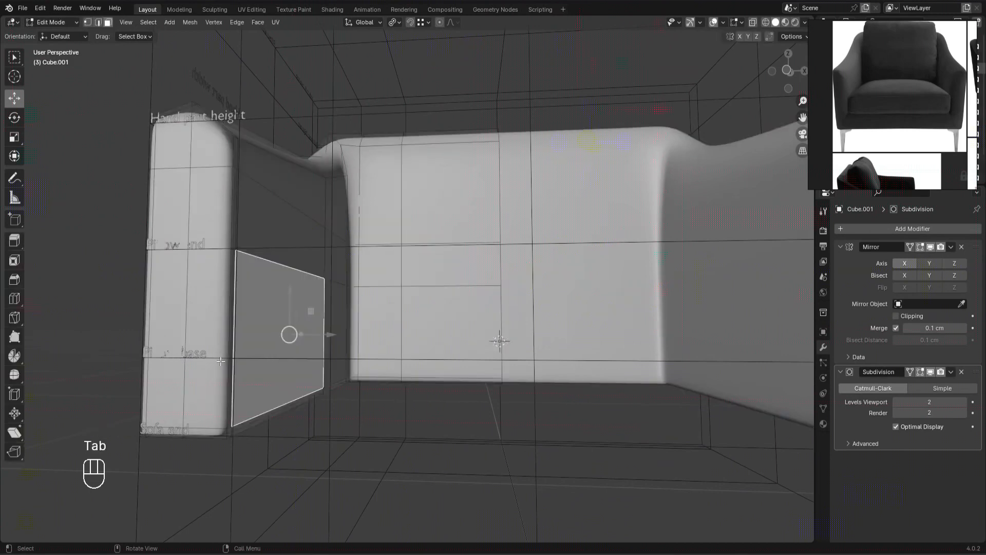
key(ctrl+r)
click(232, 333)
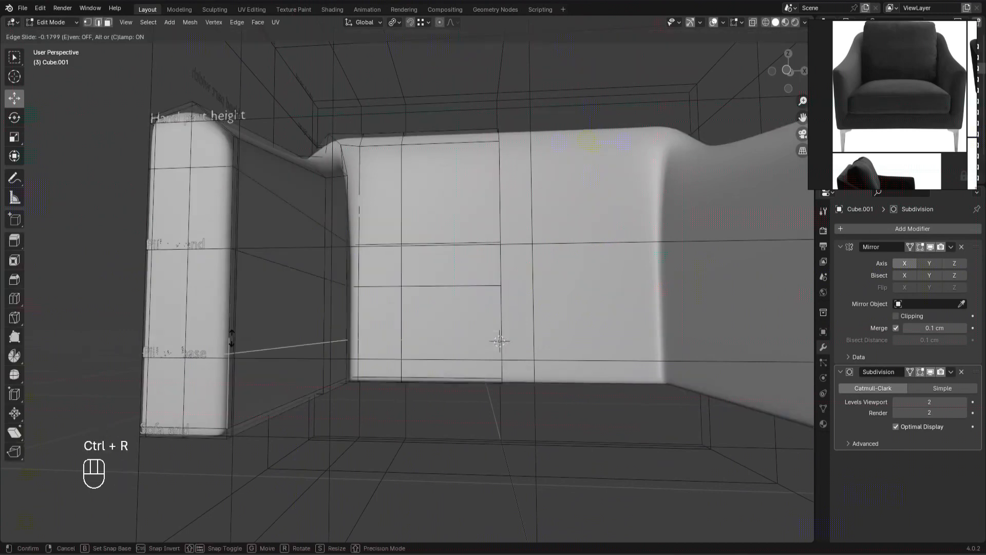
Step: Move the new horizontal loop to the Pillow base guide using snapping and rescale it
key(1)
ctrl+drag(333, 303, 238, 354)
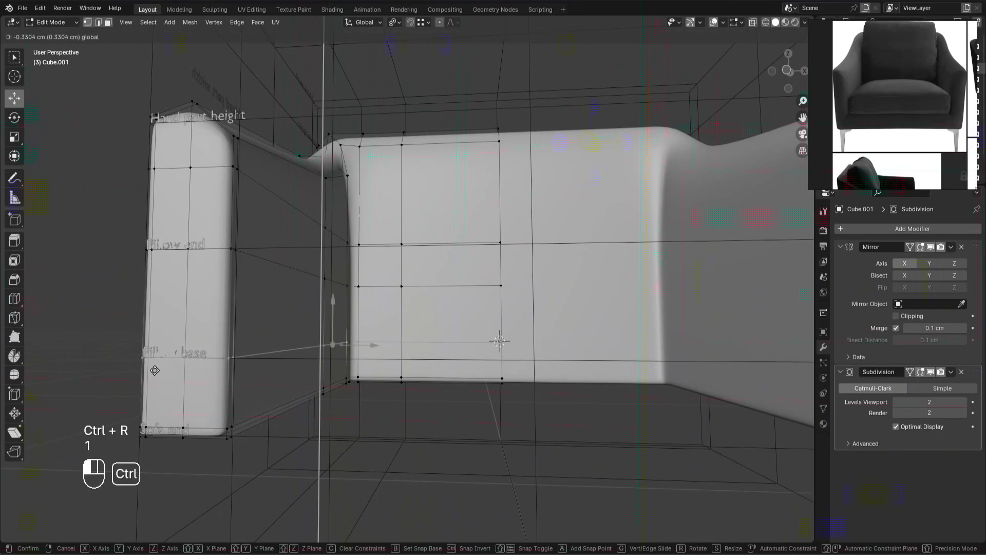
ctrl+drag(154, 370, 155, 371)
alt+drag(362, 398, 404, 398)
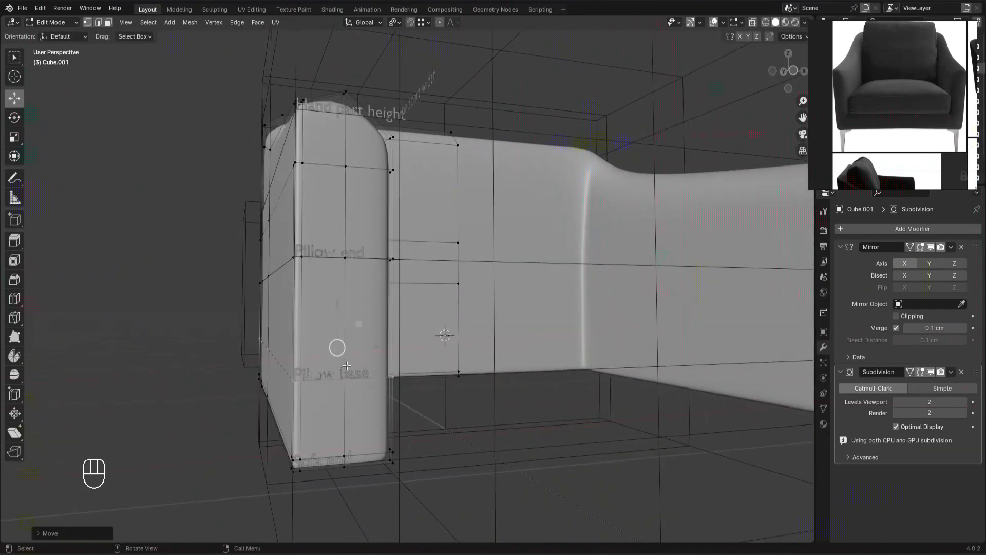
alt+drag(321, 372, 429, 370)
key(s)
click(428, 368)
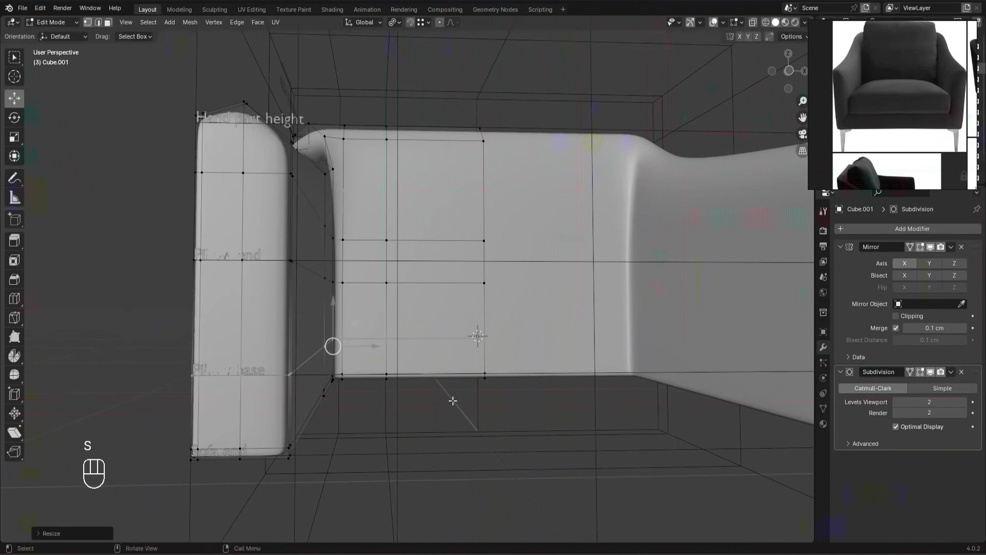
Step: Select the strip of inner faces below the pillow-base loop, from the armrest's front to the backrest corner
alt+drag(455, 402, 286, 396)
key(3)
click(171, 379)
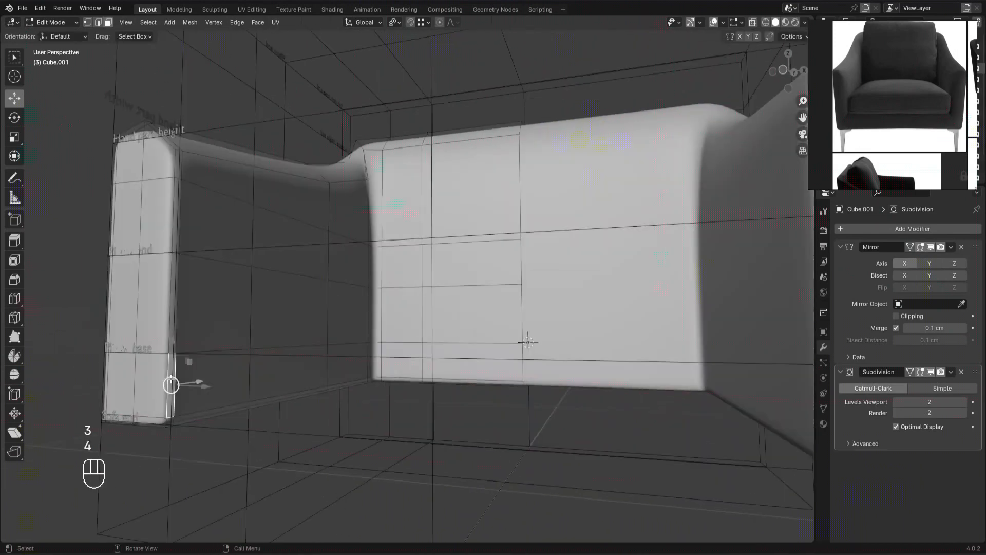
ctrl+shift+click(375, 354)
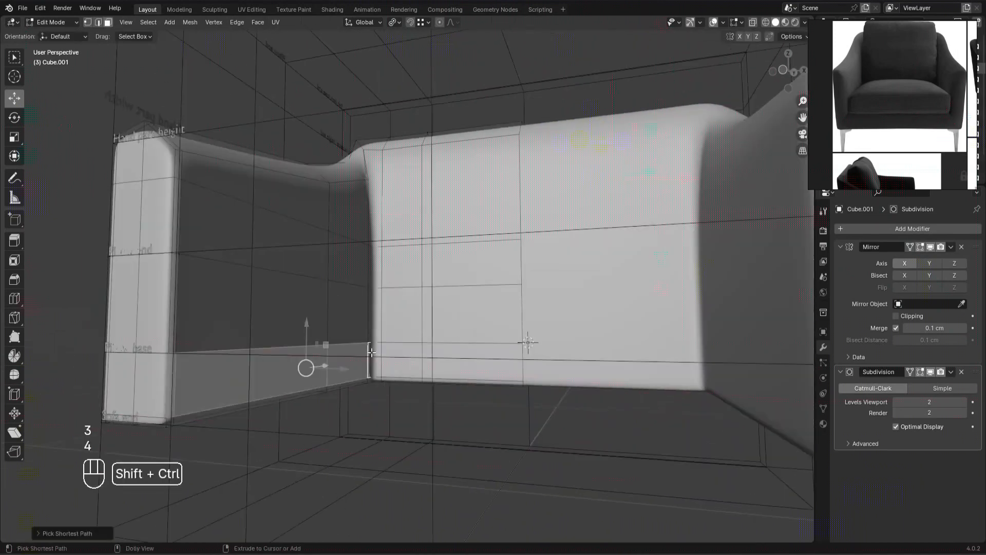
Step: Show only the shell's collection and turn off the Subdivision modifier's viewport display
alt+drag(376, 354, 508, 422)
key(Tab)
key(1)
key(Tab)
key(Tab)
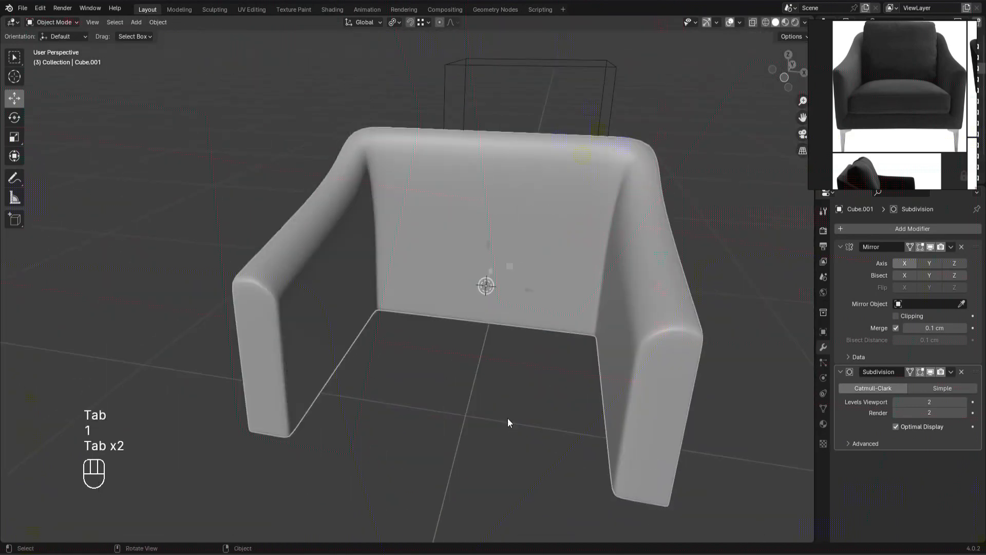
click(931, 373)
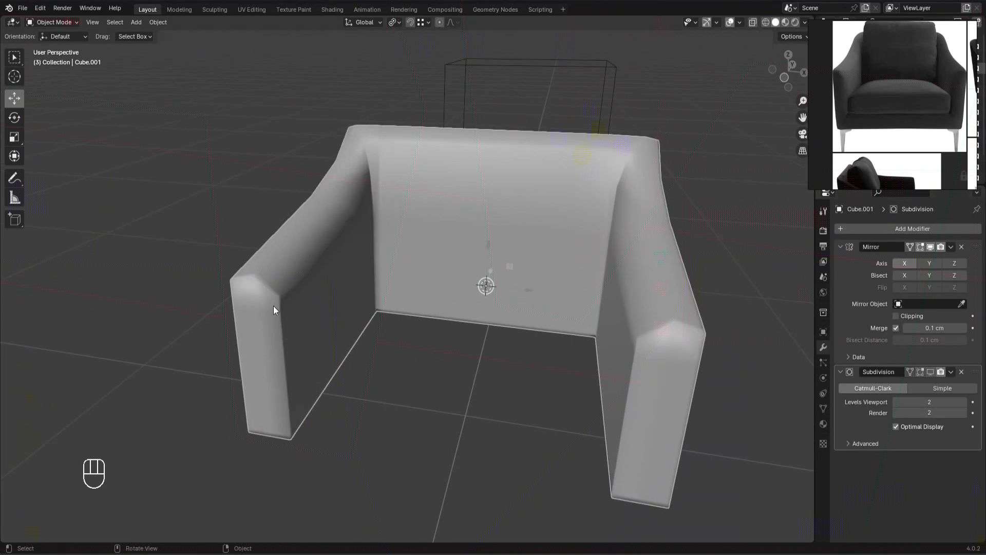
Step: Extrude the inner face strip below the pillow-base loop inward with Extrude Manifold, snapping it to the mirror centre to form the seat base
key(Tab)
middle_drag(341, 341, 360, 387)
alt+drag(338, 421, 354, 411)
scroll(354, 411, up, 4)
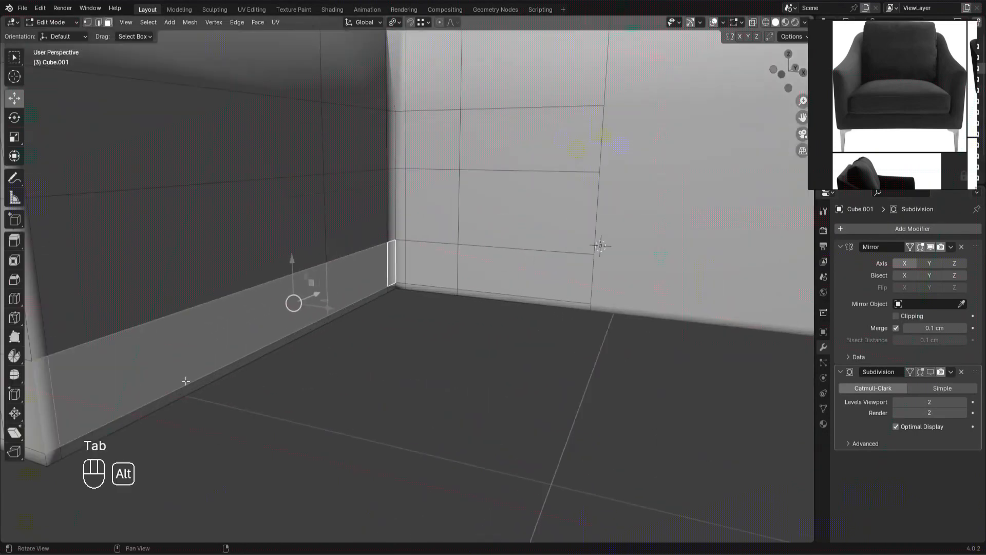
alt+drag(187, 396, 138, 390)
ctrl+shift+click(397, 316)
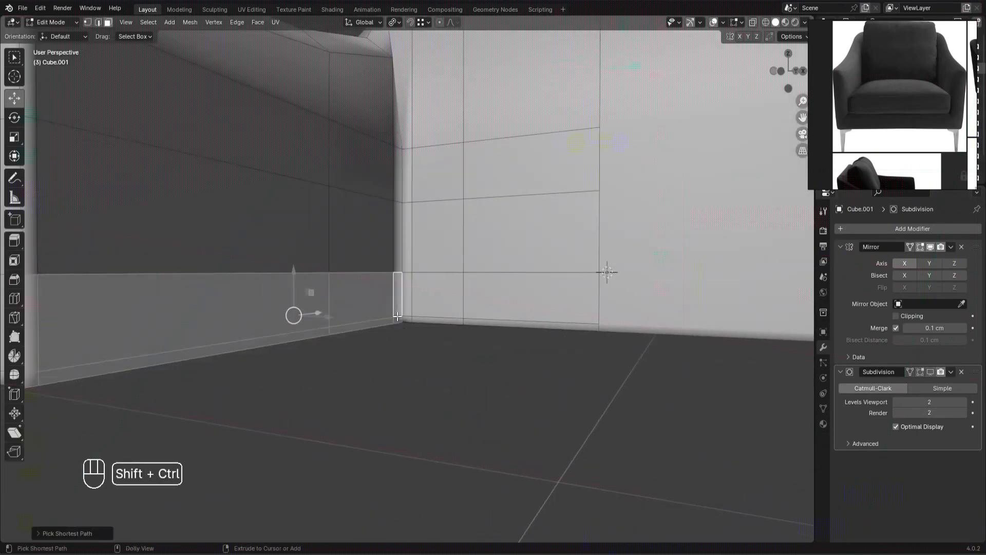
scroll(447, 301, down, 3)
key(alt+e)
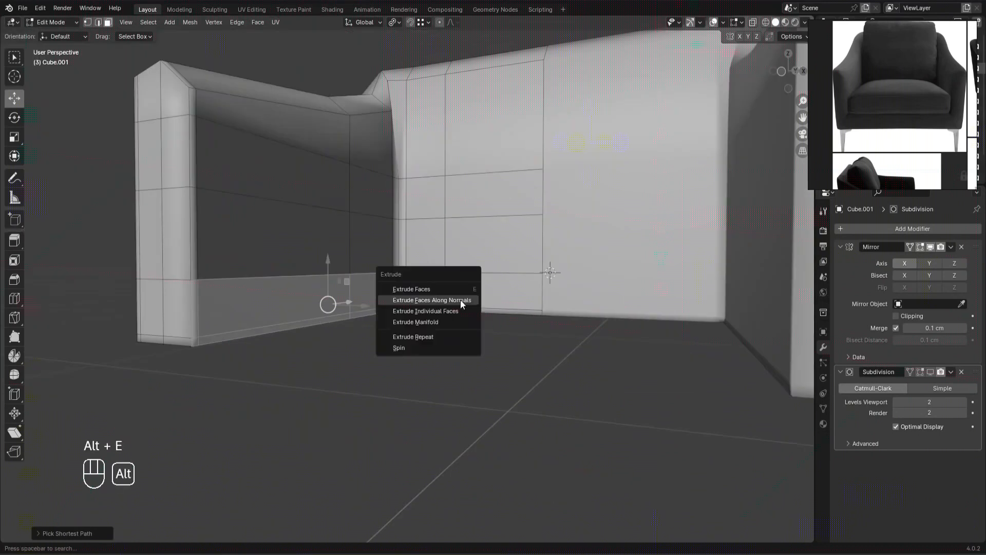
click(435, 322)
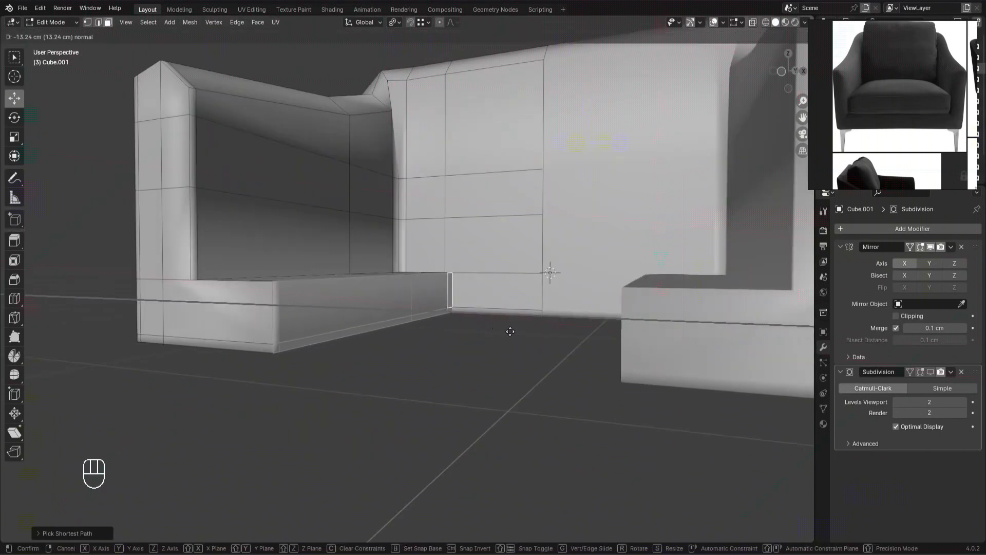
key(ctrl)
click(543, 274)
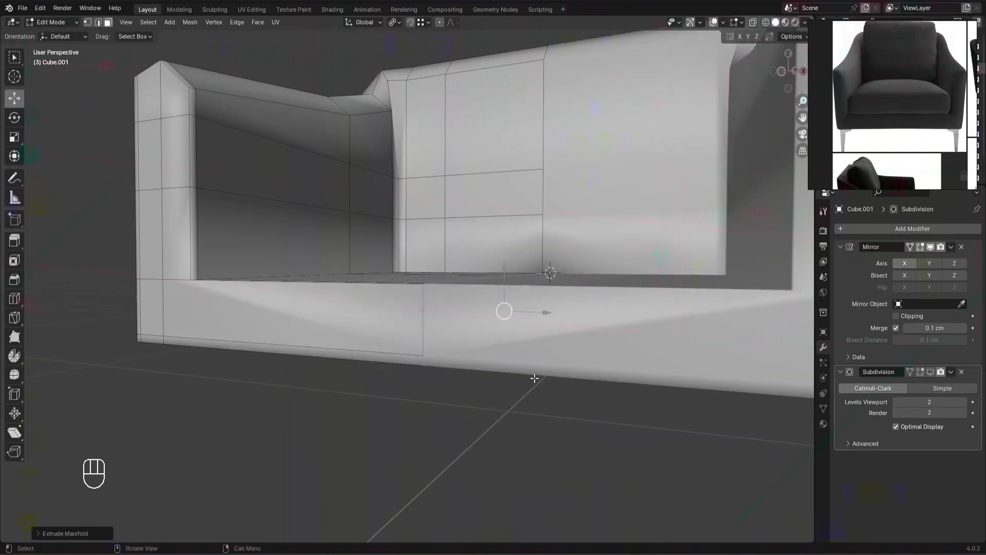
Step: Examine the extruded seat base in wireframe and with the Subdivision modifier displayed
middle_drag(531, 476, 509, 324)
key(Tab)
key(Tab)
key(z)
click(506, 299)
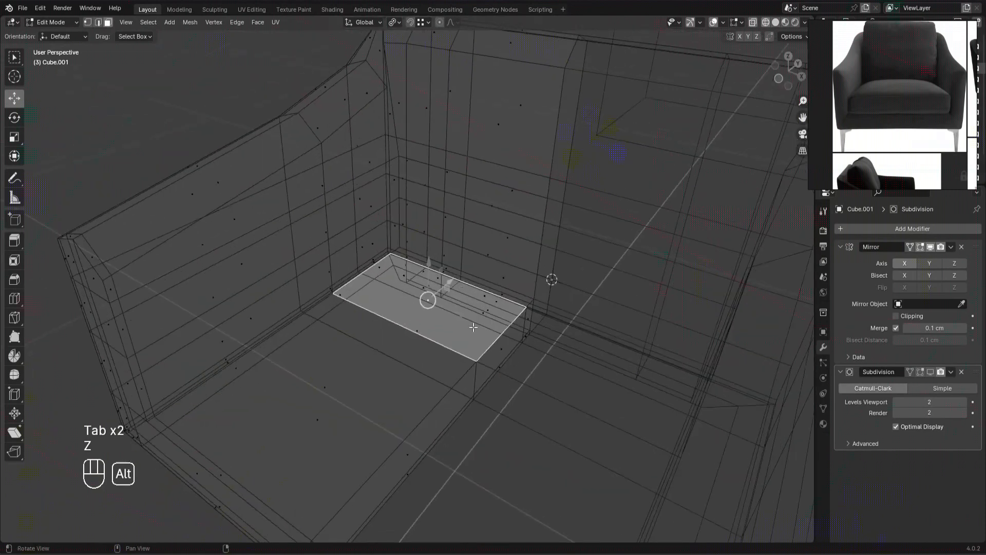
scroll(585, 368, down, 2)
key(Tab)
key(z)
click(522, 383)
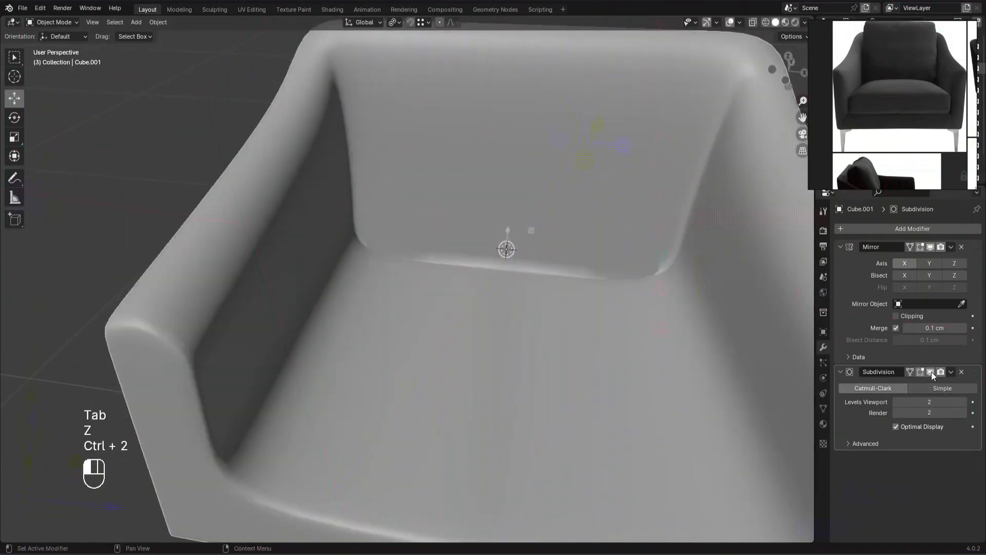
scroll(439, 301, down, 3)
scroll(462, 292, up, 3)
key(Tab)
key(Tab)
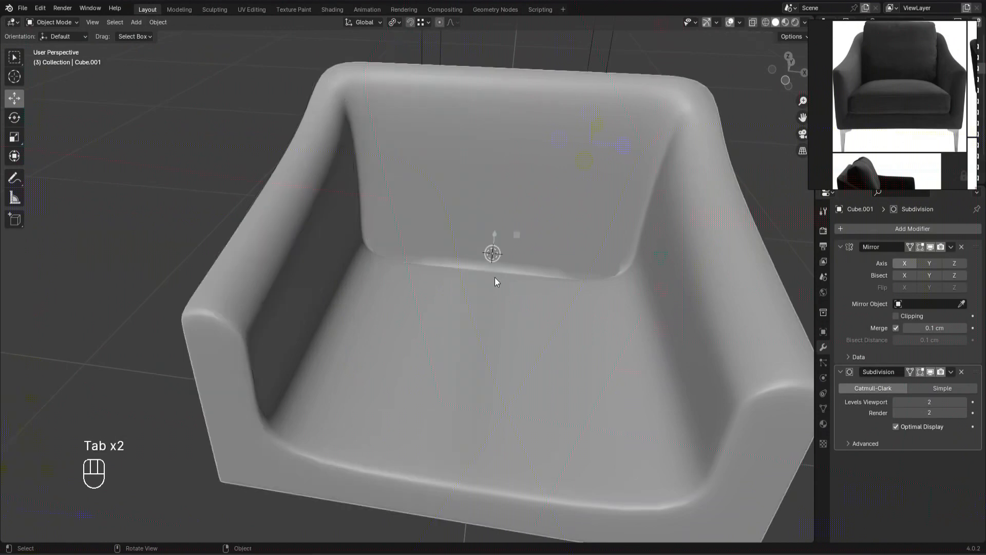
Step: Delete the hidden internal faces inside the seat base along the mirror plane near the backrest
key(Tab)
scroll(495, 277, up, 2)
key(z)
key(2)
alt+drag(446, 343, 434, 280)
drag(467, 371, 468, 373)
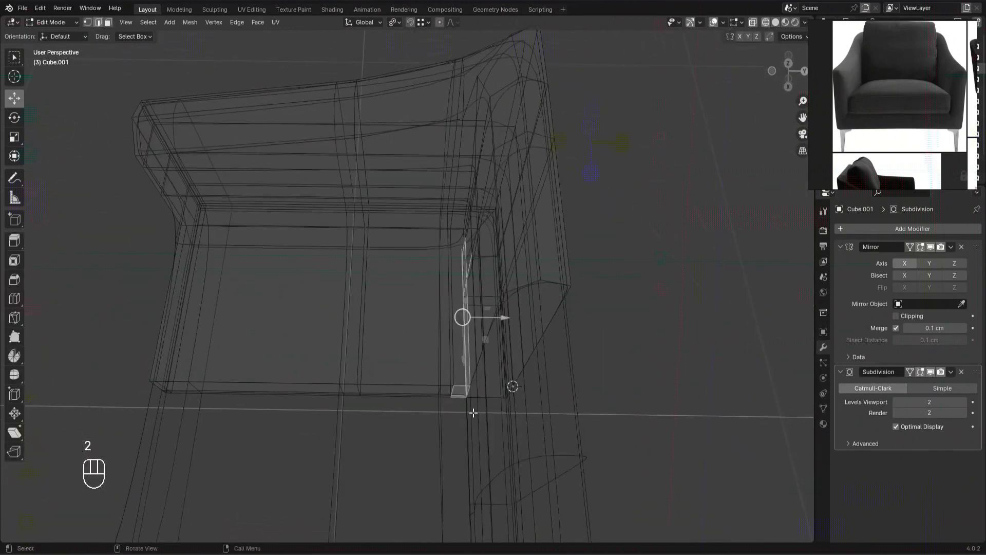
alt+drag(473, 409, 521, 354)
key(3)
alt+drag(551, 317, 430, 218)
drag(477, 425, 478, 423)
alt+drag(479, 423, 464, 286)
click(463, 287)
ctrl+click(451, 424)
alt+drag(452, 425, 559, 380)
key(alt+z)
alt+middle_drag(559, 380, 480, 355)
key(alt+z)
drag(548, 310, 288, 271)
alt+middle_drag(287, 272, 488, 370)
scroll(448, 308, up, 4)
ctrl+middle_drag(447, 308, 462, 288)
key(alt+z)
key(Delete)
Step: Remove the remaining internal faces along the seat base's mirror seam and return to solid shading
key(alt+z)
scroll(463, 287, down, 5)
drag(403, 243, 447, 539)
key(Delete)
click(525, 274)
key(alt+z)
key(Tab)
scroll(575, 283, up, 5)
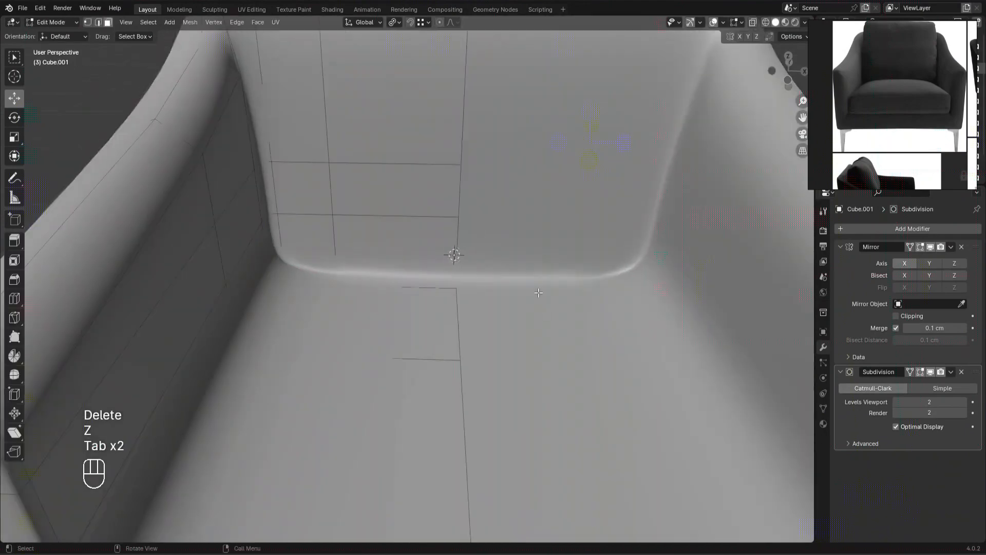
Step: Check the base for leftover internal faces in X-ray and turn off the Subdivision modifier's viewport display
key(Tab)
key(alt+z)
alt+middle_drag(413, 364, 543, 436)
drag(532, 363, 323, 309)
alt+middle_drag(324, 310, 258, 219)
ctrl+drag(258, 218, 475, 319)
alt+middle_drag(474, 320, 466, 284)
key(alt+z)
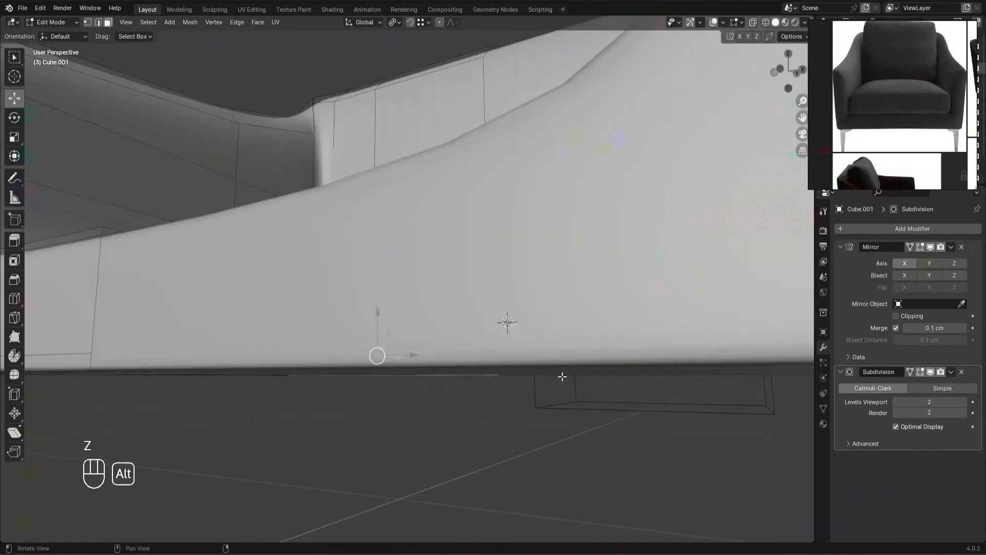
key(Tab)
scroll(478, 359, down, 5)
key(Tab)
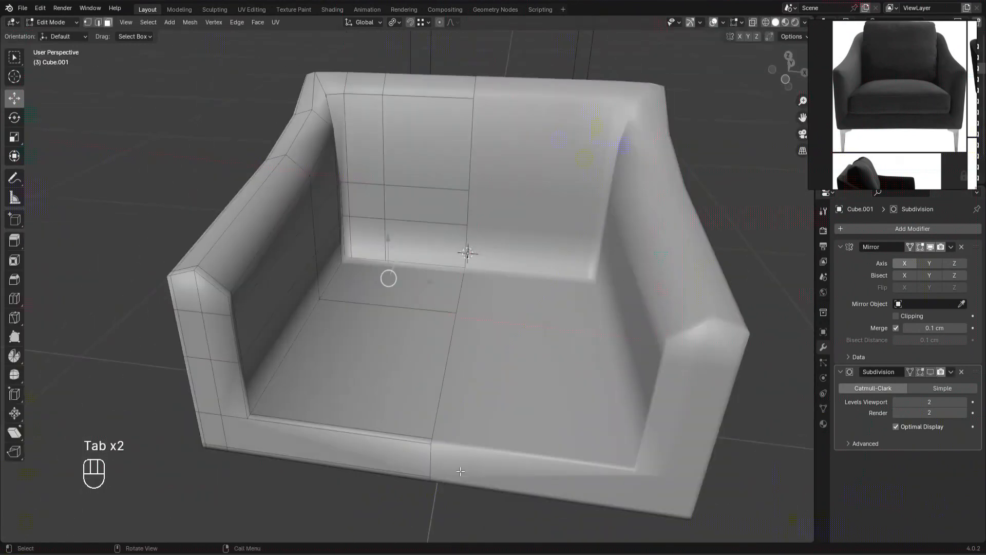
Step: Add a front-to-back loop cut on the seat surface and join its vertices to the backrest's vertical loop
click(380, 315)
ctrl+drag(406, 341, 384, 263)
middle_drag(339, 308, 361, 310)
key(ctrl+r)
click(366, 310)
click(357, 310)
ctrl+drag(388, 342, 352, 270)
scroll(339, 288, up, 2)
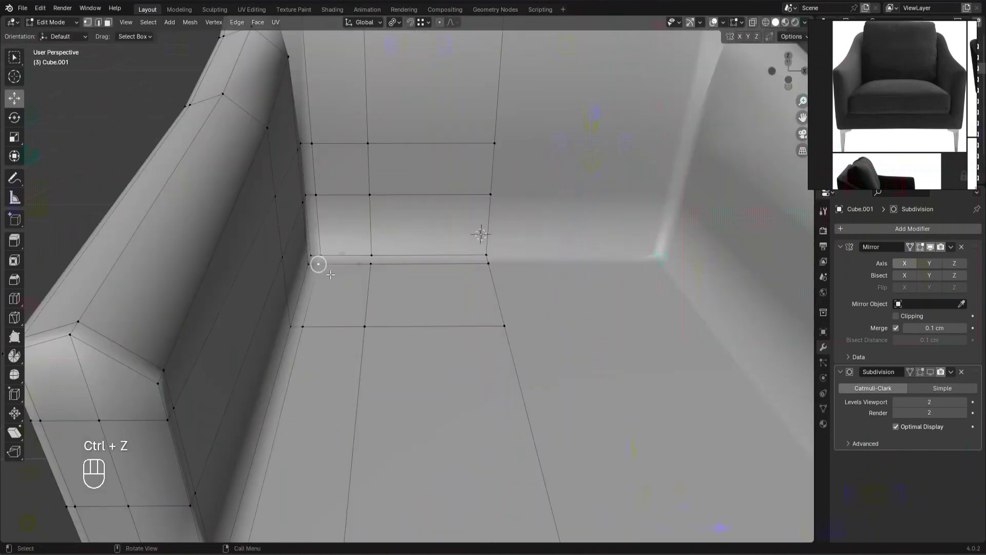
scroll(323, 248, up, 2)
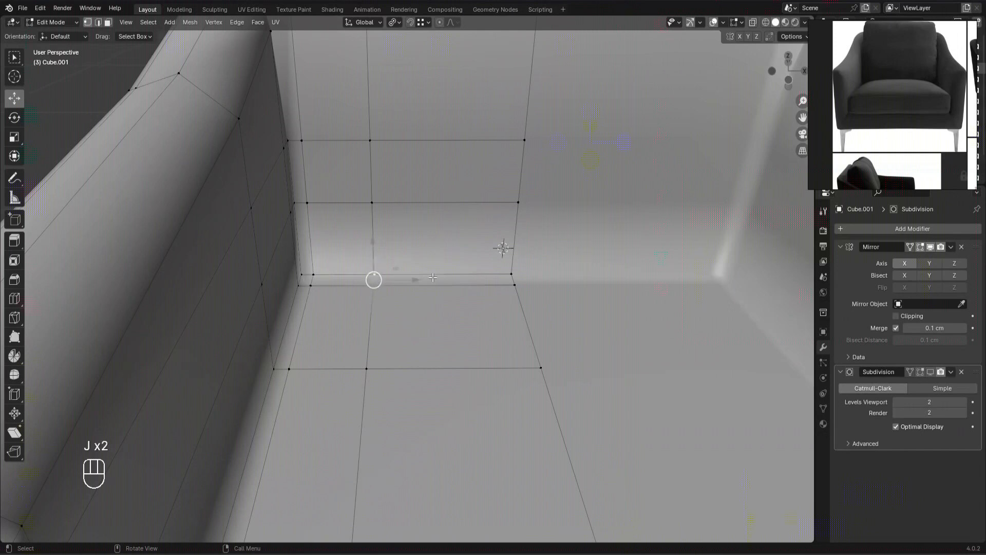
scroll(432, 277, down, 3)
scroll(418, 302, up, 2)
Step: Add a matching loop cut on the underside, snap it in line with the seat loop and join their end vertices
middle_drag(430, 308, 421, 238)
key(ctrl+r)
click(408, 230)
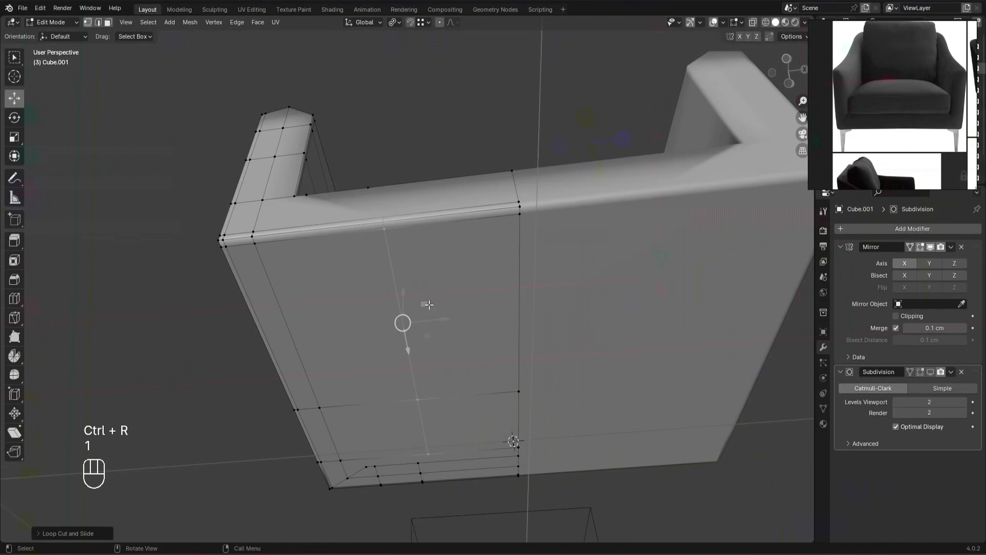
ctrl+drag(439, 320, 372, 232)
ctrl+drag(360, 187, 368, 208)
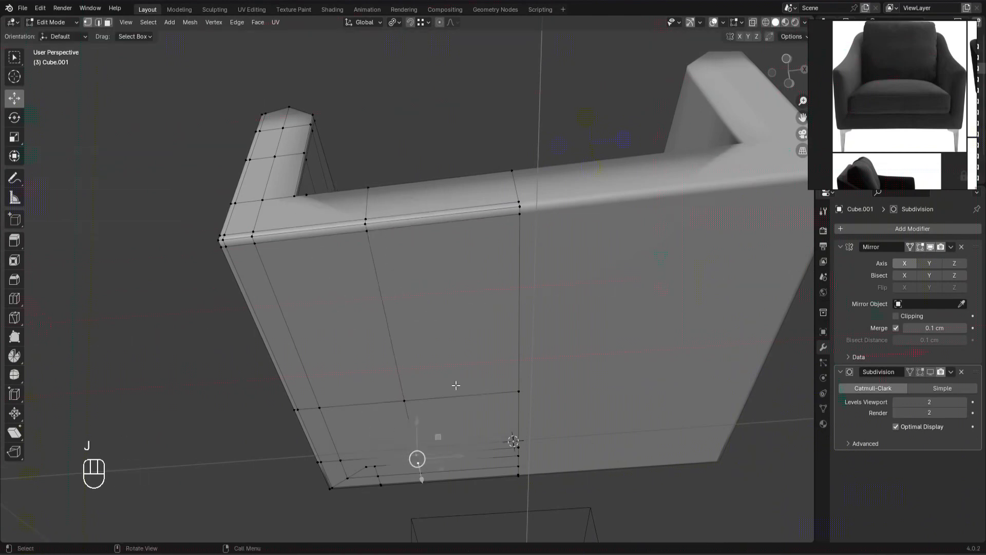
Step: Join the front end of the underside loop beside the armrest to the seat's front corner vertex
shift+click(303, 215)
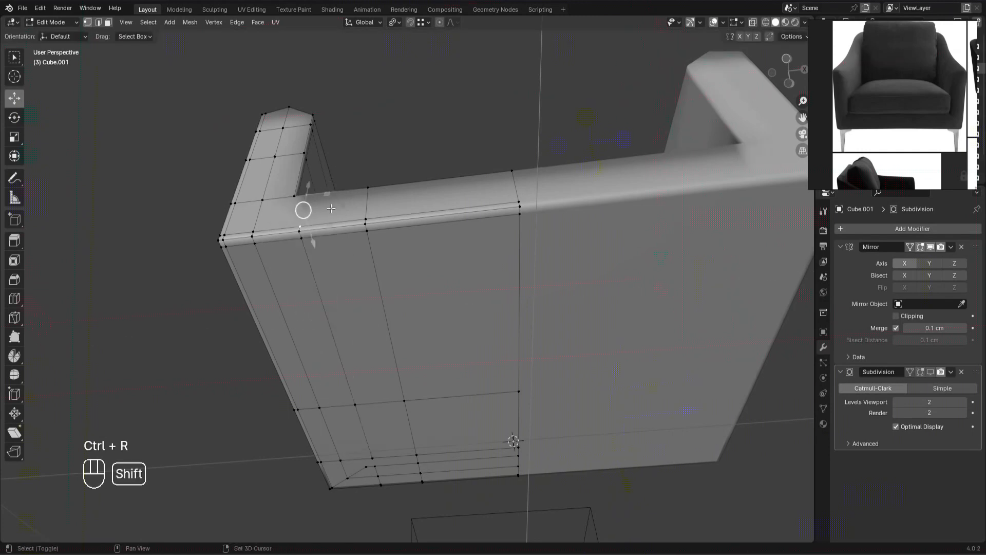
middle_drag(417, 135, 351, 412)
key(j)
scroll(617, 295, down, 5)
middle_drag(617, 296, 367, 278)
Step: Add another underside loop beside the armrest and join its end vertices to the shell's neighbouring edges
ctrl+drag(384, 323, 350, 219)
key(1)
click(347, 220)
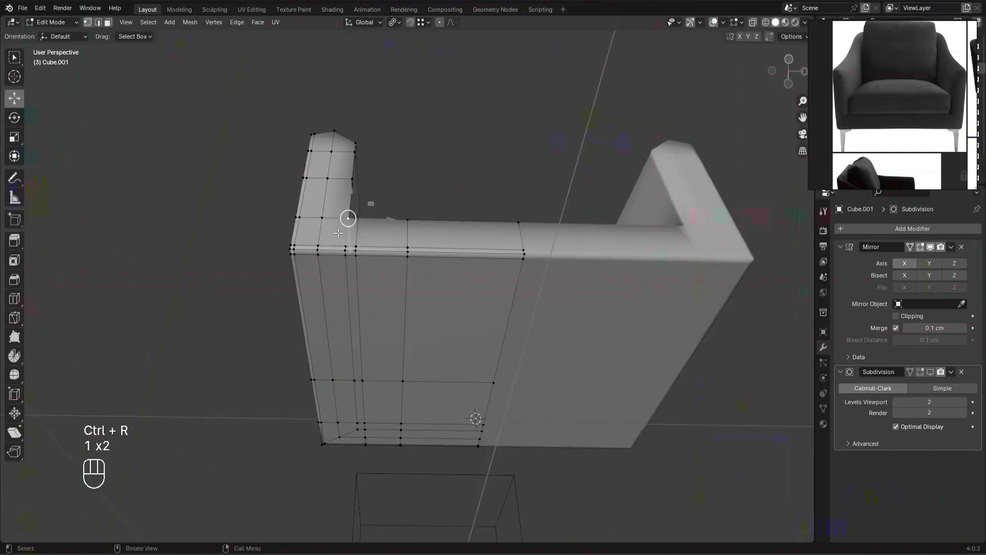
key(j)
alt+drag(479, 203, 475, 128)
scroll(308, 437, up, 3)
click(297, 439)
shift+click(293, 465)
key(j)
Step: Return to Object Mode, turn on the Subdivision modifier's viewport display and save the file 2.blend
scroll(623, 359, down, 6)
alt+drag(623, 359, 470, 382)
scroll(521, 422, up, 3)
scroll(547, 418, down, 4)
key(Tab)
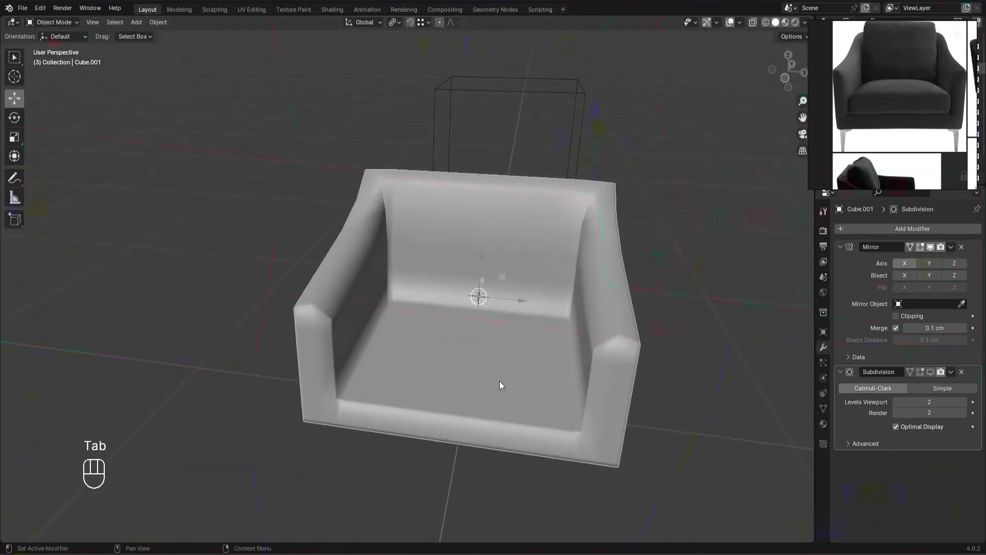
click(930, 373)
alt+drag(516, 367, 704, 454)
alt+middle_drag(704, 454, 702, 452)
click(652, 392)
scroll(668, 406, up, 3)
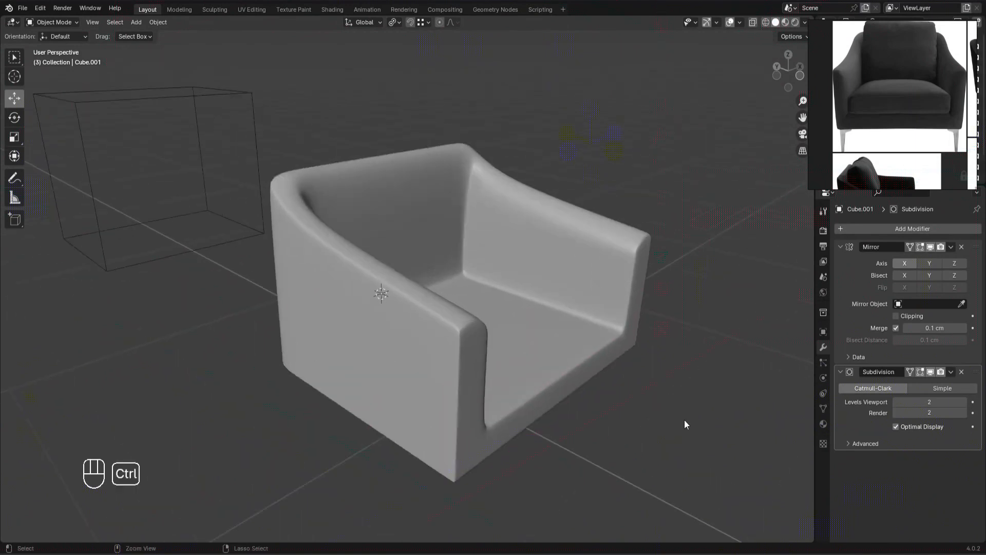
alt+drag(675, 422, 621, 393)
alt+drag(500, 269, 344, 325)
Step: Add a cube mesh for the seat pillow and scale it down in front view with the guide collection shown
key(shift+a)
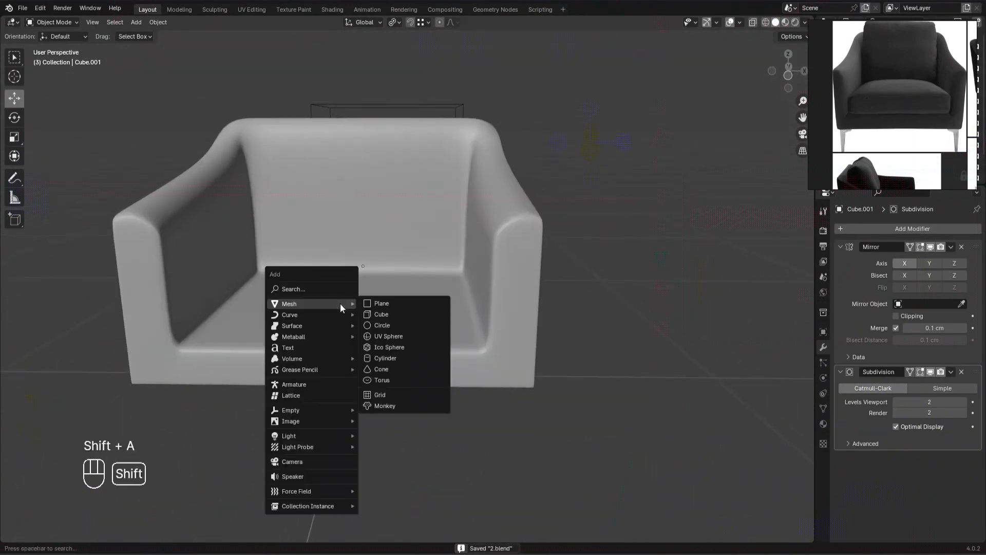
click(391, 312)
scroll(431, 344, down, 4)
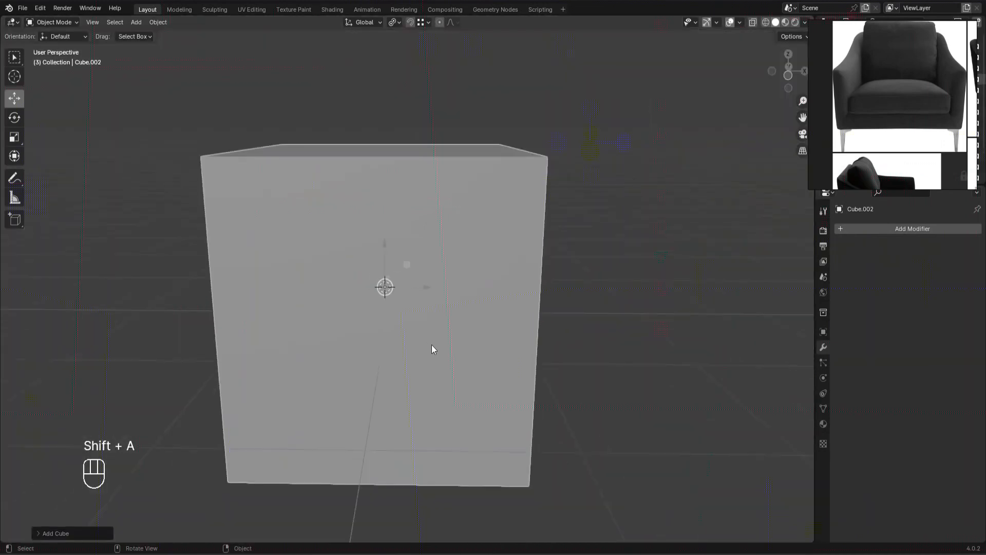
key(KP_1)
key(z)
click(522, 406)
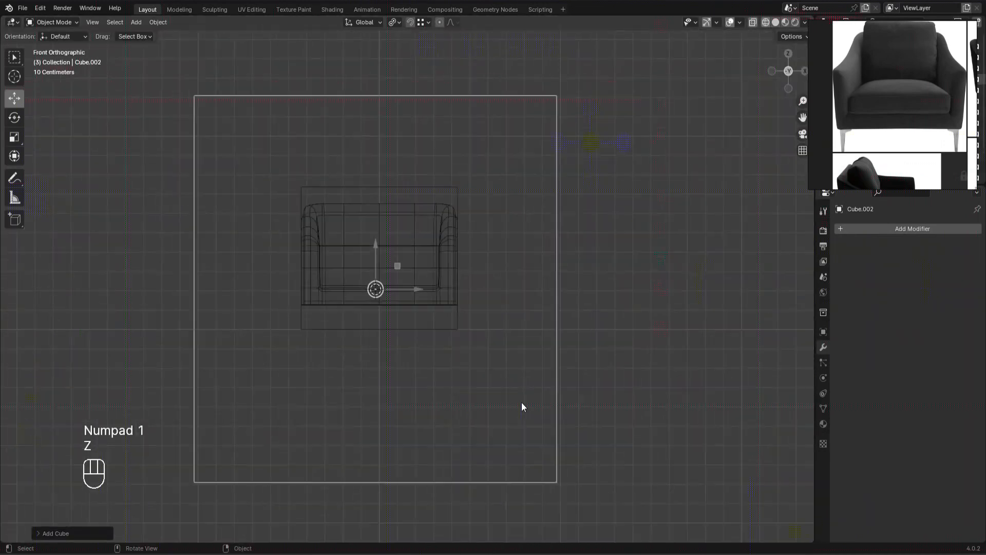
key(shift+2)
scroll(564, 334, up, 4)
key(s)
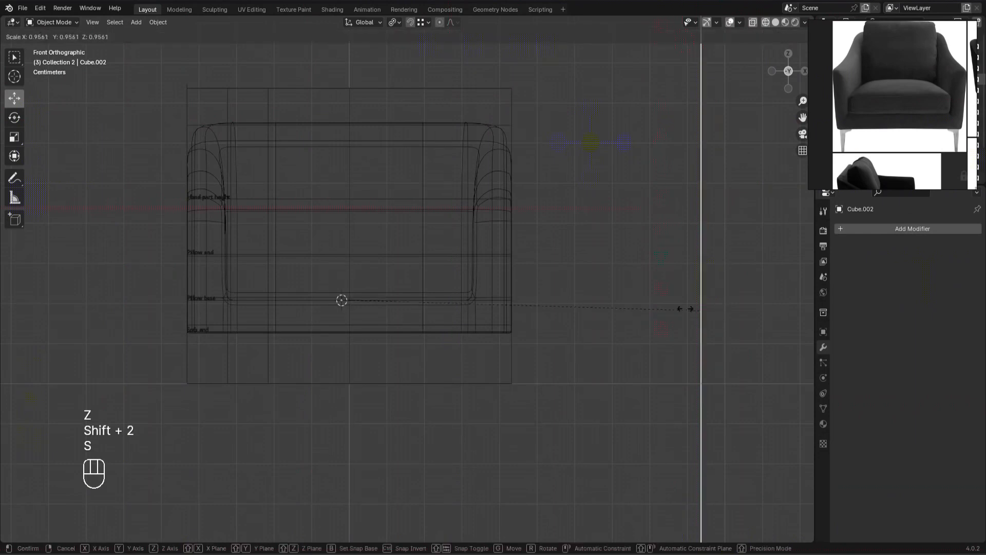
click(375, 273)
key(z)
click(426, 274)
Step: Move the wireframe guide box along Y in front of the sofa and return to the front view
mouse_move(432, 278)
middle_down()
mouse_move(478, 306)
mouse_move(461, 352)
mouse_move(431, 360)
middle_up()
scroll(479, 305, down, 5)
click(343, 132)
drag(411, 199, 241, 205)
key(KP_1)
scroll(498, 317, up, 8)
shift+middle_drag(335, 280, 430, 287)
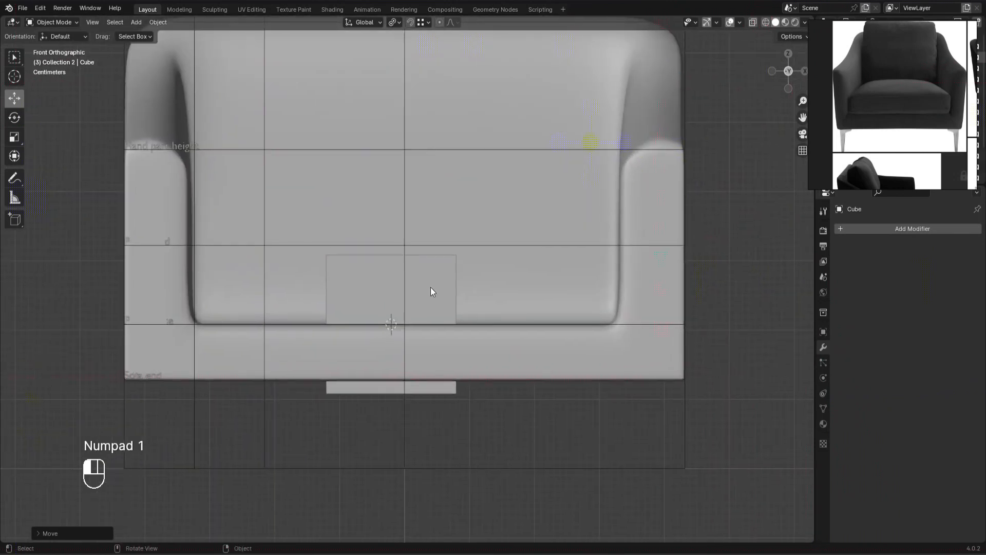
Step: Hide the sofa shell and select the small pillow cube
click(430, 287)
scroll(431, 286, up, 2)
scroll(430, 287, down, 4)
click(580, 337)
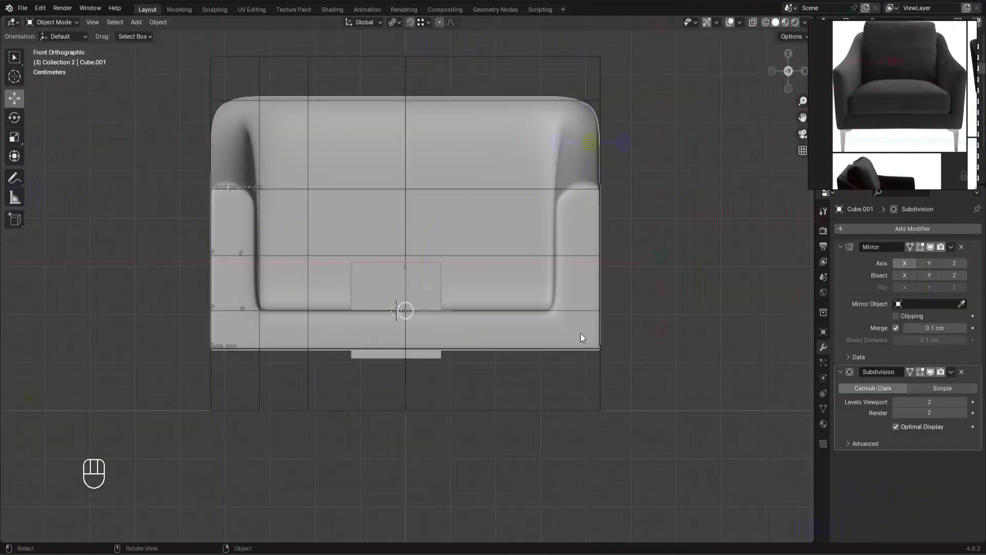
key(h)
click(418, 291)
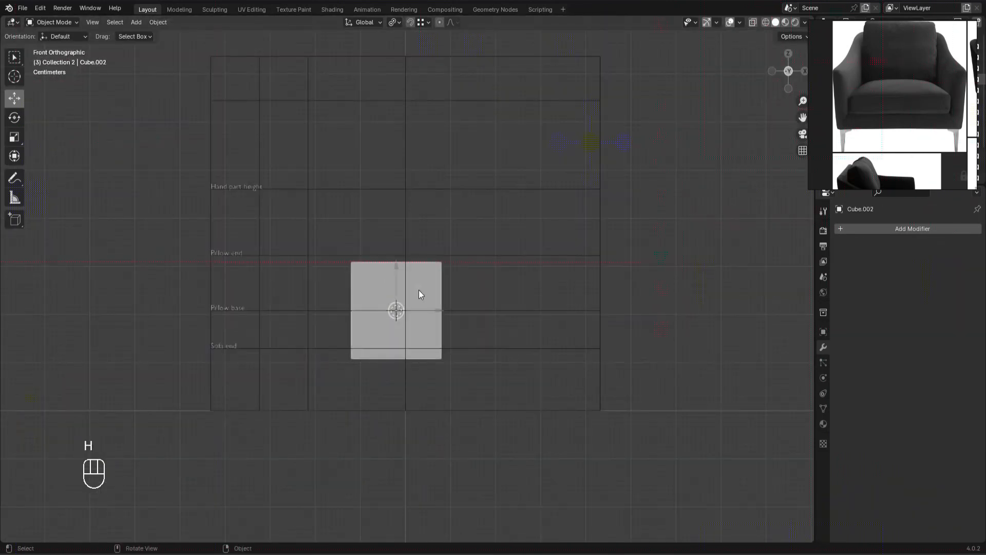
Step: Snap the cube's bottom vertices to the Pillow base guide and its top vertices to the Pillow end guide
key(Tab)
scroll(440, 303, up, 2)
drag(586, 304, 279, 214)
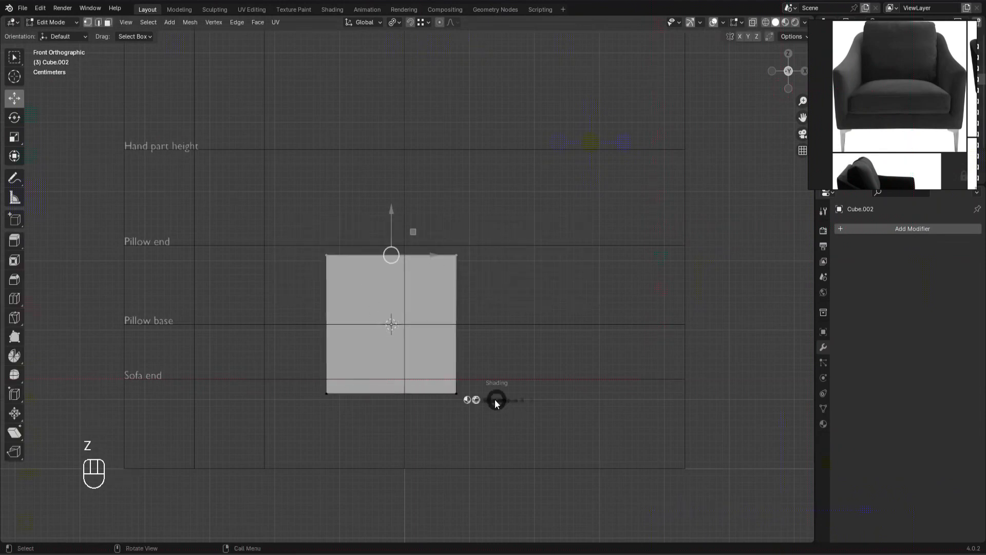
click(413, 400)
drag(224, 354, 590, 487)
ctrl+drag(392, 348, 187, 328)
drag(255, 218, 640, 270)
mouse_move(391, 216)
ctrl+mouse_down()
mouse_move(213, 249)
mouse_move(194, 242)
ctrl+mouse_up()
key(z)
key(z)
key(Tab)
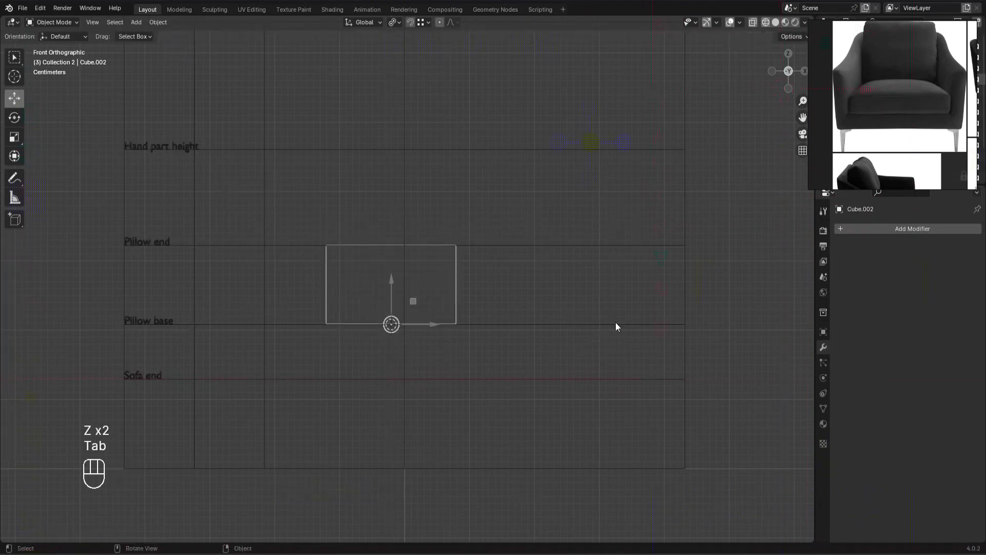
Step: Unhide the sofa shell and the other hidden objects, and return to solid shading
key(alt+h)
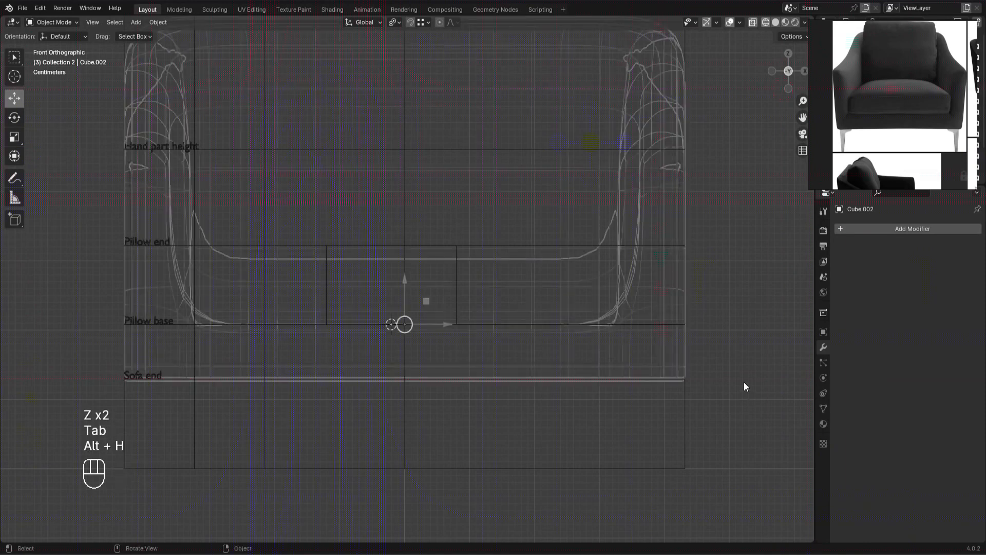
key(z)
click(421, 249)
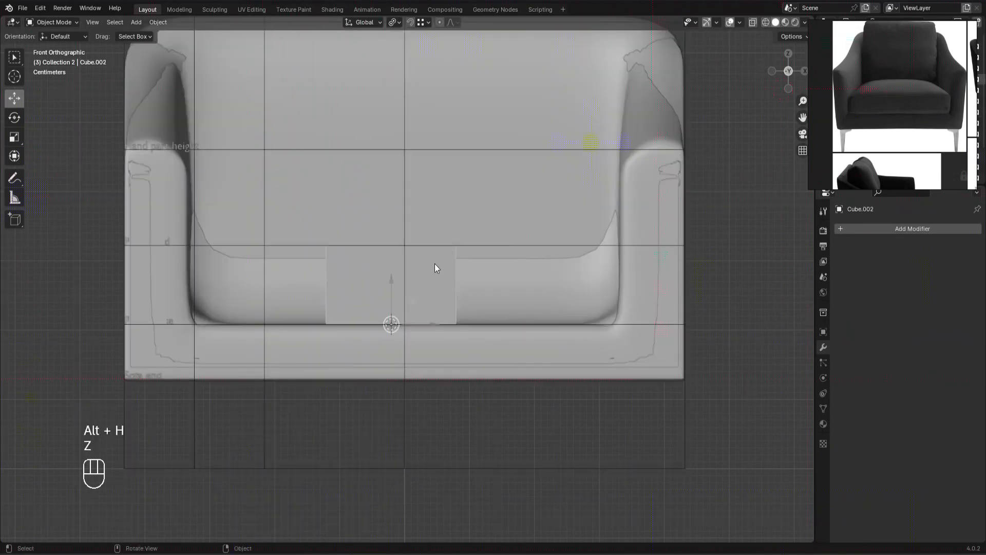
Step: Extend the pillow cube sideways to the left armrest's inner face and forward towards the sofa's front
key(Tab)
key(z)
click(334, 374)
drag(295, 365, 362, 207)
key(z)
click(406, 206)
alt+drag(386, 290, 277, 289)
scroll(363, 291, down, 3)
middle_drag(277, 289, 319, 284)
drag(336, 286, 266, 323)
key(Tab)
Step: Isolate the collection that holds the sofa shell and pillow, hiding the guide boxes
scroll(589, 310, down, 3)
key(1)
scroll(589, 310, up, 1)
key(2)
key(1)
key(2)
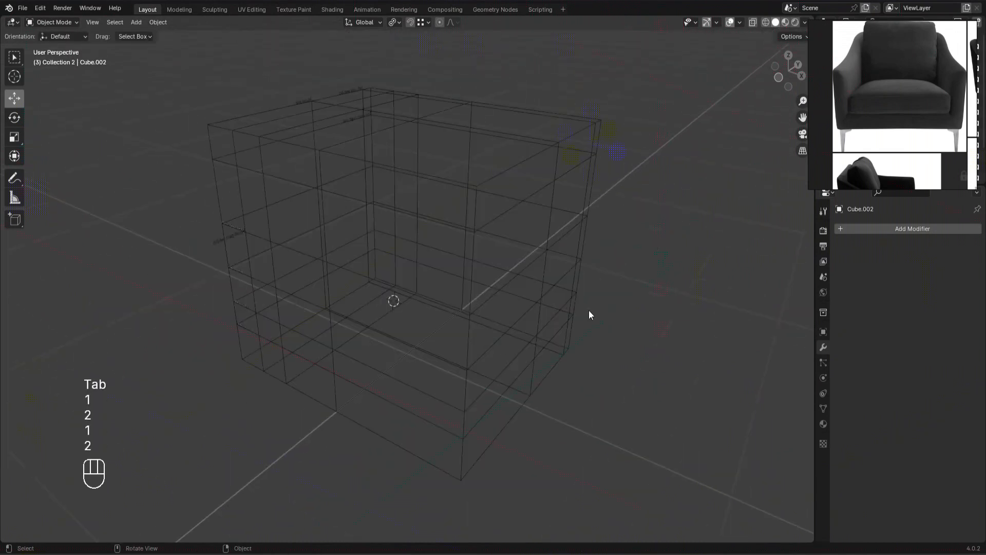
key(1)
Step: Delete the duplicate sofa shell that overlaps the original, keeping a single visible shell
click(513, 232)
key(Delete)
key(ctrl+z)
middle_drag(514, 270, 556, 254)
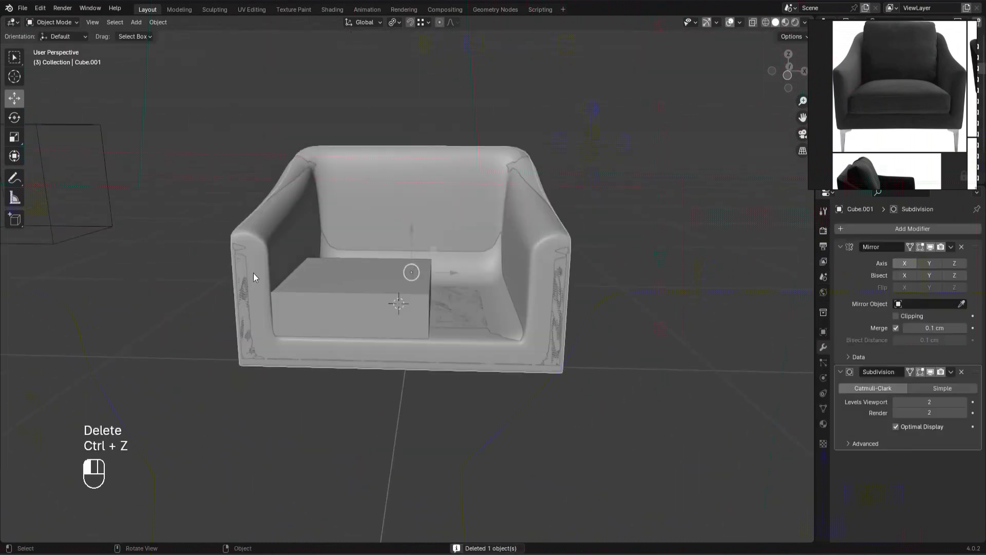
key(shift+h)
middle_drag(435, 298, 491, 306)
key(ctrl+z)
key(h)
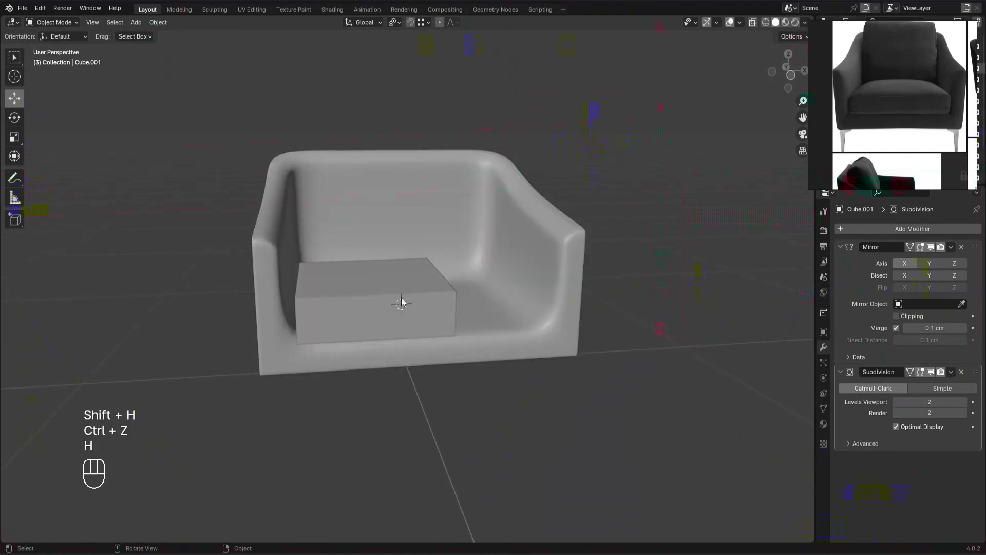
key(Delete)
key(alt+h)
Step: Show the guides and snap the pillow cube's right-side vertices to the sofa's centre guide line
key(shift+2)
key(Tab)
key(1)
click(462, 358)
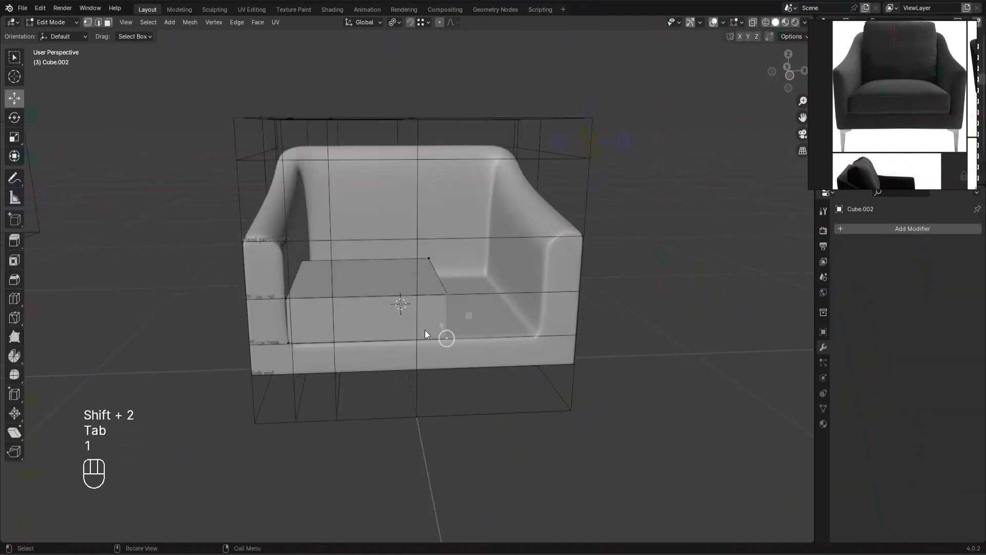
key(z)
key(z)
click(478, 318)
drag(466, 296, 414, 430)
Step: Delete the pillow cube's face on the sofa's centre plane
alt+middle_drag(468, 422, 429, 415)
key(3)
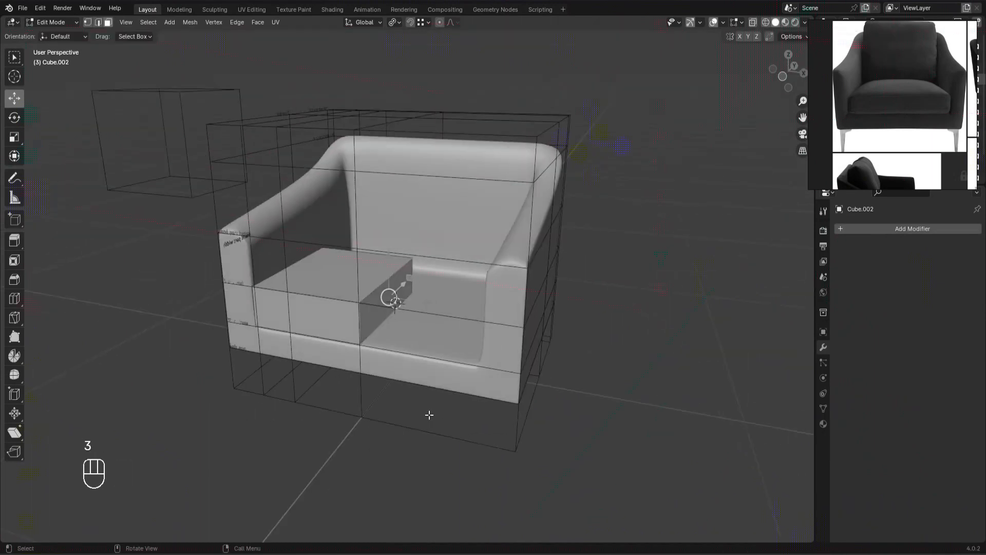
key(Delete)
click(516, 235)
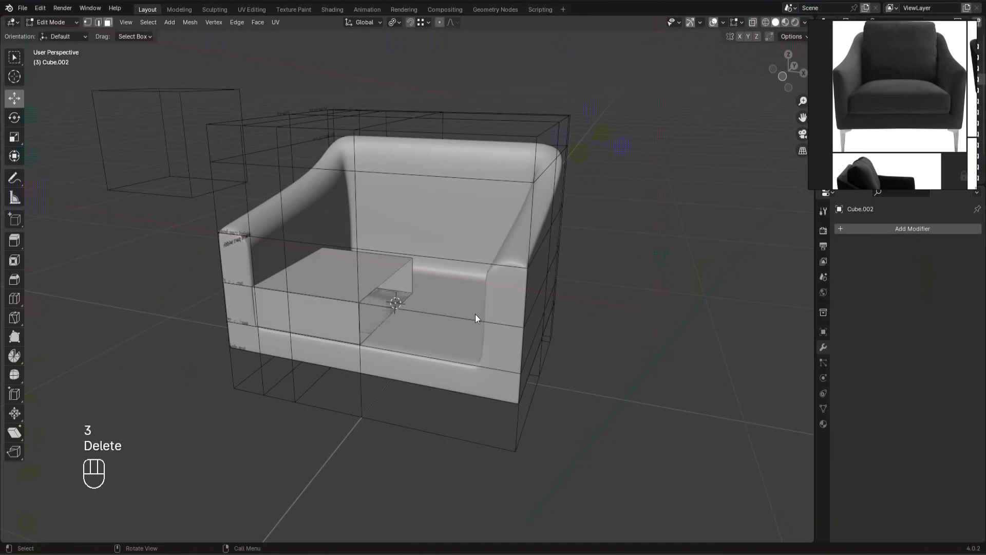
Step: Snap the 3D cursor to the pillow's top edge on the centre plane
key(Tab)
scroll(426, 301, up, 3)
key(Tab)
key(2)
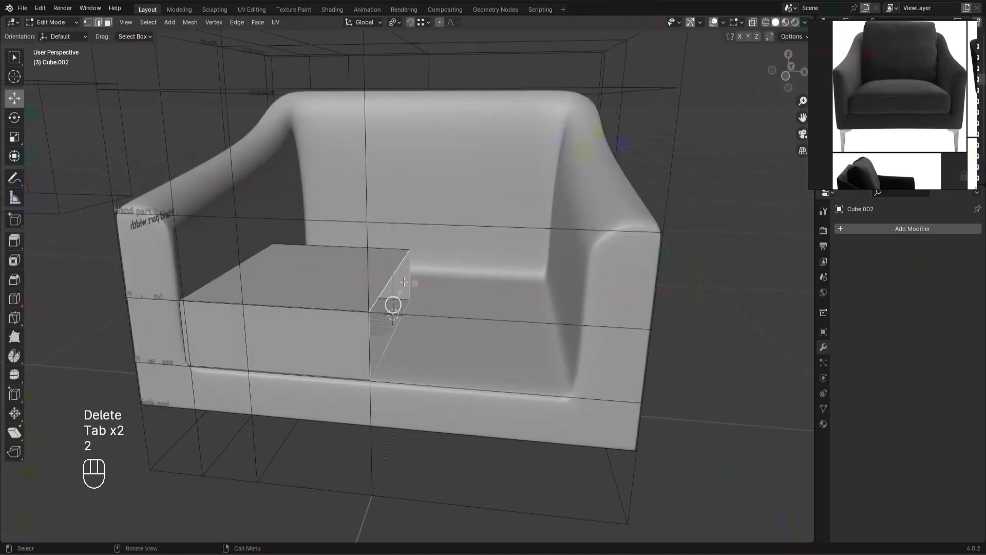
key(shift+s)
right_click(450, 306)
key(Tab)
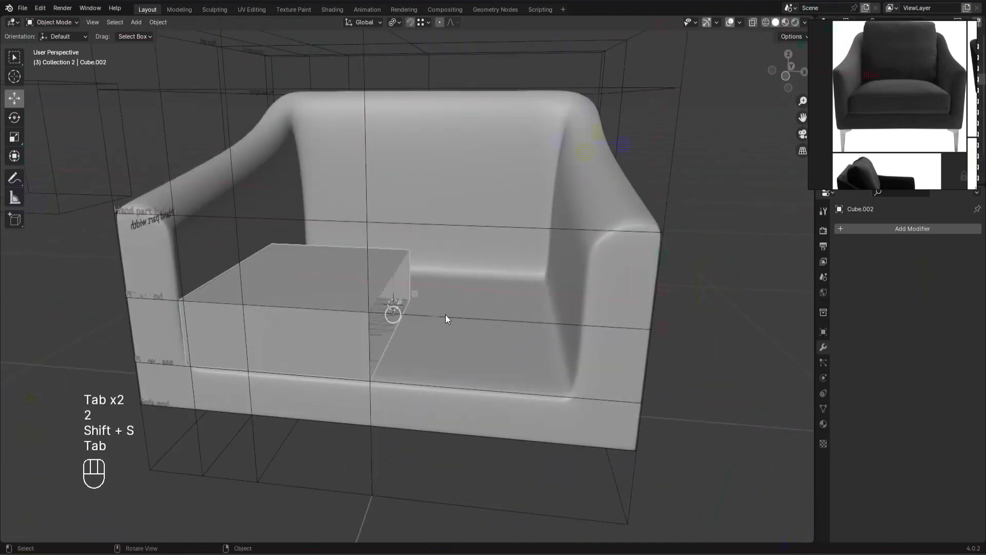
right_click(434, 310)
mouse_move(434, 354)
Step: Snap the 3D cursor to the guide box's bottom front centre vertex
scroll(395, 428, down, 4)
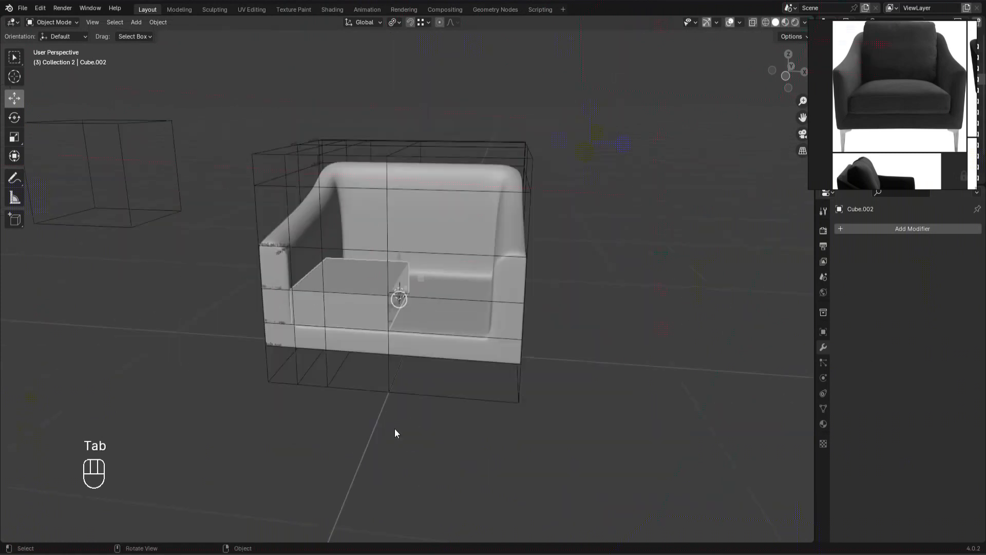
middle_drag(395, 429, 411, 426)
click(421, 391)
key(Tab)
key(shift+s)
key(Tab)
Step: Set the pillow's origin to the 3D cursor
scroll(375, 354, up, 1)
click(362, 329)
right_click(367, 321)
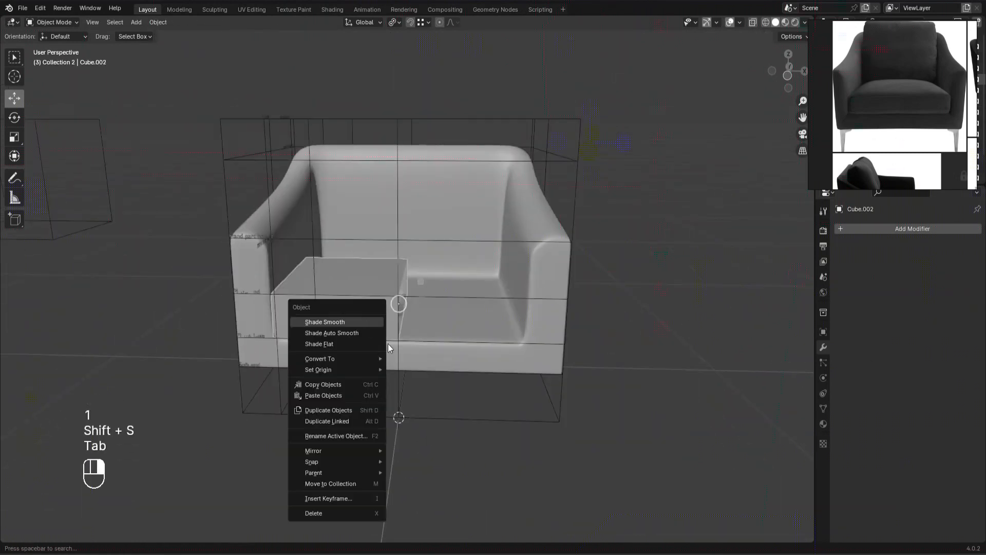
mouse_move(344, 369)
click(430, 394)
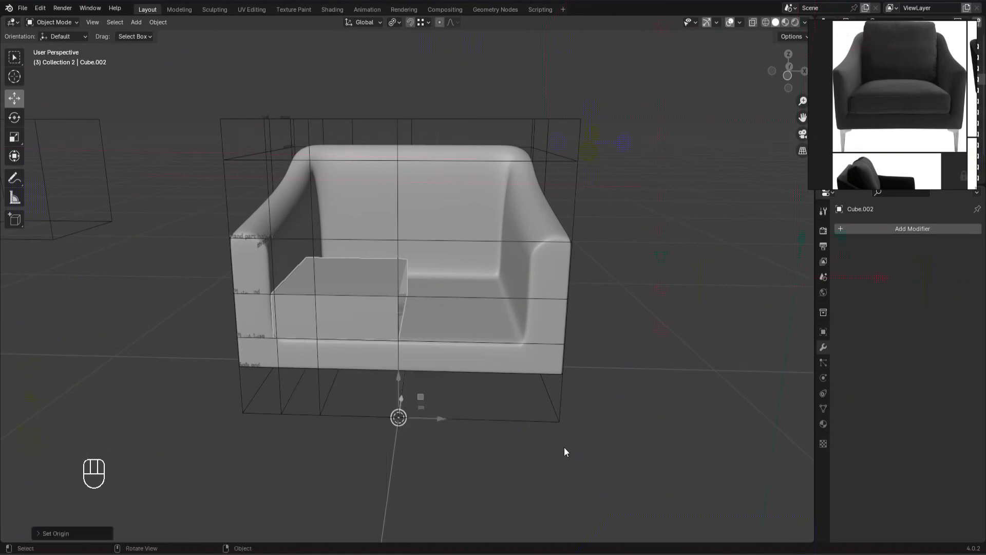
Step: Add a Mirror modifier across the X axis to the half pillow
click(894, 229)
click(833, 231)
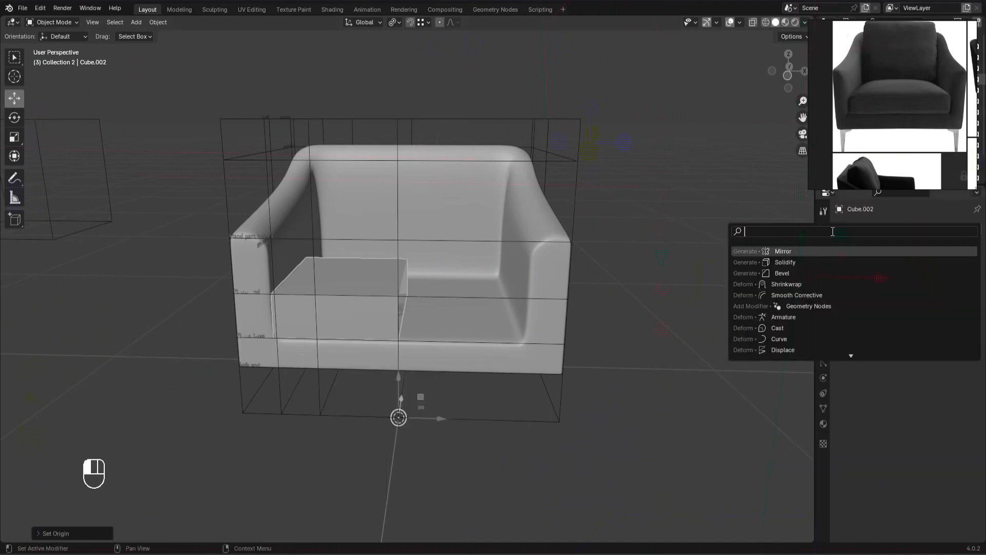
click(783, 251)
mouse_move(612, 456)
middle_down()
mouse_move(643, 450)
mouse_move(568, 363)
mouse_move(515, 378)
middle_up()
Step: Move the pillow's rear vertices back along Y against the backrest and save the file
key(Tab)
alt+middle_drag(634, 379, 611, 374)
key(1)
mouse_move(549, 355)
alt+middle_down()
mouse_move(497, 350)
mouse_move(485, 360)
alt+middle_up()
key(z)
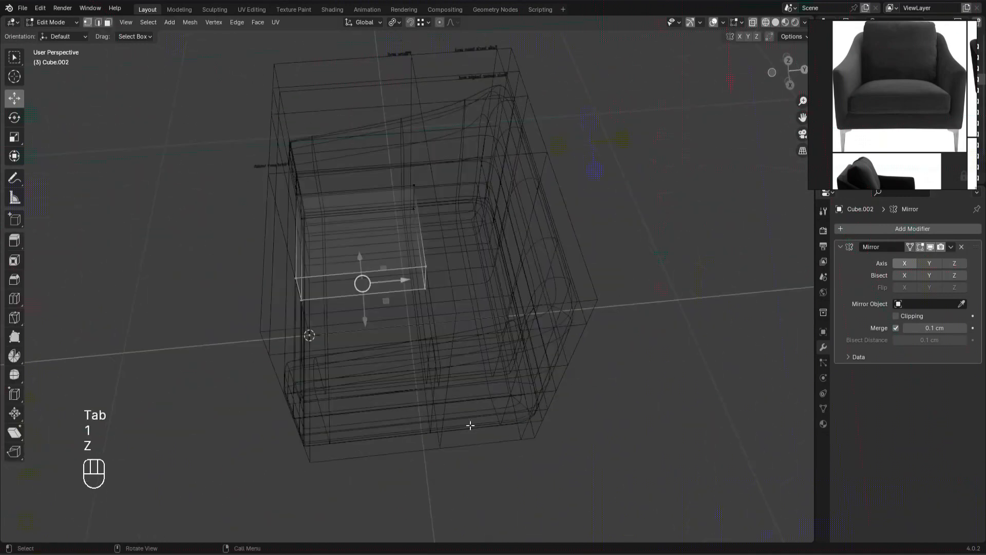
key(z)
alt+middle_drag(484, 113, 507, 105)
scroll(465, 198, up, 1)
mouse_move(438, 219)
mouse_down()
mouse_move(487, 200)
mouse_move(501, 227)
mouse_up()
key(Tab)
alt+middle_drag(501, 226, 556, 223)
key(ctrl+s)
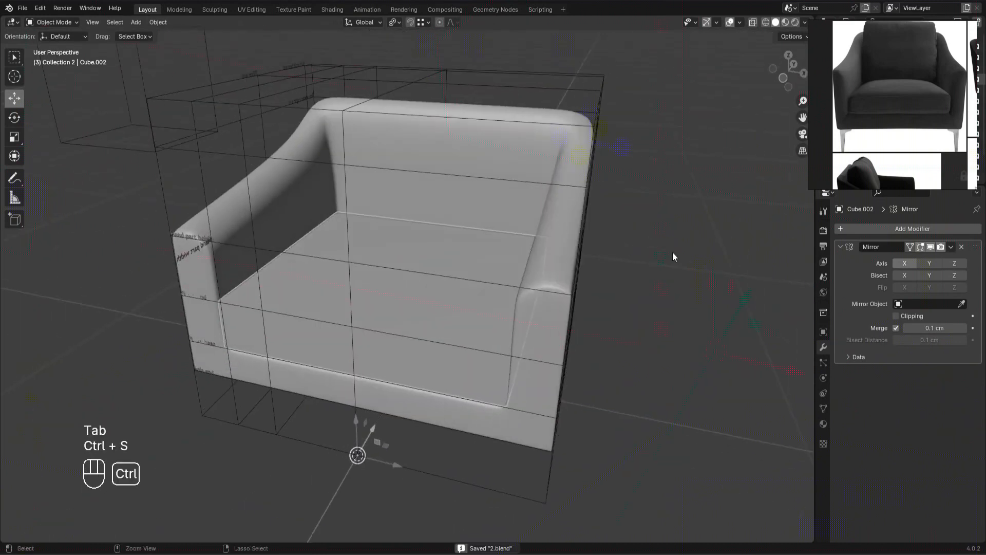
Step: Give the pillow a level 2 Subdivision modifier with smooth shading and hide the guides
key(ctrl+2)
alt+middle_drag(667, 253, 391, 345)
right_click(456, 303)
click(445, 254)
key(1)
Step: Add two loop cuts across the pillow, one slid close to its front edge and one to its back edge
scroll(477, 290, down, 2)
key(Tab)
click(371, 321)
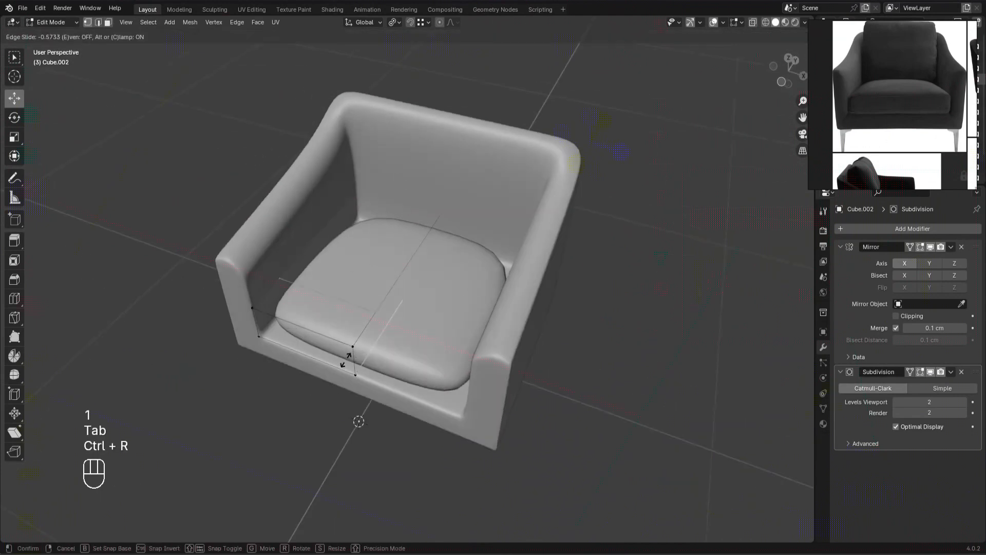
click(336, 392)
key(ctrl+r)
click(405, 271)
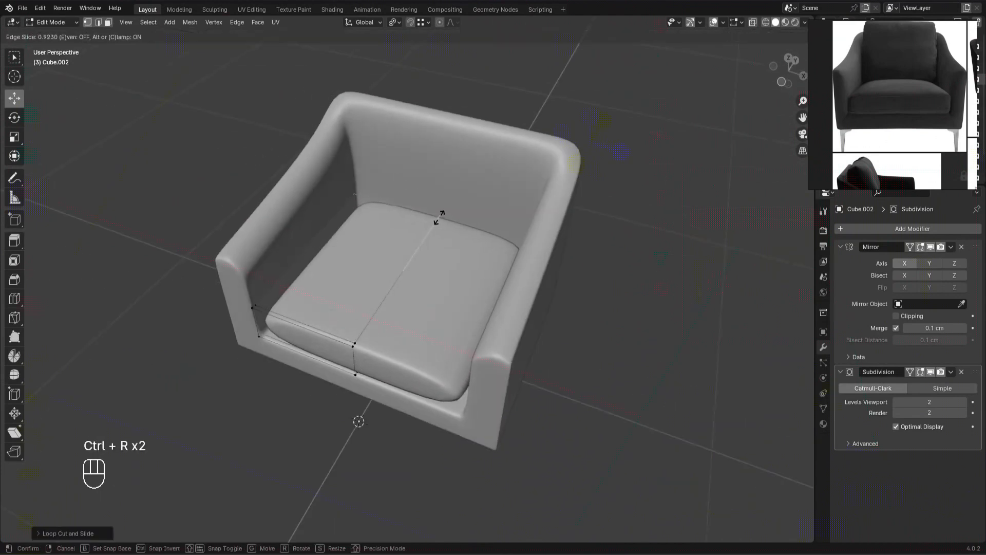
click(446, 214)
Step: Add a loop cut along the pillow's depth, slid close to its outer side edge
alt+drag(414, 200, 445, 180)
key(ctrl+r)
click(317, 327)
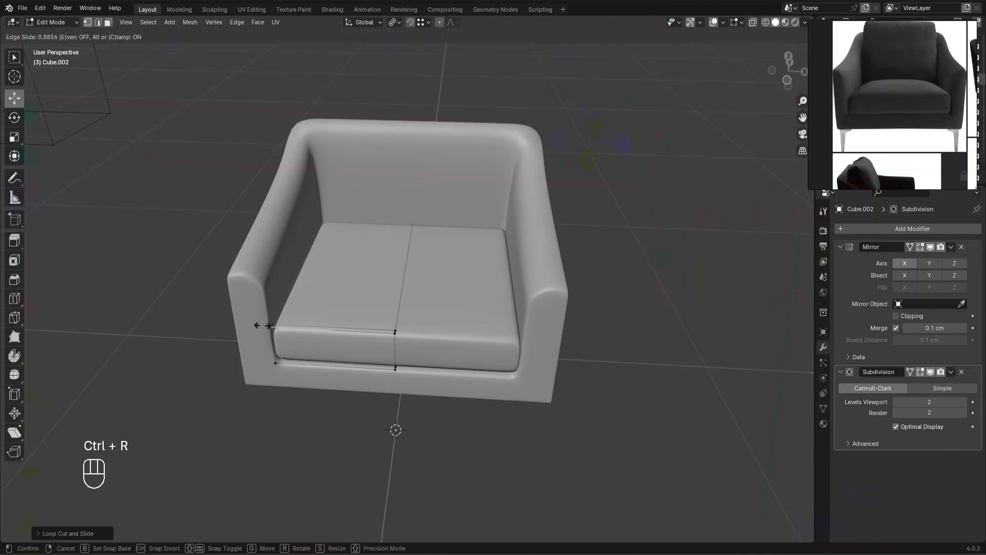
click(263, 325)
alt+drag(668, 457, 697, 430)
key(Tab)
click(606, 375)
Step: Raise the pillow's large top face slightly to give the cushion a puffed top, as in the reference photo
scroll(871, 79, up, 3)
click(393, 290)
key(Tab)
scroll(389, 293, up, 2)
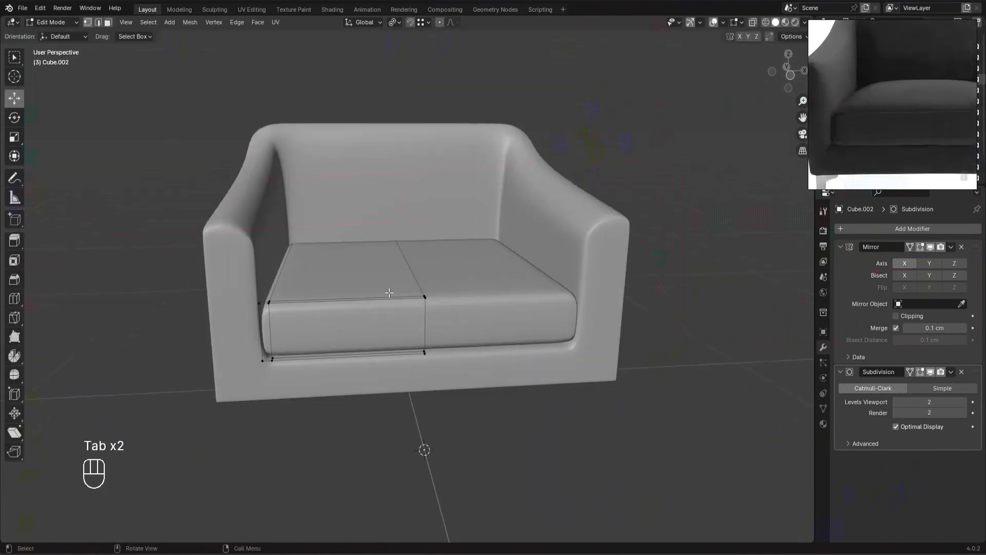
key(3)
click(354, 268)
drag(346, 224, 347, 202)
key(Tab)
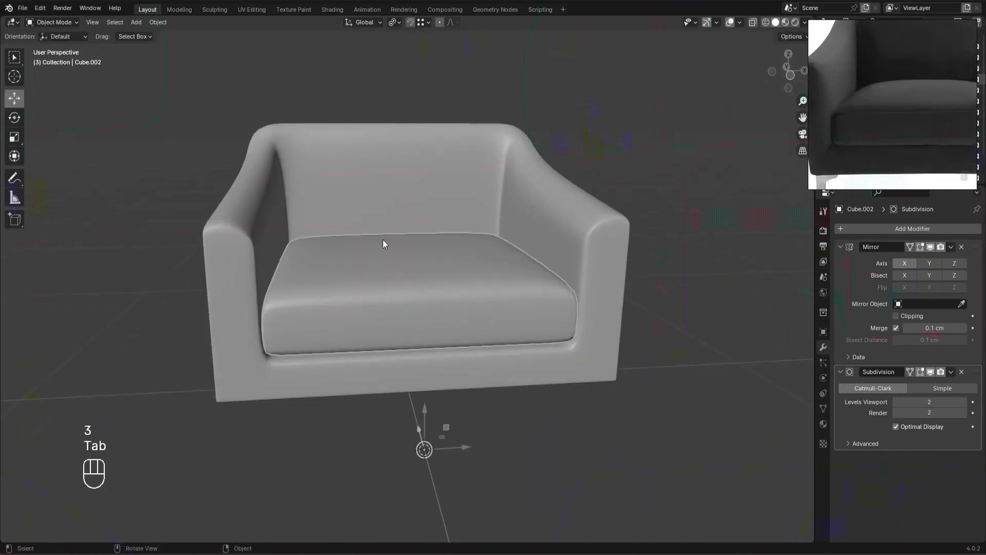
Step: Inspect the puffed seat pillow and sofa shell from several angles and distances
scroll(628, 310, down, 3)
mouse_move(576, 319)
alt+mouse_down()
mouse_move(584, 334)
mouse_move(571, 328)
alt+mouse_up()
click(569, 329)
scroll(456, 282, up, 3)
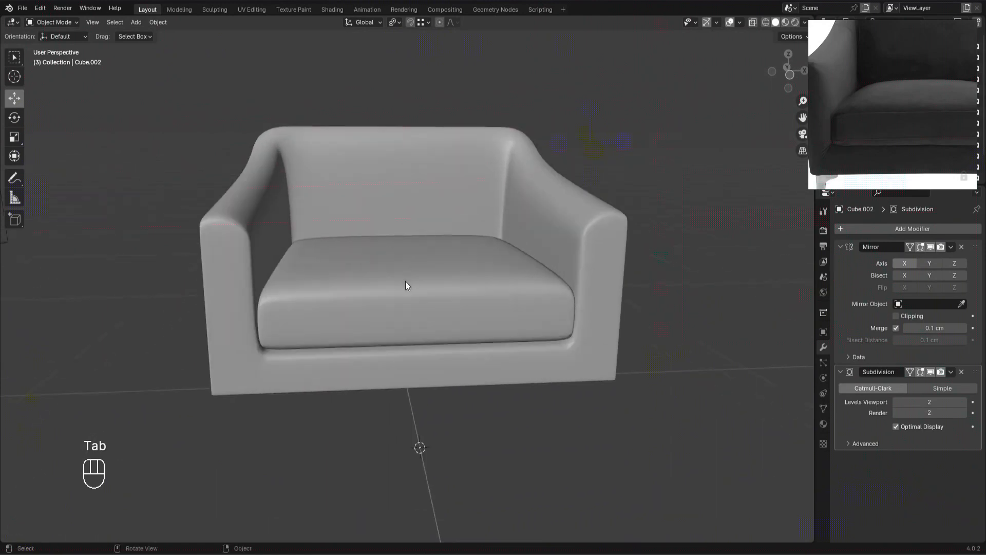
scroll(405, 281, down, 2)
alt+drag(588, 390, 599, 402)
alt+middle_drag(599, 402, 614, 368)
scroll(850, 117, down, 5)
scroll(890, 119, up, 1)
scroll(889, 119, up, 1)
scroll(623, 366, down, 1)
scroll(912, 93, down, 1)
scroll(488, 351, up, 1)
alt+drag(575, 379, 618, 388)
Step: Examine the leg's shape and its placement under the sofa corner in the reference photos
middle_drag(956, 96, 899, 112)
scroll(888, 94, up, 3)
drag(901, 108, 879, 109)
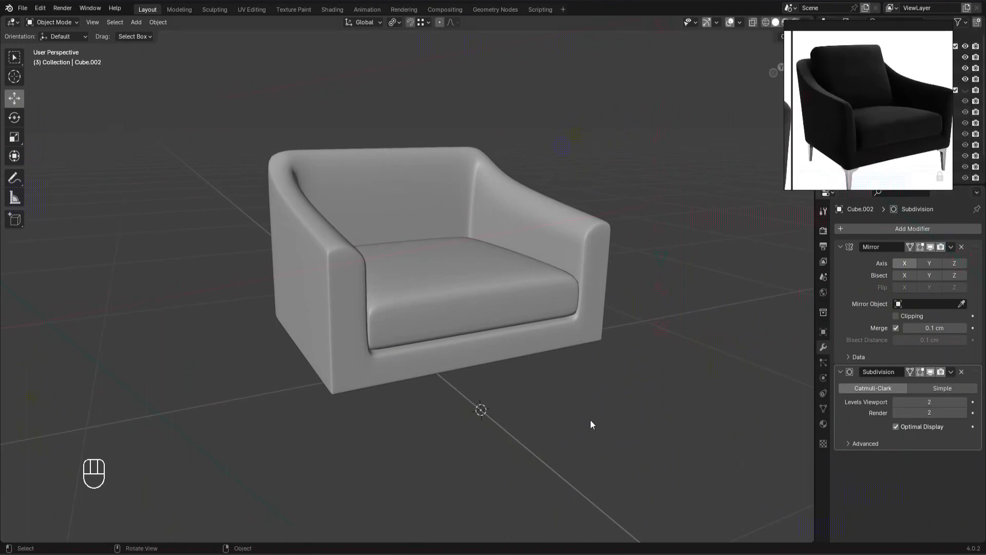
scroll(868, 134, up, 4)
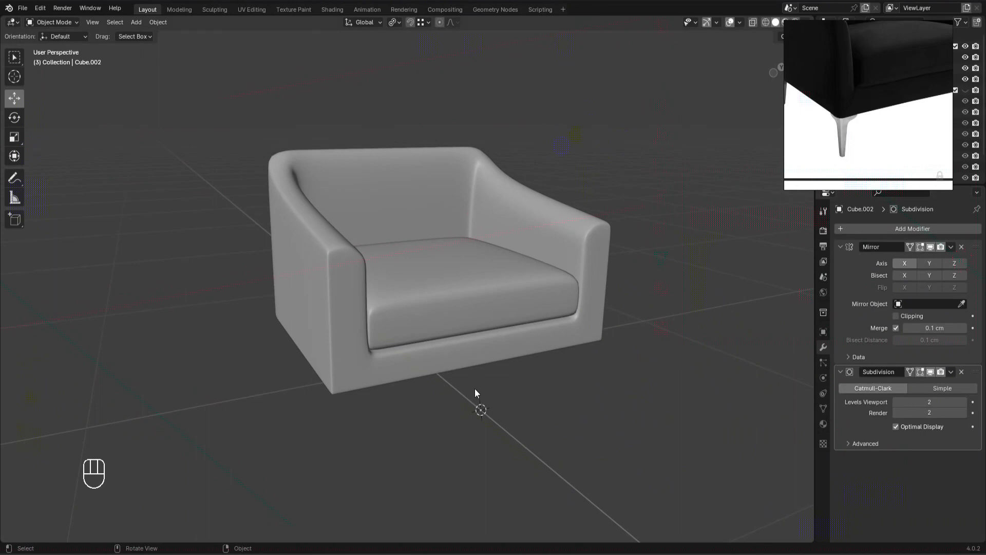
scroll(845, 132, up, 2)
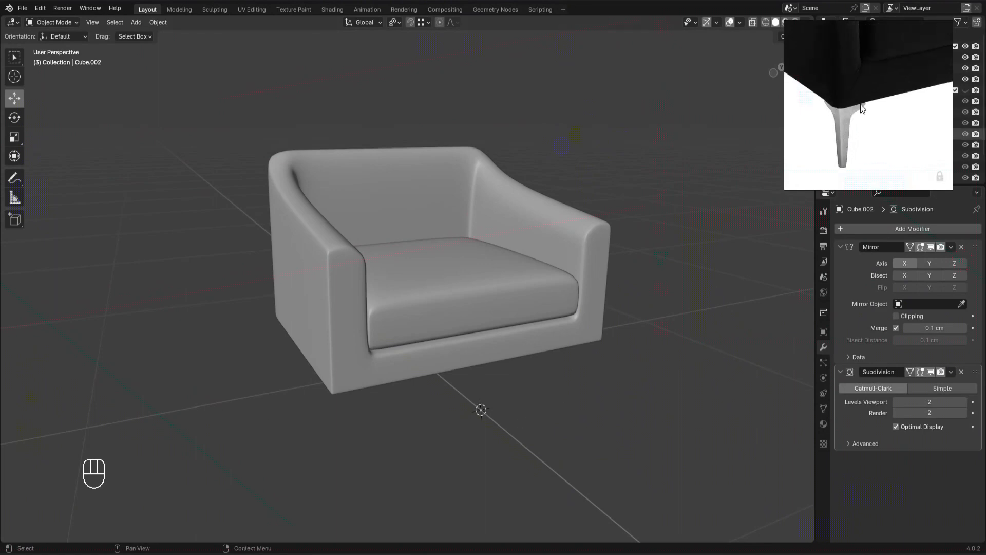
shift+middle_drag(466, 317, 488, 259)
scroll(409, 379, up, 1)
click(362, 323)
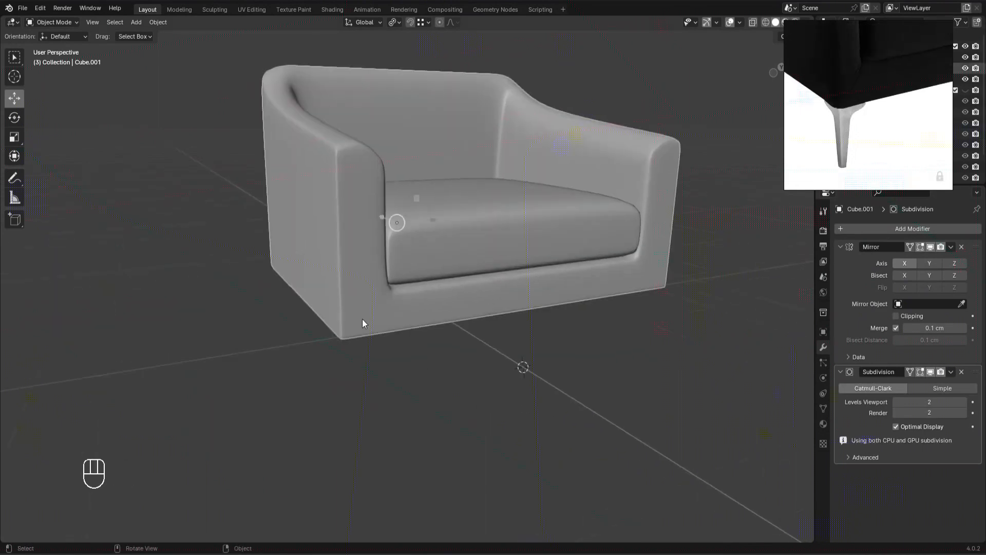
scroll(881, 153, down, 5)
middle_drag(882, 154, 920, 135)
scroll(861, 126, up, 3)
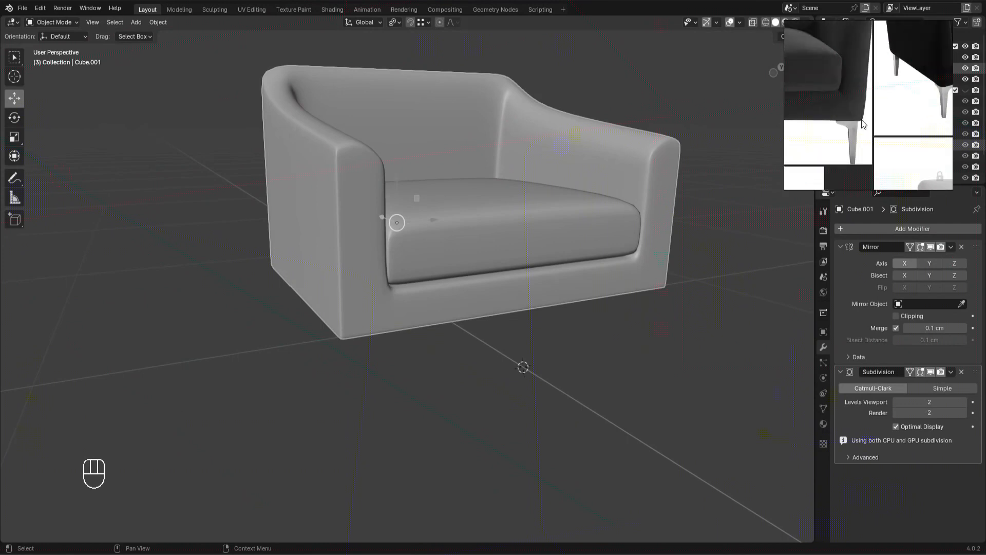
middle_drag(534, 329, 493, 347)
Step: In front view, show the guides and snap the 3D cursor to the guide box's bottom left corner vertex
key(KP_1)
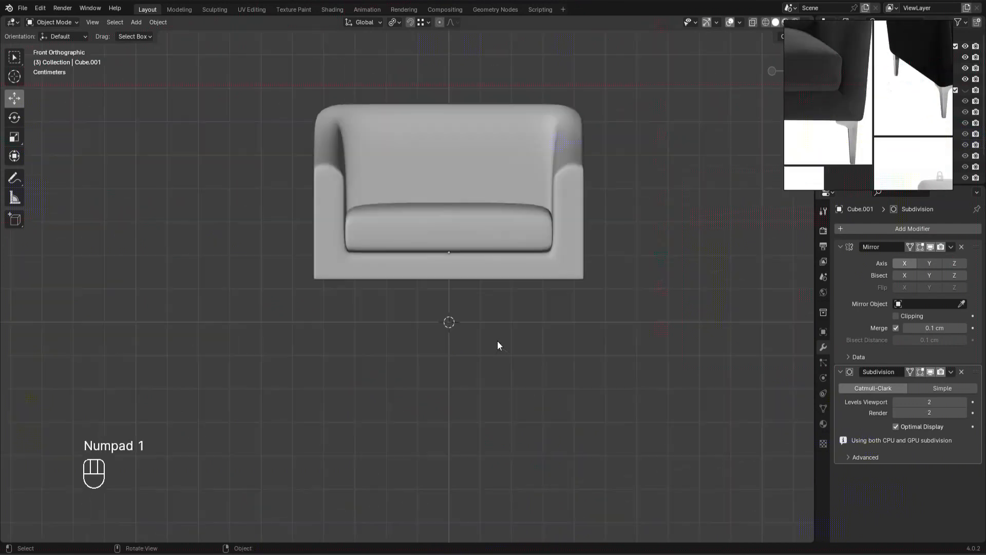
scroll(500, 340, up, 3)
click(286, 354)
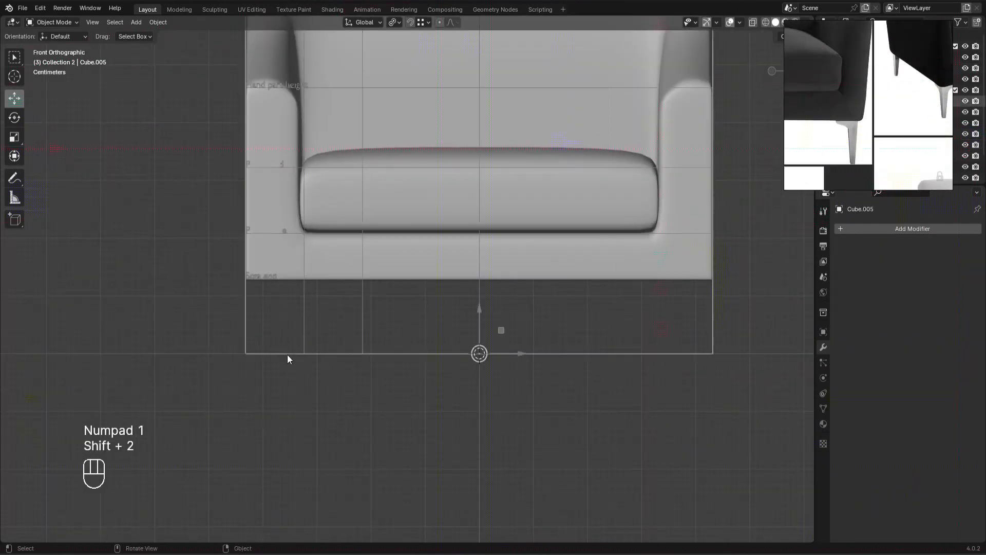
key(Tab)
key(1)
key(shift+s)
key(Tab)
Step: Add a cube at the 3D cursor for the leg and scale it down to a small block
key(shift+a)
mouse_move(310, 268)
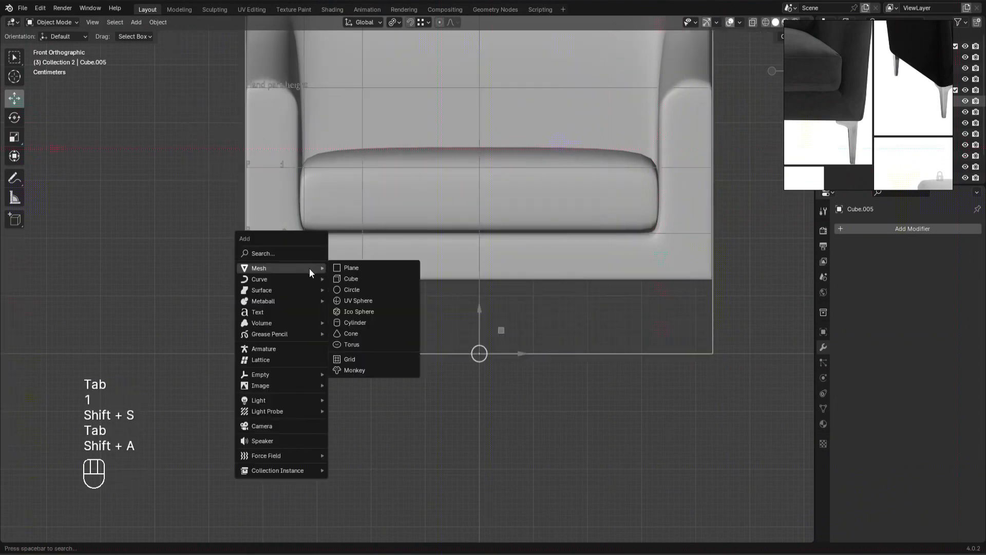
click(363, 278)
key(s)
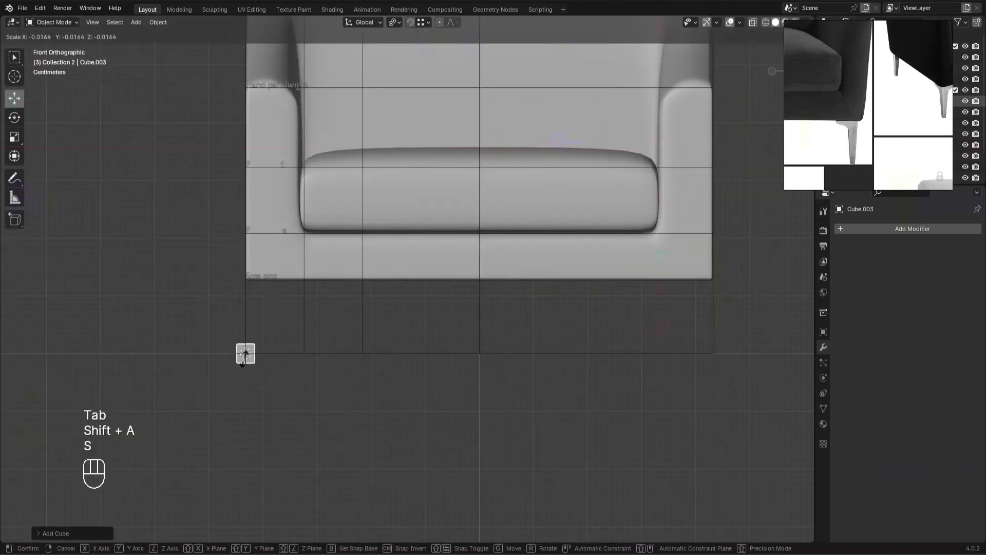
click(287, 357)
Step: Isolate the leg cube with the guide boxes and align its bottom and left side to the guide's corner
shift+click(307, 355)
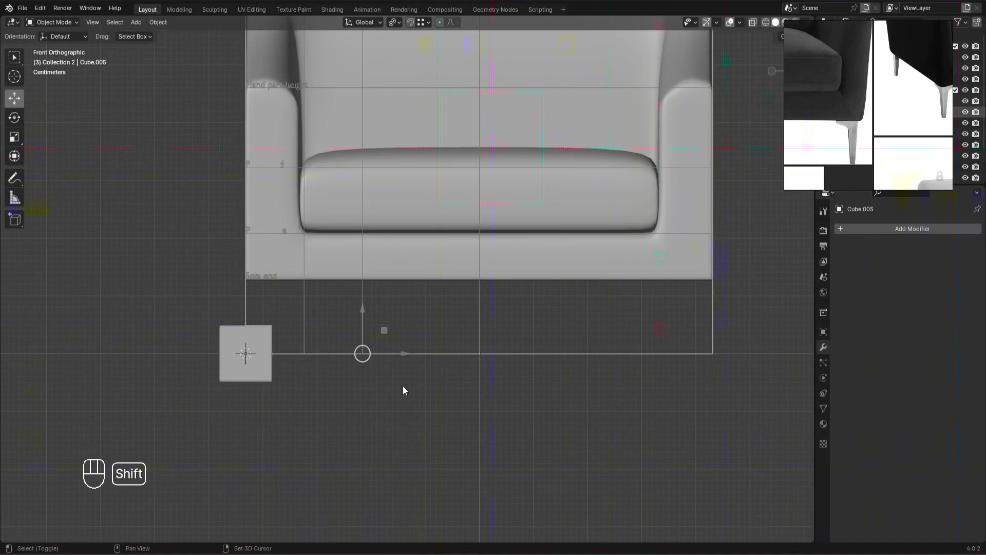
key(KP_Divide)
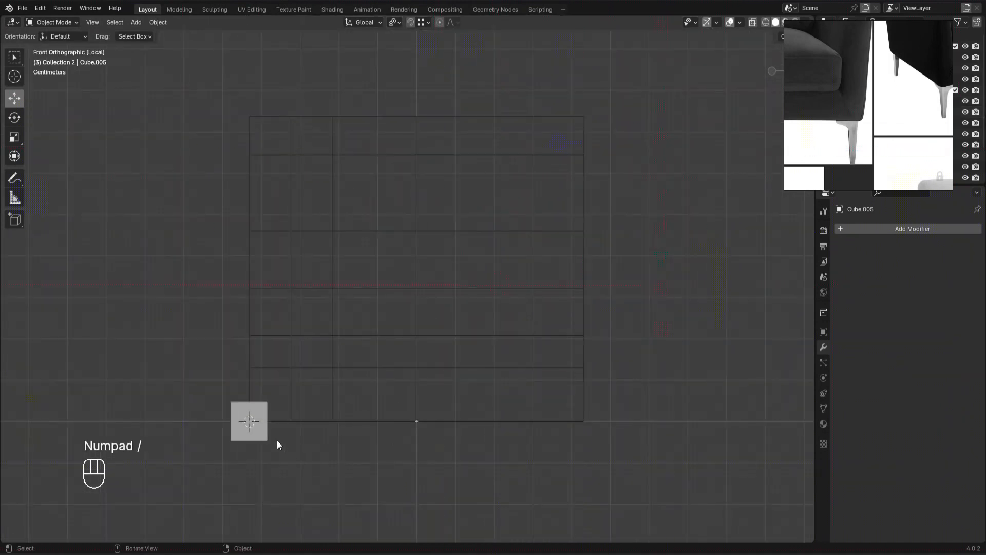
click(269, 440)
shift+middle_drag(272, 437, 354, 317)
scroll(421, 291, up, 3)
drag(275, 266, 355, 315)
key(Tab)
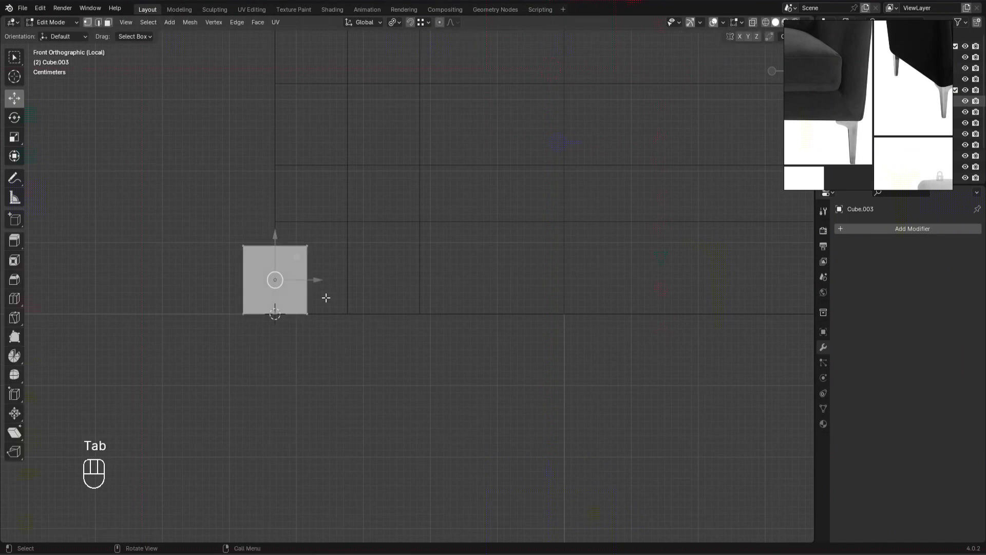
key(Tab)
ctrl+drag(315, 278, 274, 311)
Step: Raise the leg cube's top vertices to the Sofa end guide line
key(Tab)
key(z)
drag(409, 254, 179, 197)
key(z)
ctrl+drag(308, 202, 322, 221)
key(ctrl+z)
key(Tab)
middle_drag(388, 360, 488, 448)
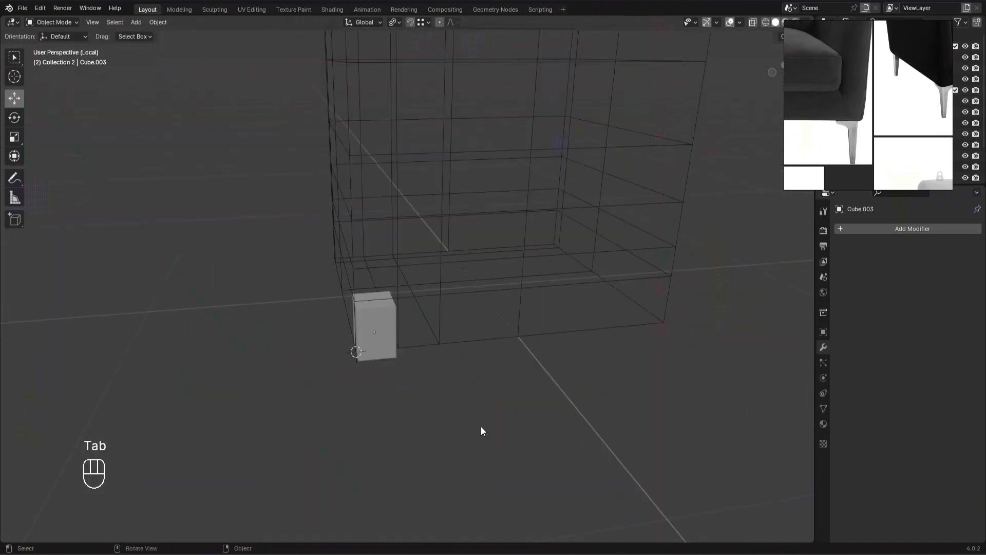
Step: Leave the isolated view and open the leg cube for editing beneath the sofa's front corner
key(KP_Divide)
middle_drag(326, 226, 448, 378)
drag(411, 365, 481, 441)
key(Tab)
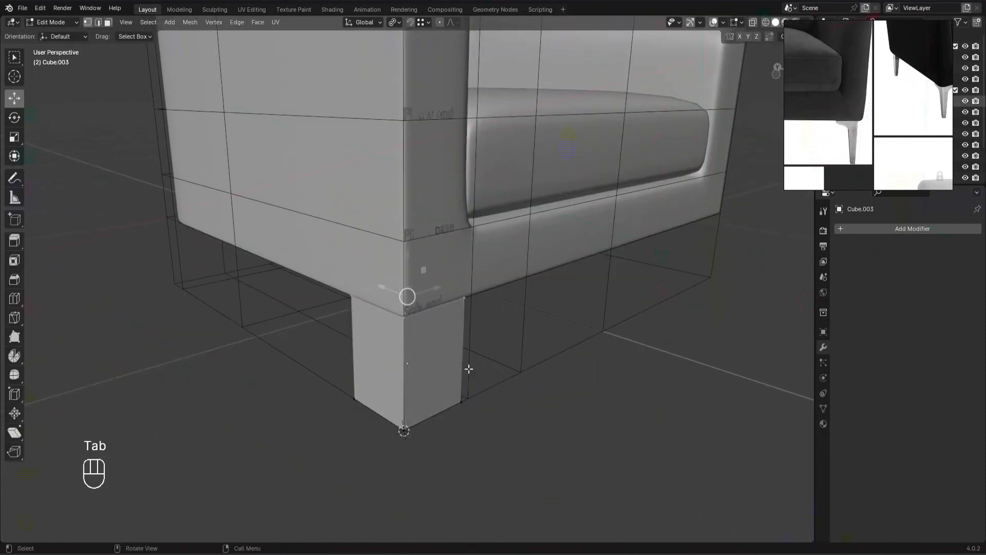
middle_drag(469, 369, 439, 365)
scroll(929, 90, down, 1)
mouse_move(400, 328)
middle_down()
mouse_move(356, 328)
mouse_move(410, 321)
middle_up()
scroll(867, 115, up, 2)
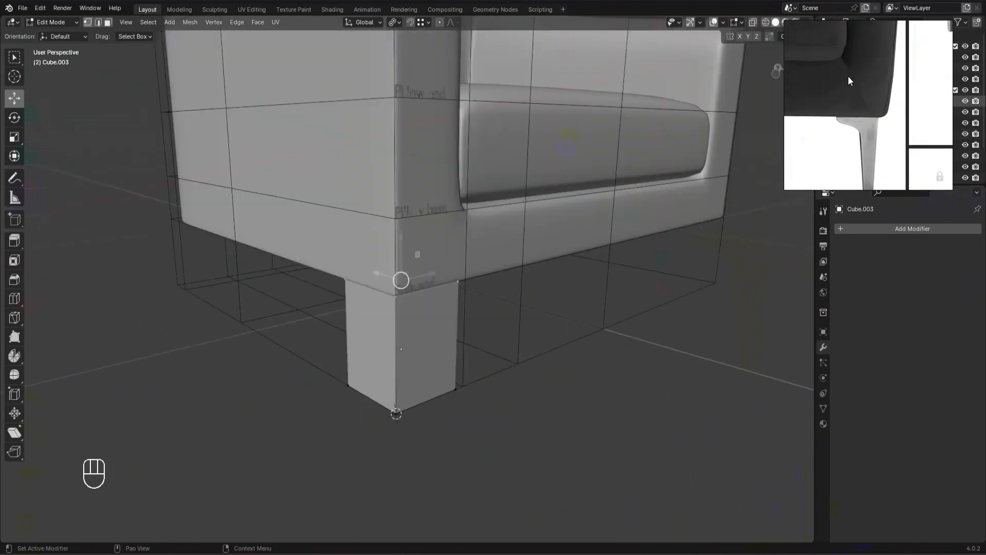
alt+middle_click(459, 305)
click(379, 401)
key(Tab)
key(Tab)
key(ctrl+r)
click(304, 404)
right_click(304, 403)
key(Tab)
key(Tab)
alt+drag(326, 360, 284, 336)
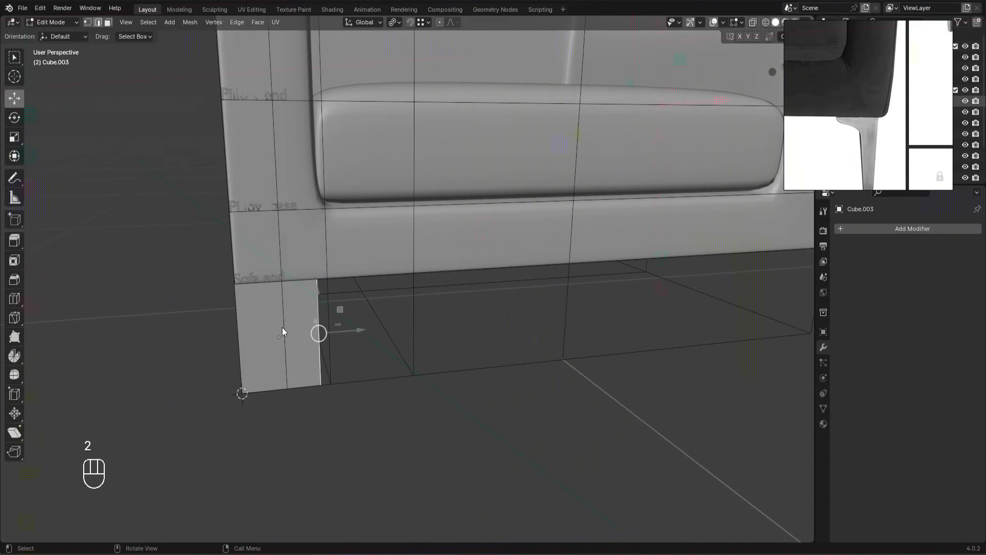
key(Tab)
click(284, 227)
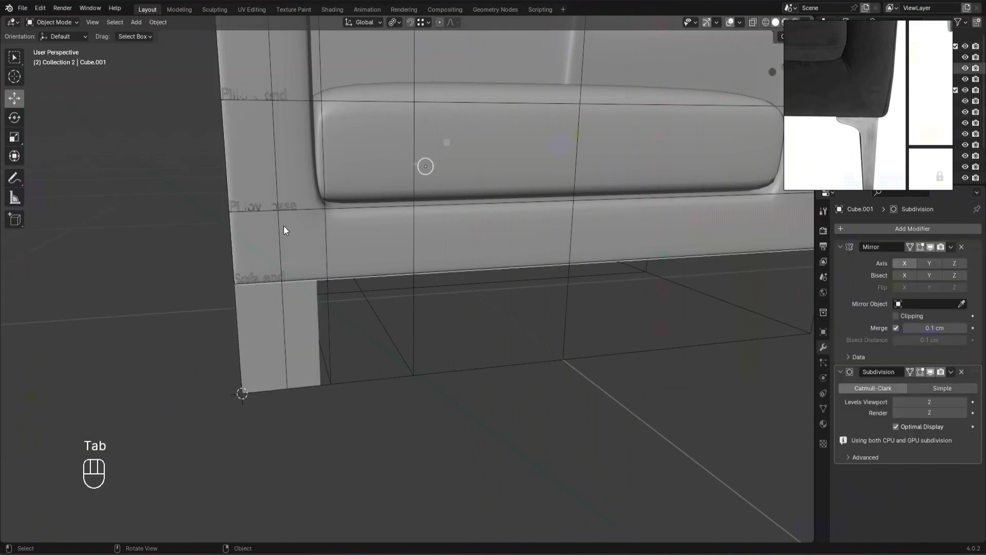
Step: Hide every object except the leg cube and the guide boxes
click(291, 316)
key(Tab)
key(1)
key(z)
key(z)
key(z)
key(z)
key(z)
key(z)
key(Tab)
key(shift+h)
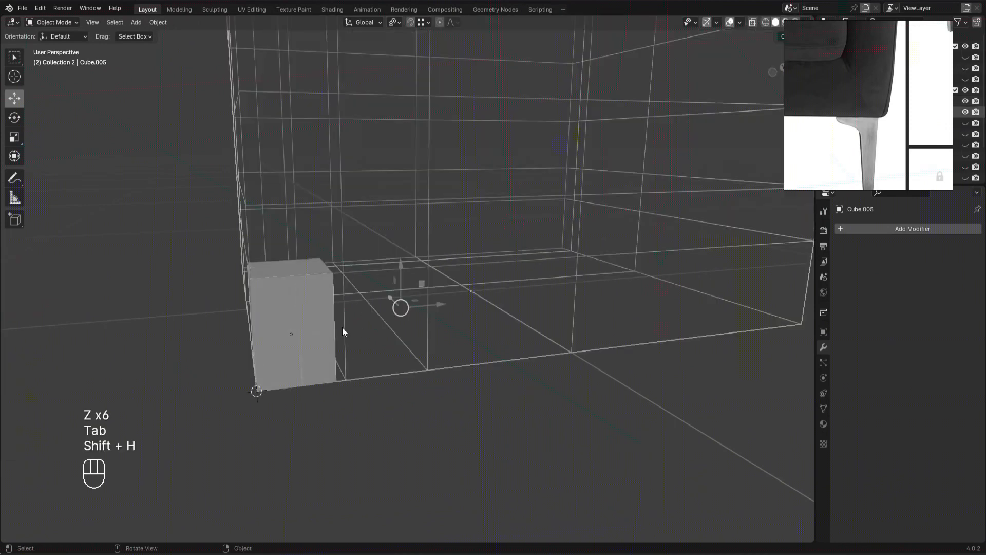
Step: Move the leg's inner bottom vertices toward the outer corner so the leg tapers in front view
click(324, 336)
key(Tab)
key(1)
ctrl+drag(367, 262, 300, 278)
key(z)
key(z)
drag(312, 396, 310, 376)
key(Tab)
key(KP_1)
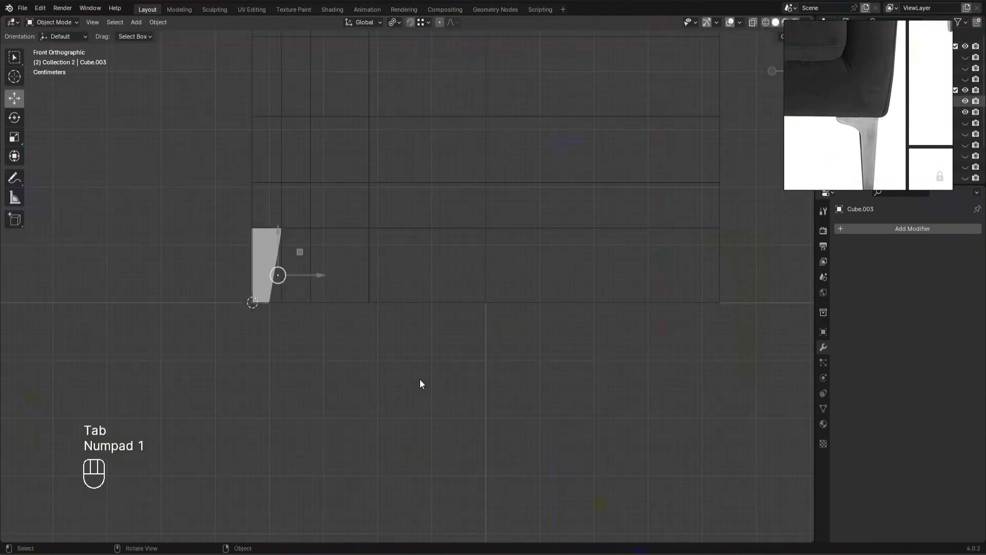
Step: In right view, move the leg's rear bottom vertices toward the front corner to taper its depth
key(KP_3)
key(Tab)
key(z)
scroll(473, 376, up, 2)
scroll(847, 108, down, 3)
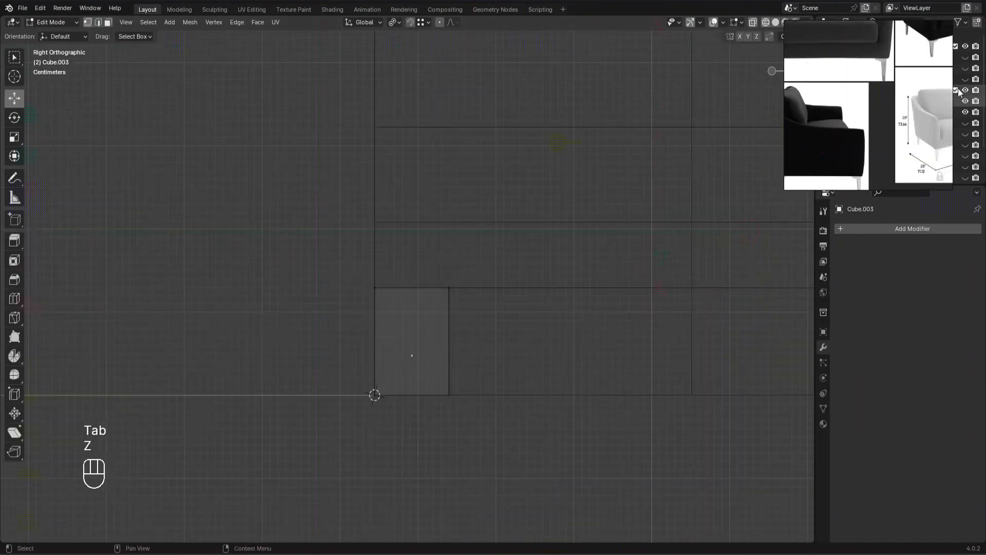
middle_drag(918, 57, 825, 119)
scroll(825, 118, up, 3)
scroll(408, 284, up, 3)
drag(543, 515, 418, 400)
drag(518, 478, 435, 486)
key(alt+z)
middle_drag(435, 486, 487, 393)
Step: Finish editing the leg and unhide all the sofa objects around it
key(Tab)
scroll(486, 393, down, 3)
key(KP_Divide)
key(alt+h)
scroll(472, 279, up, 4)
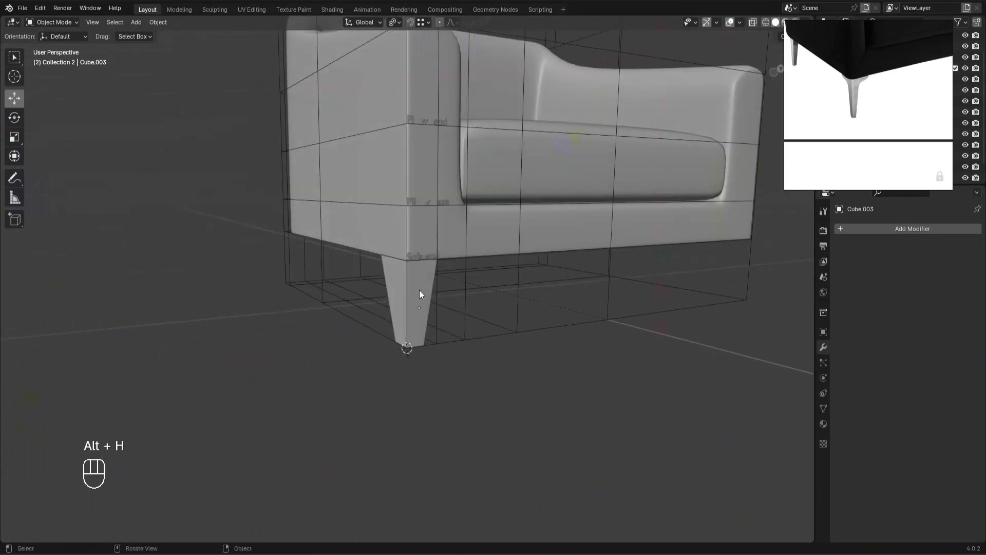
Step: Select the leg's outer side and rear faces and delete them
key(Tab)
key(z)
key(3)
scroll(319, 196, up, 2)
drag(314, 189, 400, 424)
middle_drag(485, 381, 459, 304)
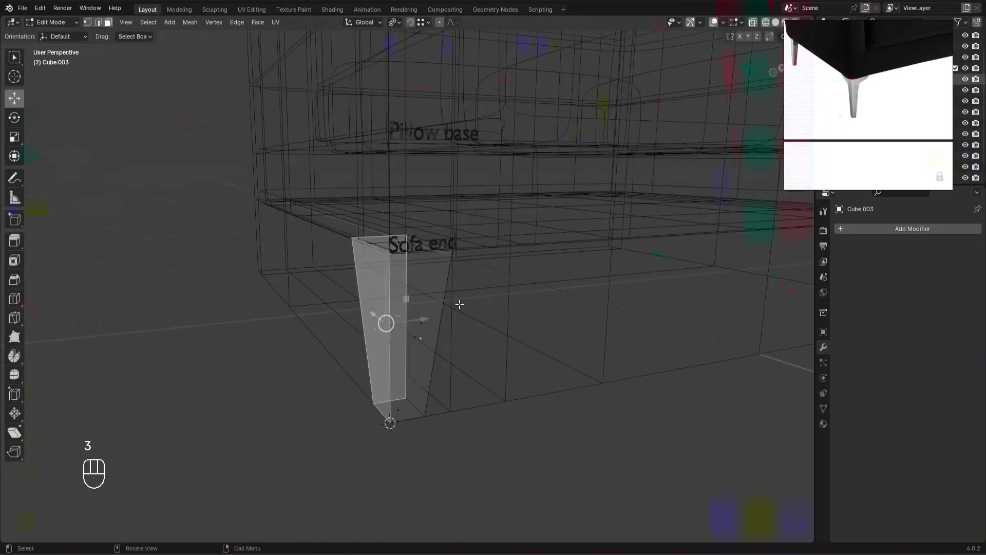
key(Delete)
click(465, 258)
key(z)
key(Tab)
key(Tab)
key(Tab)
middle_drag(472, 370, 450, 241)
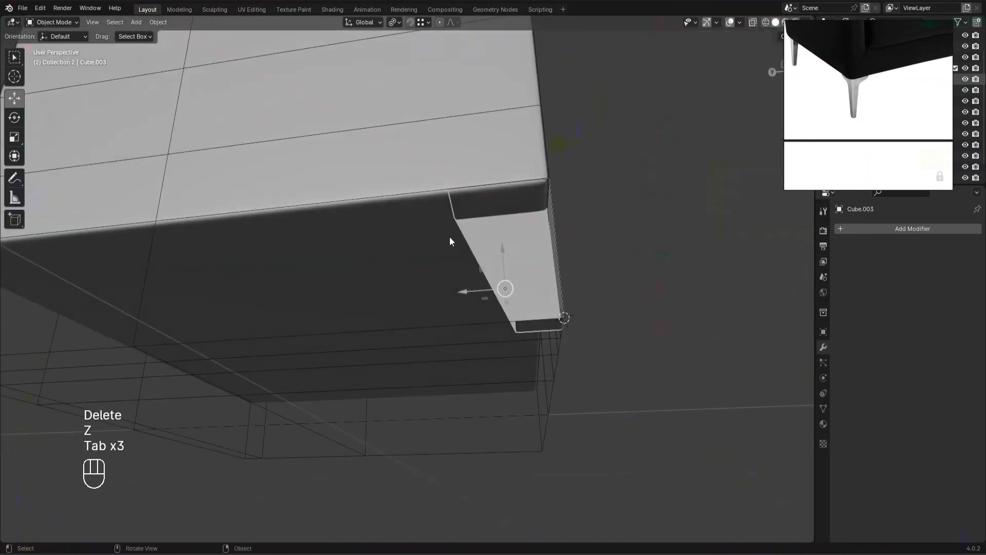
Step: Delete the leg's remaining extra faces, keeping only the flat front face
key(z)
key(Tab)
alt+click(493, 216)
middle_drag(493, 216, 536, 292)
key(Delete)
click(536, 292)
key(z)
click(751, 312)
middle_drag(751, 313, 483, 355)
key(Delete)
click(575, 242)
Step: Add a horizontal loop cut near the top of the leg's front face
scroll(880, 91, down, 3)
scroll(881, 90, up, 5)
click(395, 302)
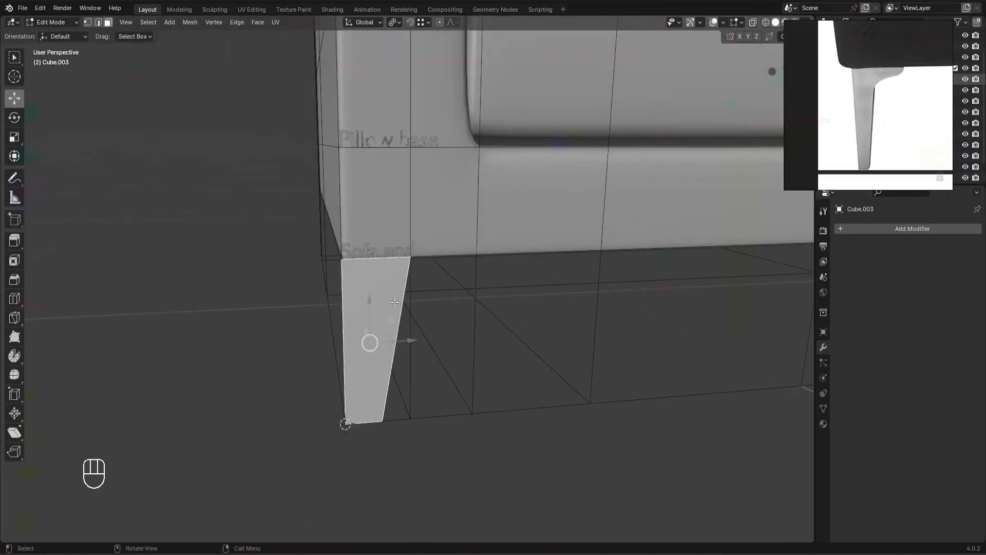
key(ctrl+r)
click(396, 293)
click(405, 253)
key(1)
scroll(407, 301, up, 1)
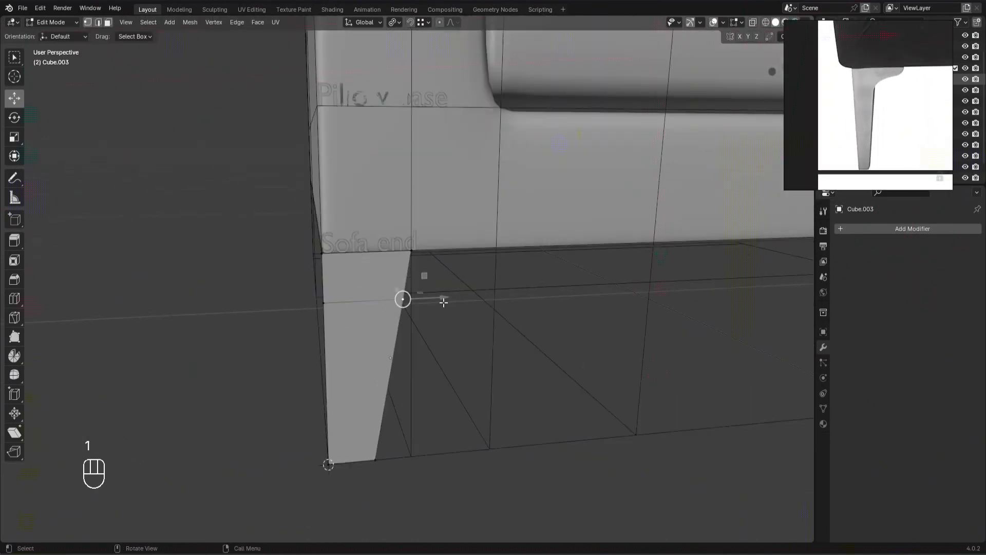
Step: Extrude the short upper inner edge of the leg sideways under the sofa to form a bracket
scroll(902, 185, down, 2)
middle_drag(518, 164, 512, 144)
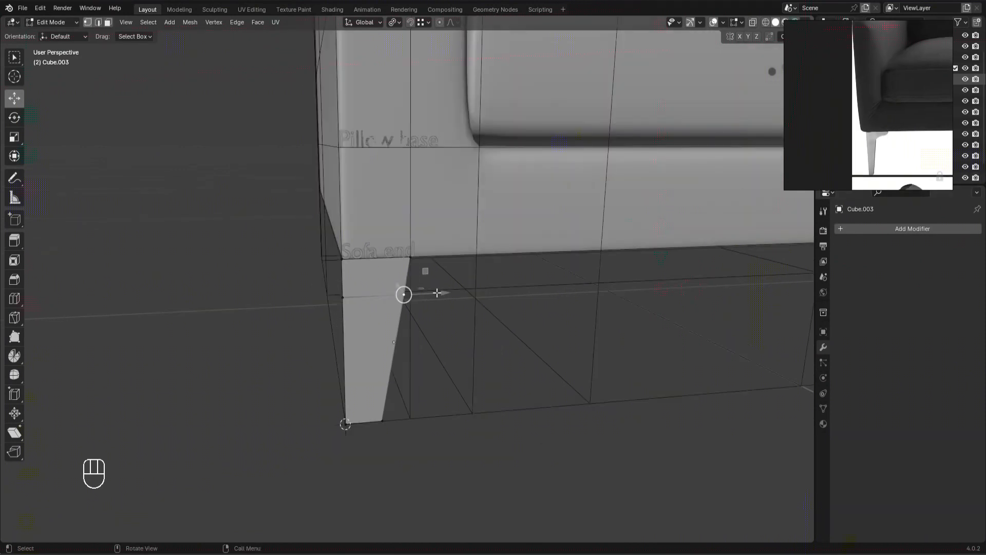
middle_drag(455, 292, 381, 288)
key(2)
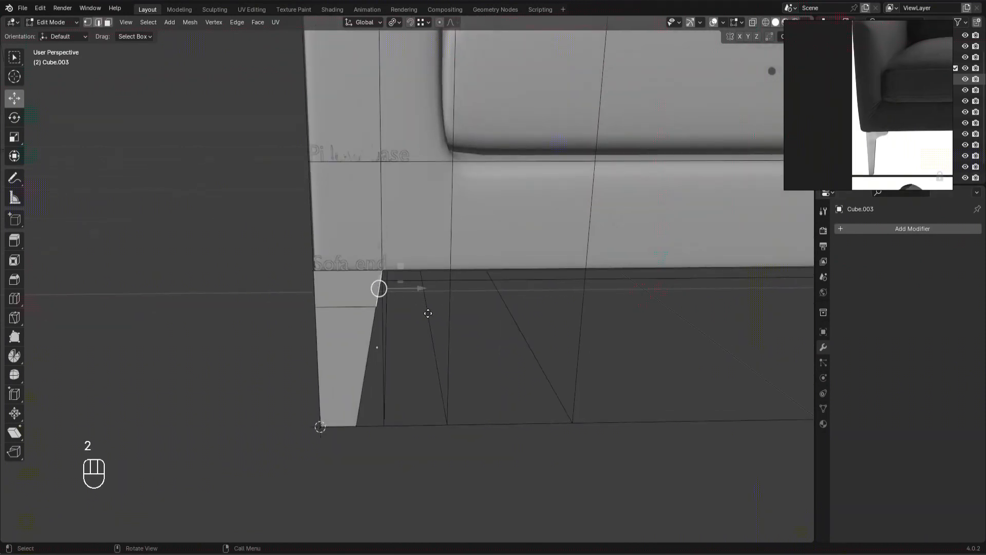
key(e)
click(489, 313)
Step: Select the bracket's end vertices and flatten them along X so the end edge is vertical
key(1)
ctrl+drag(419, 289, 452, 164)
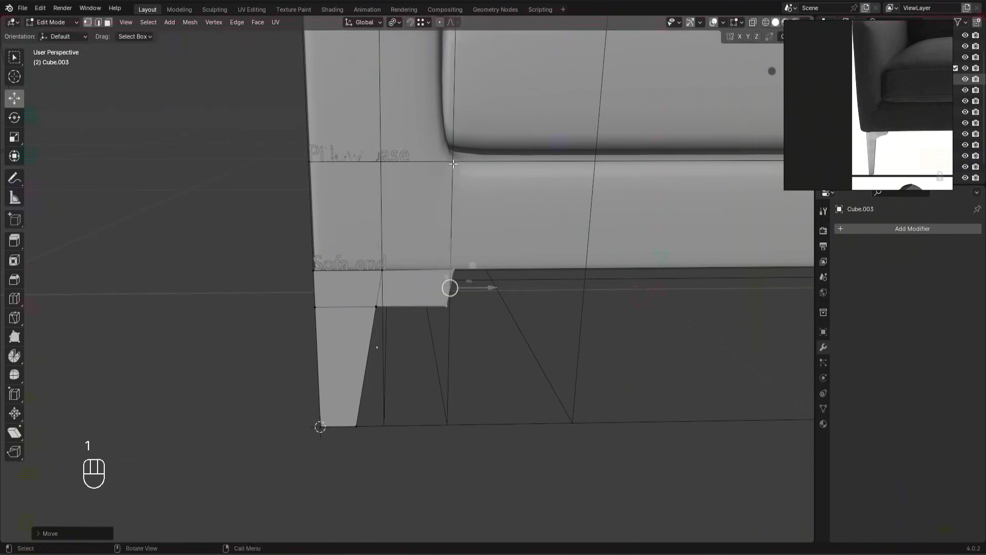
key(s)
key(x)
key(9)
key(Escape)
key(s)
click(454, 165)
alt+middle_drag(404, 383, 411, 344)
click(416, 275)
ctrl+drag(449, 272, 409, 320)
scroll(470, 401, down, 1)
middle_drag(482, 483, 456, 496)
scroll(457, 497, down, 5)
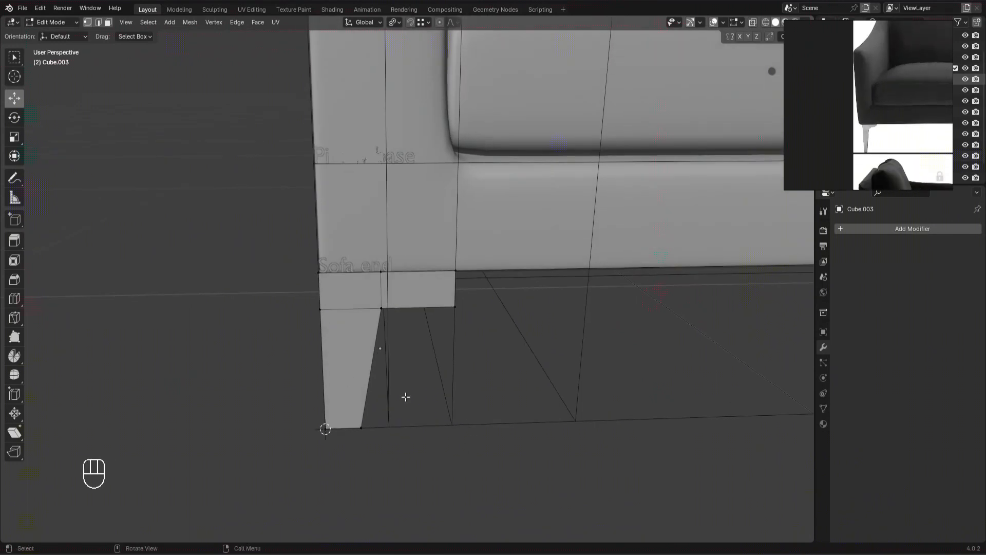
Step: Move the leg into Collection with the guides hidden, and snap the 3D cursor to the world origin
key(1)
key(Tab)
key(1)
key(2)
key(n)
key(n)
key(m)
key(1)
key(shift+s)
shift+middle_drag(334, 424, 272, 454)
scroll(847, 162, down, 3)
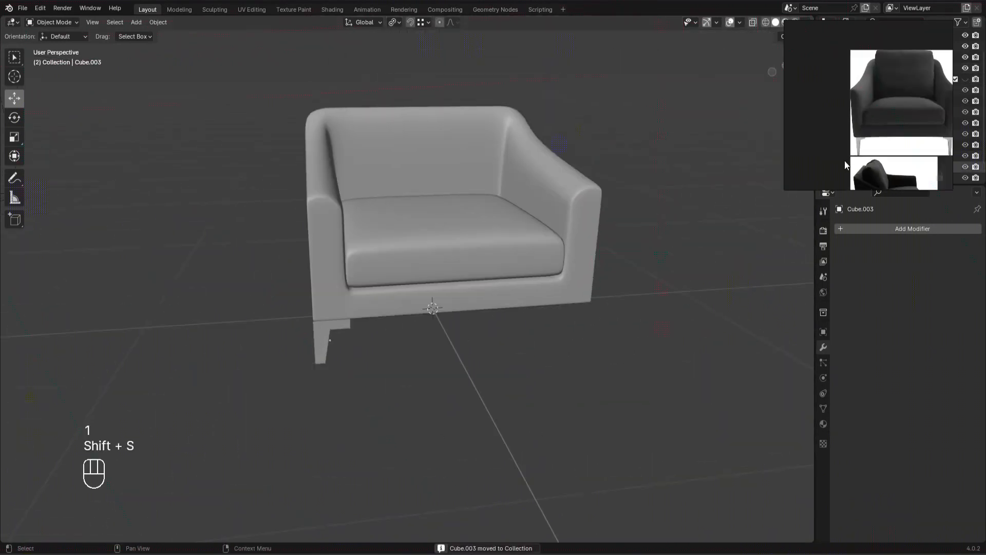
Step: Shift the leg's outer edge vertices slightly inward along X from the sofa's side
scroll(867, 146, up, 6)
scroll(451, 287, up, 3)
alt+middle_drag(451, 287, 542, 239)
key(Tab)
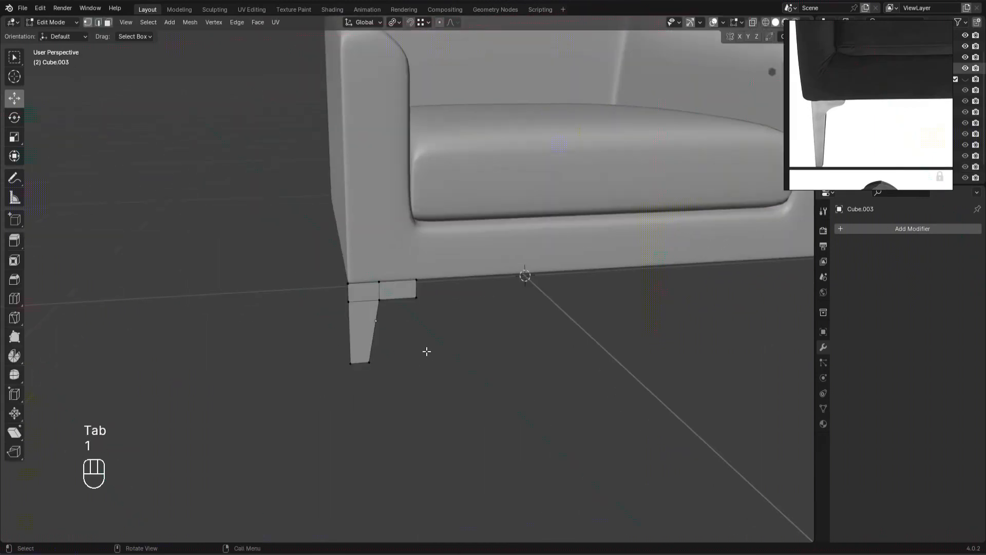
key(Tab)
key(Tab)
key(z)
drag(264, 212, 336, 455)
key(z)
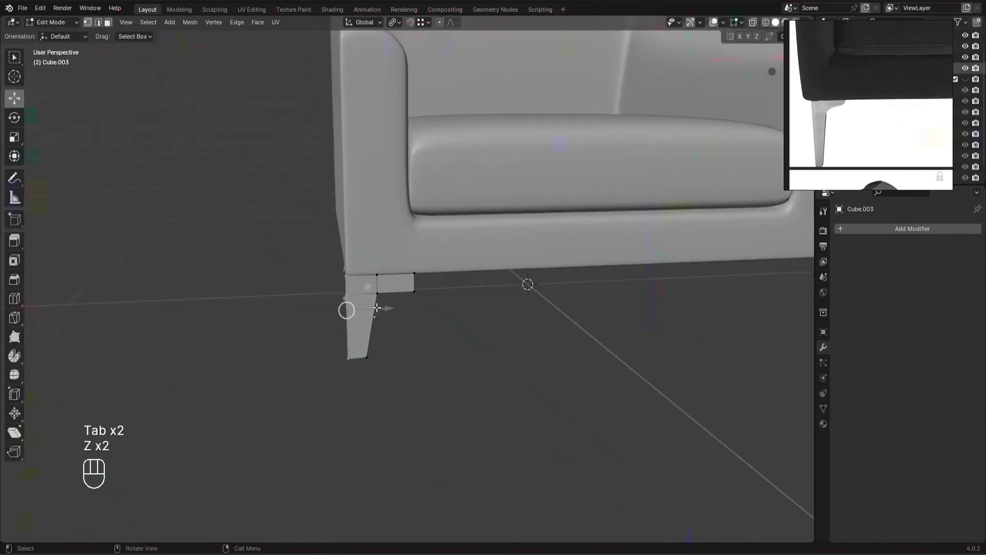
drag(377, 307, 390, 308)
key(Tab)
scroll(495, 374, down, 5)
key(shift+s)
alt+drag(297, 436, 469, 357)
scroll(443, 334, up, 6)
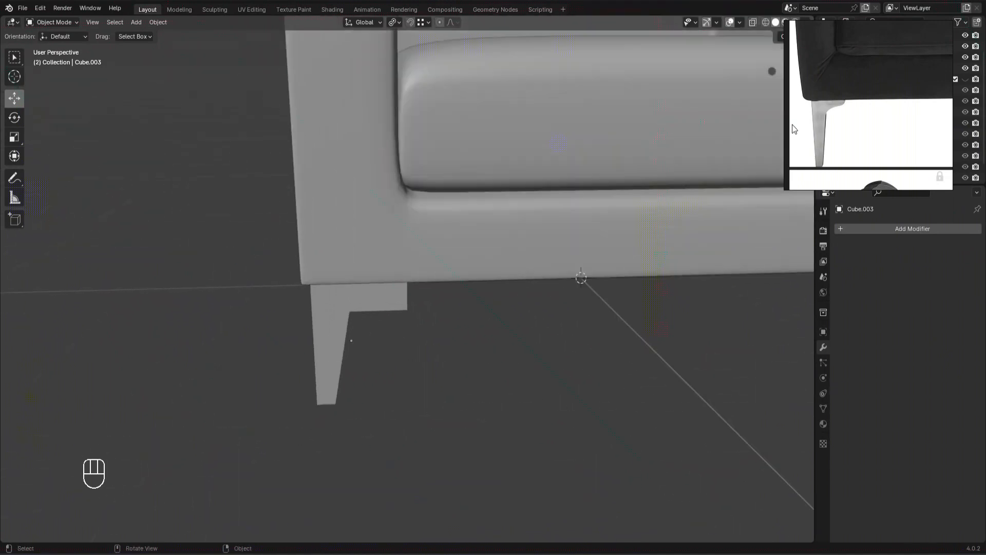
scroll(805, 112, up, 3)
scroll(382, 322, up, 1)
key(Tab)
key(1)
click(409, 320)
drag(450, 318, 440, 317)
key(ctrl+z)
shift+click(337, 326)
key(ctrl+shift+b)
scroll(462, 371, up, 1)
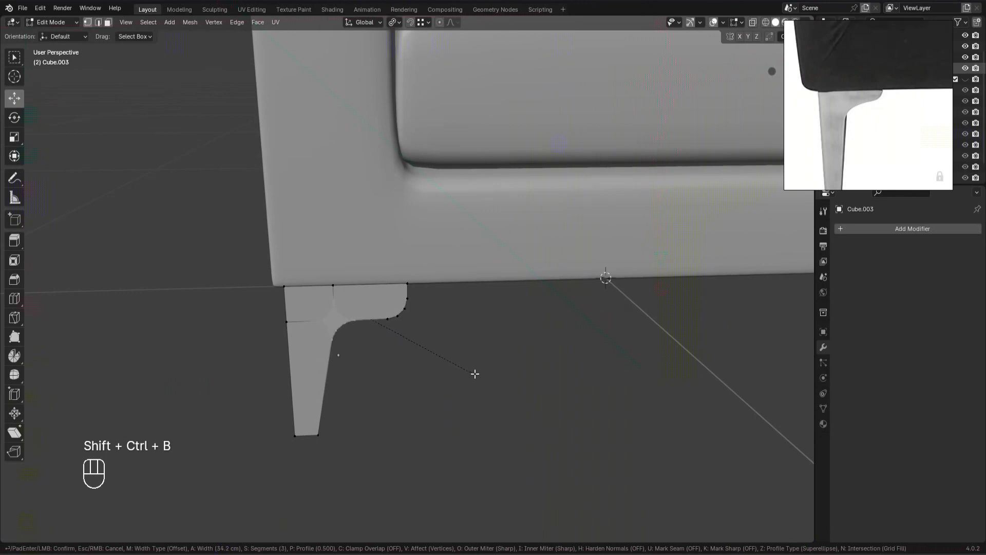
right_click(474, 373)
Step: Try a four-segment vertex bevel on the bracket's lower end corner and undo it
key(ctrl+shift+b)
scroll(488, 327, up, 2)
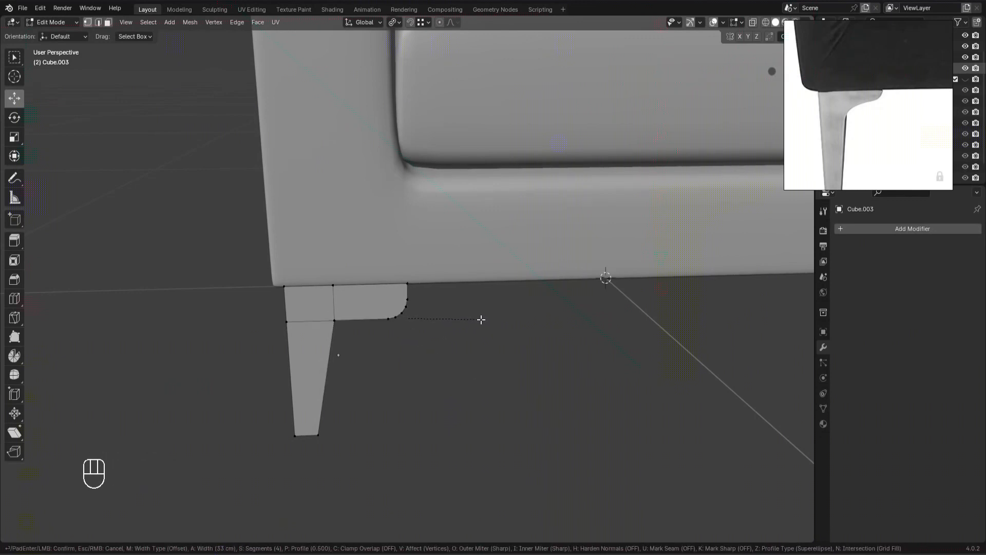
click(480, 319)
scroll(430, 313, up, 1)
key(ctrl+z)
Step: Round the bracket's lower end corner with a vertex bevel and raise it so the underside slopes upward
key(ctrl+shift+b)
click(472, 342)
drag(397, 279, 397, 264)
drag(434, 306, 432, 299)
Step: Round the inner corner where the bracket meets the leg with a three-segment vertex bevel
click(314, 332)
key(ctrl+shift+b)
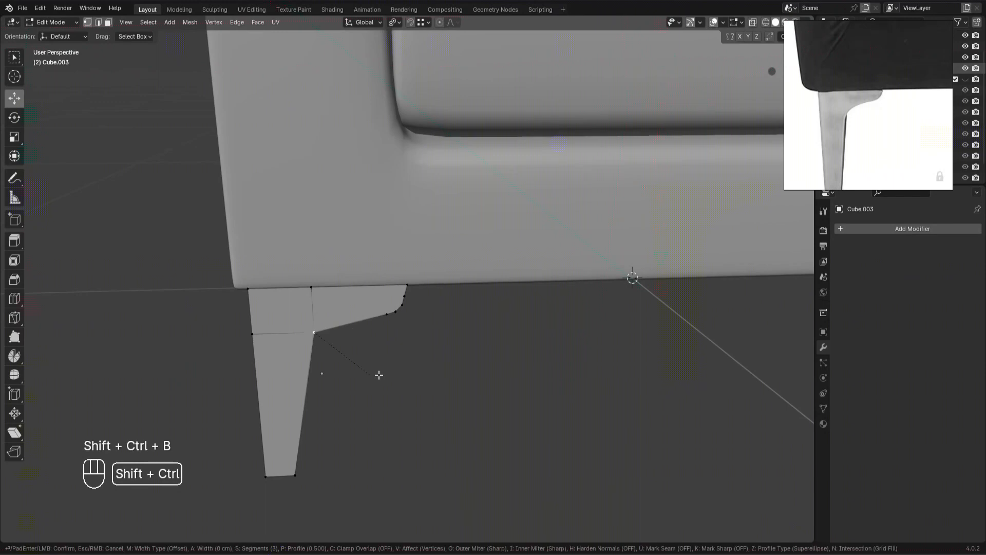
click(454, 335)
key(z)
key(z)
drag(397, 264, 398, 260)
key(Tab)
Step: Examine the rounded leg profile under the sofa from several angles and distances
scroll(419, 359, down, 3)
alt+middle_drag(418, 372, 454, 377)
scroll(851, 128, down, 2)
scroll(525, 351, down, 4)
key(shift+2)
key(shift+1)
key(2)
key(1)
key(shift+2)
scroll(491, 324, up, 3)
mouse_move(444, 412)
alt+middle_down()
mouse_move(438, 376)
mouse_move(420, 389)
mouse_move(417, 415)
mouse_move(454, 429)
alt+middle_up()
scroll(439, 376, up, 4)
scroll(438, 376, down, 4)
scroll(417, 415, down, 2)
scroll(857, 132, down, 3)
scroll(383, 390, up, 2)
Step: Duplicate the flat leg profile and place the copy beside the original, outside the sofa's front corner
key(z)
key(1)
key(Tab)
middle_drag(401, 373, 435, 380)
key(Tab)
scroll(435, 380, up, 3)
key(shift+d)
click(377, 358)
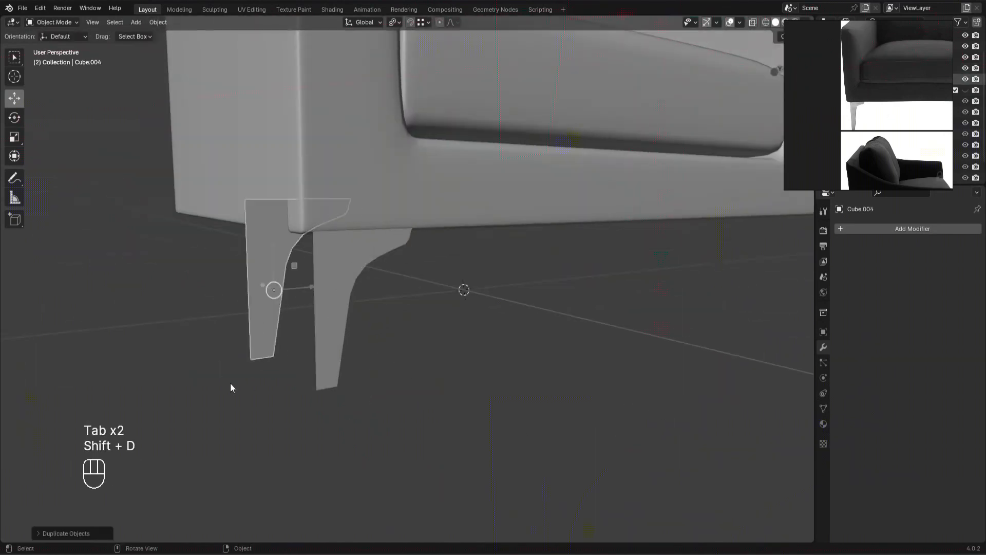
Step: Set the duplicate leg's origin to its outer bottom corner by way of the 3D cursor
key(1)
key(Tab)
key(1)
click(250, 358)
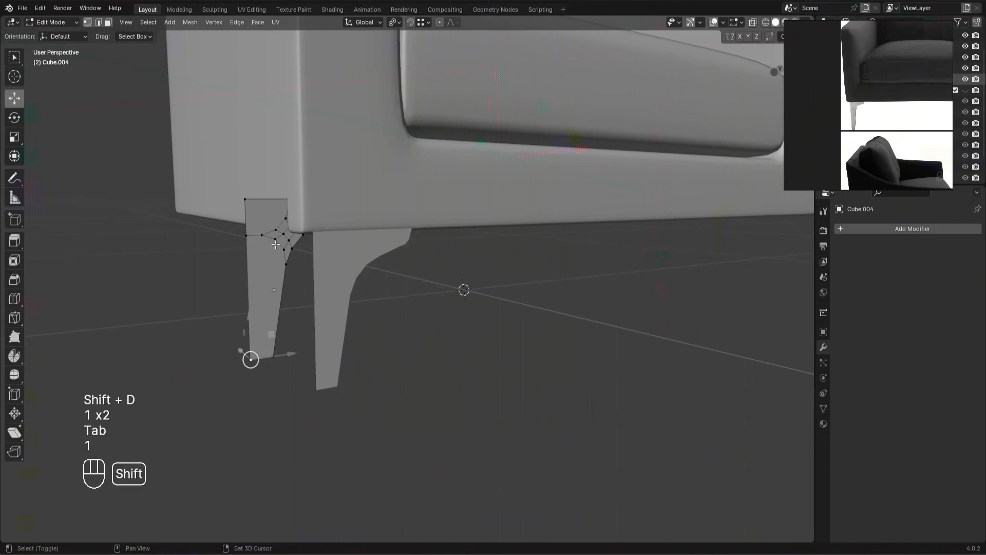
key(shift+s)
key(Tab)
right_click(279, 327)
mouse_move(277, 376)
click(324, 400)
Step: Put the 3D cursor on the original leg's outer bottom corner and snap the duplicate leg to it
click(316, 381)
key(Tab)
click(318, 392)
key(shift+s)
key(Tab)
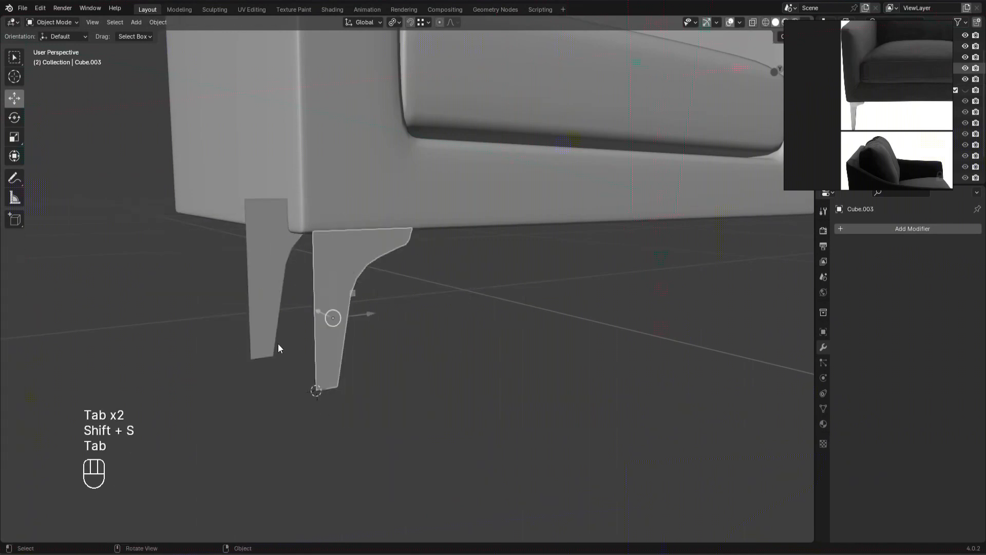
click(277, 342)
key(shift+s)
alt+middle_drag(452, 356, 451, 364)
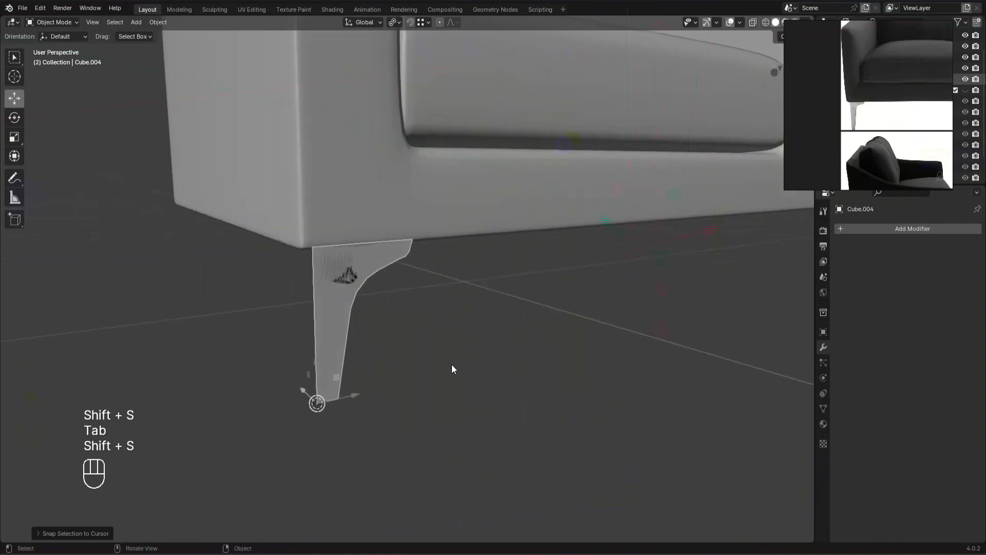
Step: Rotate the duplicate leg 90° about Z and join it with the original leg
key(r)
key(z)
key(9)
key(0)
key(Return)
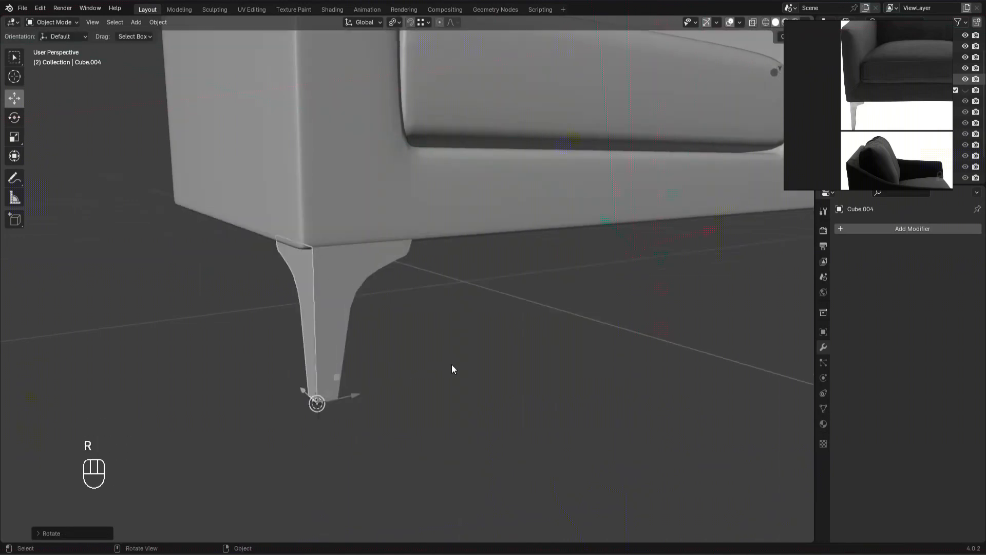
shift+click(331, 273)
key(ctrl+j)
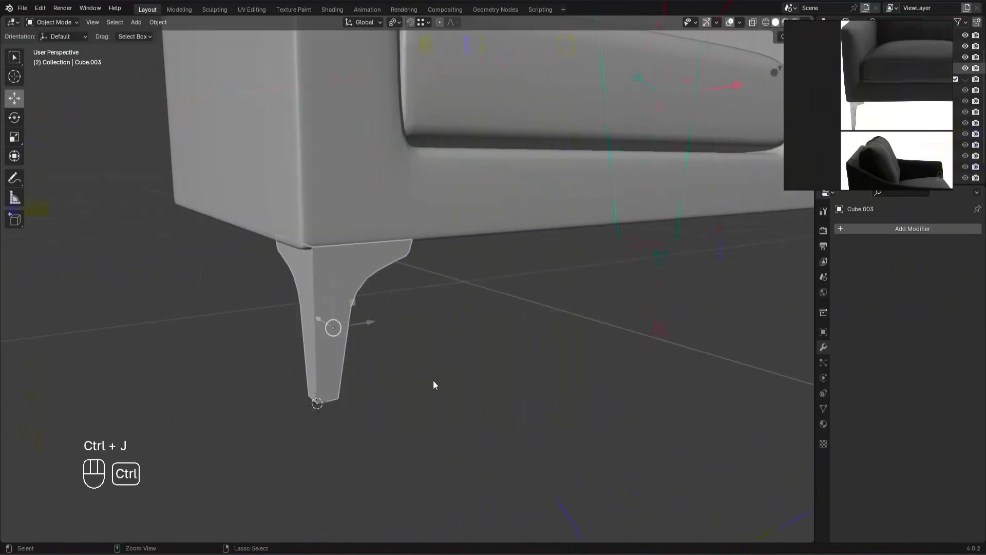
Step: Merge all vertices of the joined leg by distance to weld the shared corner edge
key(Tab)
key(z)
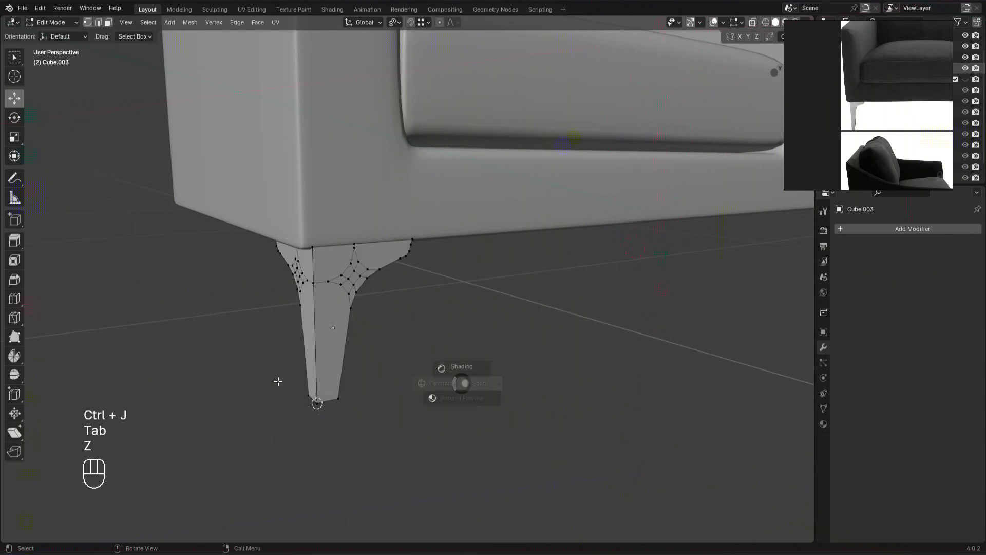
key(a)
key(m)
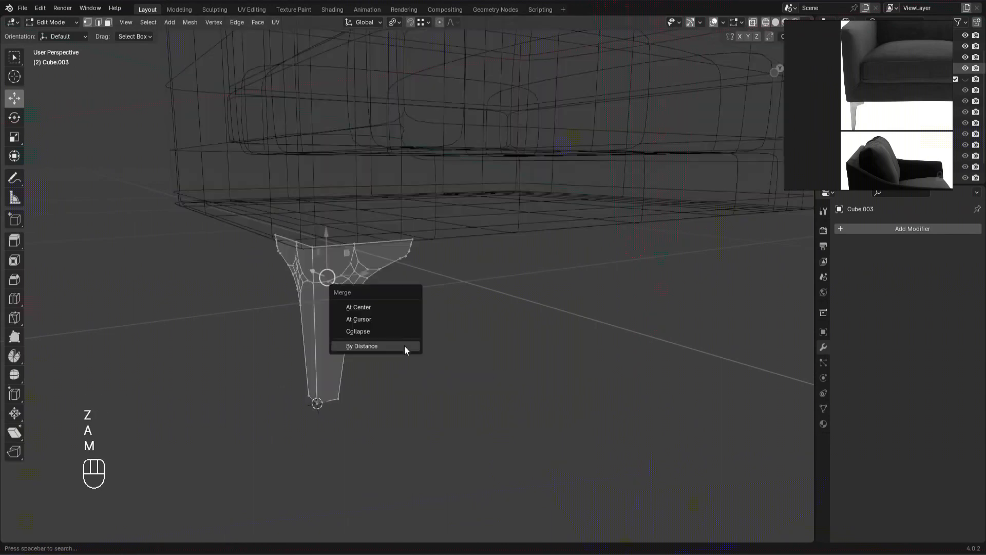
click(405, 346)
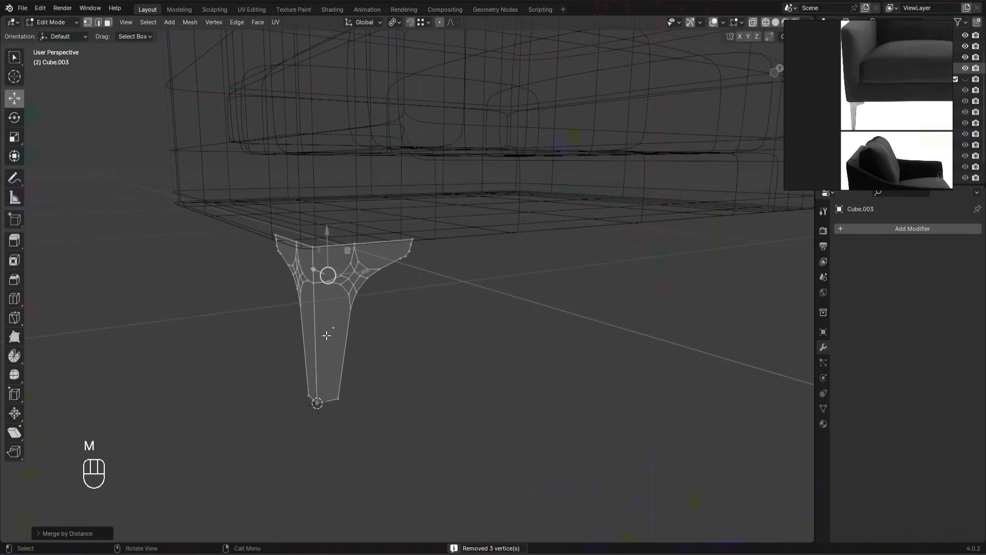
scroll(380, 302, up, 3)
alt+drag(381, 301, 374, 319)
key(z)
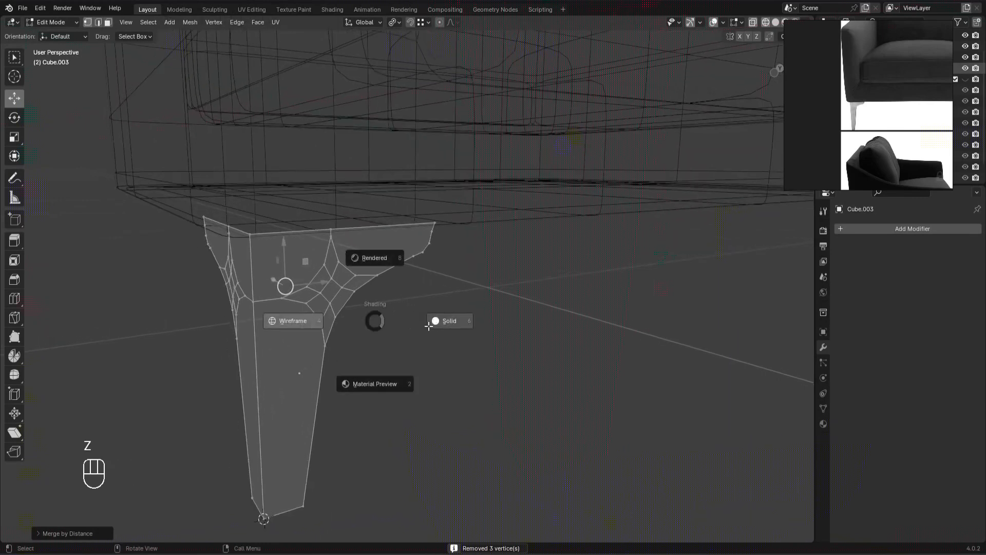
click(428, 327)
Step: Dissolve the inner grid edges that the corner bevel left on both faces of the leg
key(2)
scroll(280, 294, up, 2)
alt+drag(279, 294, 259, 267)
key(1)
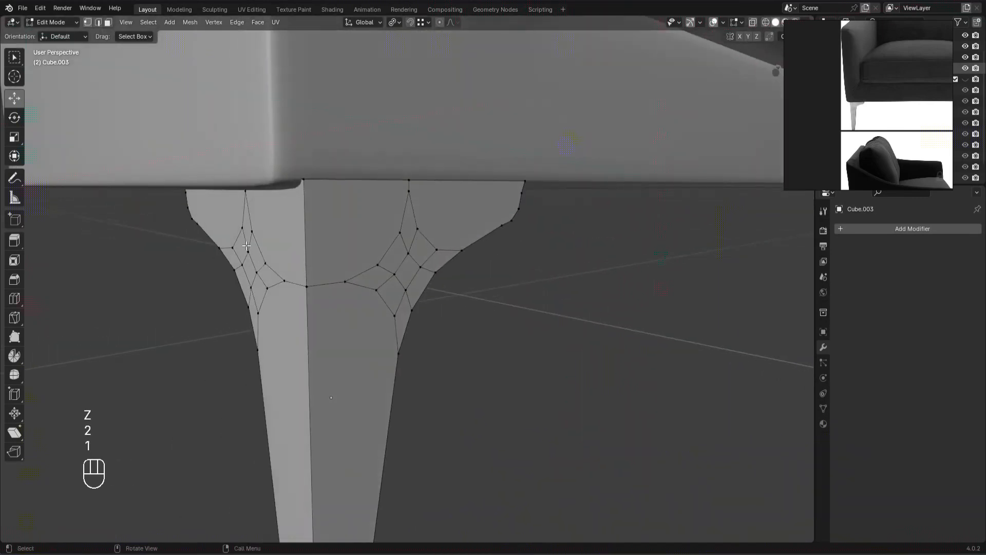
key(2)
key(c)
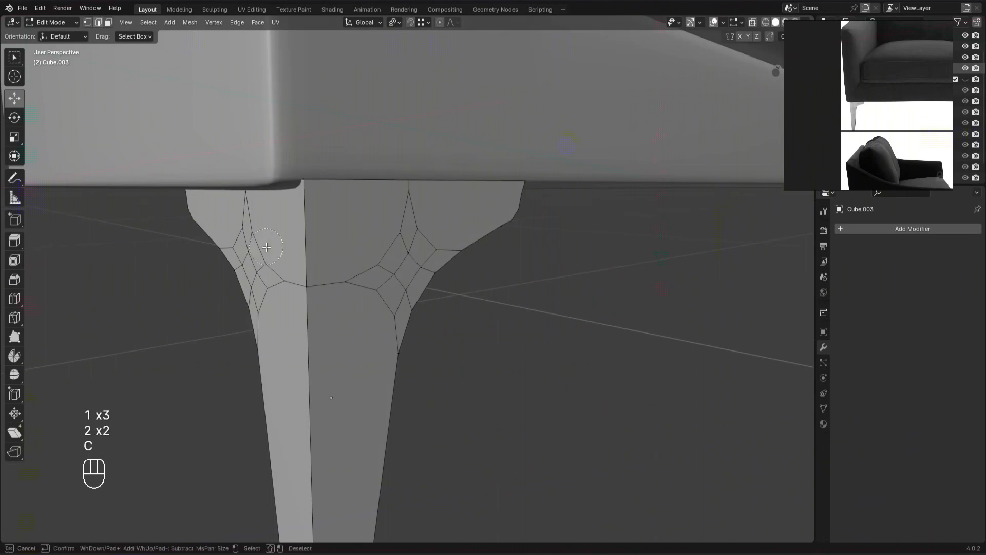
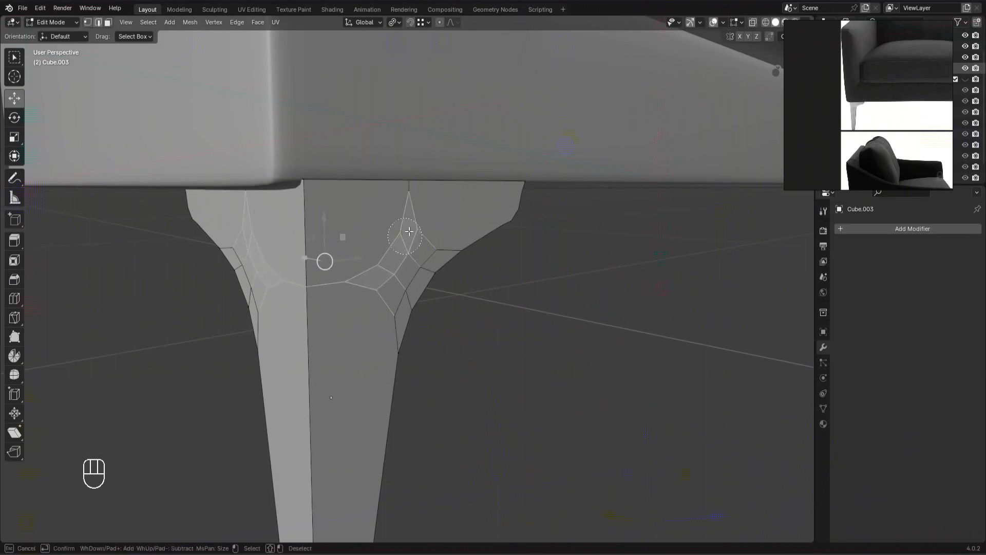
right_click(514, 281)
key(x)
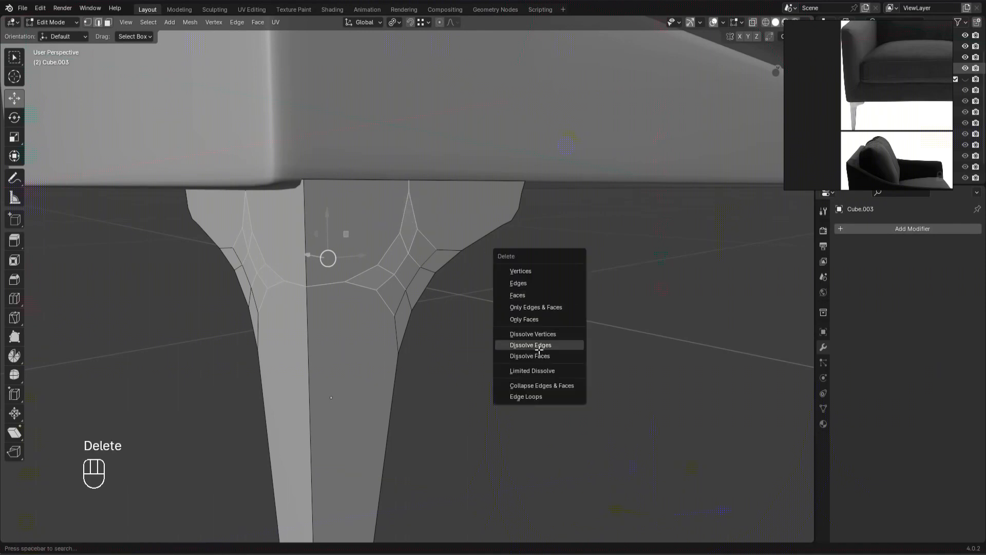
click(565, 343)
middle_drag(501, 367, 432, 346)
scroll(405, 334, down, 2)
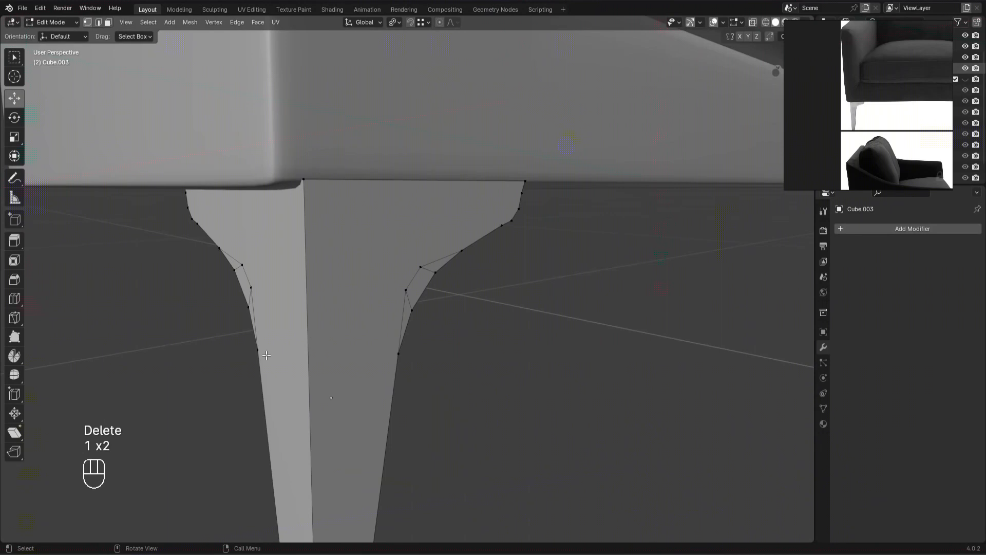
Step: Connect the lowest curve points across the leg's corner and snap the lower leftover inner vertices to the next curve point's height
shift+click(407, 364)
shift+click(269, 278)
ctrl+drag(338, 240, 439, 321)
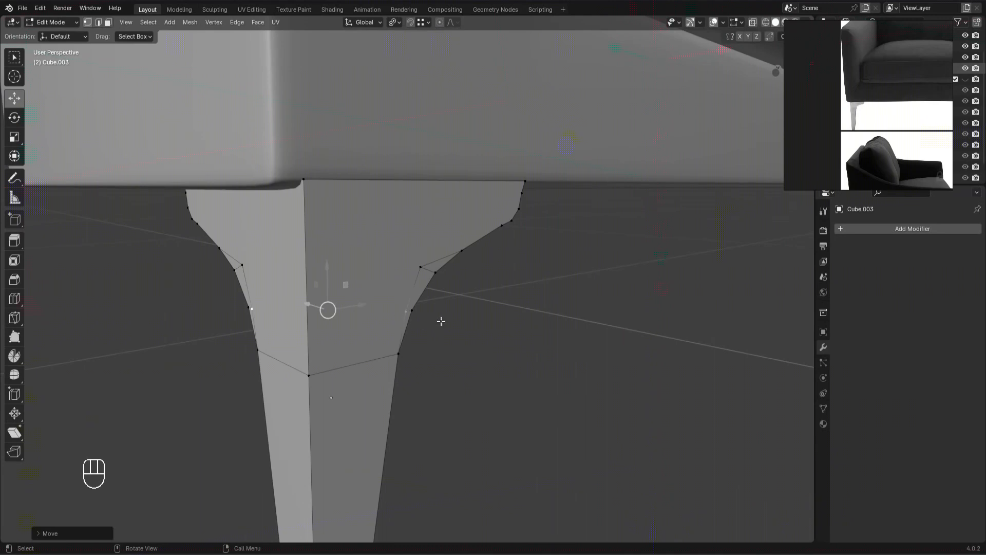
Step: Try merging the two lower leftover inner vertices and undo the merge
key(m)
click(438, 265)
key(ctrl+z)
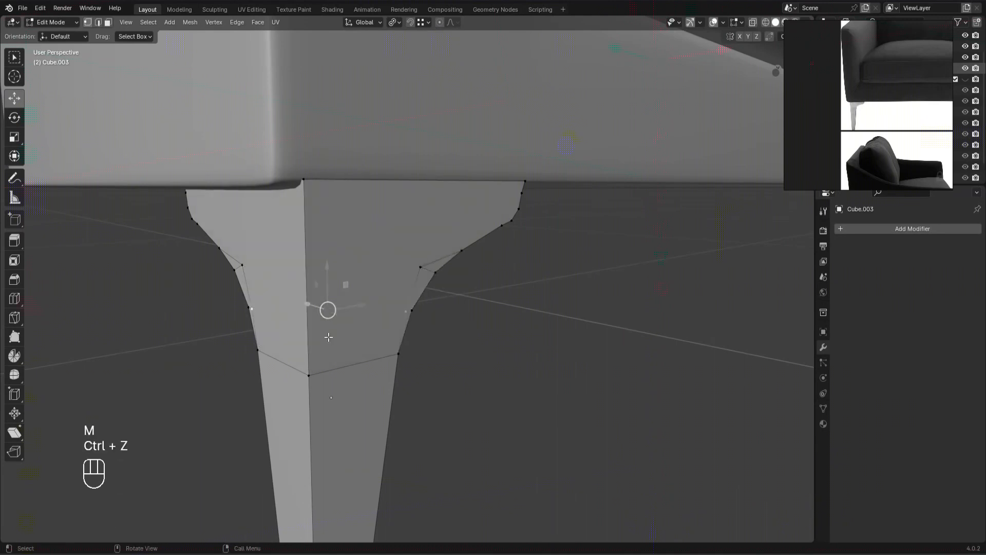
Step: Connect the lower leftover vertices across the corner and merge each into the new corner-edge vertex with At Last
shift+click(262, 321)
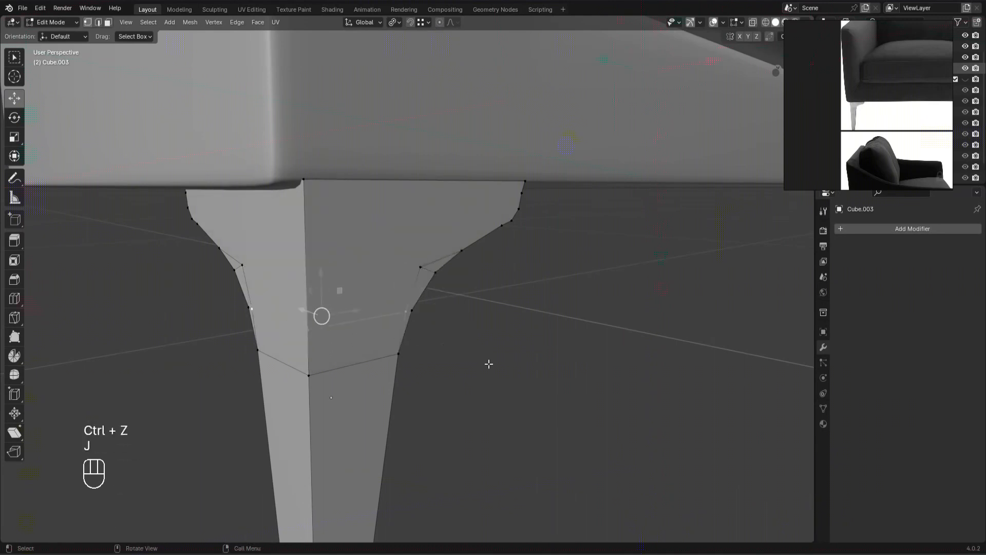
shift+click(412, 318)
key(n)
key(n)
key(m)
click(513, 400)
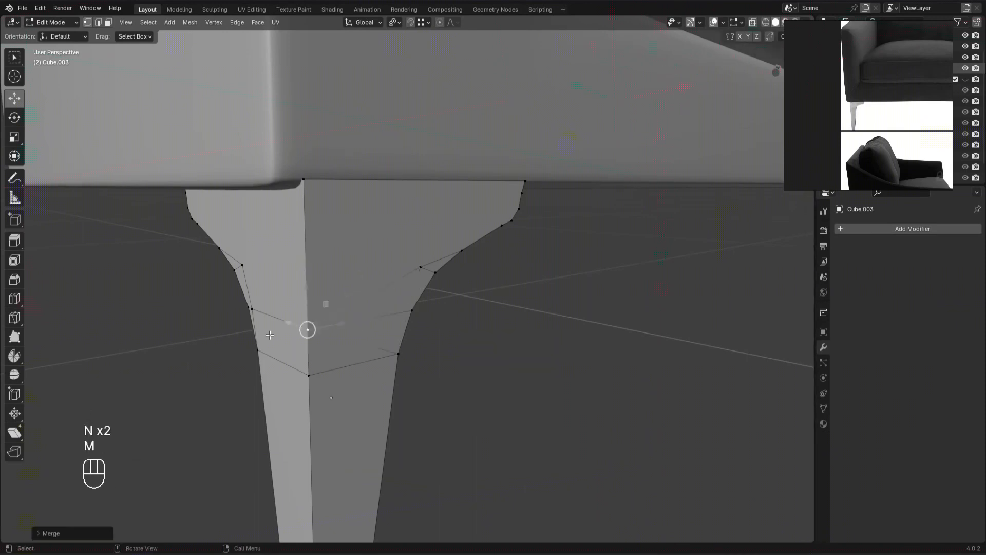
click(258, 311)
shift+click(311, 330)
key(n)
key(m)
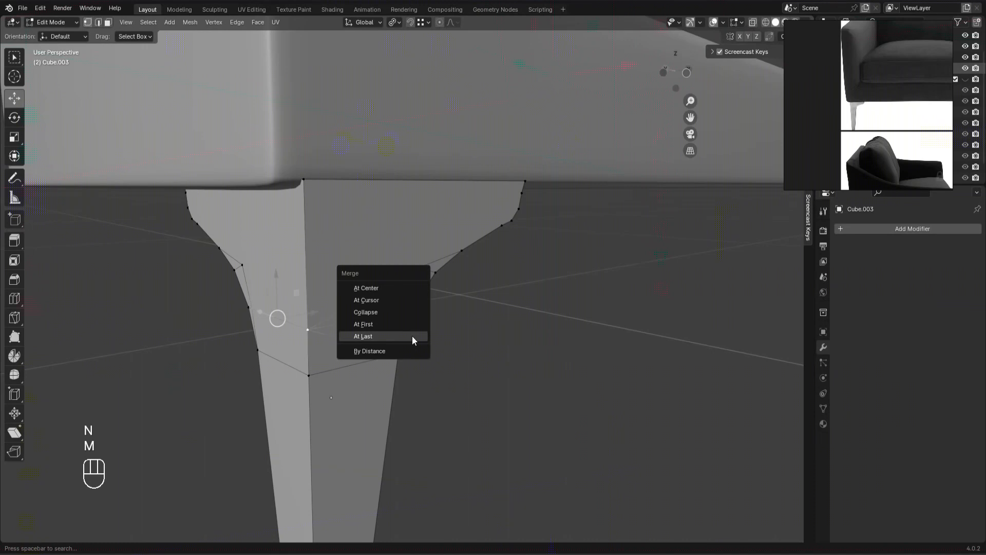
click(412, 334)
Step: Connect the upper leftover vertices across the corner and merge each of them into the corner-edge vertex
click(406, 271)
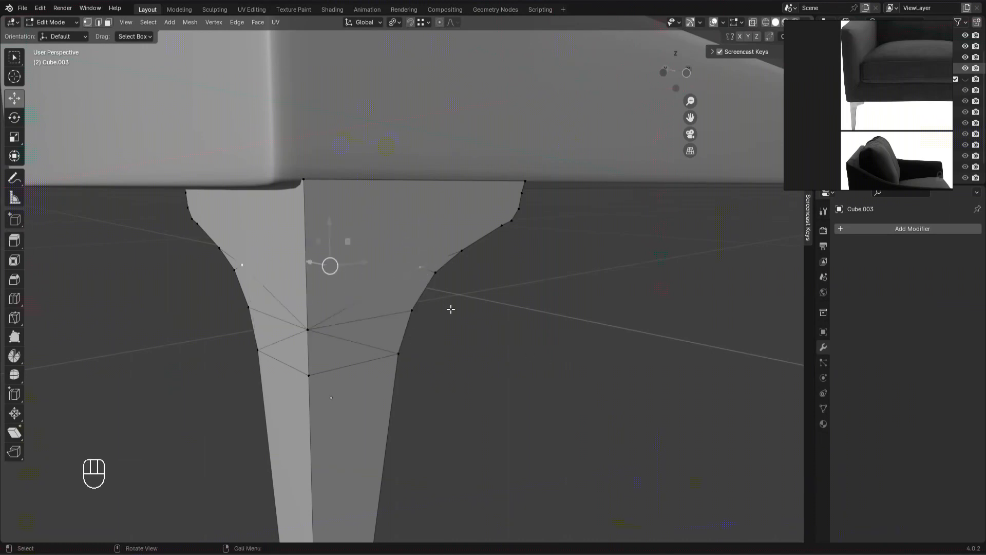
shift+click(309, 280)
key(n)
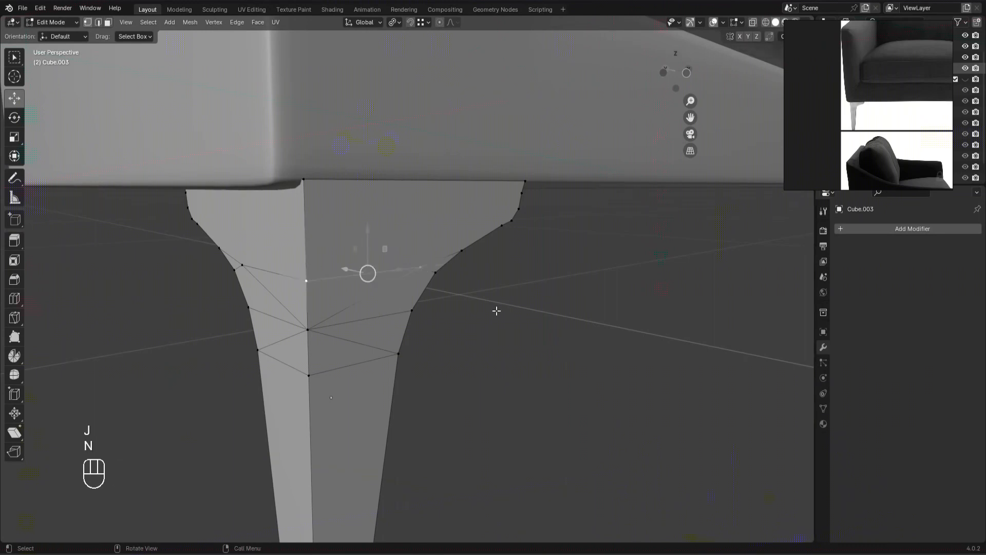
key(m)
click(489, 315)
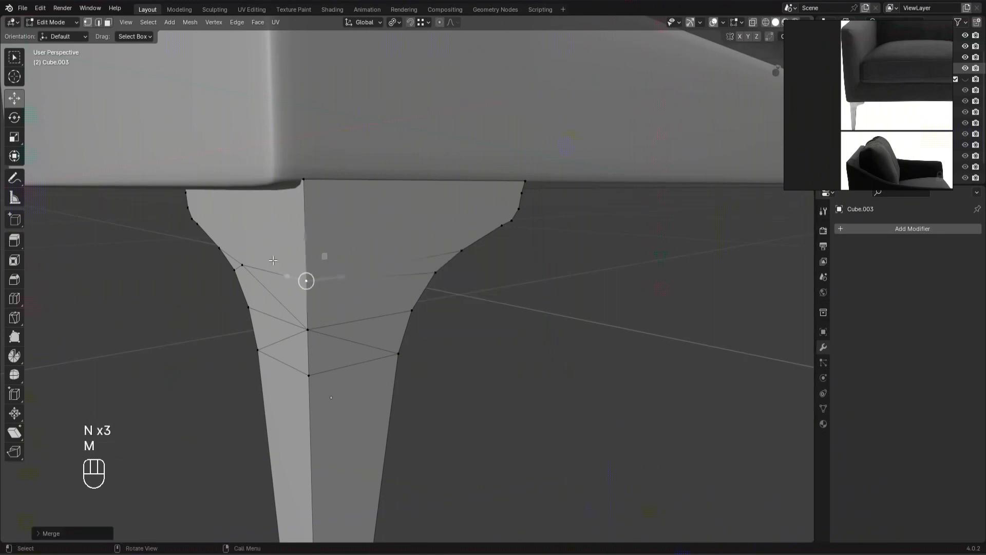
shift+click(242, 265)
key(b)
key(b)
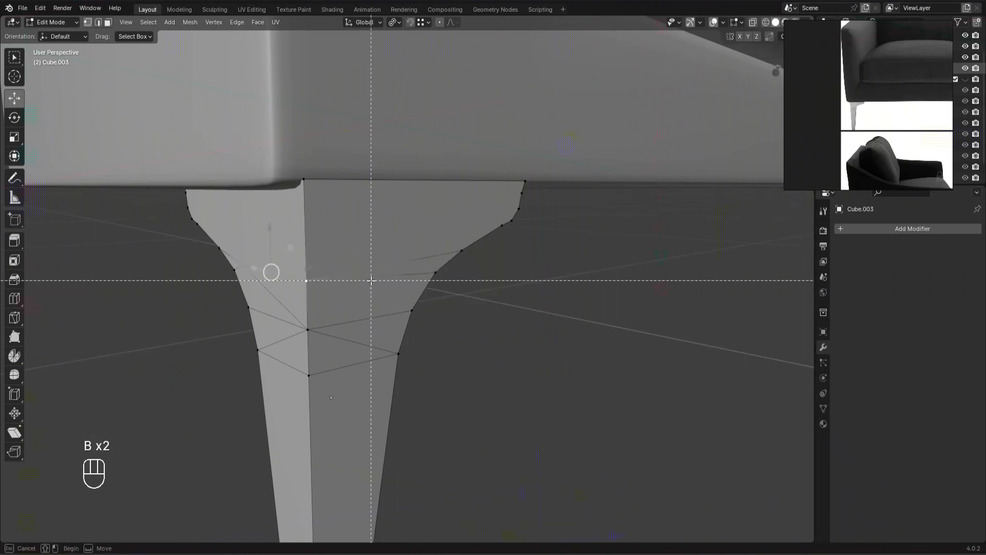
key(n)
key(m)
click(369, 282)
Step: Remove the upper edges converging on the shared corner vertex and connect the top curve points across the corner separately
key(2)
click(416, 261)
shift+click(261, 253)
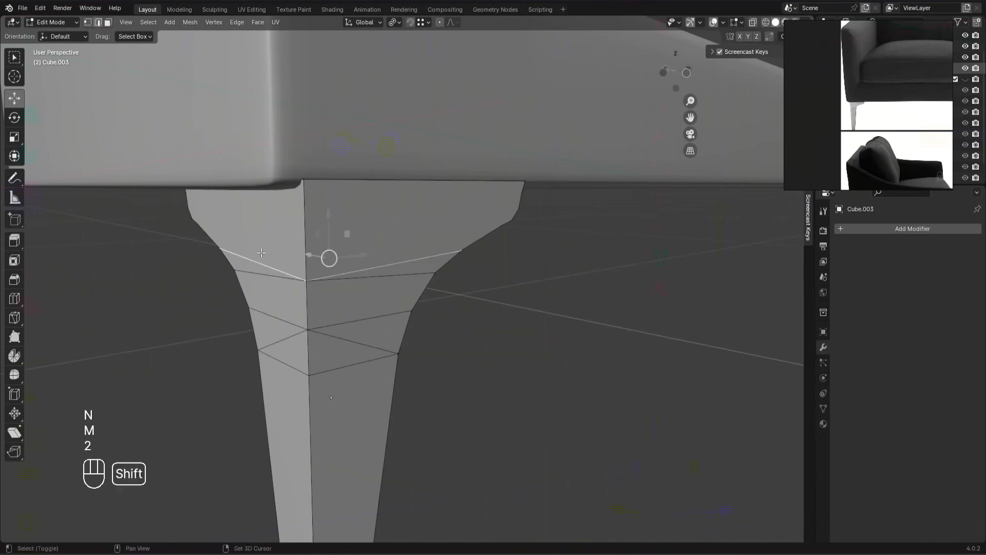
click(323, 243)
key(2)
click(403, 261)
shift+click(261, 264)
key(Delete)
Step: Dissolve the two lower diagonal edges and snap the upper corner vertex to the height of its matching curve point
click(349, 339)
shift+click(284, 340)
key(Delete)
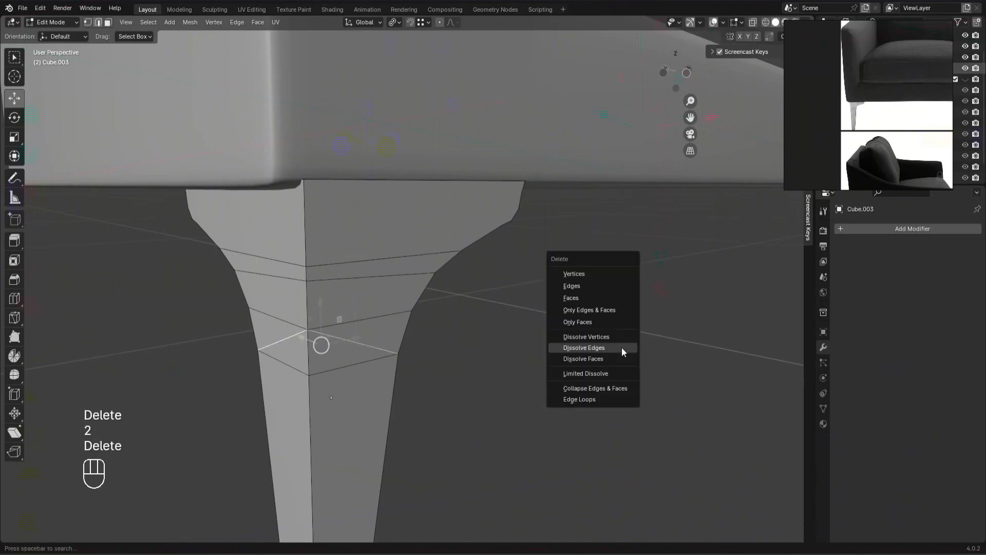
click(623, 351)
key(1)
click(307, 280)
ctrl+drag(306, 242, 439, 275)
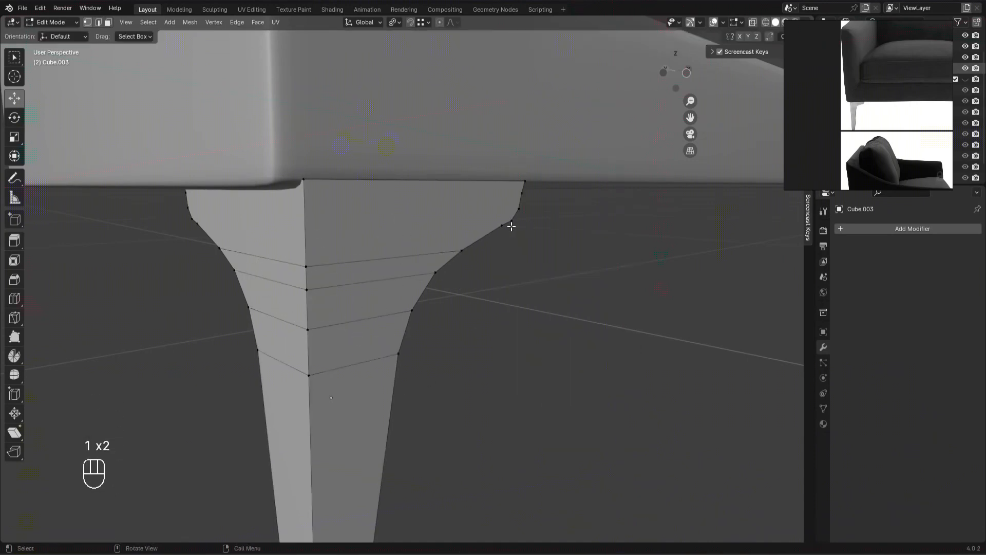
Step: Connect the bracket's rounded-end points across the corner, snapping each new corner vertex to its curve point's height
ctrl+drag(303, 221, 503, 226)
click(545, 233)
middle_drag(480, 298, 527, 262)
click(527, 263)
ctrl+drag(309, 243, 529, 263)
click(535, 251)
click(311, 268)
ctrl+drag(329, 247, 534, 251)
shift+middle_drag(203, 235, 604, 241)
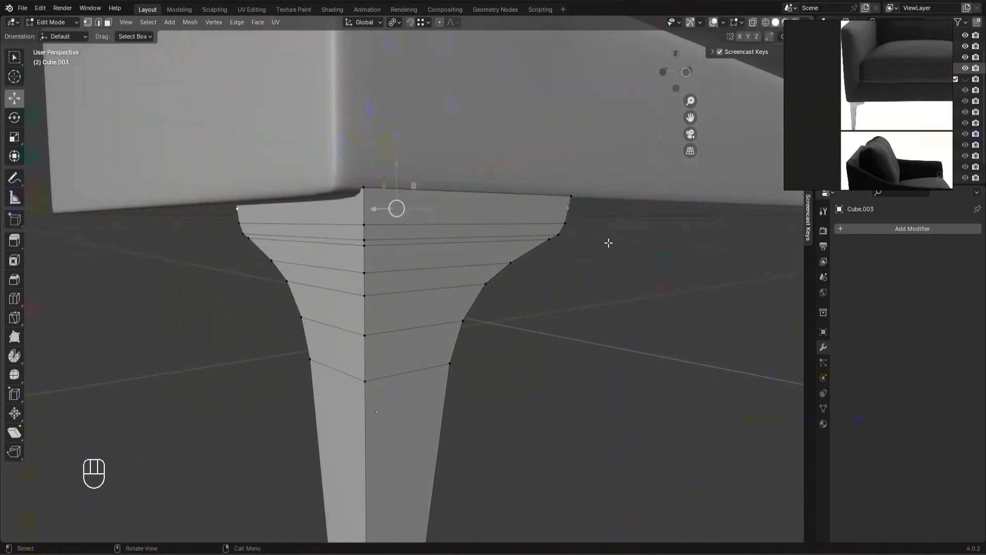
Step: Return the 3D cursor to the world origin and set the leg's origin to the cursor
scroll(647, 281, down, 4)
middle_drag(647, 282, 433, 370)
scroll(433, 369, down, 3)
key(Tab)
scroll(434, 370, down, 4)
middle_drag(423, 406, 466, 335)
key(shift+s)
right_click(466, 334)
mouse_move(466, 330)
click(551, 357)
Step: Add a Mirror modifier to the leg on the X and Y axes to produce all four legs
middle_drag(551, 357, 601, 381)
key(ctrl+shift+m)
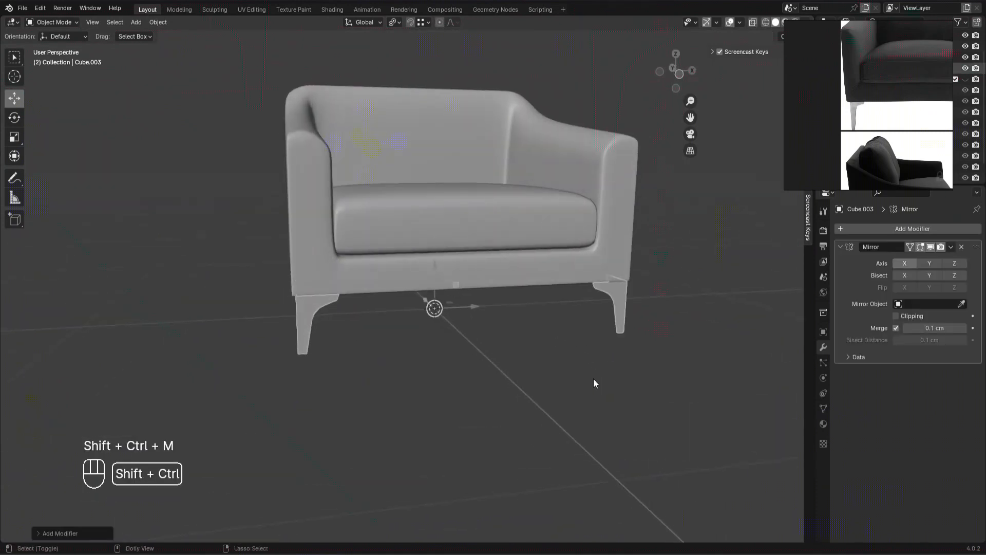
click(929, 264)
mouse_move(503, 428)
middle_down()
mouse_move(531, 359)
mouse_move(519, 409)
middle_up()
key(z)
click(605, 404)
Step: Compare the legs with the reference and add a Solidify modifier to them
middle_drag(606, 403, 611, 403)
scroll(852, 52, down, 4)
middle_drag(917, 80, 891, 114)
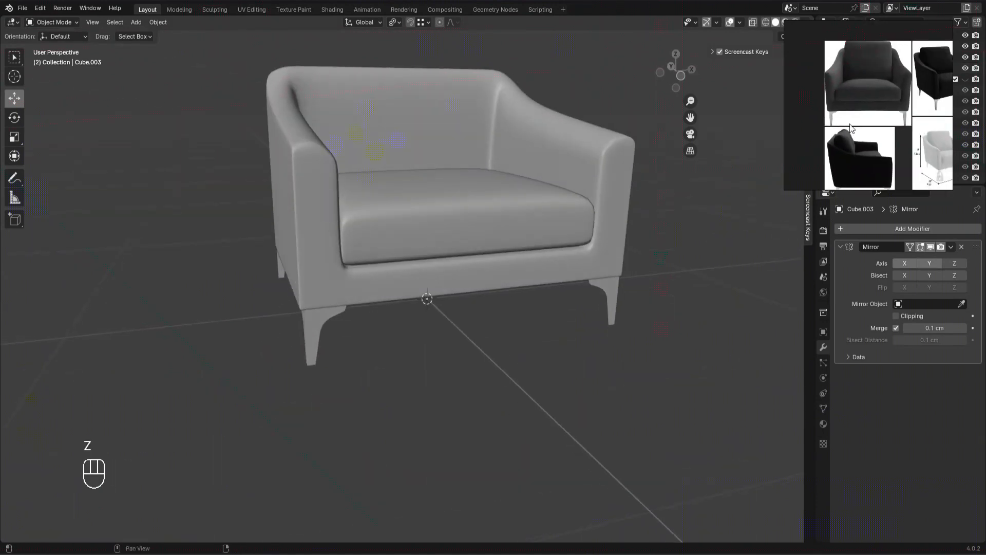
scroll(894, 115, up, 4)
scroll(923, 114, up, 1)
ctrl+middle_drag(354, 366, 303, 392)
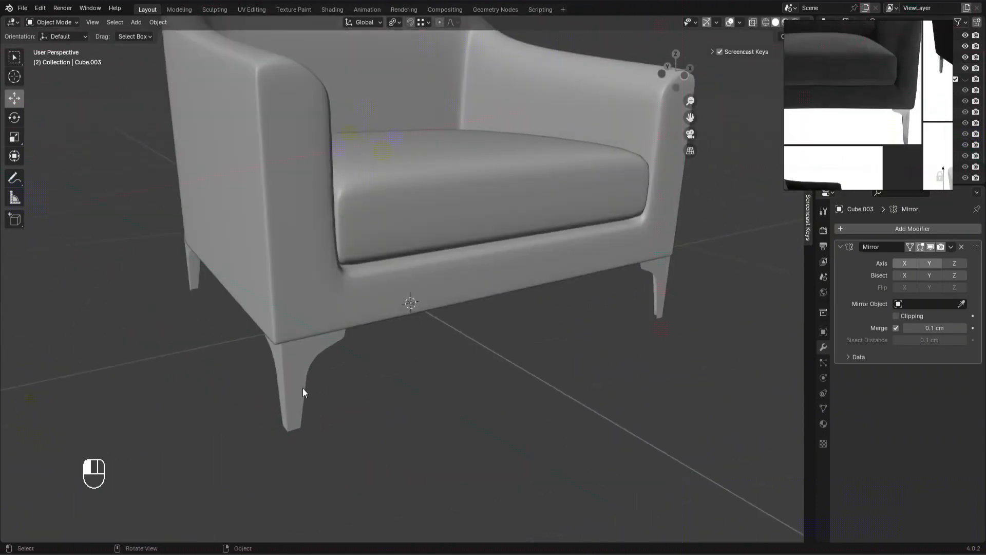
click(844, 232)
click(817, 235)
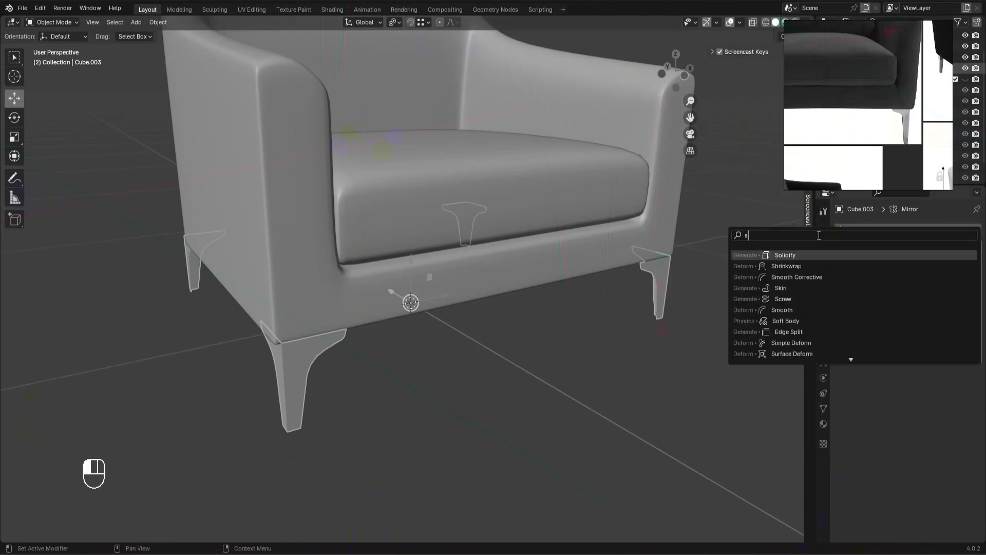
key(Return)
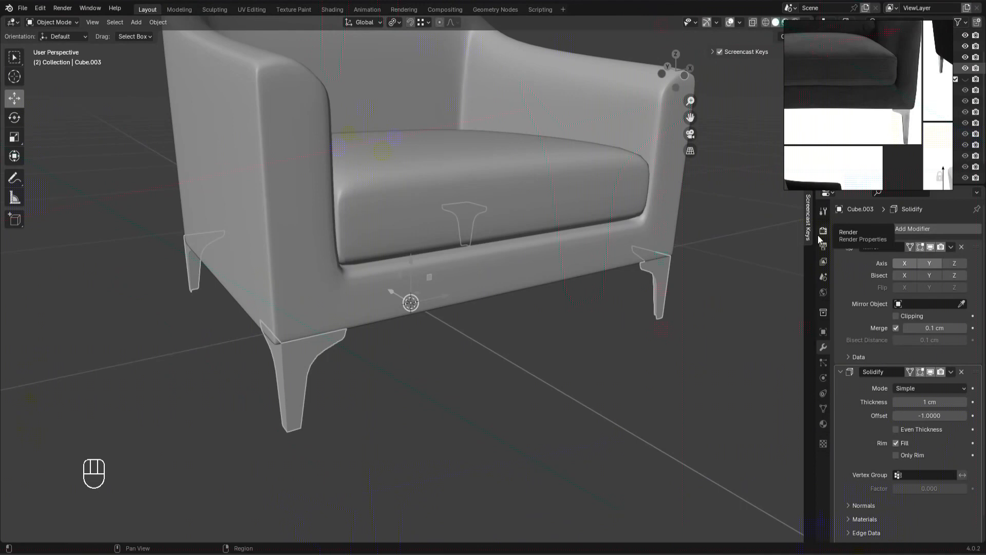
Step: Inspect the thickened legs from below and apply the leg object's transform
alt+drag(369, 346, 298, 323)
alt+middle_drag(299, 323, 508, 294)
alt+right_drag(508, 293, 470, 298)
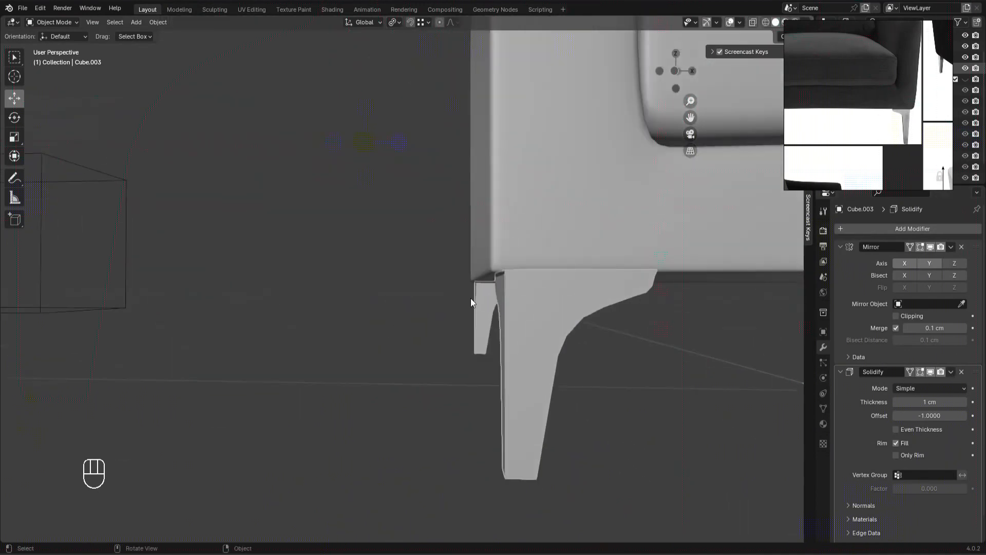
alt+drag(470, 298, 409, 282)
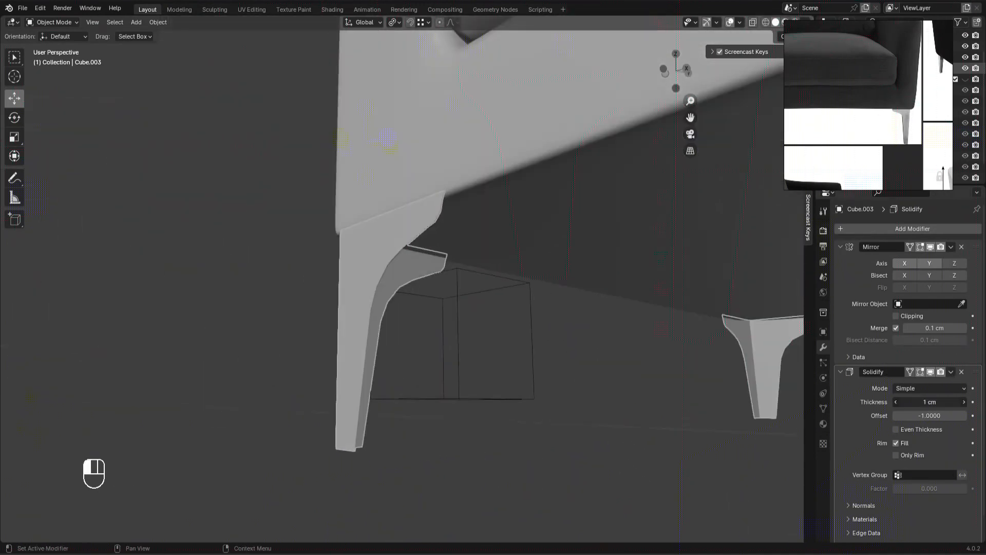
key(ctrl+a)
click(599, 295)
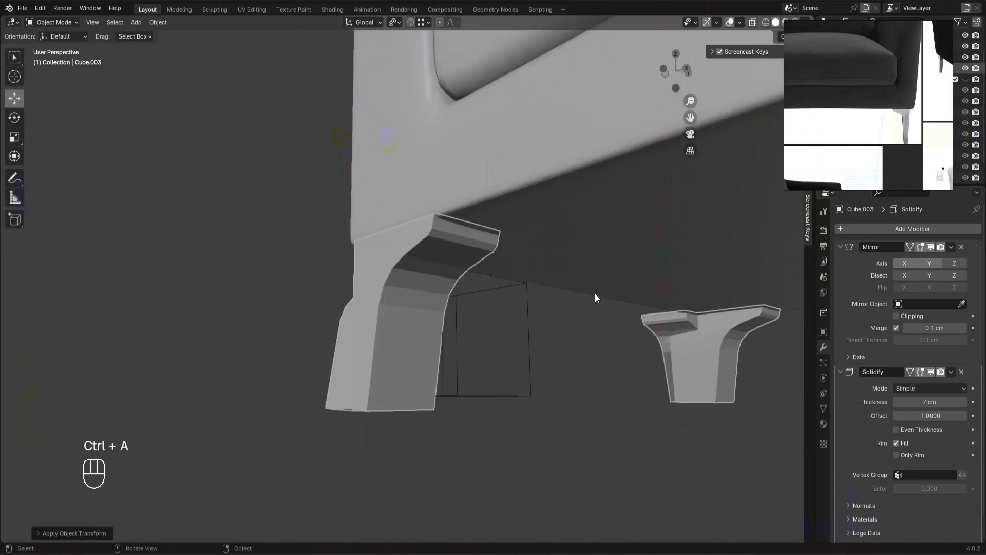
Step: Set the legs' Solidify thickness to 2 cm and inspect the front corner leg
mouse_move(933, 400)
mouse_down()
mouse_move(950, 400)
mouse_move(915, 400)
mouse_up()
key(a)
key(Tab)
key(Tab)
click(451, 442)
alt+drag(451, 441, 480, 328)
alt+drag(297, 262, 430, 290)
right_drag(869, 127, 897, 179)
scroll(290, 329, up, 2)
alt+drag(291, 328, 421, 310)
key(Tab)
key(Tab)
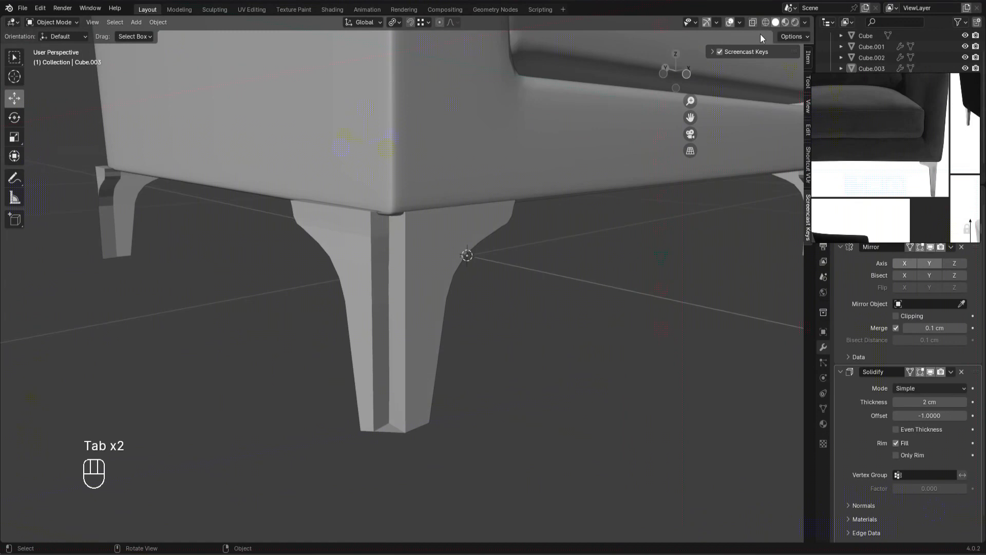
Step: Turn on the Face Orientation overlay and examine the legs' face directions
click(737, 22)
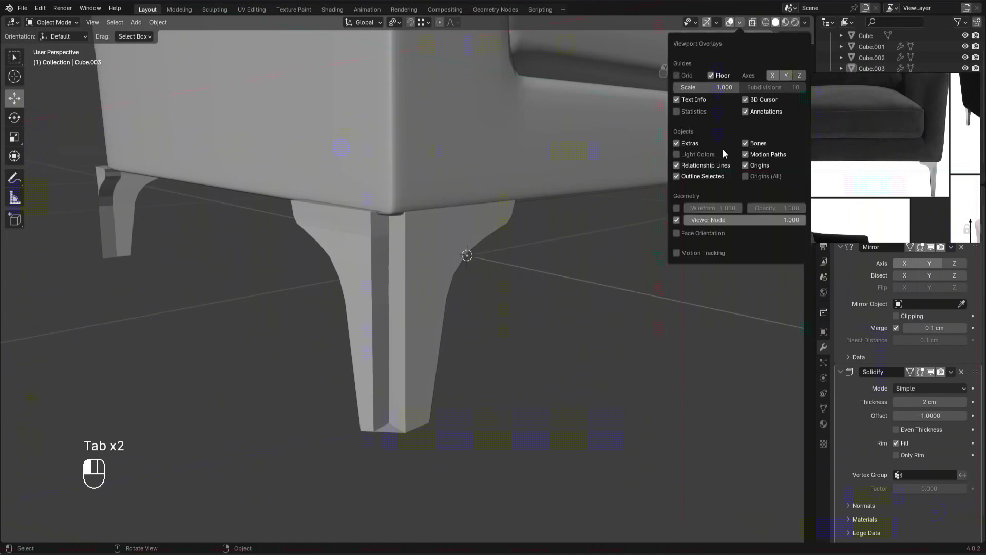
click(697, 233)
alt+drag(525, 393, 866, 316)
alt+drag(419, 319, 560, 369)
click(466, 276)
Step: Recalculate the normals of the whole leg mesh to the outside
key(Tab)
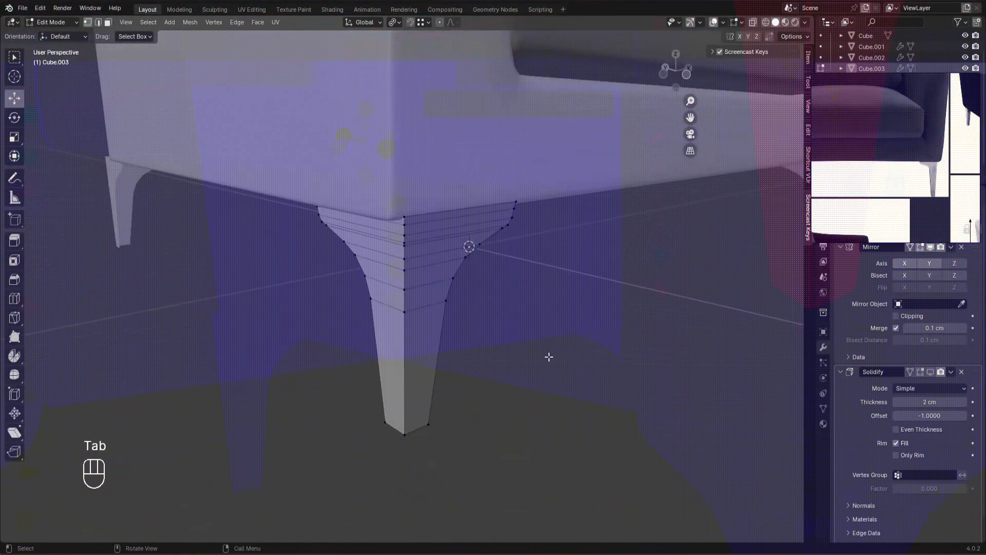
key(a)
key(alt+n)
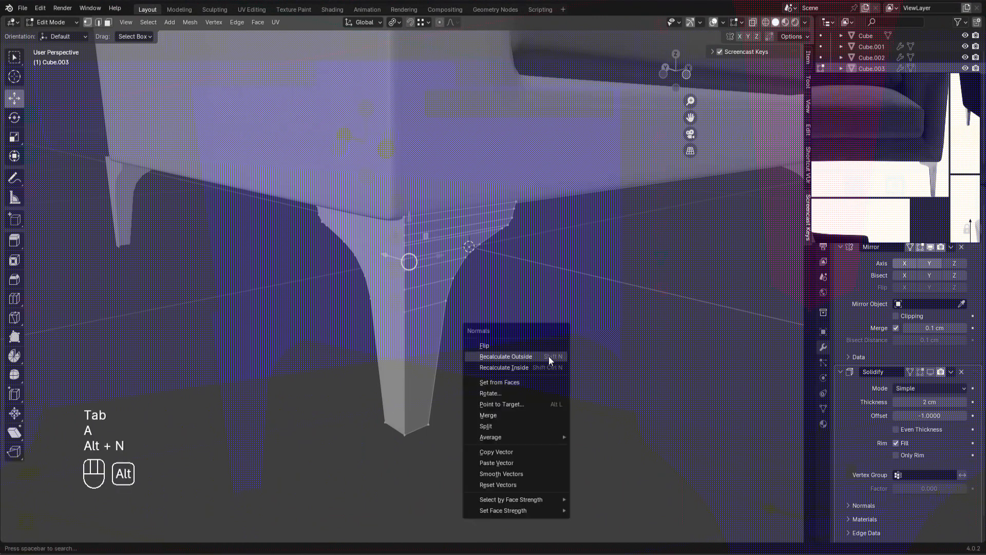
click(543, 356)
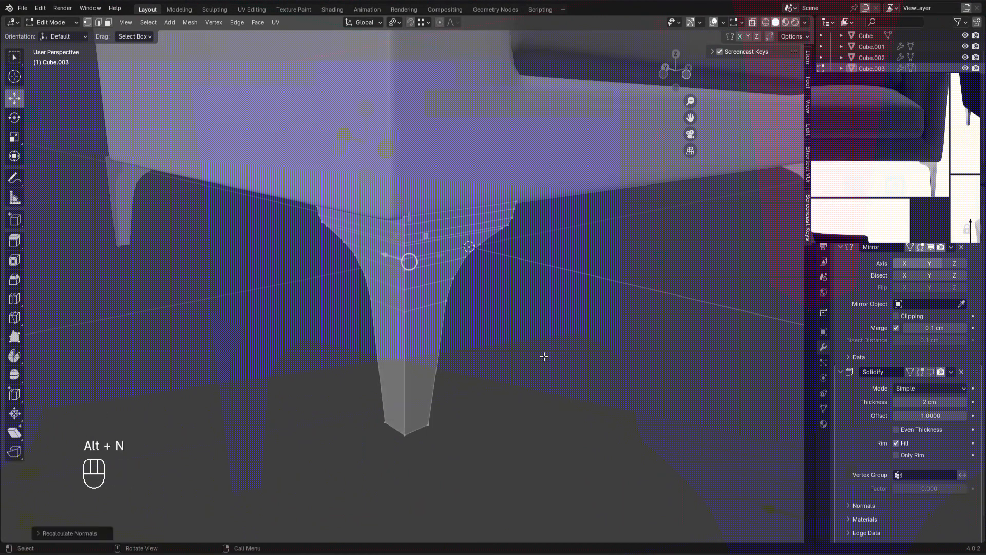
key(Tab)
Step: Recalculate the normals of the whole sofa body mesh to the outside
key(z)
scroll(451, 265, down, 3)
click(492, 223)
shift+middle_drag(492, 223, 518, 432)
key(Tab)
key(a)
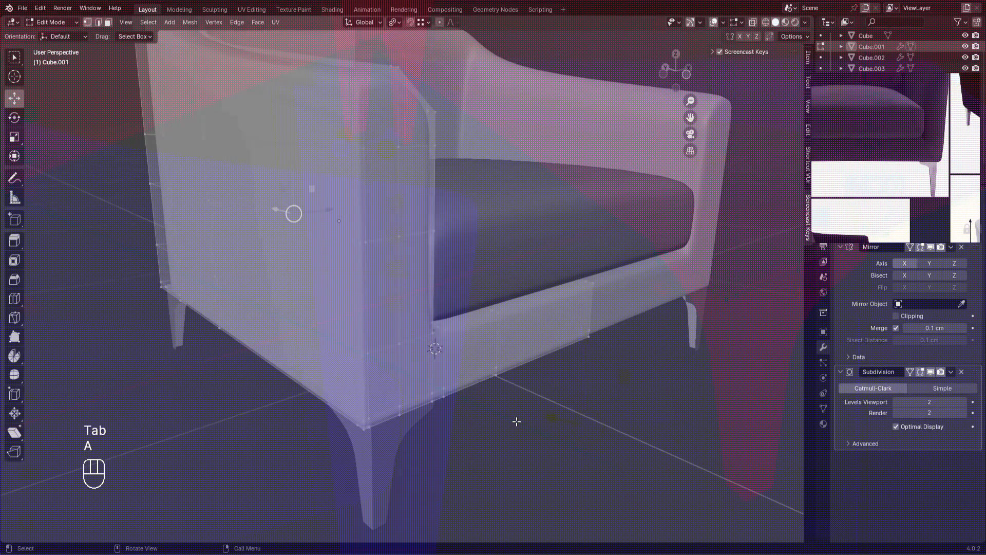
key(alt+n)
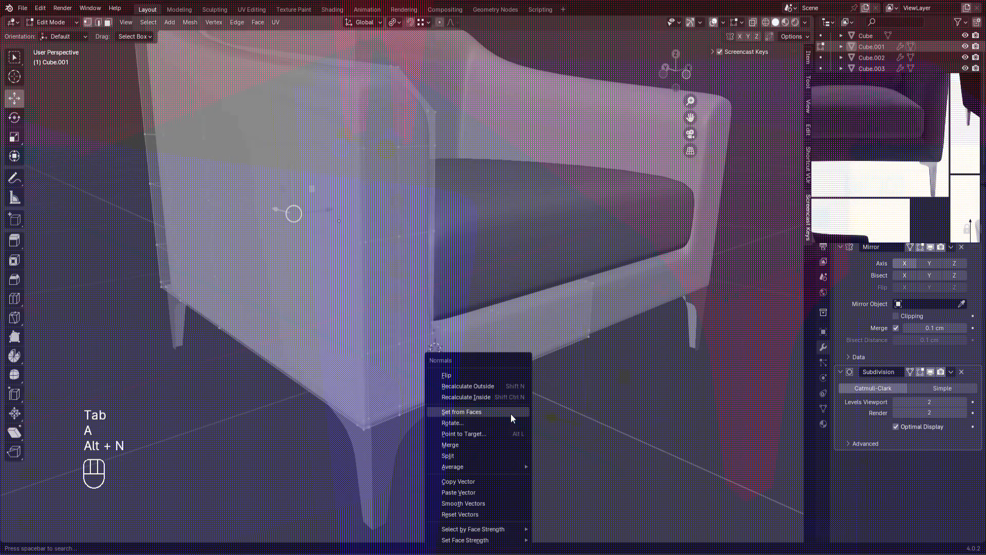
click(510, 386)
click(576, 438)
scroll(559, 433, down, 1)
middle_drag(559, 434, 567, 405)
key(Tab)
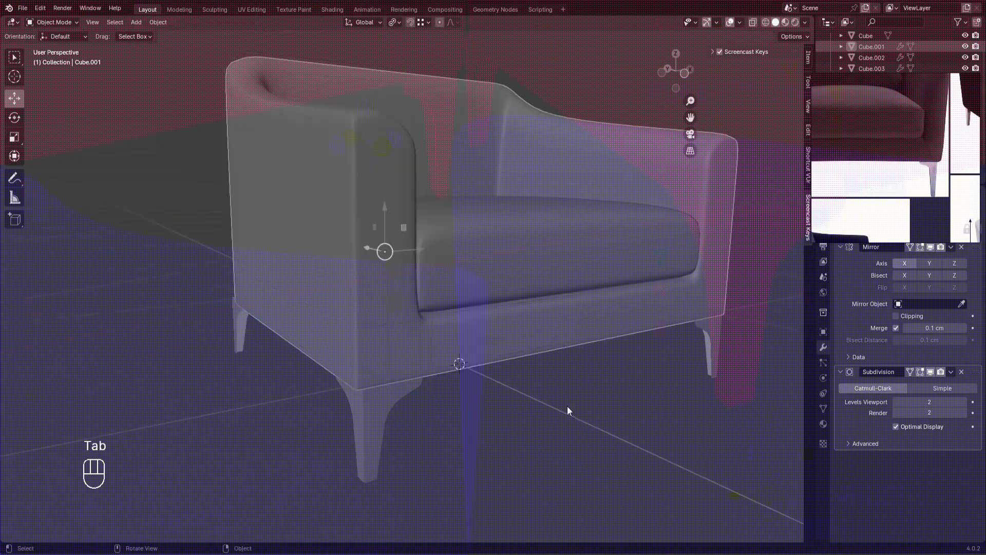
Step: Turn off the Face Orientation overlay
click(739, 23)
click(679, 234)
alt+middle_drag(527, 337, 529, 288)
Step: Set the legs' Solidify thickness to 1 cm
click(386, 339)
scroll(518, 362, up, 2)
alt+middle_drag(488, 347, 329, 269)
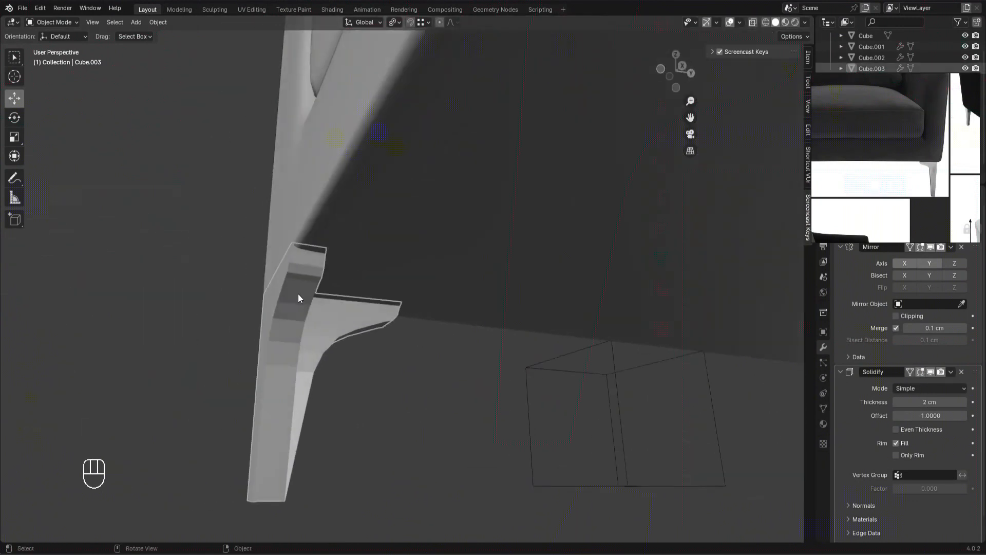
mouse_move(930, 402)
mouse_down()
mouse_move(919, 403)
mouse_move(929, 402)
mouse_up()
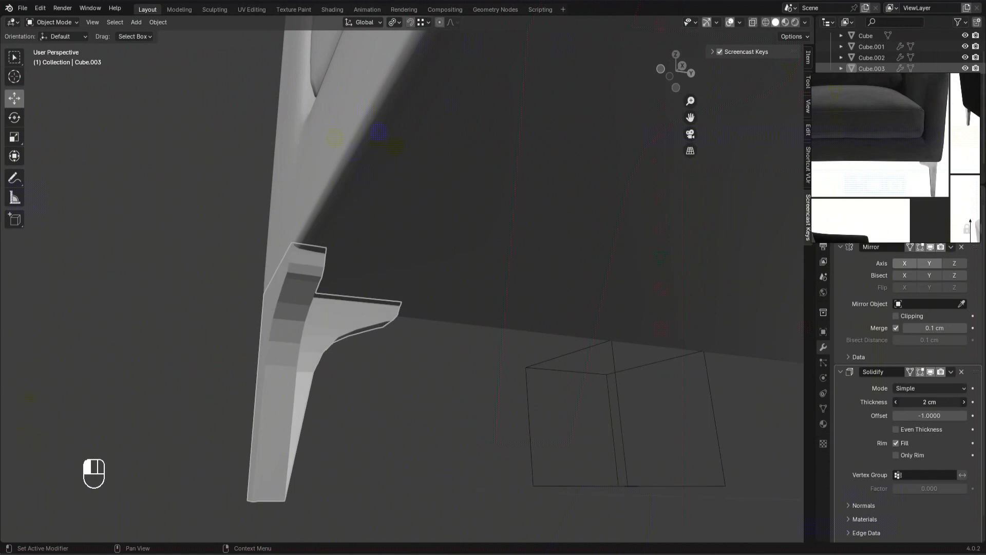
text(1)
key(Return)
Step: Compare the whole seat, frame and legs with the front-view reference image
alt+middle_drag(598, 467, 537, 418)
scroll(555, 277, down, 5)
alt+middle_drag(568, 321, 519, 416)
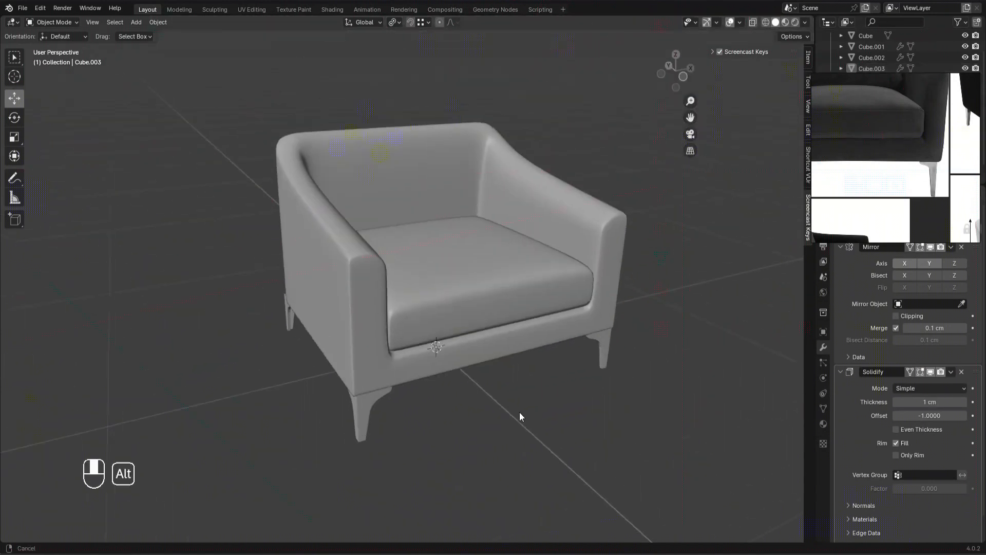
scroll(957, 180, down, 3)
scroll(929, 169, up, 2)
scroll(503, 381, down, 2)
scroll(433, 272, up, 3)
shift+middle_drag(434, 268, 387, 307)
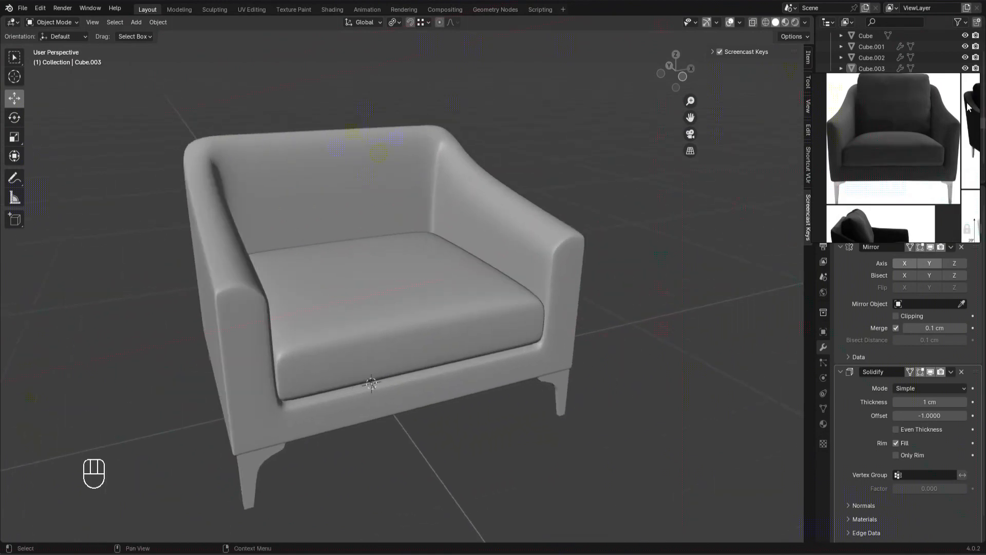
scroll(909, 92, down, 2)
scroll(904, 123, up, 2)
middle_drag(904, 123, 903, 153)
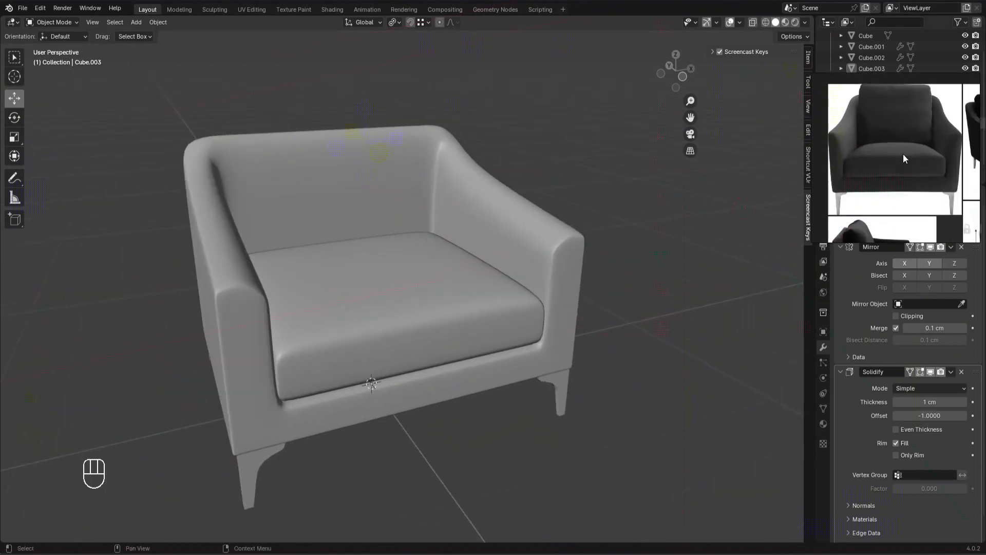
Step: Duplicate the seat cushion in place
click(378, 304)
scroll(512, 400, down, 2)
key(shift+d)
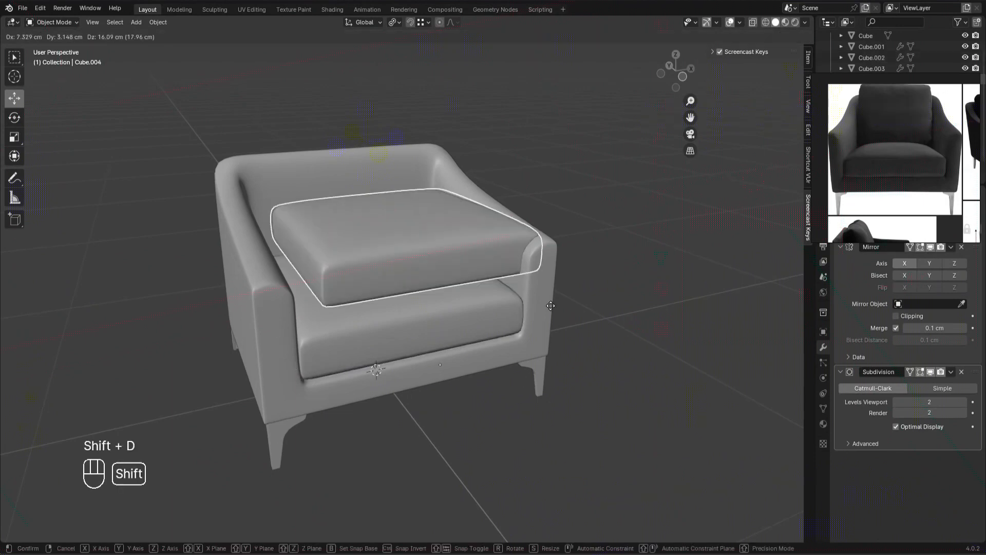
right_click(359, 296)
Step: Set the duplicated cushion's origin to the middle of the cushion
key(Tab)
click(395, 268)
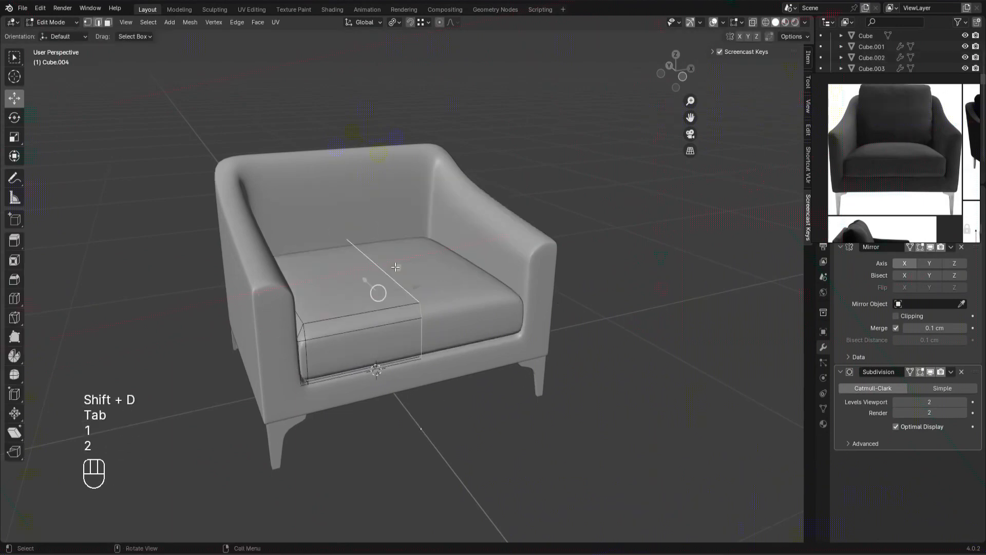
key(Tab)
right_click(421, 315)
mouse_move(421, 315)
click(482, 337)
Step: Raise the duplicated cushion above the seat and rotate it 90 degrees about the X axis
drag(372, 260, 376, 158)
alt+drag(381, 160, 435, 174)
key(r)
key(x)
right_click(435, 174)
text(rx)
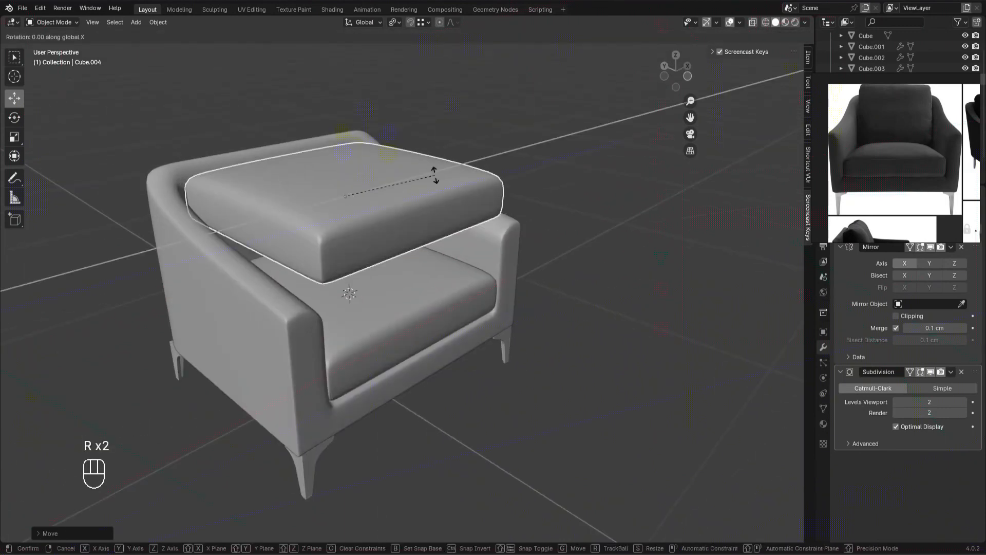
text(90)
key(Return)
Step: Move the upright cushion back against the backrest and adjust its height above the seat
key(KP_1)
key(KP_3)
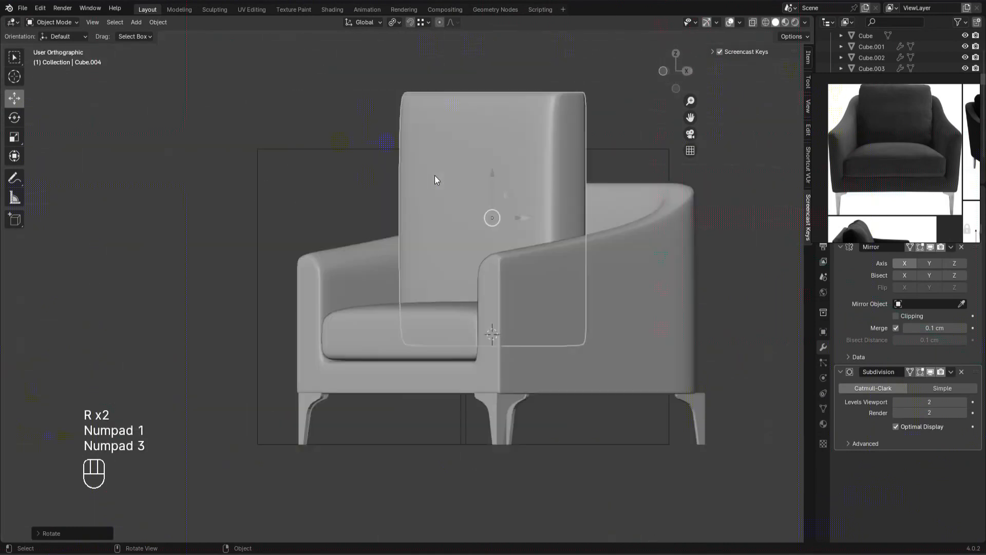
alt+middle_drag(471, 191, 221, 375)
scroll(218, 385, up, 2)
alt+middle_drag(203, 454, 307, 204)
drag(306, 206, 387, 124)
middle_drag(387, 178, 416, 202)
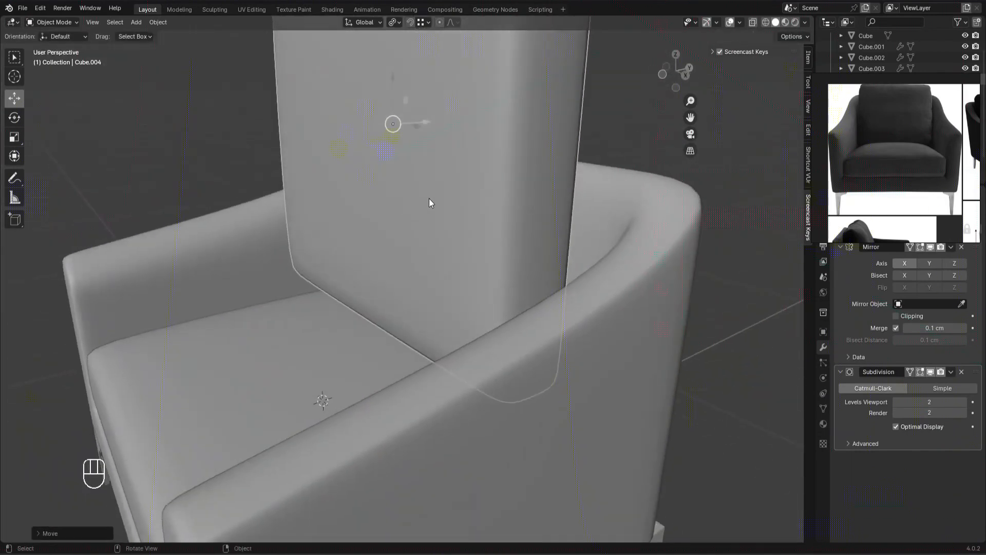
scroll(410, 199, down, 2)
drag(396, 129, 401, 156)
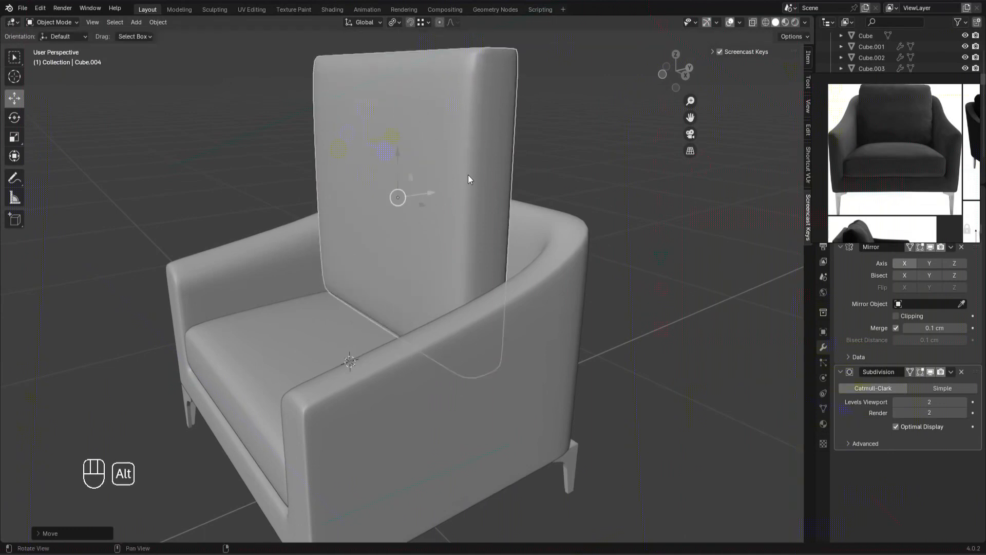
alt+middle_drag(467, 175, 434, 196)
drag(435, 195, 475, 194)
alt+middle_drag(475, 194, 535, 221)
scroll(606, 239, down, 2)
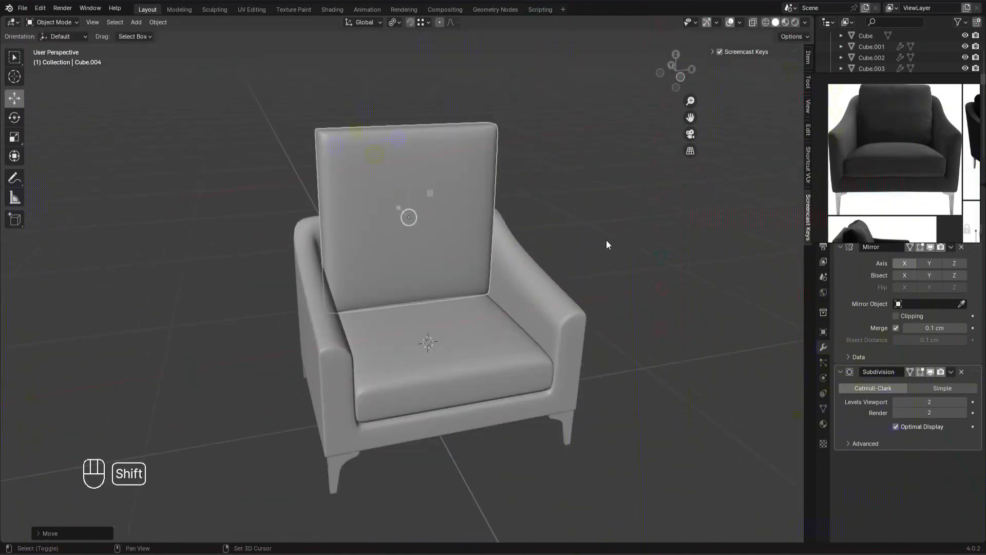
Step: Show Collection 2 with the wireframe guide and switch off the back cushion's Subdivision display in the viewport
key(shift+2)
alt+middle_drag(350, 164, 371, 155)
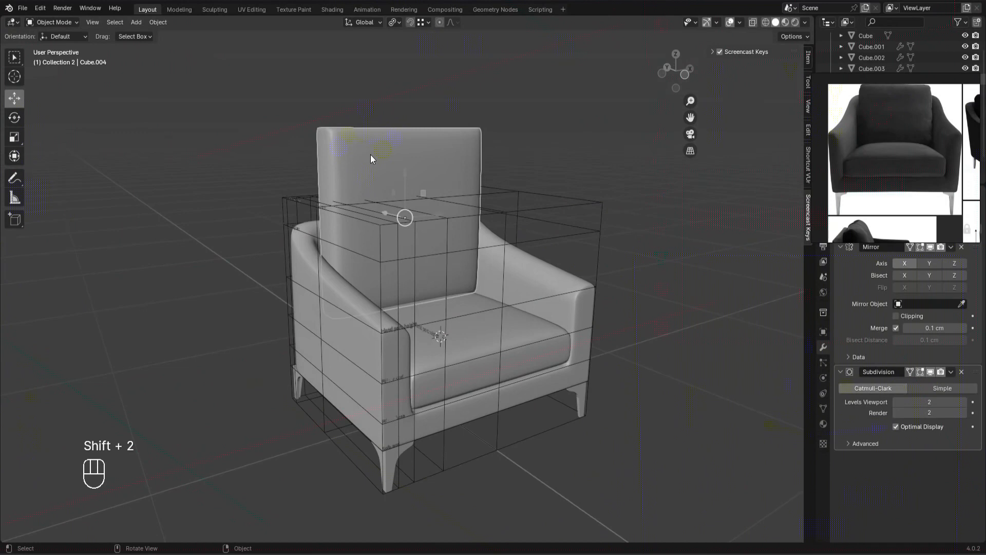
click(930, 371)
Step: Lower the back cushion's top vertices with snapping to the top of the wireframe guide
key(Tab)
key(1)
scroll(526, 209, up, 2)
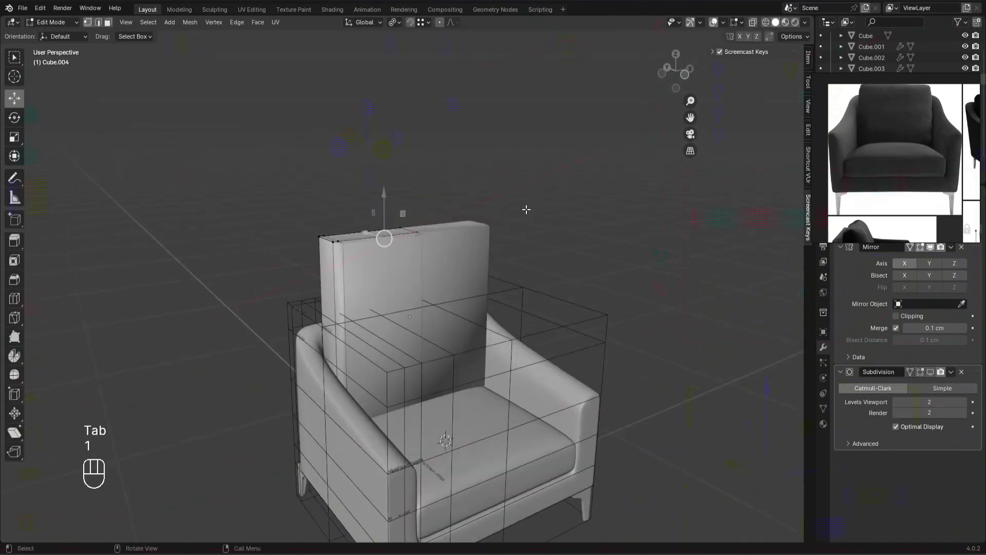
key(z)
key(z)
middle_drag(264, 267, 270, 266)
scroll(273, 265, up, 1)
mouse_move(346, 188)
ctrl+mouse_down()
mouse_move(284, 277)
mouse_move(281, 302)
ctrl+mouse_up()
key(Tab)
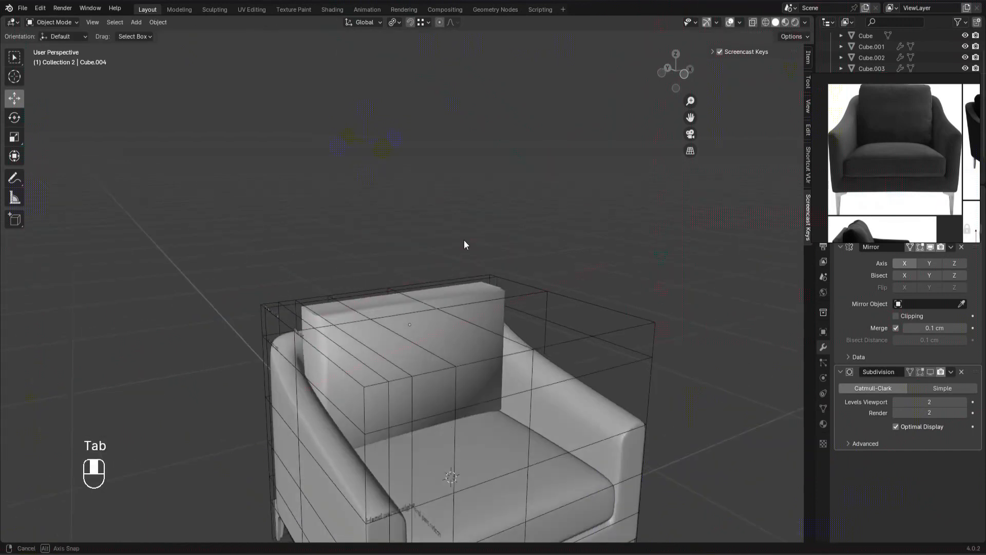
Step: Show only the first collection, switch the back cushion's Subdivision display back on and check its side profile
key(1)
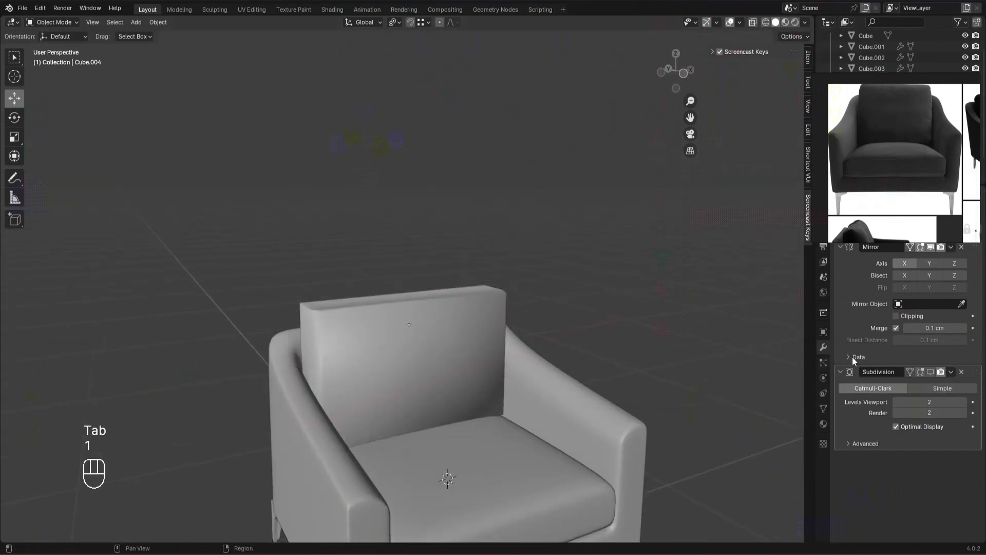
click(930, 372)
alt+drag(420, 354, 484, 347)
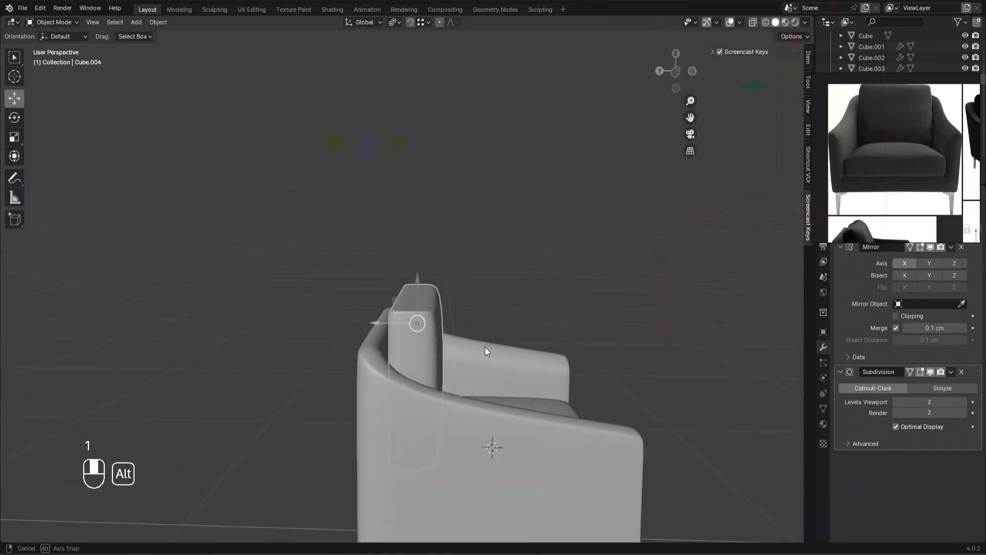
key(KP_3)
key(ctrl+KP_3)
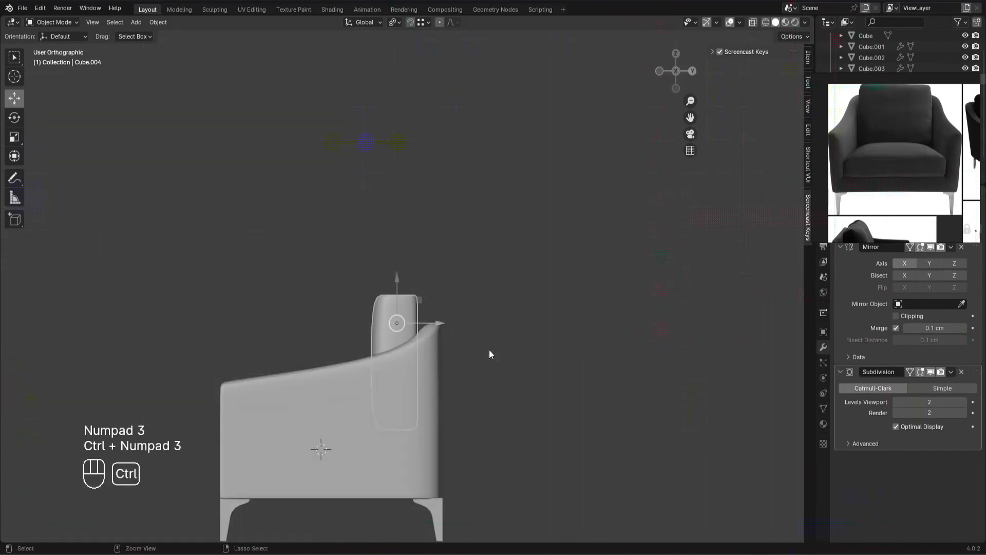
scroll(464, 340, up, 4)
alt+middle_drag(520, 334, 487, 236)
middle_drag(524, 303, 447, 328)
Step: Snap the 3D cursor to the back cushion's selected middle edges and set the cushion's origin to the cursor
key(Tab)
scroll(500, 329, down, 3)
key(2)
key(shift+s)
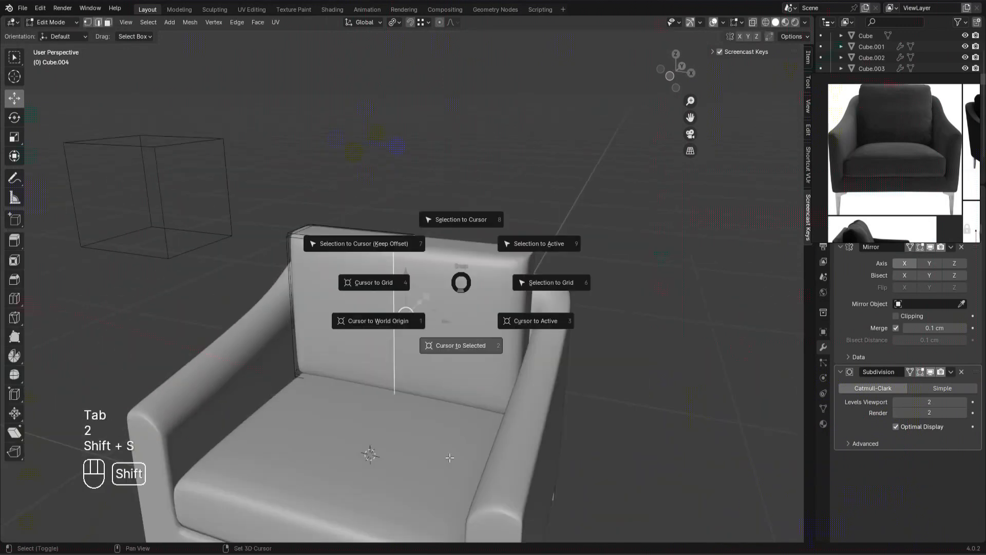
click(465, 347)
key(Tab)
right_click(470, 352)
mouse_move(522, 362)
click(560, 365)
middle_drag(560, 362, 602, 353)
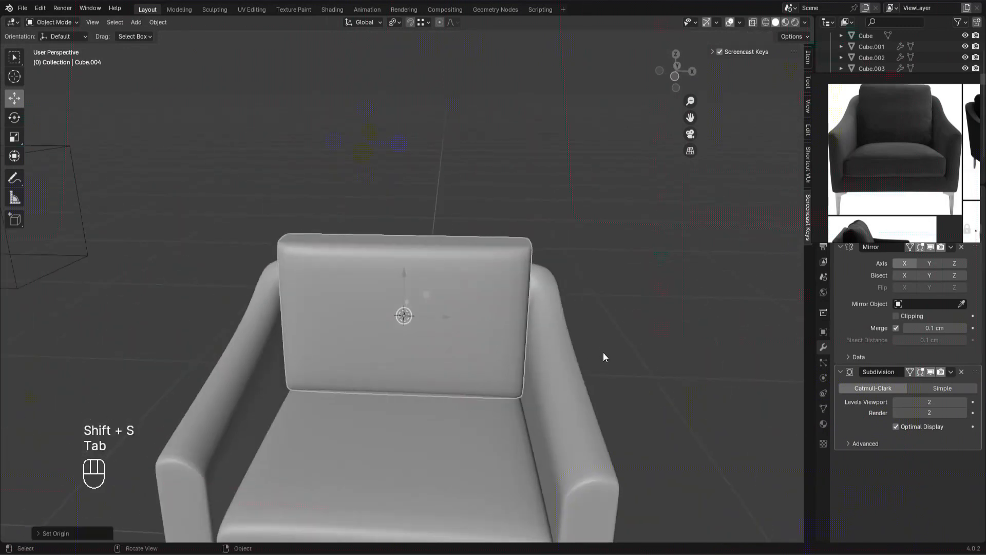
Step: Tilt the back cushion backward in side view and compare its angle with the side reference image
key(ctrl+KP_3)
scroll(603, 352, up, 3)
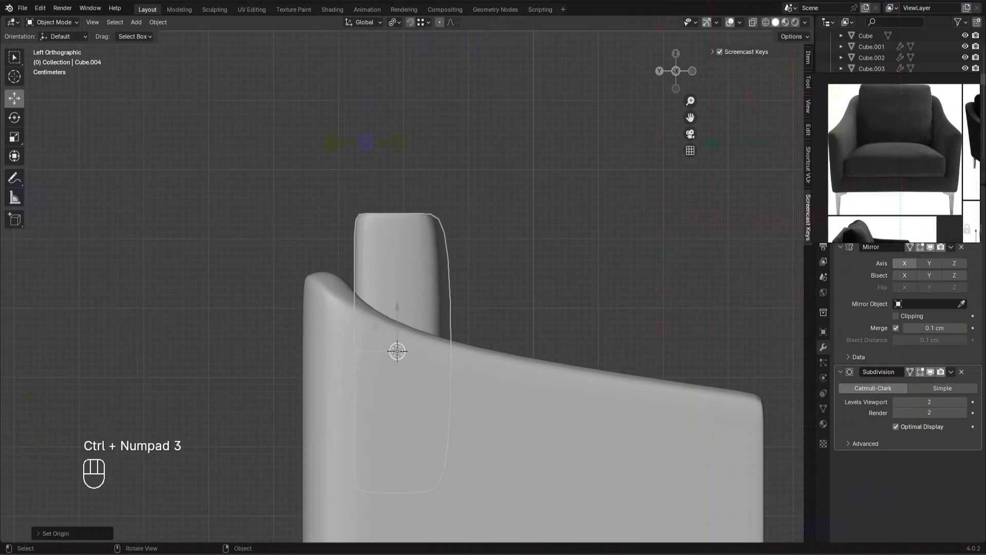
key(r)
click(582, 260)
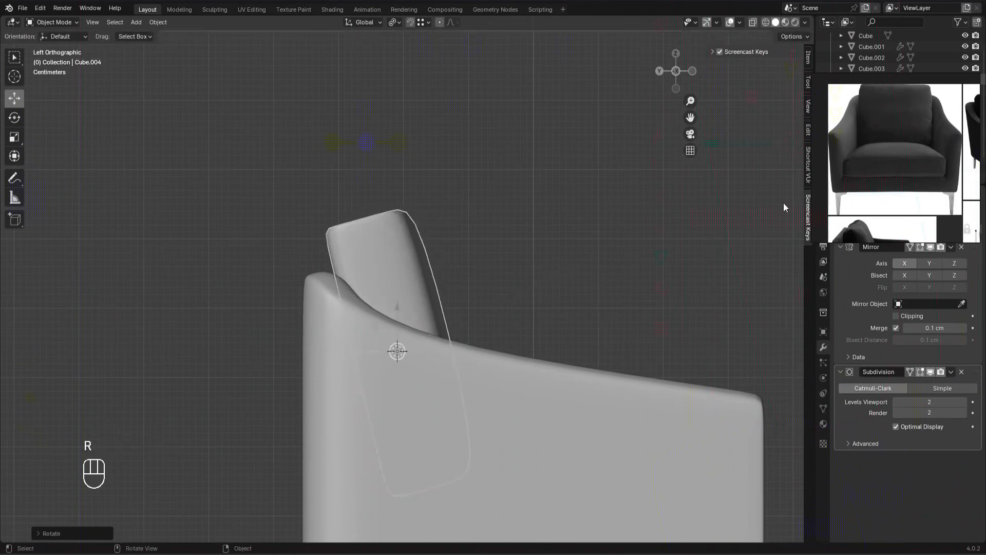
scroll(860, 170, down, 5)
scroll(576, 200, down, 3)
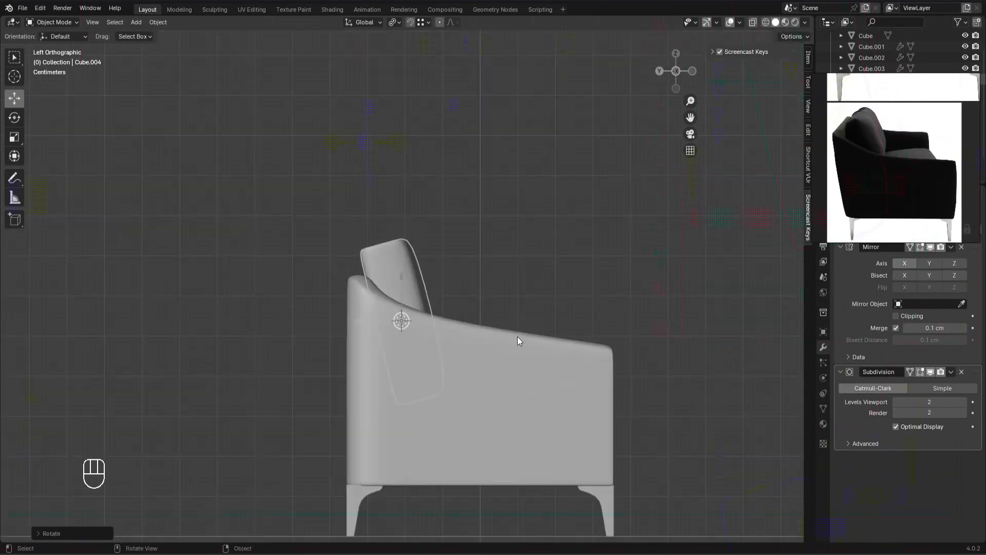
scroll(529, 308, down, 2)
alt+middle_drag(532, 285, 422, 306)
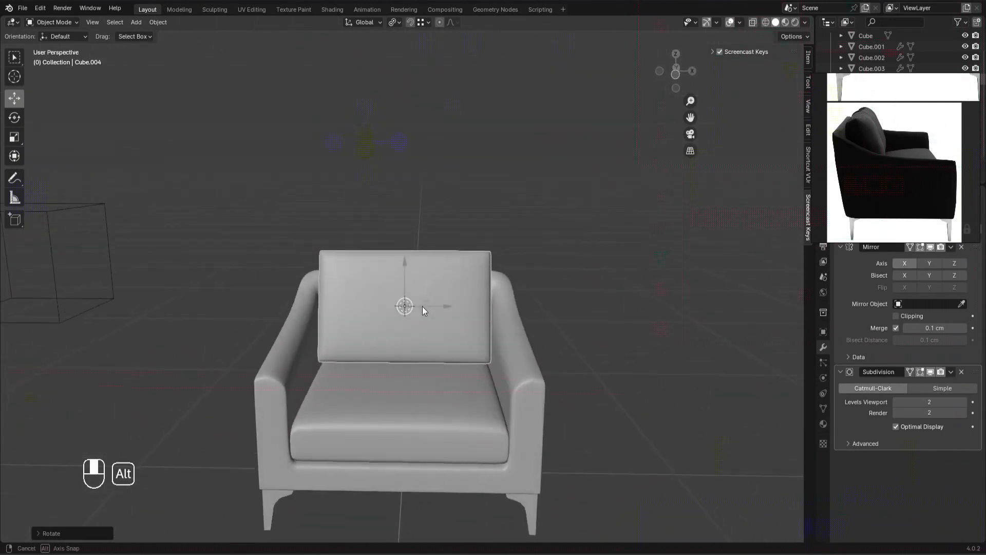
Step: Enlarge and reposition the reference board to study the armchair's front image beside the model
scroll(885, 156, down, 2)
scroll(849, 149, up, 5)
drag(849, 149, 753, 159)
drag(833, 231, 936, 310)
double_click(787, 126)
right_drag(788, 138, 710, 115)
Step: Try a vertical loop cut near the outer side of the back cushion and undo it
shift+middle_drag(475, 196, 381, 111)
click(383, 111)
alt+drag(579, 178, 528, 160)
click(429, 188)
alt+drag(500, 200, 475, 314)
key(Tab)
scroll(400, 267, up, 4)
alt+drag(400, 195, 325, 218)
key(Tab)
middle_drag(206, 174, 251, 162)
key(Tab)
key(ctrl+r)
click(265, 215)
click(215, 218)
key(ctrl+z)
Step: Try lowering the back cushion's top edges by about 0.7 cm, check the shape and undo the changes
middle_drag(249, 229, 258, 209)
drag(234, 164, 235, 170)
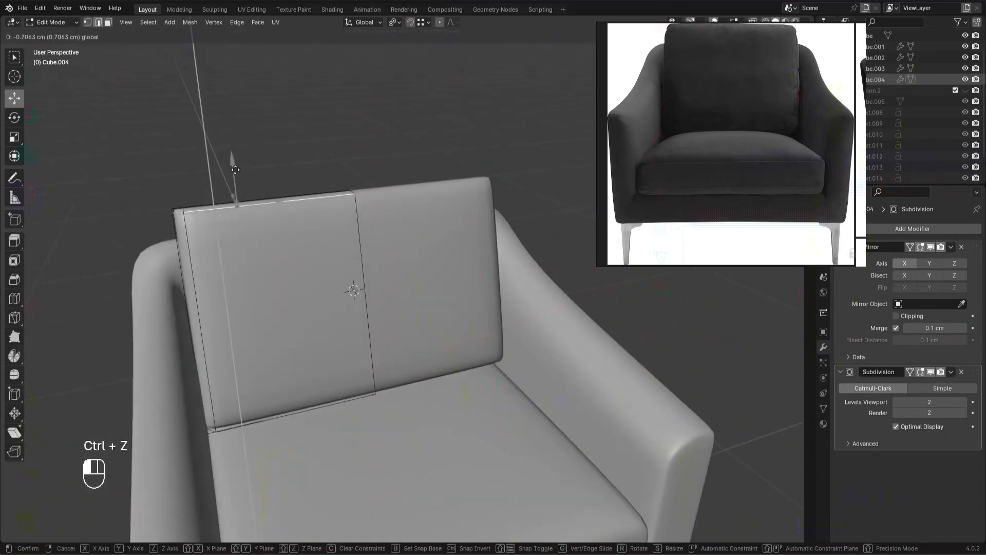
key(Tab)
scroll(284, 201, down, 2)
drag(241, 214, 416, 257)
key(Tab)
click(330, 360)
alt+drag(323, 353, 421, 306)
key(ctrl+z)
key(ctrl+z)
key(ctrl+z)
key(ctrl+z)
key(ctrl+z)
Step: Edge-slide the back cushion's selected top edges slightly and check the cushion in Object Mode
key(g)
key(g)
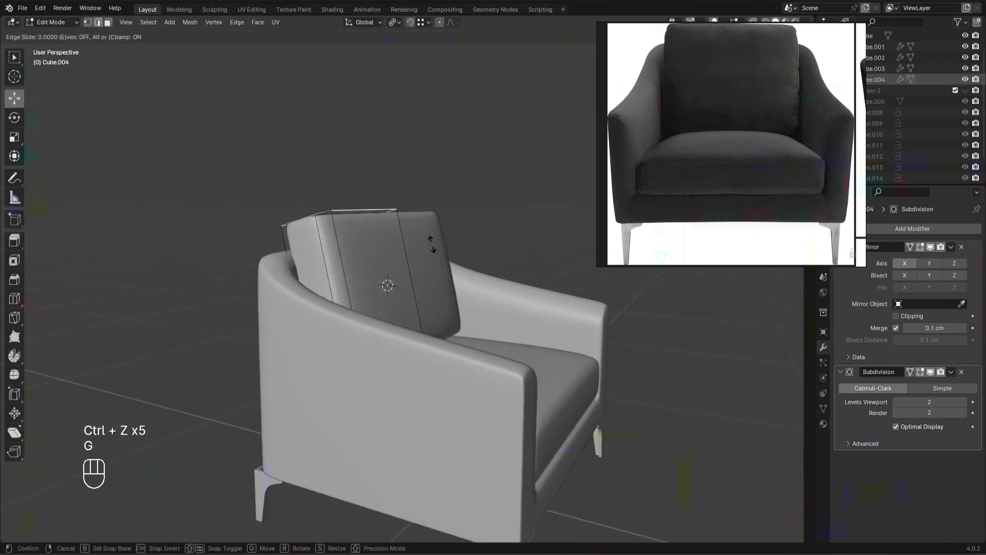
click(438, 248)
scroll(770, 157, down, 4)
scroll(734, 211, up, 7)
alt+drag(329, 164, 350, 211)
key(Tab)
key(Tab)
key(g)
key(Tab)
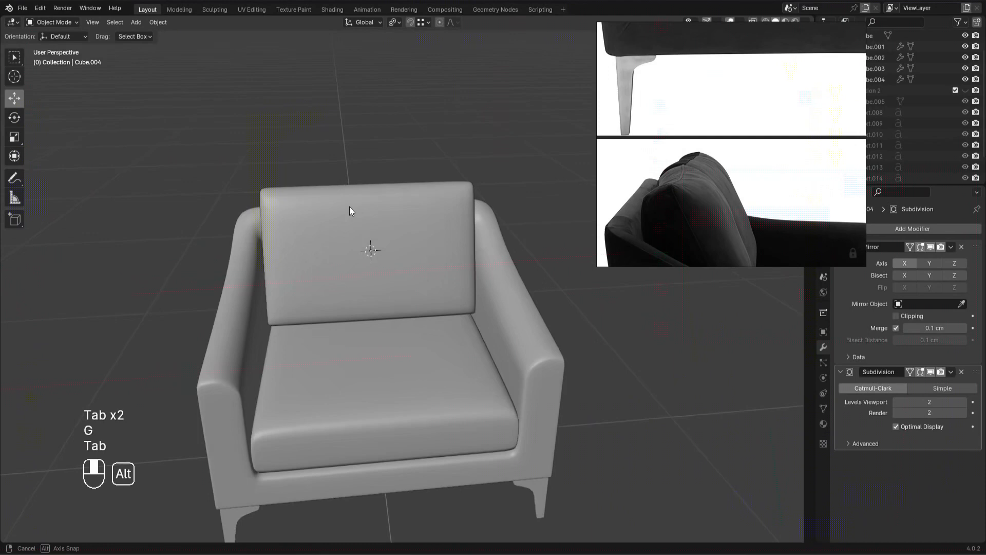
Step: Edge-slide the back cushion's outer vertical edge loop inward to soften its side corners
key(Tab)
key(2)
click(282, 239)
key(g)
key(g)
click(327, 233)
key(Tab)
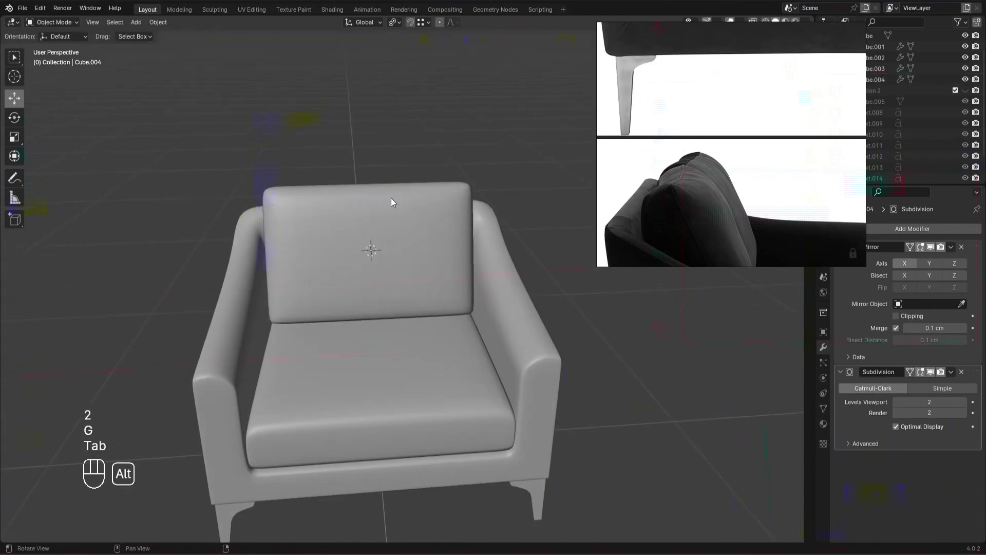
Step: Examine the back cushion's rounding from several angles against the front and side reference images
alt+drag(392, 200, 427, 205)
scroll(703, 190, down, 6)
scroll(728, 95, up, 5)
scroll(714, 101, down, 5)
scroll(629, 205, up, 4)
scroll(513, 154, up, 2)
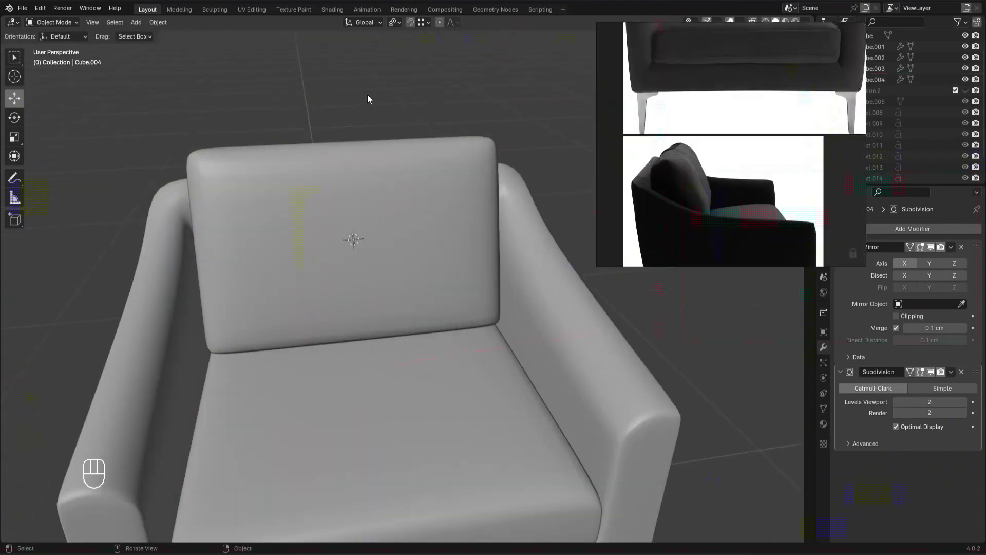
scroll(368, 94, down, 2)
alt+drag(367, 94, 336, 54)
scroll(735, 123, down, 5)
scroll(724, 88, up, 3)
scroll(724, 89, up, 2)
alt+drag(376, 229, 415, 289)
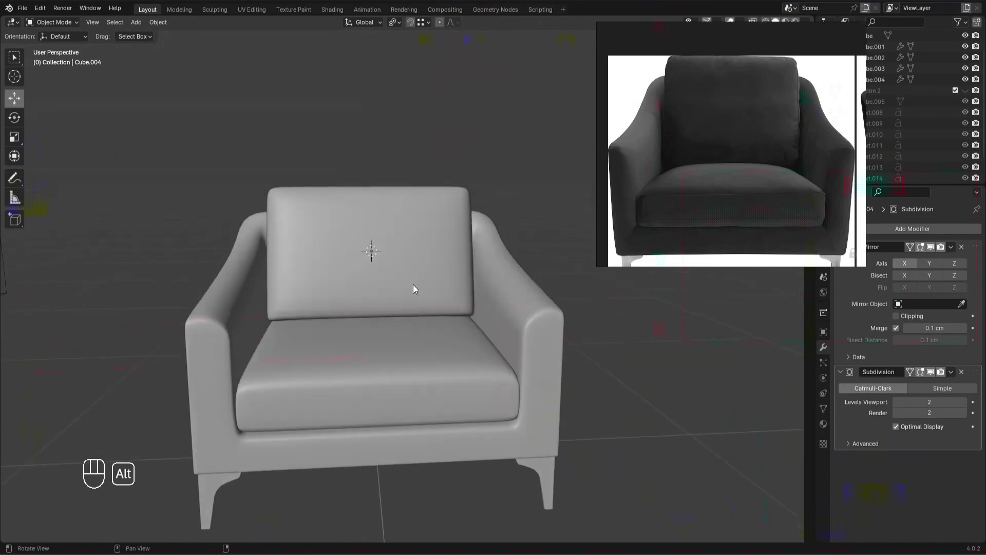
Step: Compare the armchair's overall shape with the front reference and the dimensioned perspective image
scroll(719, 126, down, 4)
scroll(827, 149, up, 3)
scroll(786, 168, down, 2)
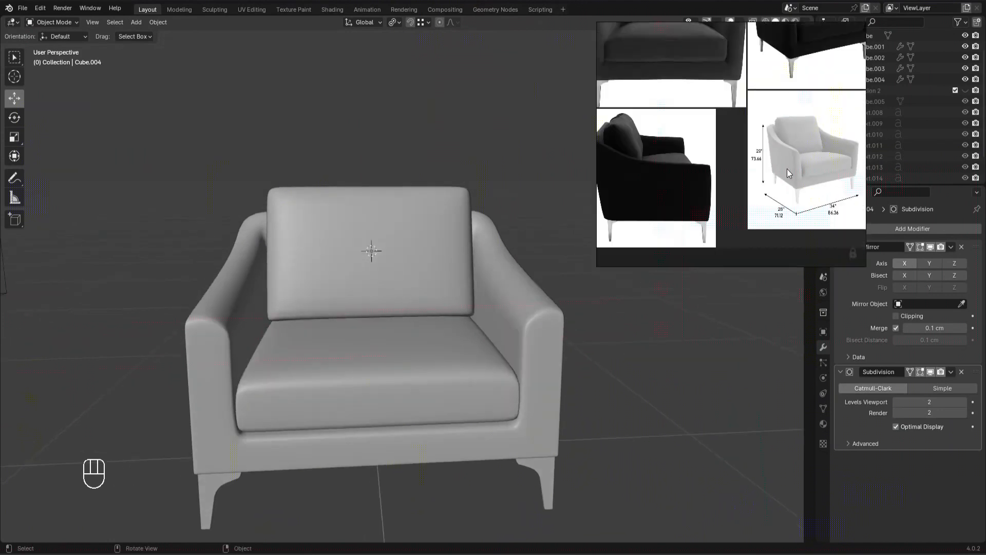
scroll(763, 155, up, 2)
scroll(404, 171, down, 2)
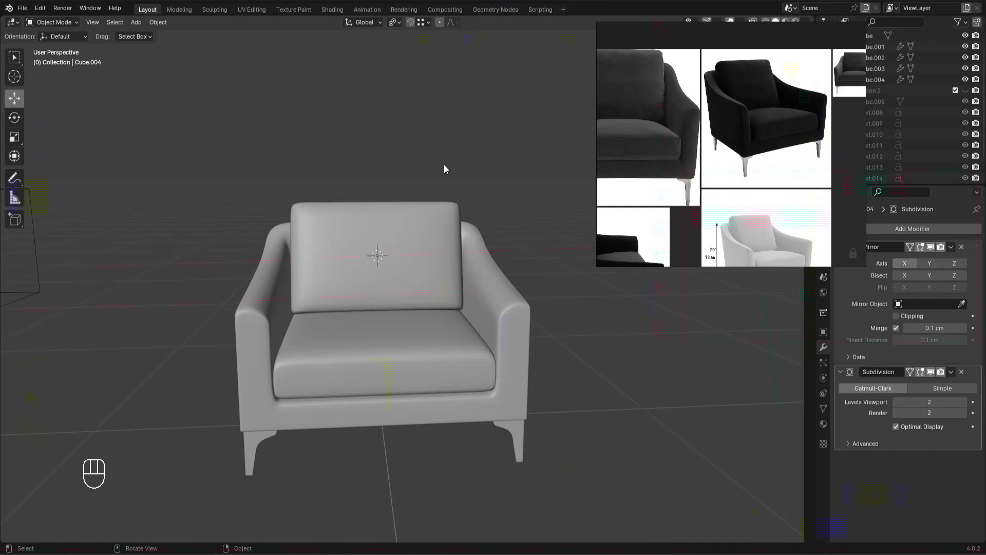
middle_drag(703, 147, 747, 159)
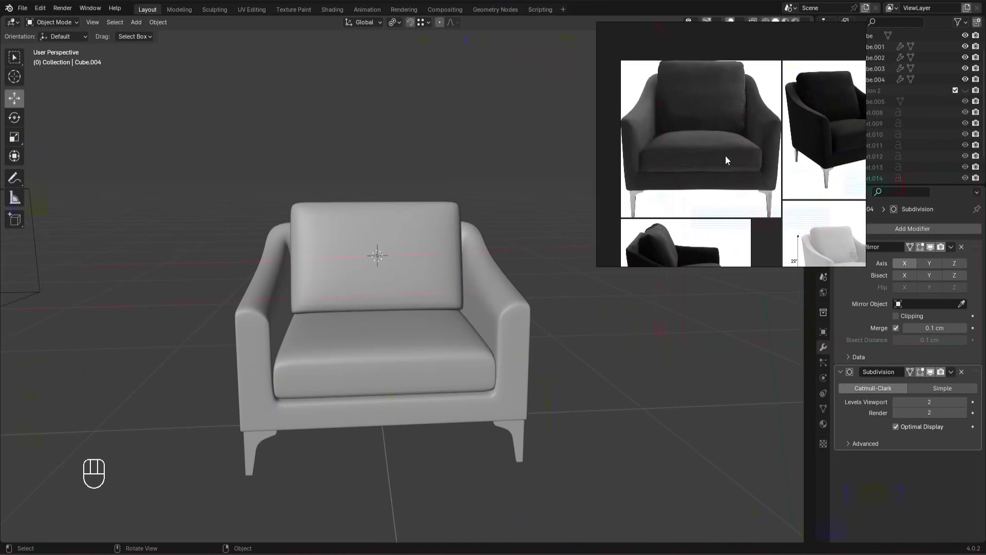
scroll(420, 262, up, 3)
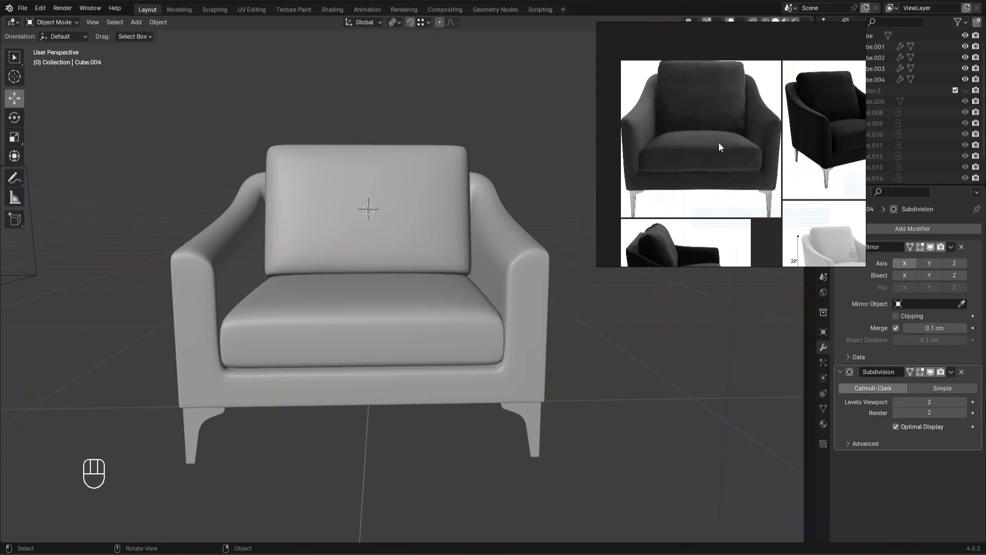
scroll(695, 131, down, 4)
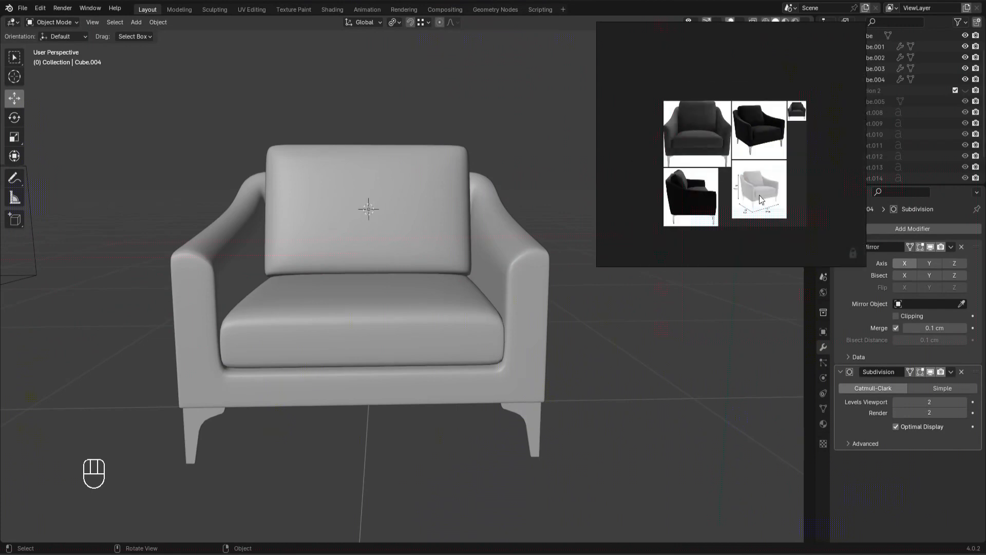
scroll(749, 190, up, 6)
scroll(749, 190, up, 3)
scroll(733, 202, down, 3)
scroll(736, 224, up, 3)
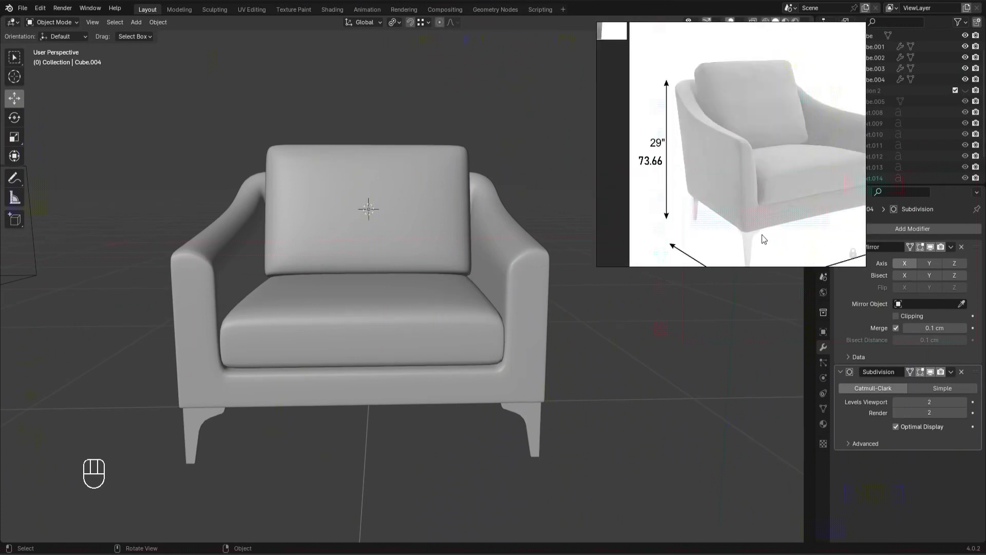
Step: Move the sofa frame's rear corner vertices inward in top view so the frame narrows toward the back
middle_drag(451, 189, 515, 247)
click(495, 243)
key(Tab)
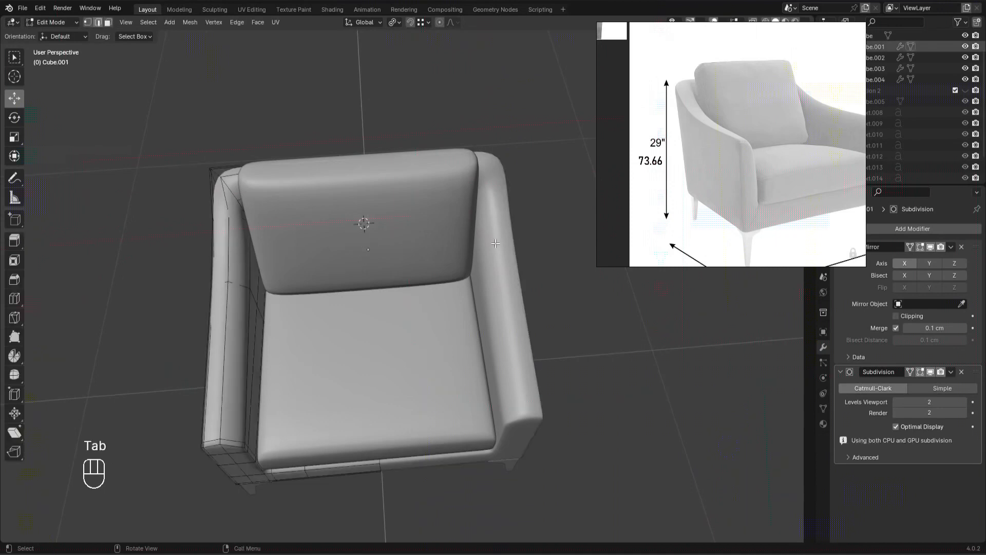
key(KP_7)
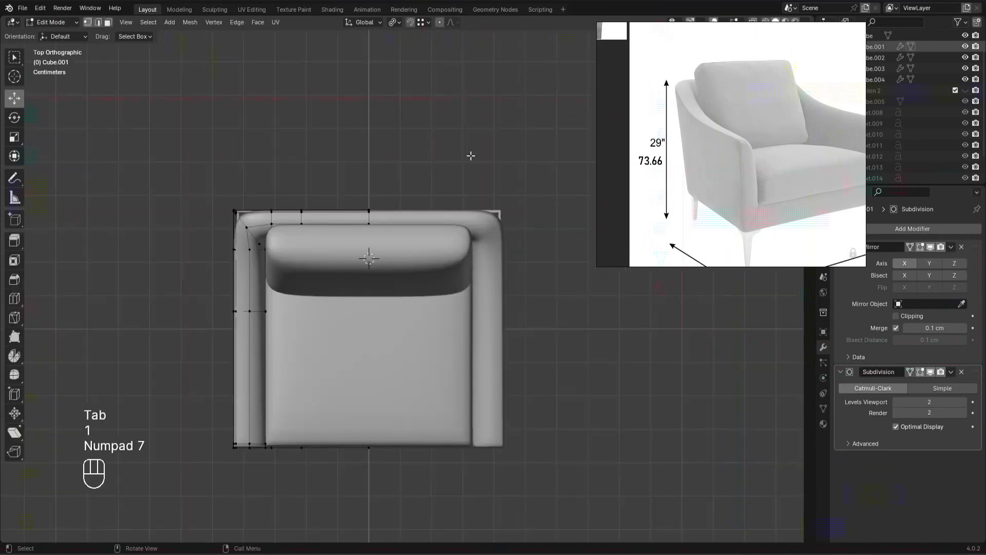
key(z)
drag(323, 282, 174, 155)
key(z)
drag(305, 229, 328, 229)
scroll(308, 256, up, 2)
shift+middle_drag(299, 264, 339, 257)
Step: Refine the frame's taper by shifting inner rear vertices slightly outward and the armrest's middle vertices inward
click(407, 314)
key(z)
drag(324, 269, 200, 224)
key(z)
drag(283, 231, 272, 231)
key(z)
drag(257, 365, 127, 286)
key(z)
drag(257, 321, 272, 320)
key(Tab)
Step: Move the seat cushion's rear outer vertices inward to follow the frame's taper
alt+middle_drag(611, 383, 608, 283)
scroll(513, 303, down, 2)
click(416, 325)
key(Tab)
alt+middle_drag(444, 403, 439, 462)
key(z)
drag(276, 187, 362, 303)
key(z)
alt+middle_drag(368, 308, 353, 252)
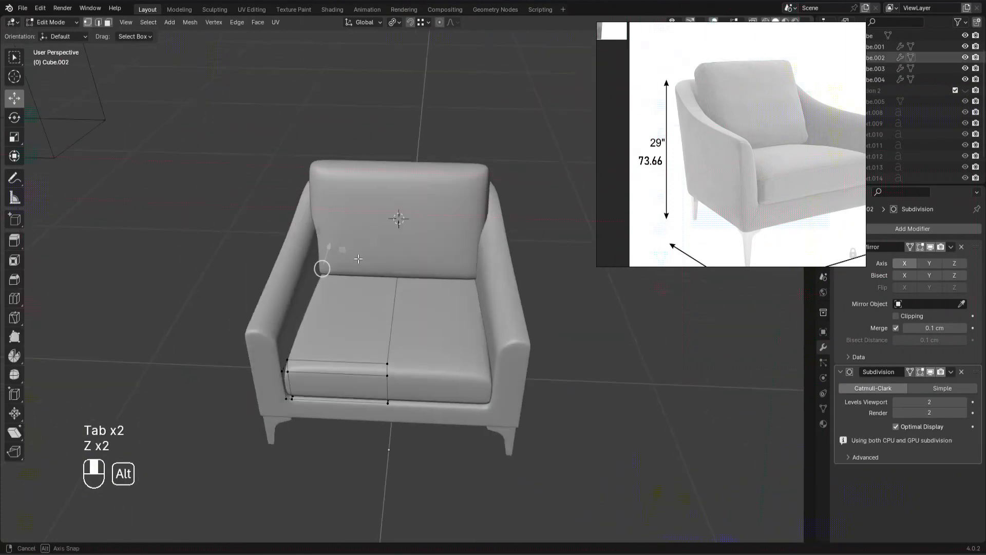
drag(348, 267, 363, 268)
key(Tab)
Step: Move the back cushion's outer side vertices inward to fit it between the narrowed armrests
alt+middle_drag(410, 308, 560, 337)
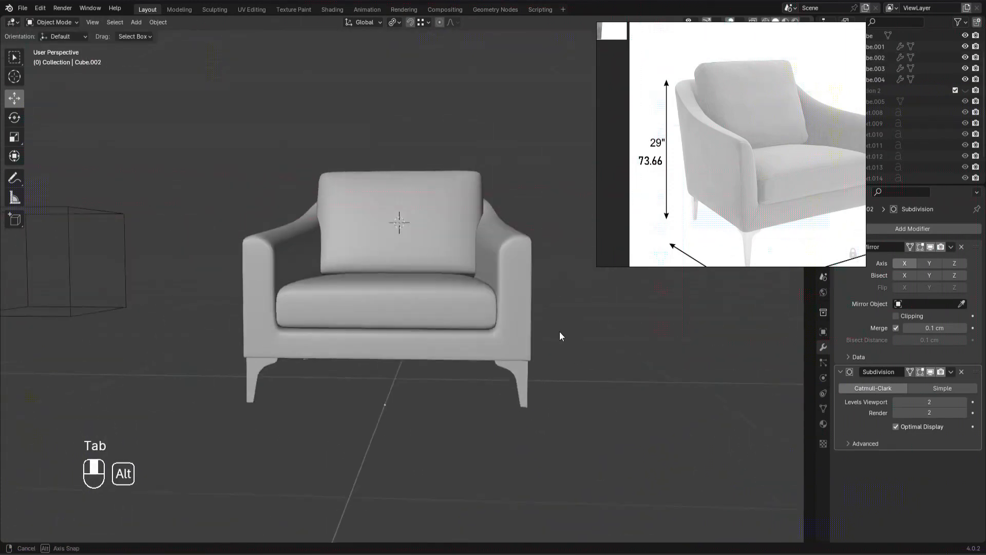
click(411, 236)
key(Tab)
alt+middle_drag(411, 257, 409, 328)
key(1)
key(z)
drag(164, 154, 310, 429)
key(z)
key(ctrl+z)
mouse_move(343, 321)
mouse_down()
mouse_move(364, 325)
mouse_move(354, 323)
mouse_up()
key(Tab)
alt+middle_drag(462, 395, 487, 254)
Step: Compare the tapered armchair's front view with the front reference image
scroll(720, 128, down, 4)
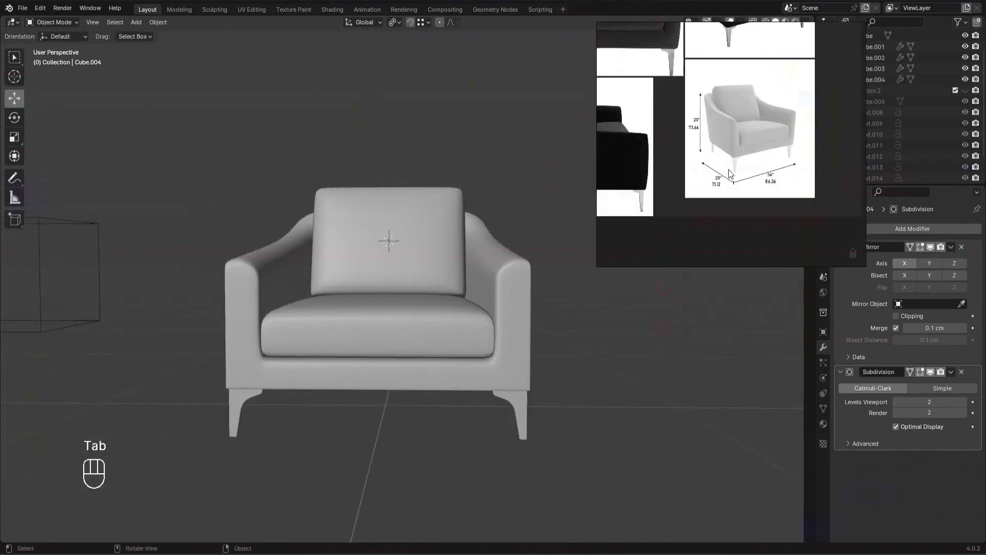
middle_drag(693, 143, 833, 200)
middle_drag(751, 62, 741, 132)
scroll(398, 156, up, 2)
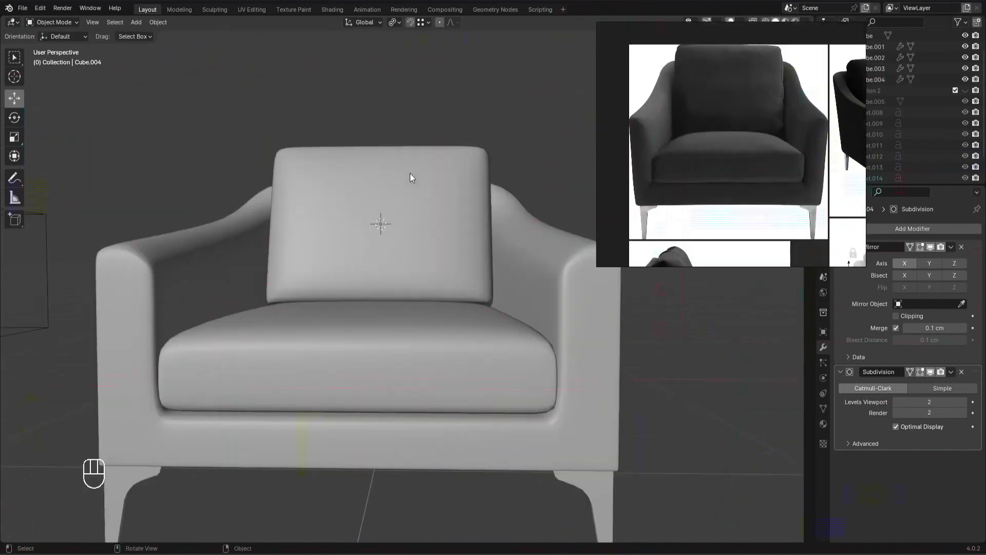
scroll(421, 195, down, 2)
Step: Try moving the selected leg vertices in Edit Mode and undo the change
middle_drag(431, 214, 494, 260)
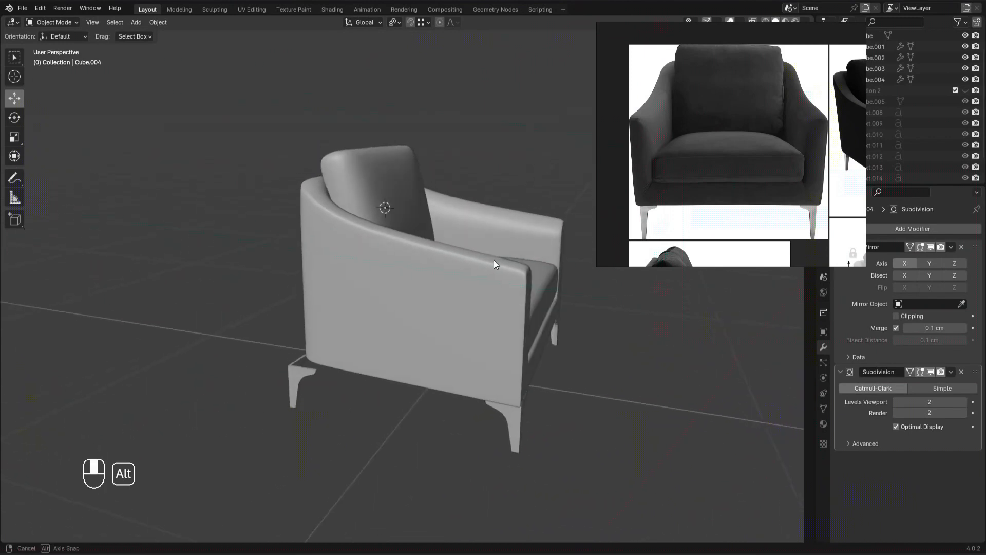
click(289, 384)
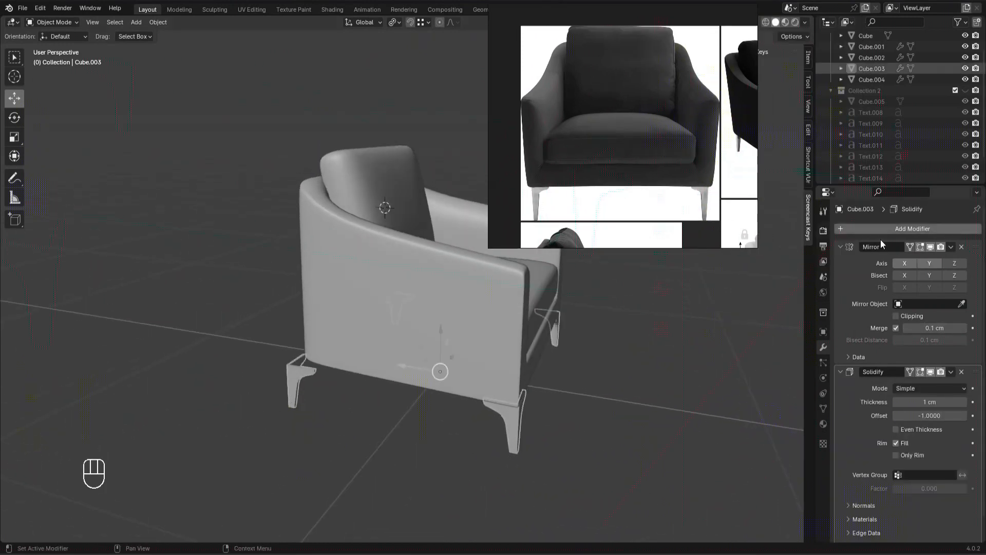
scroll(544, 386, up, 4)
key(Tab)
alt+middle_drag(536, 344, 506, 403)
drag(401, 442, 221, 257)
scroll(339, 308, down, 4)
alt+middle_drag(339, 308, 365, 307)
drag(362, 291, 314, 385)
key(ctrl+z)
key(Tab)
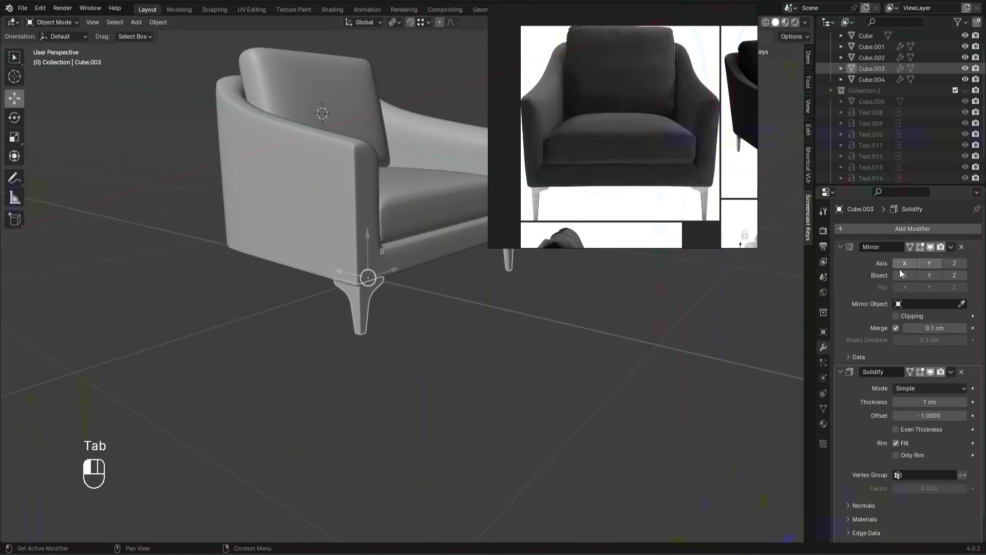
Step: Apply the existing Mirror modifier on the legs, keeping the Solidify modifier
scroll(516, 335, down, 4)
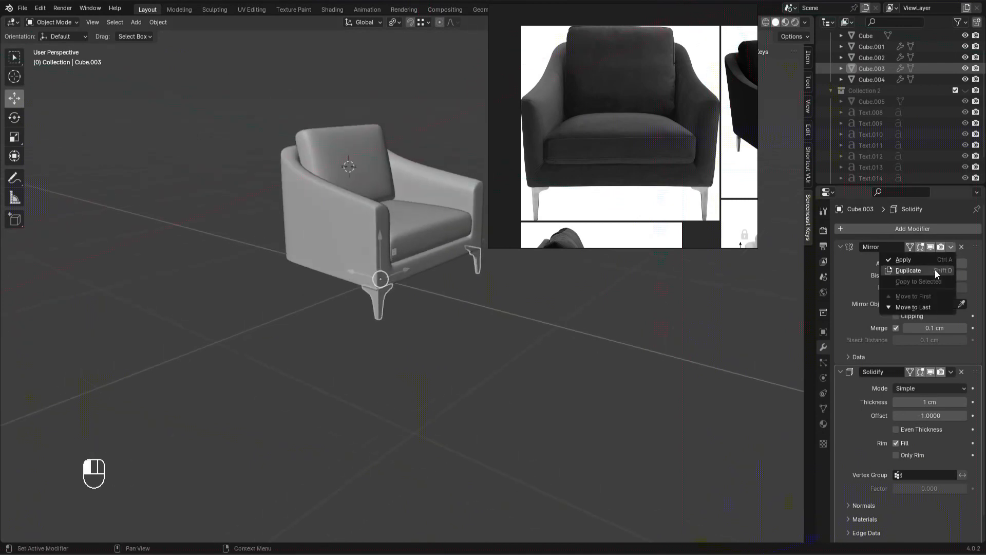
click(933, 260)
middle_drag(383, 339, 398, 341)
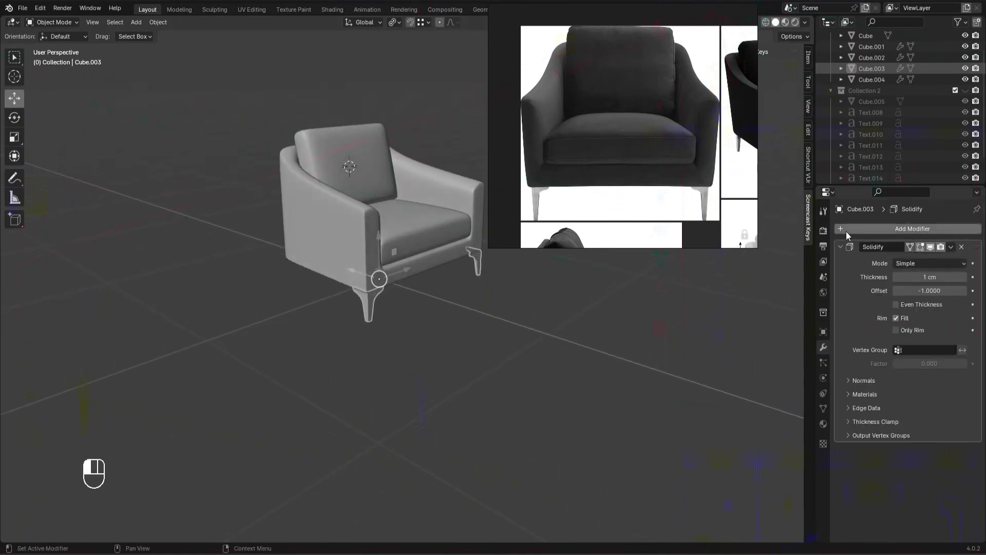
Step: Add a Mirror modifier to the legs above Solidify with only the Y axis enabled, and apply it
click(846, 229)
mouse_move(793, 271)
click(739, 267)
alt+drag(504, 314, 527, 310)
drag(975, 403, 965, 231)
click(906, 264)
click(936, 260)
scroll(376, 326, up, 1)
middle_drag(376, 327, 374, 326)
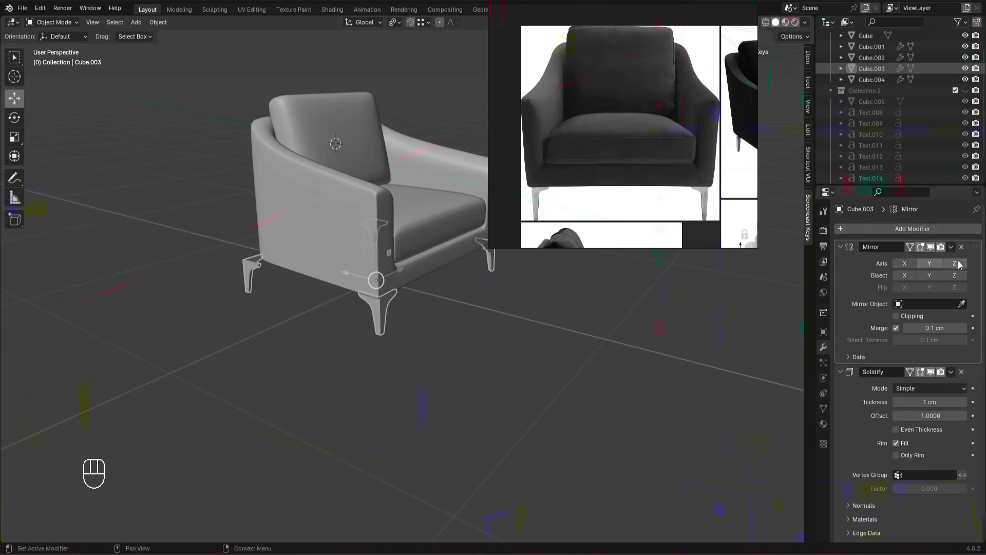
click(951, 247)
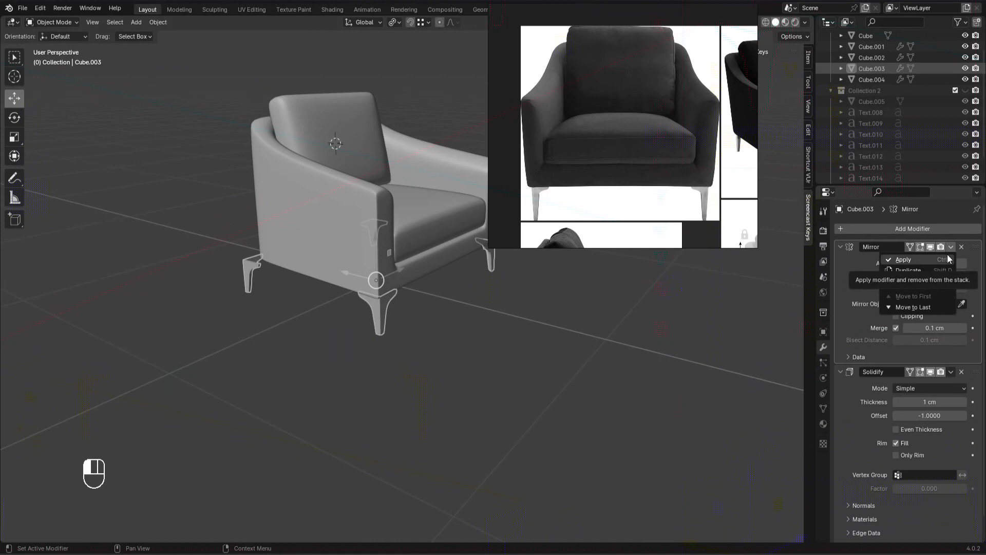
click(947, 257)
Step: Select both rear legs of the leg object in wireframe display and separate them into their own object
key(Tab)
middle_drag(515, 346, 409, 341)
key(z)
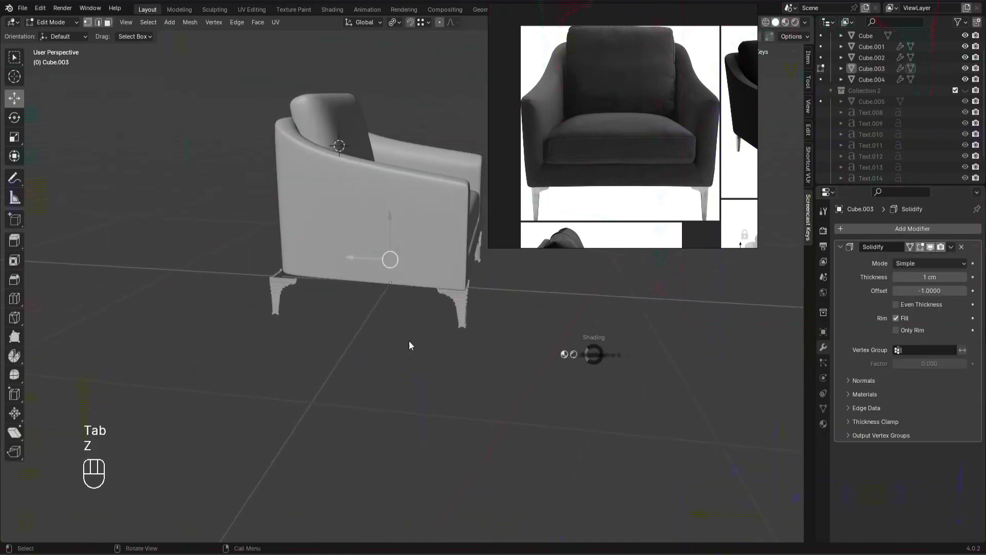
click(409, 341)
drag(390, 405, 257, 149)
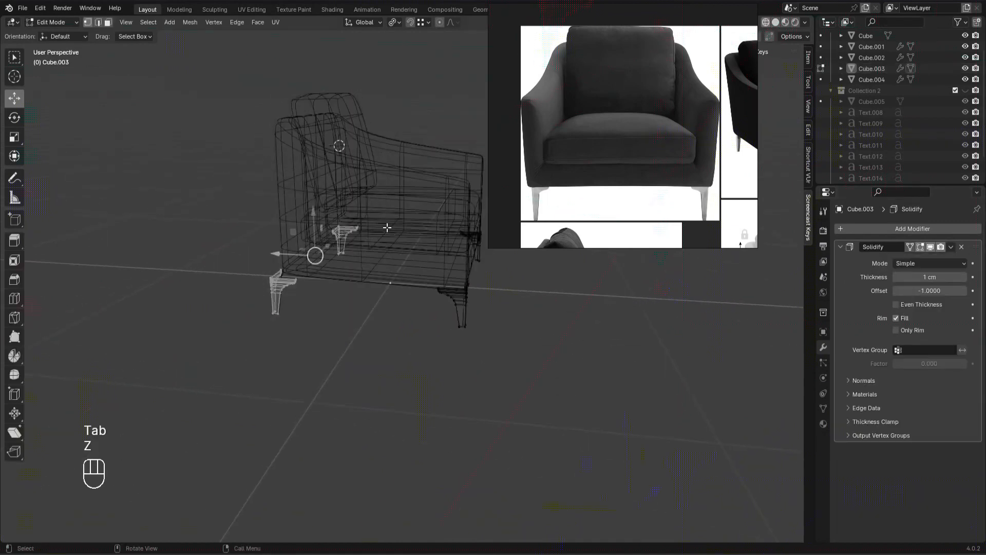
click(387, 228)
key(Tab)
Step: Move the separated rear leg's vertices into place under the tapered frame's rear corner
mouse_move(303, 334)
middle_down()
mouse_move(314, 322)
mouse_move(437, 317)
middle_up()
click(311, 324)
key(Tab)
click(301, 299)
key(z)
click(398, 328)
scroll(395, 325, down, 6)
drag(380, 286, 290, 303)
alt+middle_drag(280, 307, 433, 253)
drag(333, 297, 366, 301)
alt+middle_drag(366, 301, 393, 310)
alt+middle_drag(391, 356, 243, 229)
key(Tab)
key(Tab)
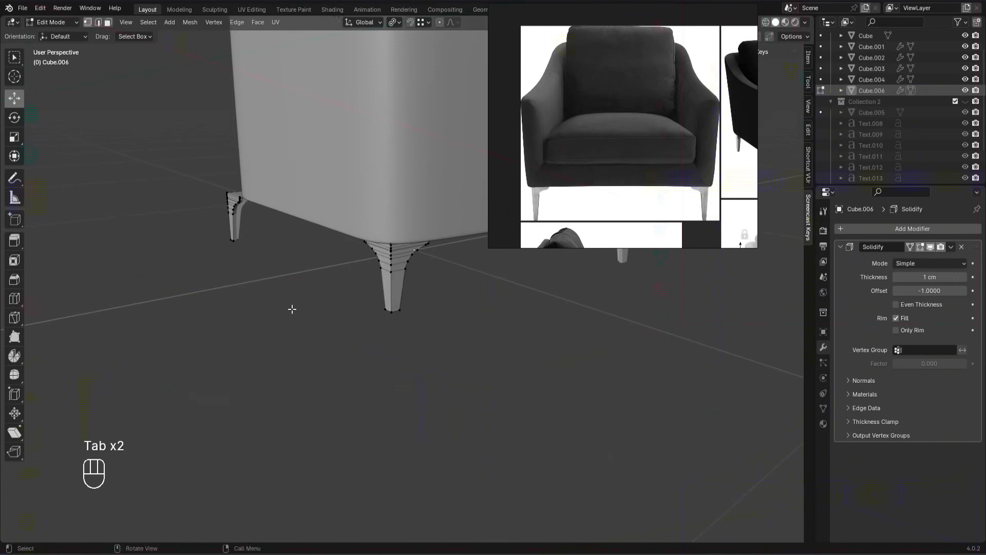
Step: Delete the opposite rear leg's vertices so that only the adjusted rear leg remains
key(z)
key(Delete)
click(315, 147)
key(Tab)
Step: Add a Mirror modifier on the X axis to the rear leg object and return to solid display
alt+middle_drag(300, 189, 267, 396)
click(864, 229)
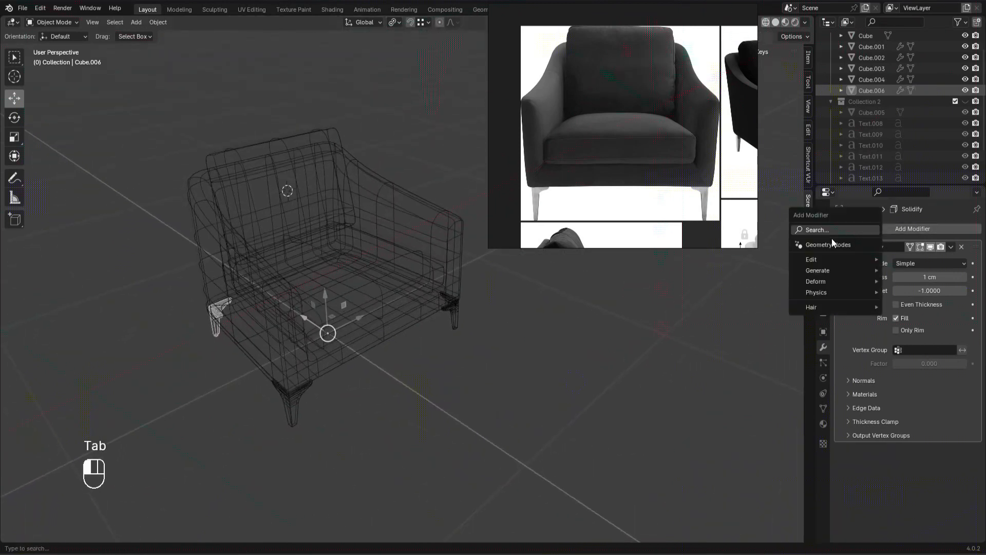
click(828, 232)
click(808, 257)
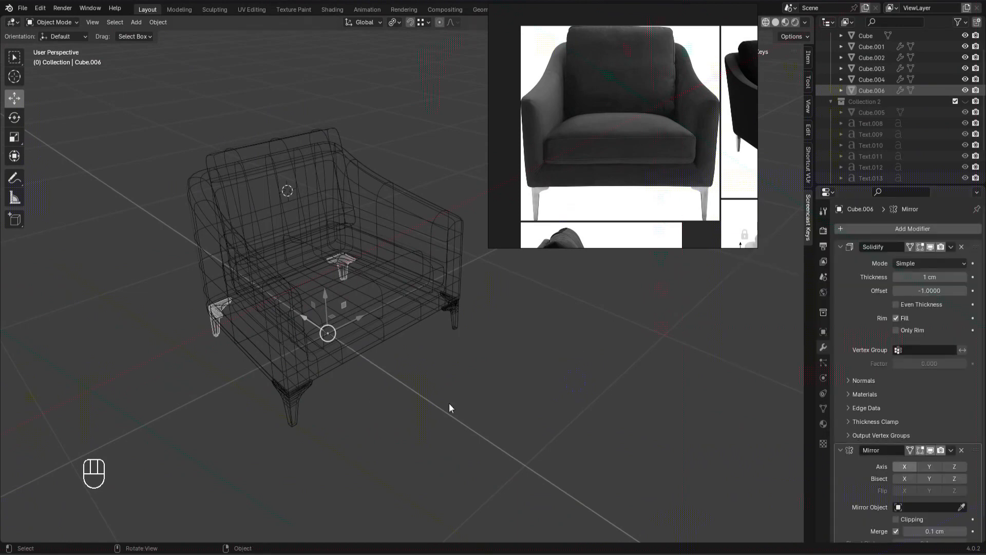
key(z)
Step: Compare the armchair's proportions and legs with the front and three-quarter reference images
mouse_move(507, 407)
alt+middle_down()
mouse_move(424, 411)
mouse_move(430, 376)
mouse_move(641, 138)
alt+middle_up()
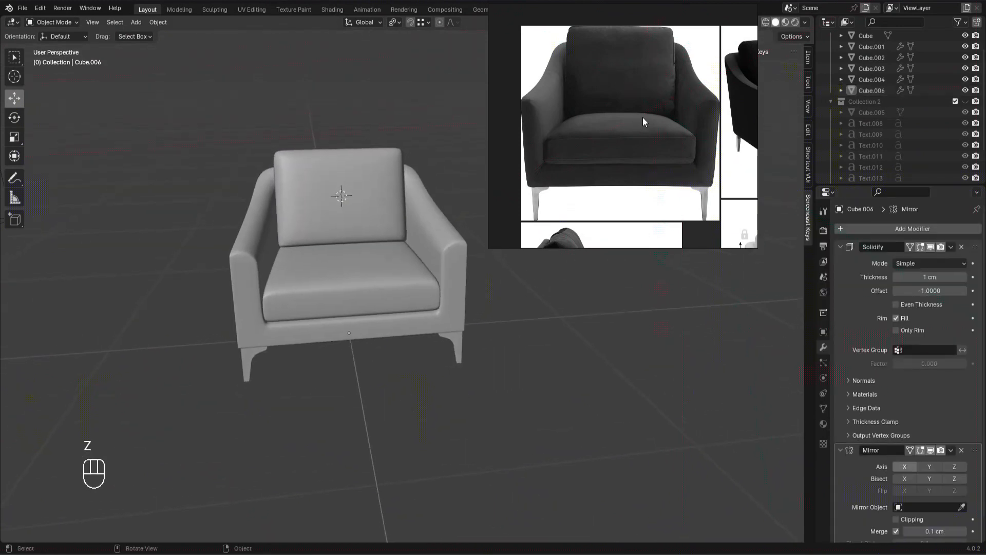
scroll(641, 134, down, 3)
scroll(369, 446, up, 3)
alt+drag(369, 446, 365, 352)
scroll(365, 352, down, 3)
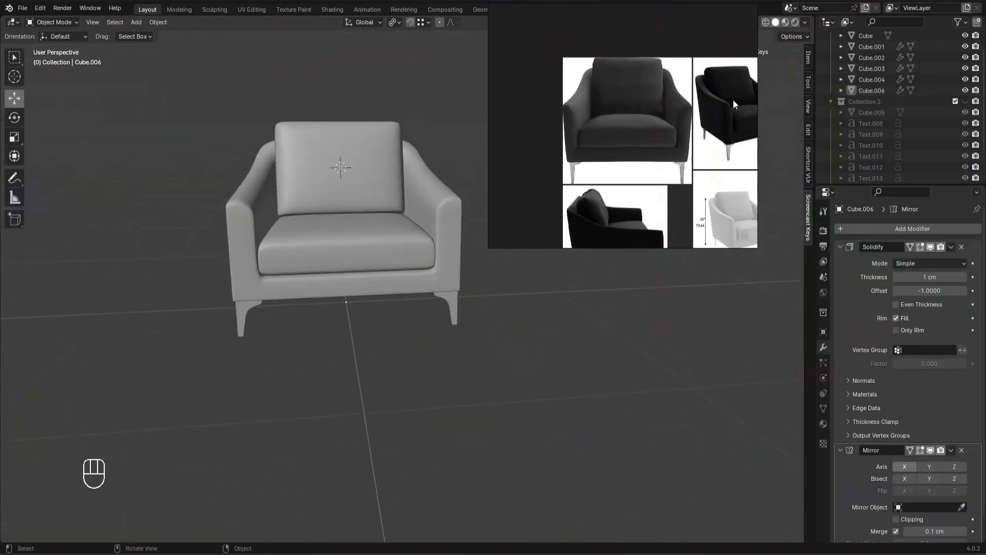
scroll(617, 146, up, 3)
drag(633, 165, 729, 193)
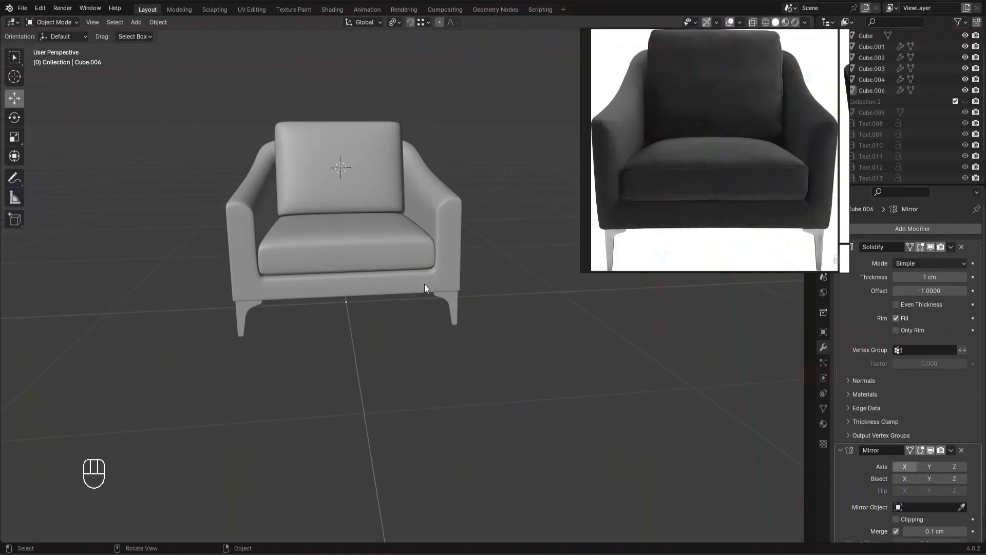
alt+middle_drag(495, 311, 735, 163)
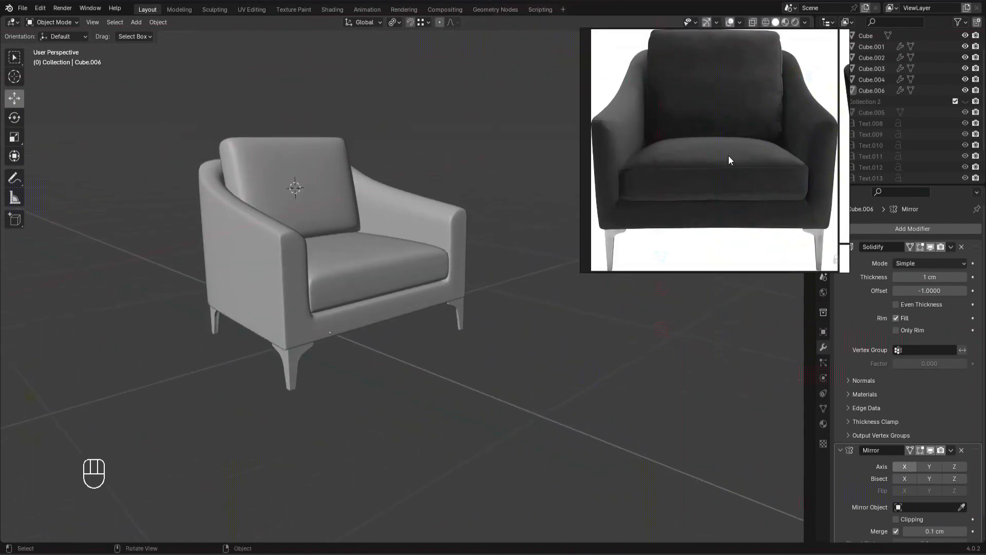
scroll(735, 163, down, 3)
scroll(791, 102, up, 3)
alt+middle_drag(496, 422, 484, 326)
alt+middle_drag(363, 395, 409, 377)
scroll(365, 341, up, 1)
scroll(365, 340, up, 1)
scroll(365, 341, down, 1)
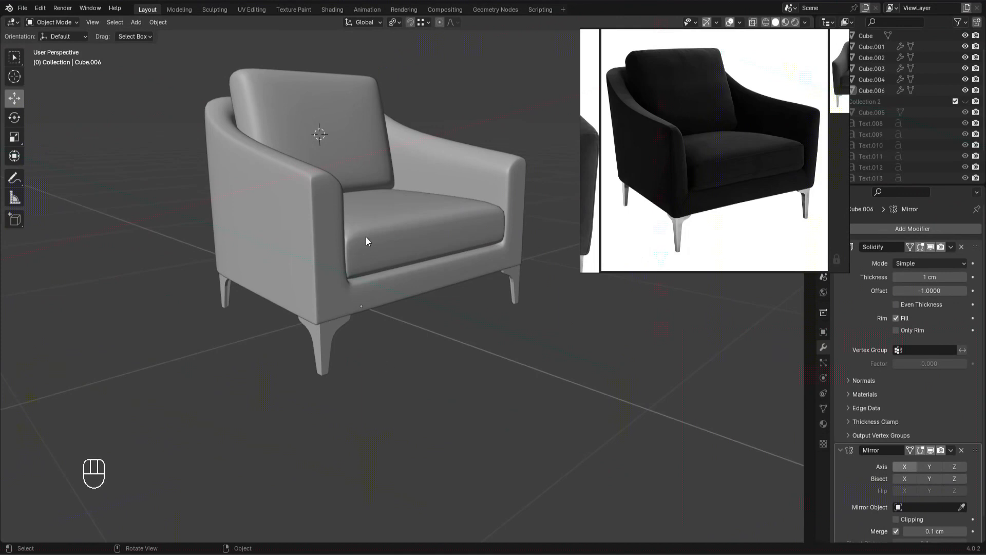
Step: Check the frame's vertices in a see-through front view and isolate the frame by hiding the other objects
click(318, 203)
key(Tab)
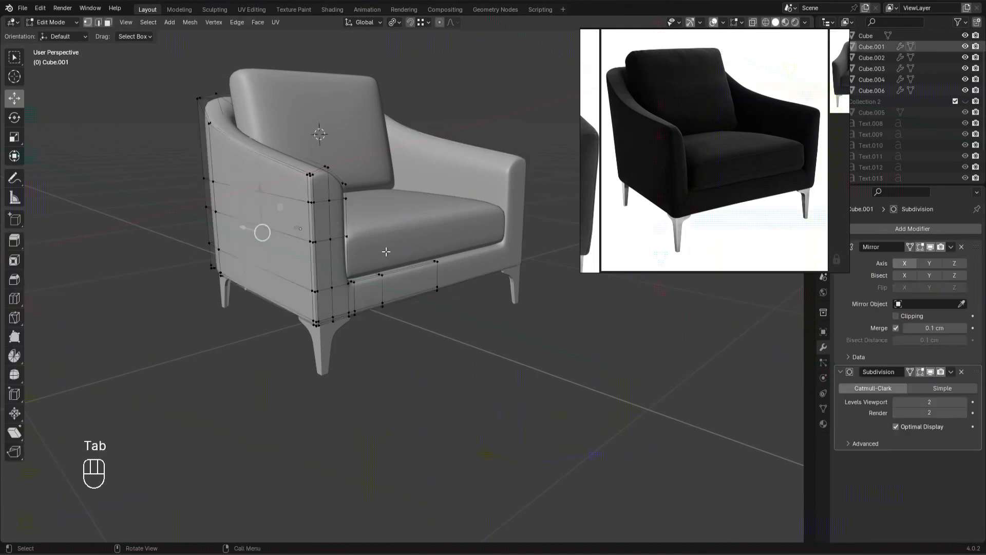
key(KP_1)
key(alt+z)
key(alt+z)
key(alt+z)
mouse_move(385, 403)
alt+middle_down()
mouse_move(371, 239)
mouse_move(389, 245)
alt+middle_up()
mouse_move(395, 447)
mouse_down()
mouse_move(374, 271)
mouse_move(379, 191)
mouse_up()
alt+middle_drag(411, 133, 391, 126)
key(z)
middle_drag(468, 219, 458, 306)
key(Tab)
key(shift+h)
key(Tab)
key(z)
key(z)
Step: Slide the vertical edge loop on the armrest's front face and unhide the other chair parts
drag(401, 347, 383, 346)
key(Tab)
middle_drag(365, 243, 469, 246)
key(Tab)
key(Tab)
key(Tab)
key(2)
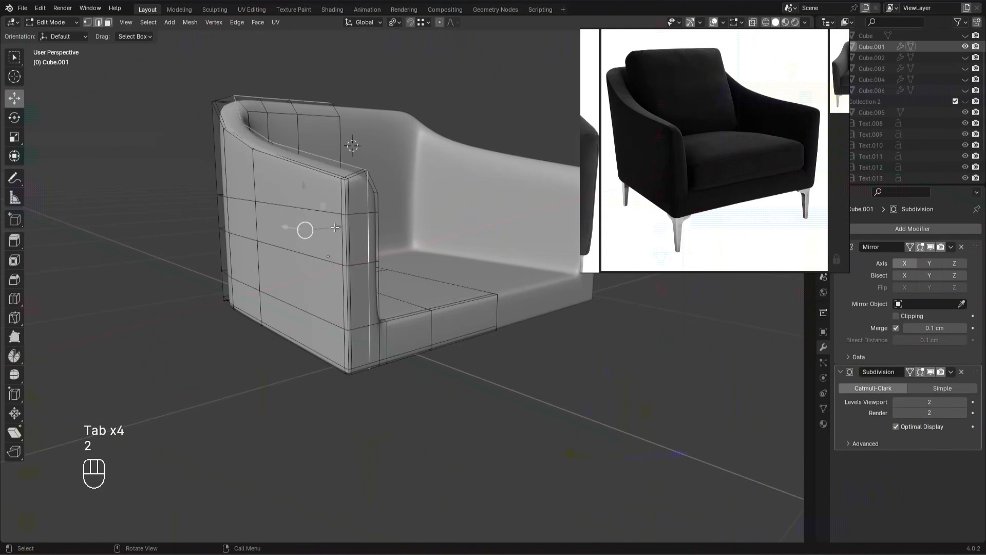
key(g)
key(g)
click(469, 240)
key(Tab)
key(alt+h)
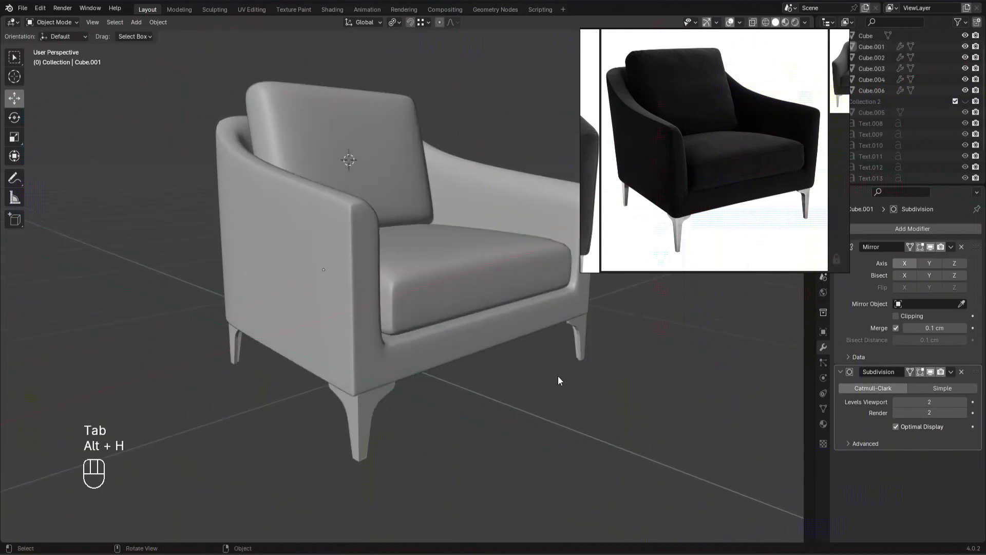
Step: Move the seat cushion's front outer corner vertices to refine its shape and save the file
middle_drag(557, 375, 524, 367)
key(KP_1)
key(grave)
scroll(524, 367, up, 1)
scroll(760, 160, down, 5)
scroll(644, 176, up, 5)
alt+drag(427, 385, 452, 424)
click(442, 329)
key(Tab)
key(1)
key(z)
key(z)
key(z)
key(z)
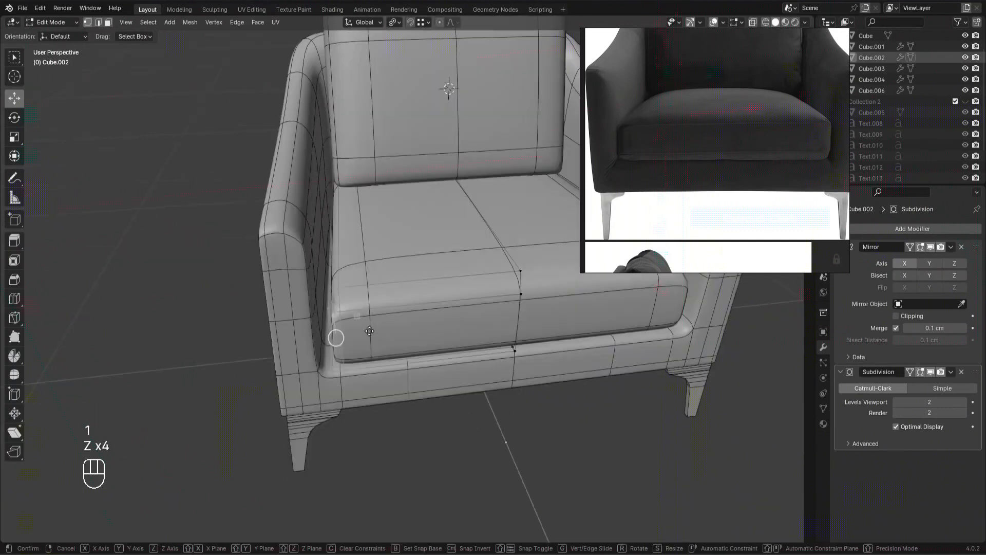
key(Tab)
middle_drag(460, 407, 575, 439)
key(ctrl+s)
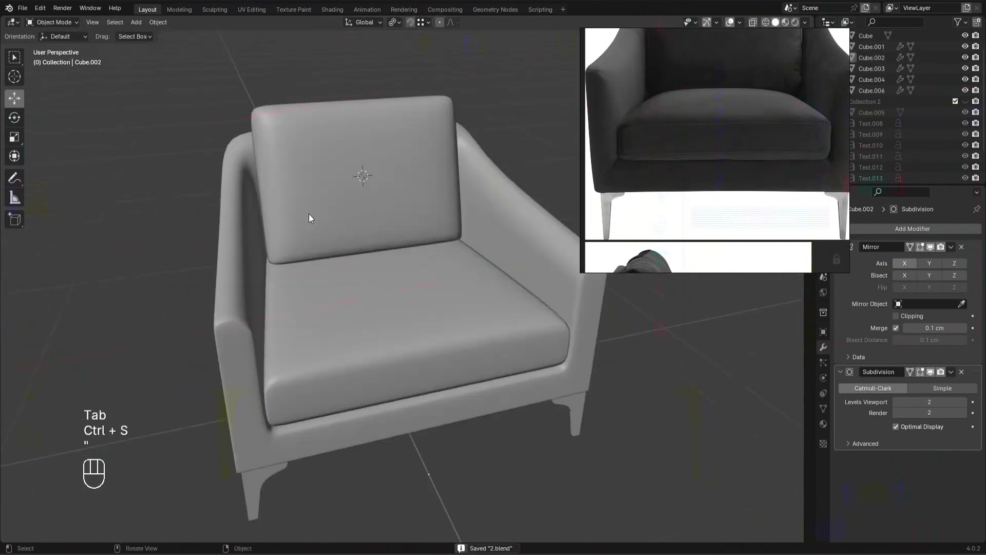
Step: Adjust the back cushion's vertices using wireframe display and save the file again
key(KP_Decimal)
key(Tab)
key(1)
key(z)
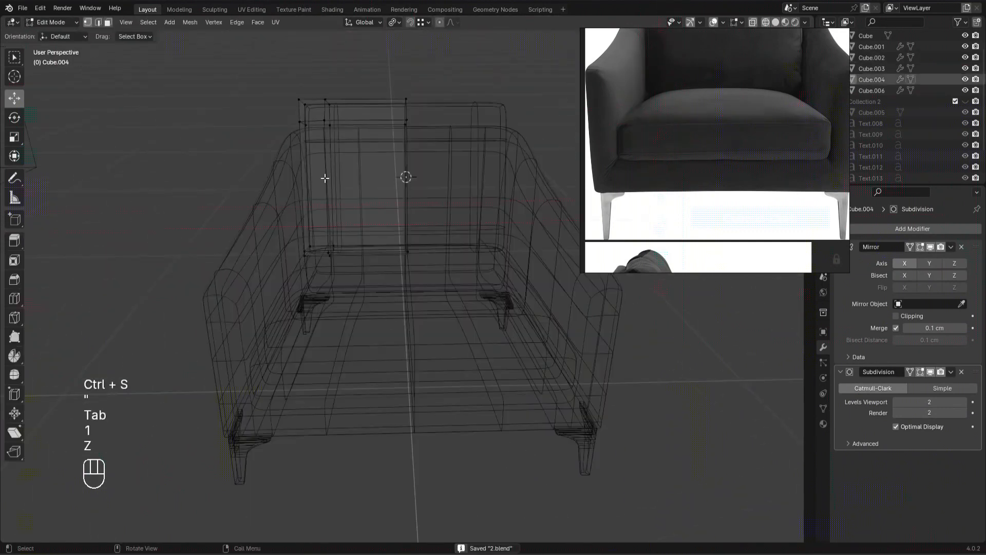
key(z)
key(Tab)
key(ctrl+s)
Step: Compare the armrest's slope with the three-quarter reference image from a matching angle
mouse_move(451, 314)
middle_down()
mouse_move(371, 257)
mouse_move(454, 295)
middle_up()
scroll(454, 296, down, 2)
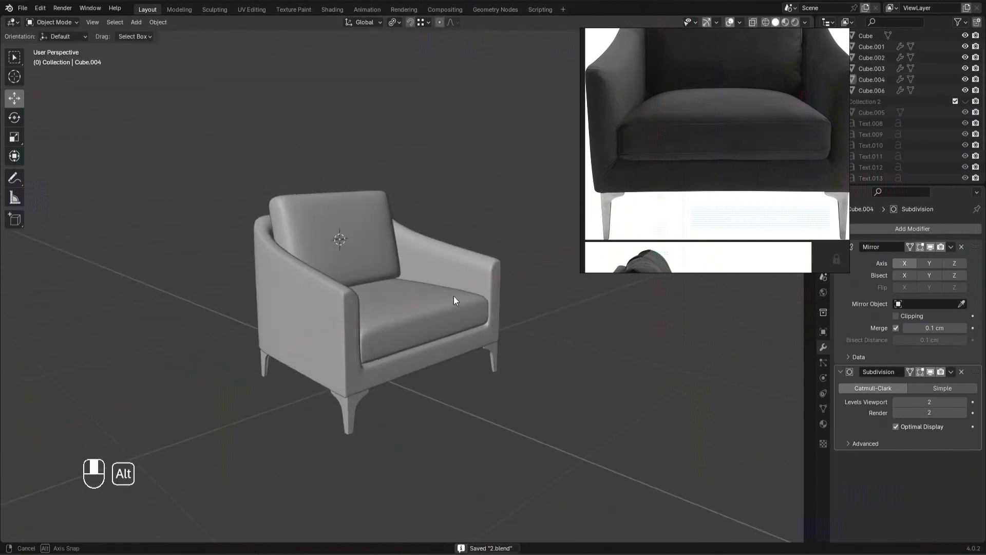
scroll(683, 200, down, 4)
scroll(670, 211, up, 4)
middle_drag(670, 211, 647, 248)
scroll(493, 344, up, 1)
middle_drag(488, 370, 475, 354)
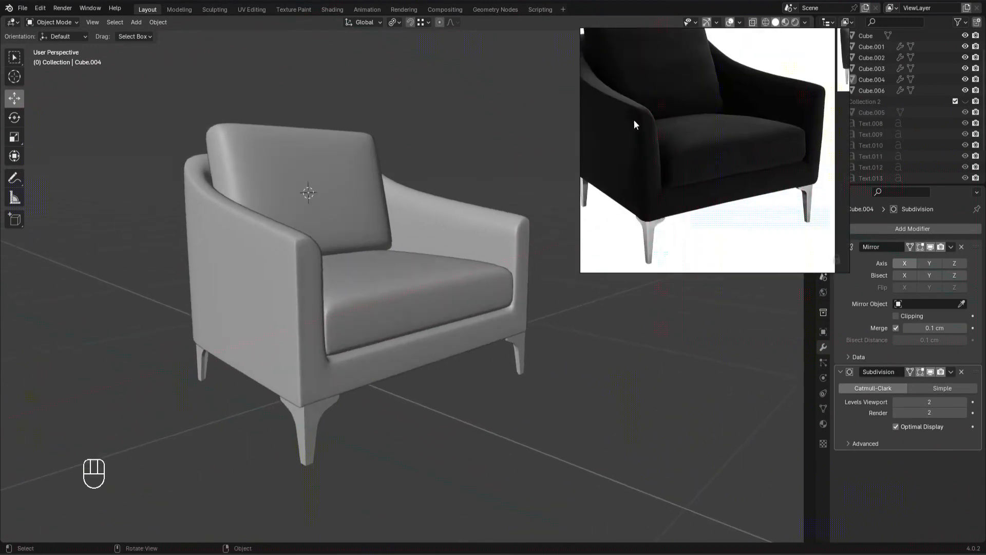
Step: Lower the sloping middle edges of the frame's armrest by about 2.4 cm with the viewport overlays hidden
click(307, 270)
key(Tab)
middle_drag(325, 258, 278, 228)
key(2)
mouse_move(280, 225)
alt+mouse_down()
mouse_move(328, 257)
mouse_move(282, 231)
alt+mouse_up()
key(1)
key(z)
key(z)
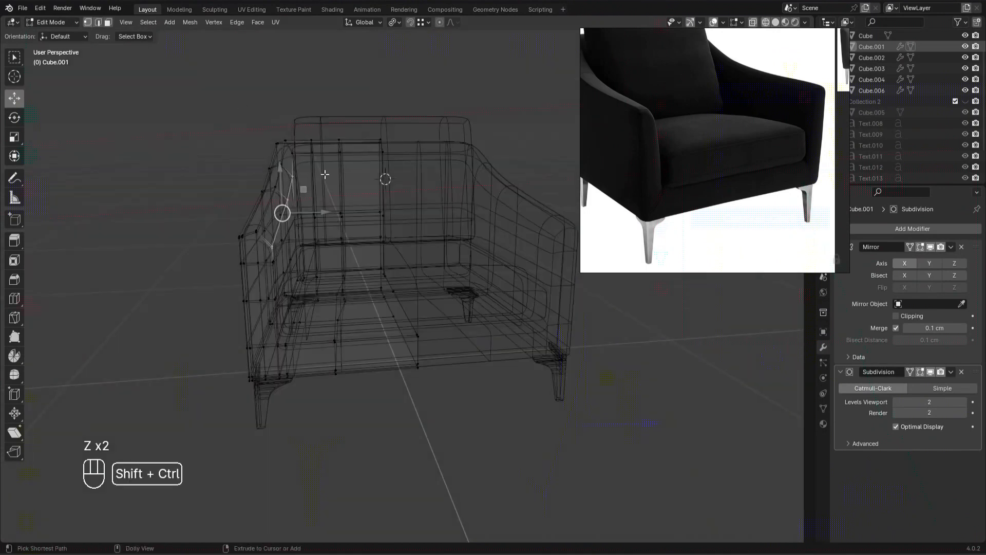
key(z)
alt+drag(337, 173, 388, 172)
scroll(387, 172, up, 2)
key(Tab)
alt+drag(269, 193, 266, 191)
key(Tab)
drag(626, 117, 695, 183)
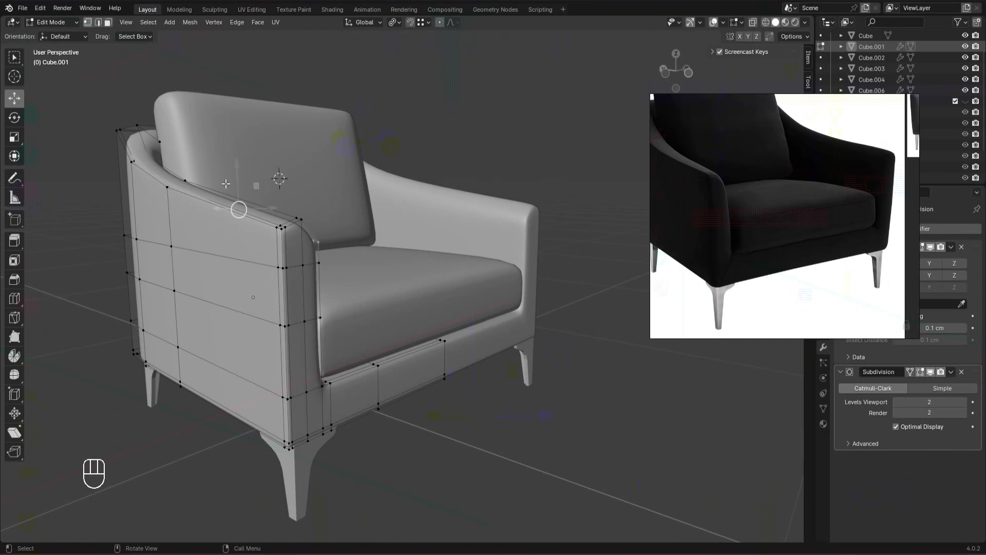
click(713, 23)
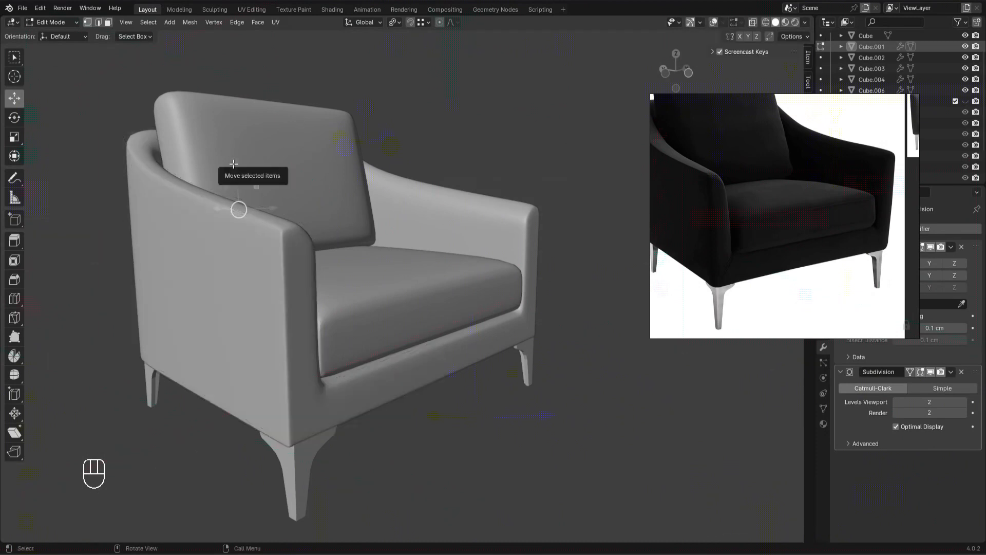
drag(233, 168, 236, 175)
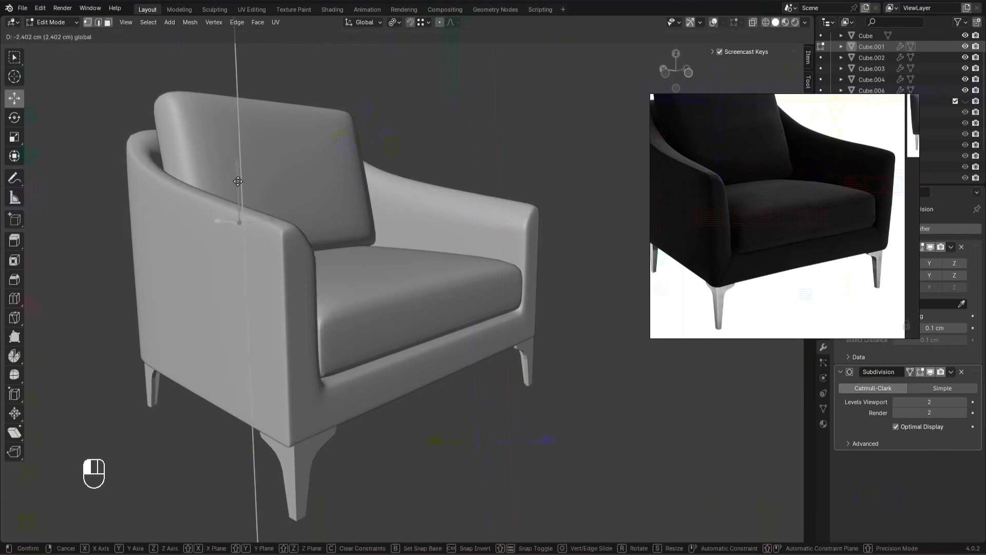
drag(238, 181, 239, 181)
key(Tab)
alt+drag(300, 251, 307, 260)
Step: Select the vertex path along the armrest's top from front to back and move it to refine the slope
key(Tab)
click(714, 22)
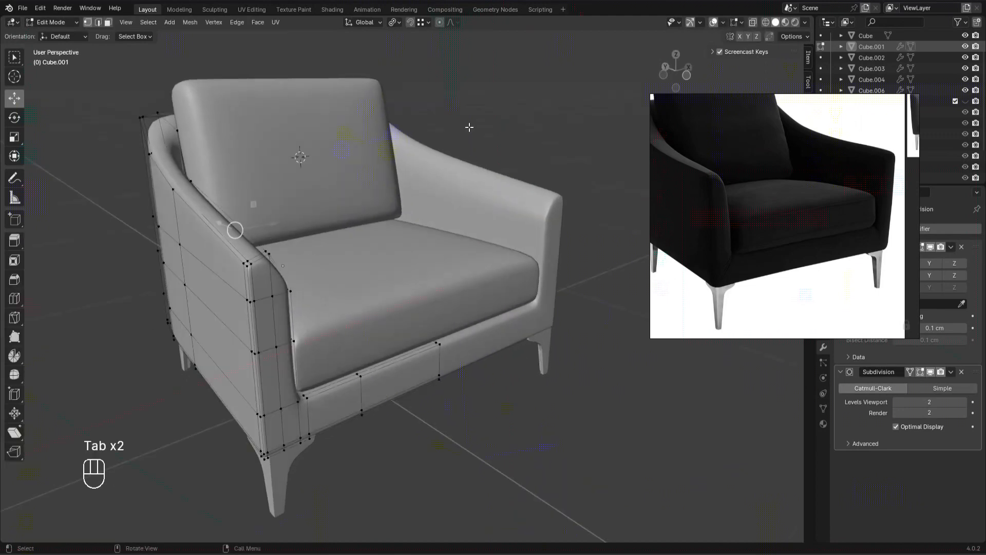
click(267, 252)
ctrl+shift+click(177, 131)
alt+drag(226, 206, 246, 174)
click(713, 22)
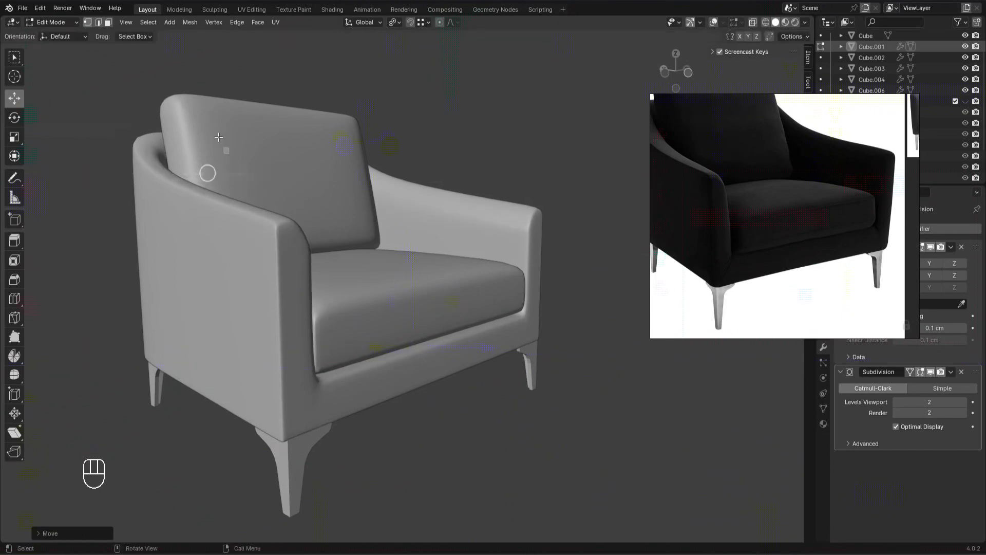
click(713, 22)
key(1)
key(Tab)
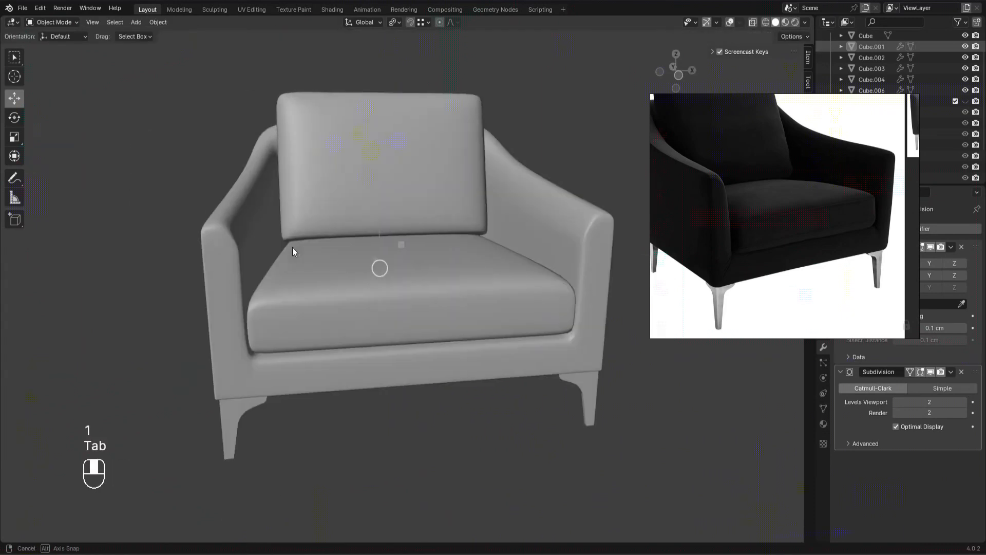
Step: Try raising a path of vertices along the armrest's top slightly and undo the change
key(Tab)
ctrl+shift+click(270, 195)
alt+drag(273, 197, 344, 198)
click(713, 22)
drag(274, 191, 273, 186)
alt+drag(295, 207, 293, 227)
alt+drag(295, 229, 235, 235)
key(ctrl+z)
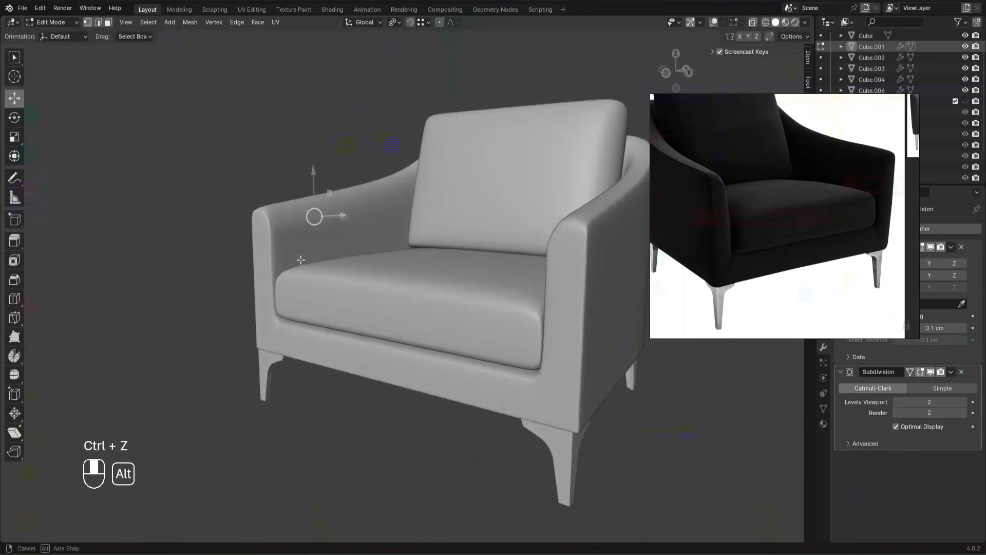
Step: Examine the reshaped armchair from several angles against the three-quarter reference image
alt+drag(301, 260, 349, 267)
key(Tab)
scroll(467, 454, down, 4)
scroll(467, 454, up, 4)
alt+drag(395, 308, 528, 348)
alt+drag(637, 373, 480, 413)
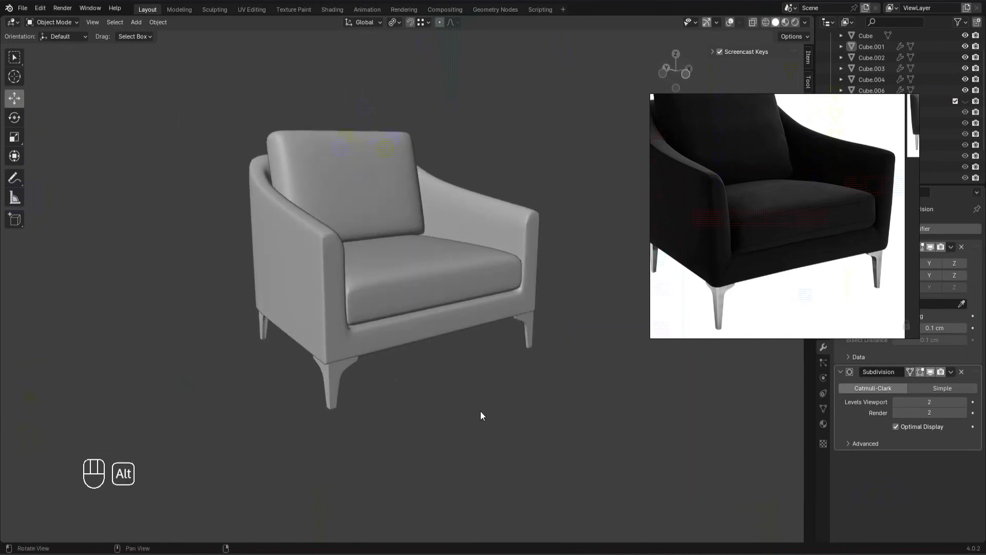
scroll(480, 412, up, 2)
alt+drag(561, 404, 568, 429)
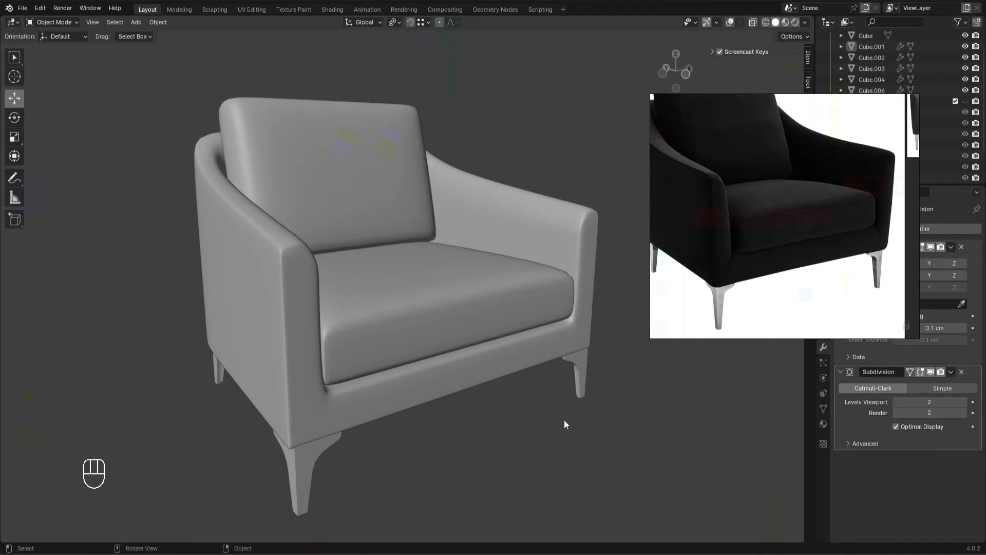
scroll(694, 215, down, 2)
middle_drag(694, 215, 737, 239)
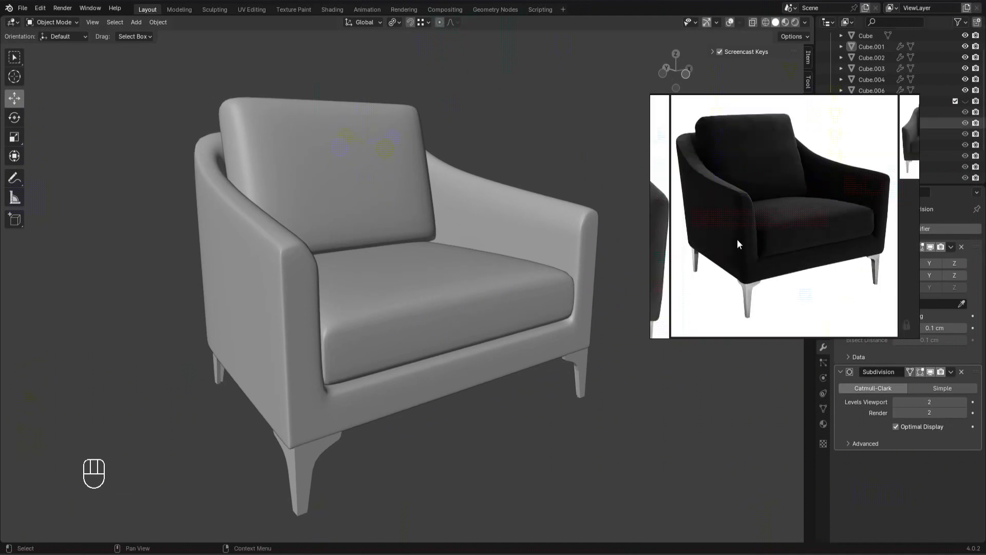